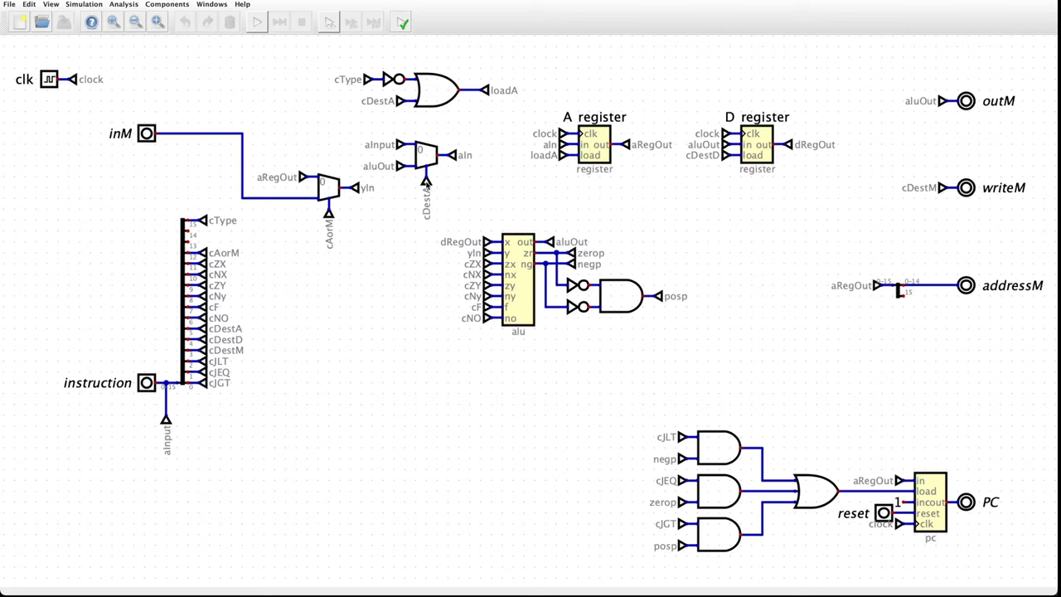
- Rename the cDestA tunnel to cType, changing only this tunnel and not others
{"action": "right_click", "coordinate": [427, 184]}
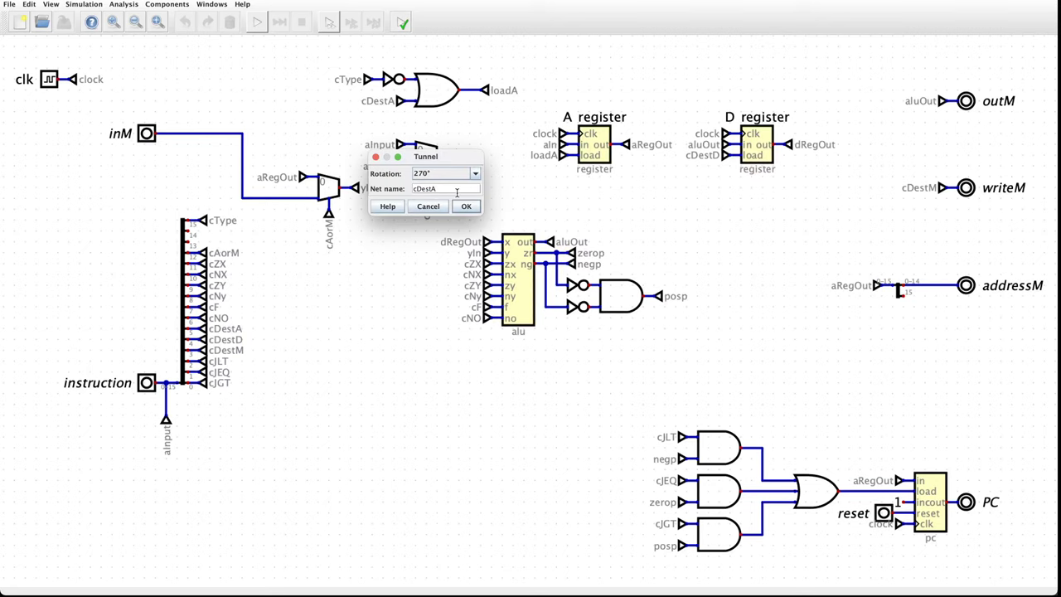
{"action": "type", "text": "cTy"}
{"action": "key", "text": "BackSpace"}
{"action": "key", "text": "BackSpace"}
{"action": "key", "text": "BackSpace"}
{"action": "key", "text": "BackSpace"}
{"action": "key", "text": "BackSpace"}
{"action": "key", "text": "BackSpace"}
{"action": "key", "text": "BackSpace"}
{"action": "type", "text": "Type"}
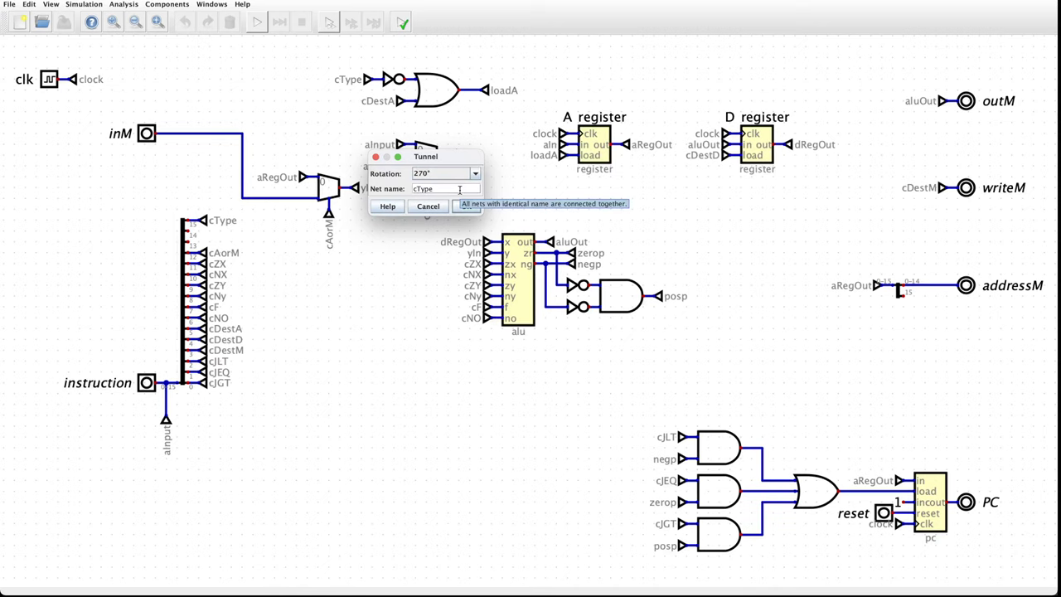
{"action": "left_click", "coordinate": [471, 208]}
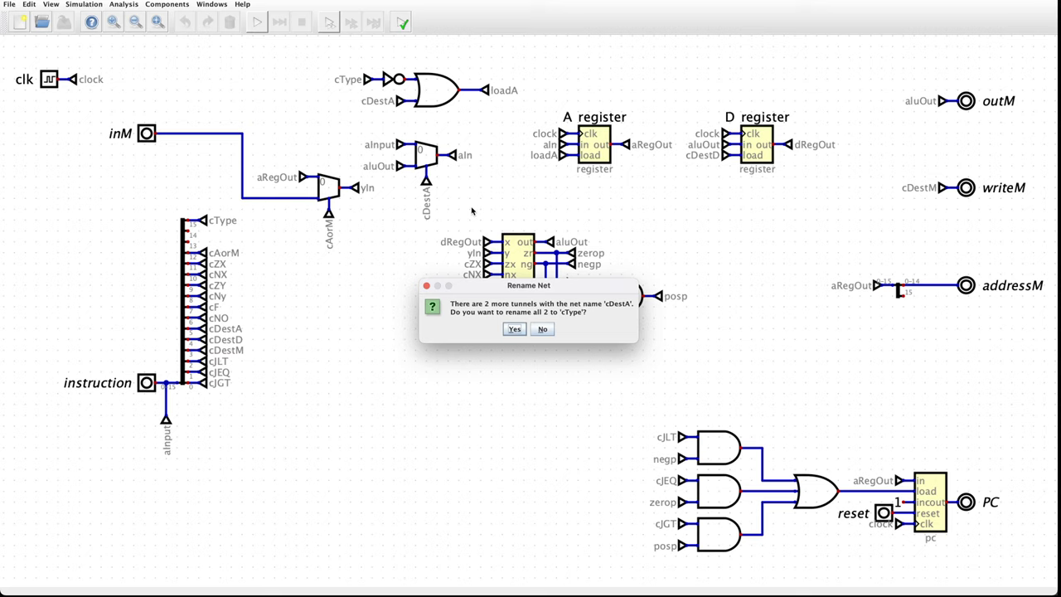
{"action": "left_click", "coordinate": [542, 329]}
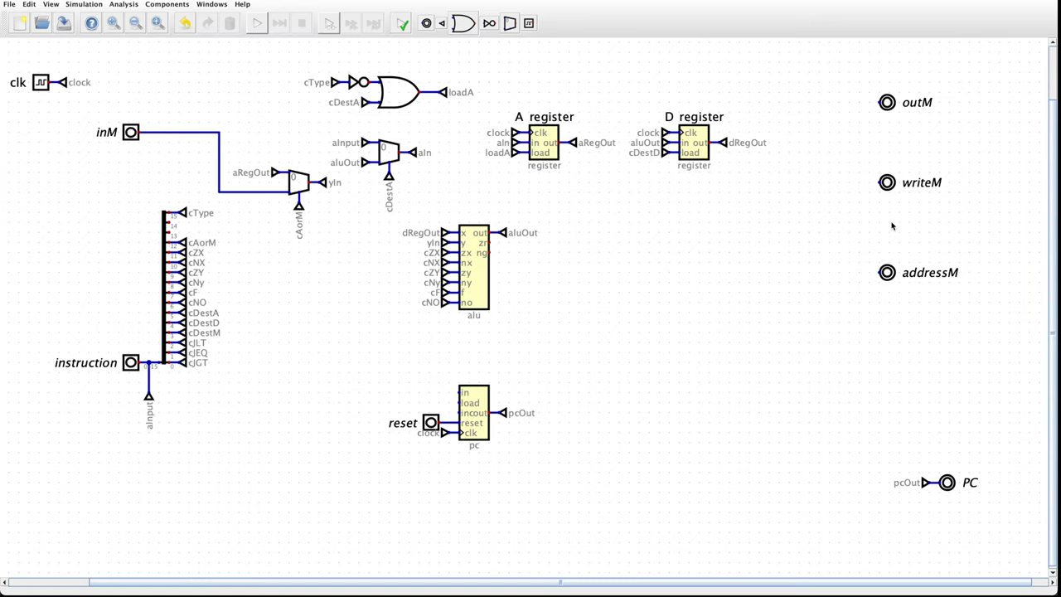
- Box-select the outM and writeM output pins
{"action": "left_click_drag", "start_coordinate": [854, 72], "coordinate": [987, 240]}
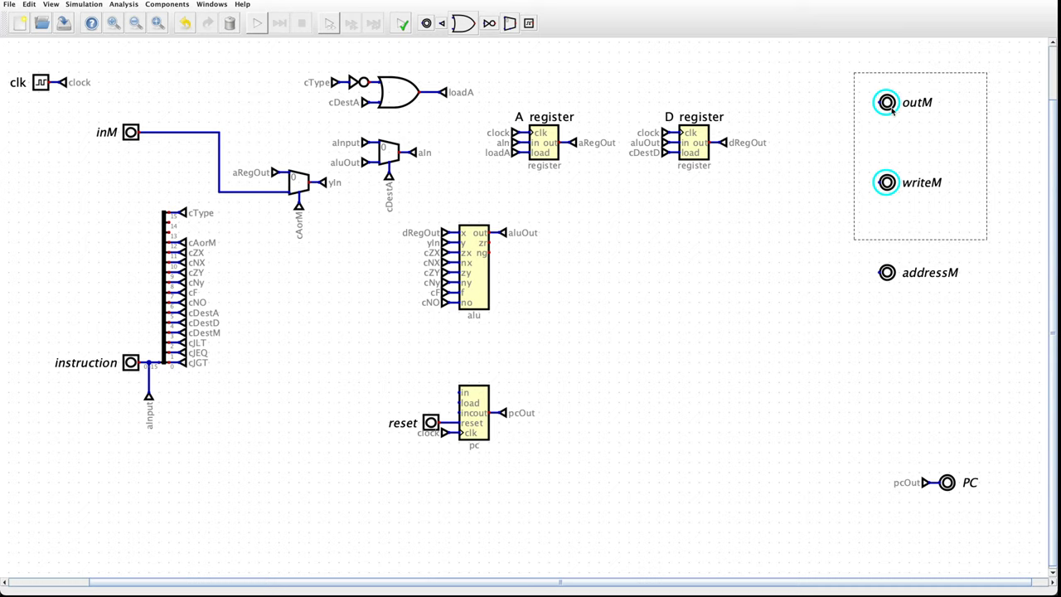
- Undo the outM and writeM pin move and delete a stray wire near the ALU
{"action": "key", "text": "ctrl+z"}
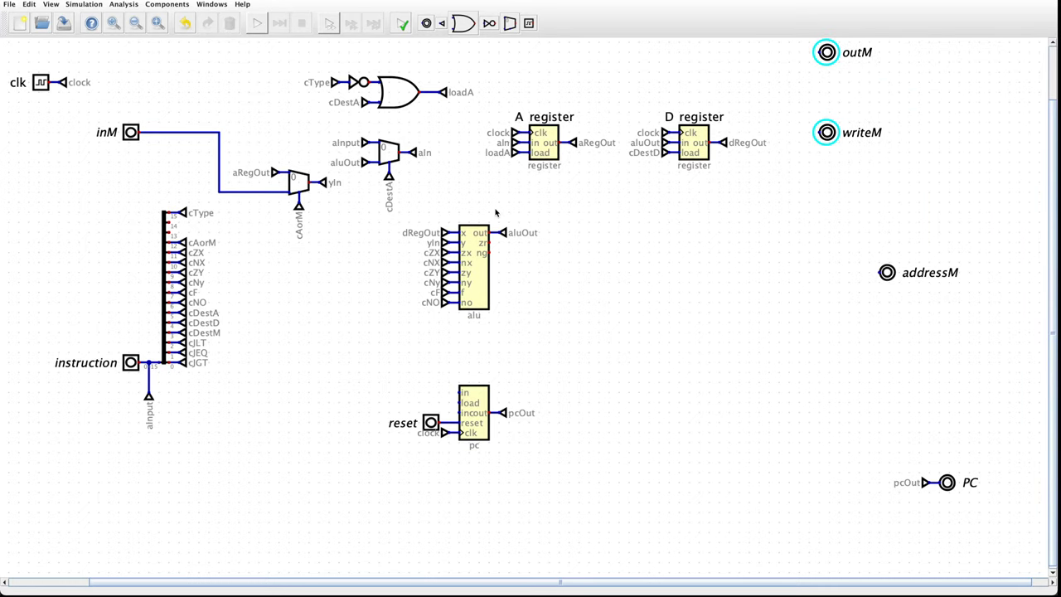
{"action": "key", "text": "ctrl+z"}
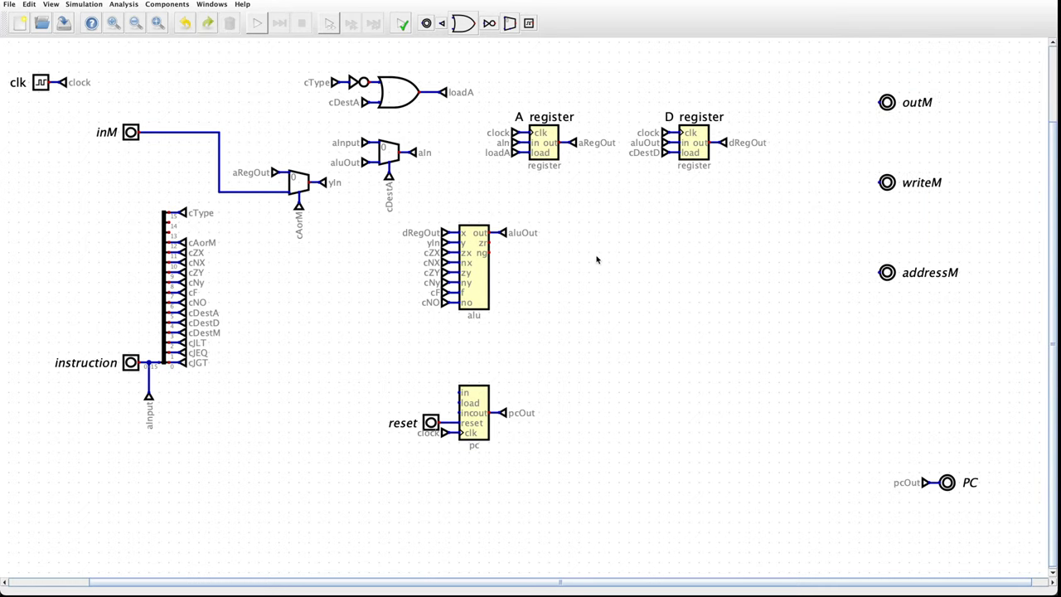
{"action": "left_click_drag", "start_coordinate": [597, 257], "coordinate": [495, 208]}
{"action": "key", "text": "Delete"}
- Wire a right-facing copy of the aluOut tunnel into the outM output
{"action": "key", "text": "ctrl+c"}
{"action": "key", "text": "ctrl+v"}
{"action": "key", "text": "Right"}
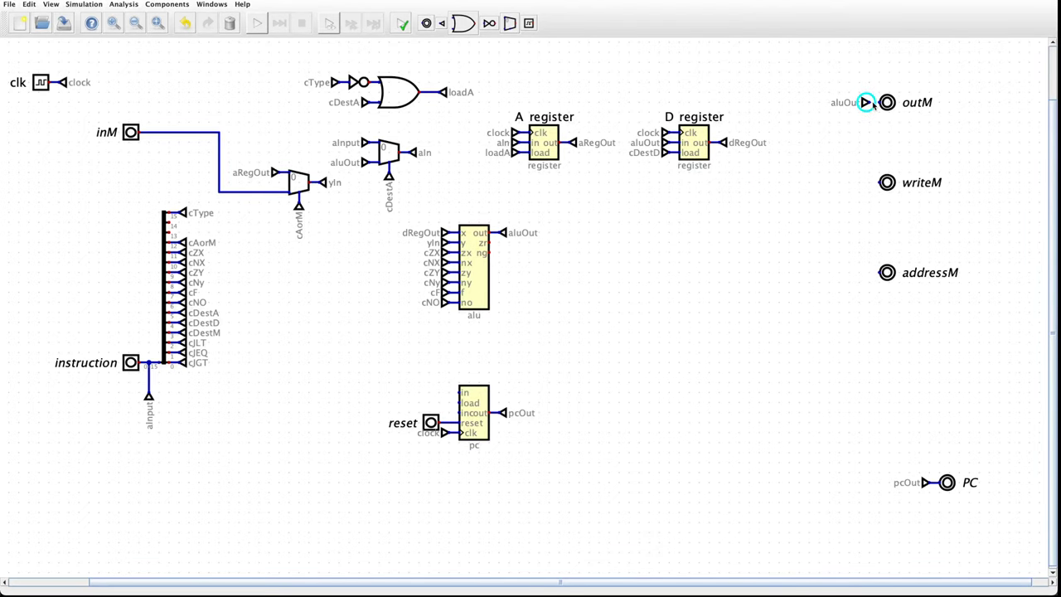
{"action": "left_click", "coordinate": [867, 102]}
{"action": "left_click_drag", "start_coordinate": [869, 102], "coordinate": [882, 102]}
- Select the cDestM tunnel on the splitter to copy it
{"action": "left_click", "coordinate": [236, 334]}
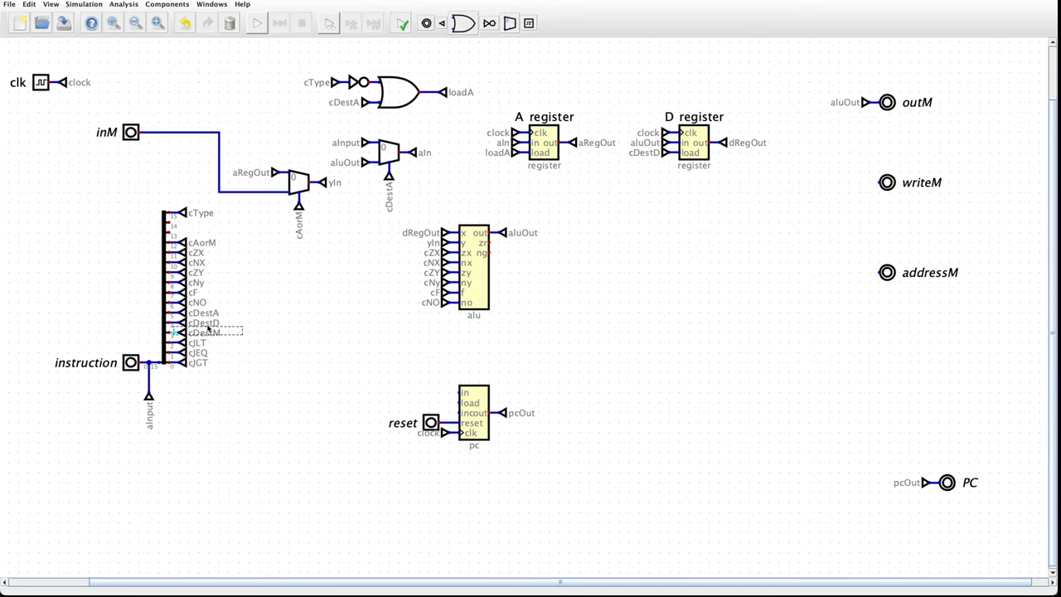
{"action": "left_click", "coordinate": [228, 337]}
{"action": "scroll", "coordinate": [182, 334], "scroll_direction": "up", "scroll_amount": 5}
{"action": "left_click", "coordinate": [247, 423]}
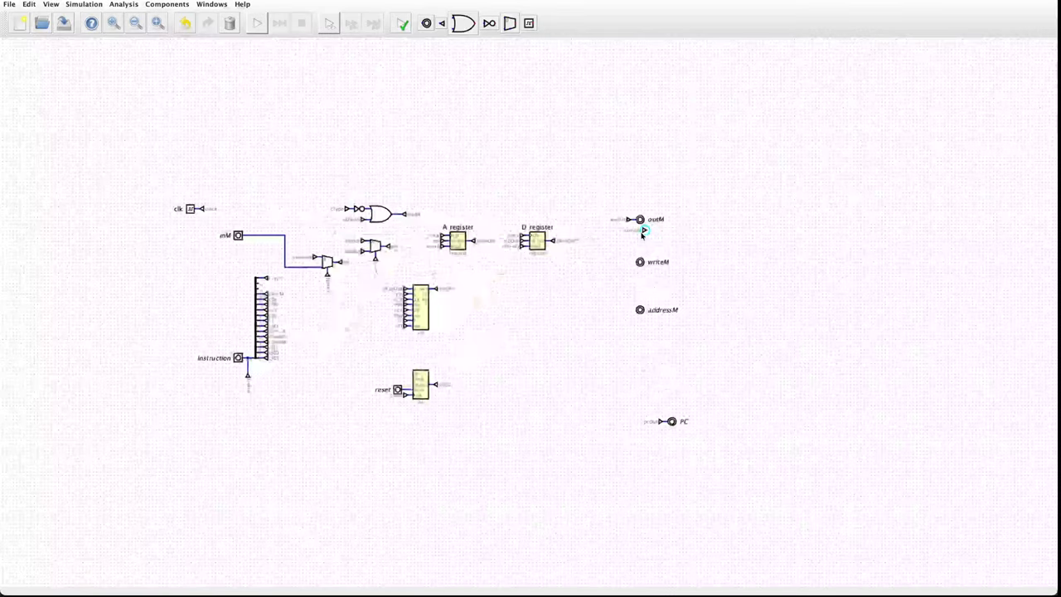
- Place the copied cDestM tunnel left of writeM, wire it into writeM, then zoom out
{"action": "scroll", "coordinate": [634, 233], "scroll_direction": "up", "scroll_amount": 2}
{"action": "left_click_drag", "start_coordinate": [634, 232], "coordinate": [627, 320]}
{"action": "scroll", "coordinate": [627, 303], "scroll_direction": "up", "scroll_amount": 1}
{"action": "scroll", "coordinate": [628, 318], "scroll_direction": "up", "scroll_amount": 1}
{"action": "scroll", "coordinate": [628, 320], "scroll_direction": "up", "scroll_amount": 6}
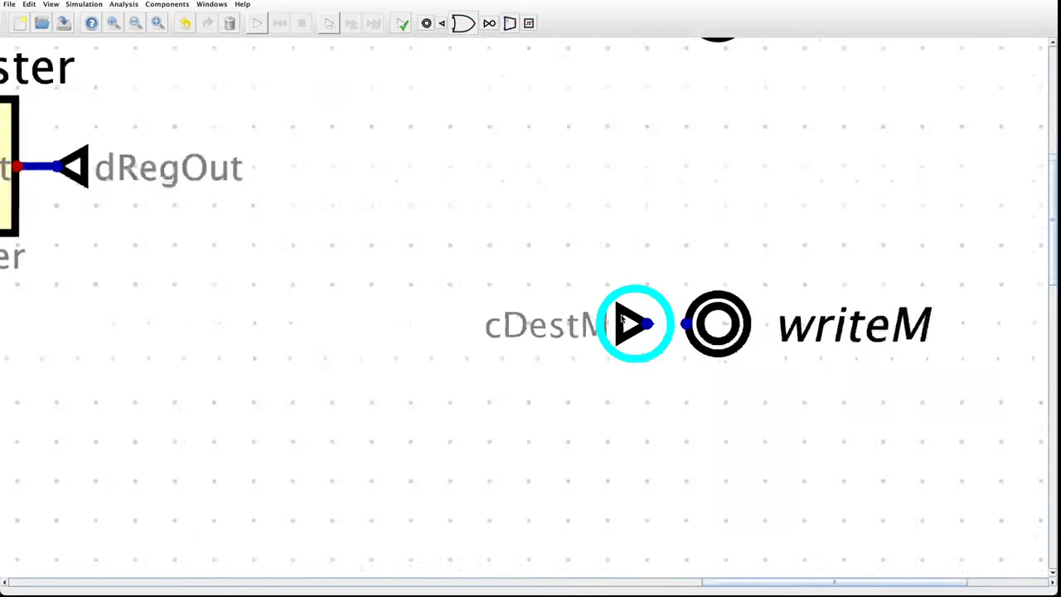
{"action": "scroll", "coordinate": [622, 319], "scroll_direction": "up", "scroll_amount": 3}
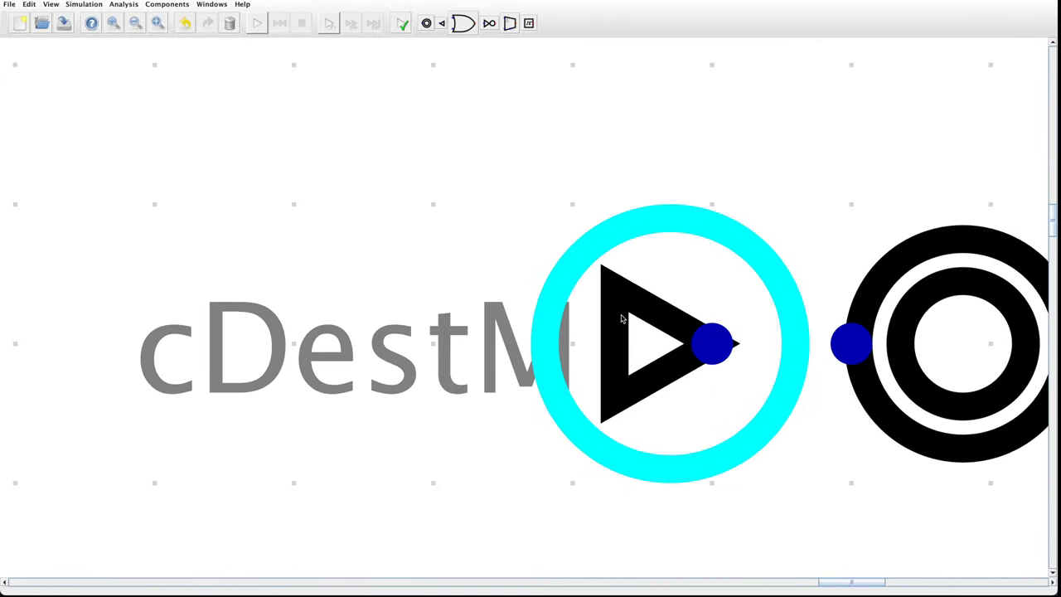
{"action": "scroll", "coordinate": [622, 319], "scroll_direction": "down", "scroll_amount": 6}
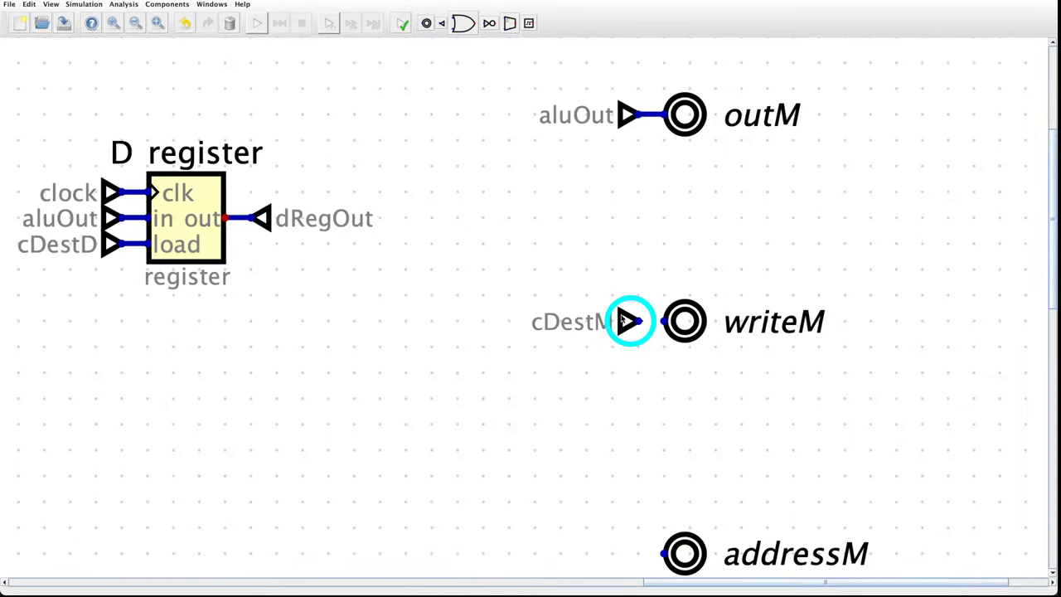
{"action": "left_click_drag", "start_coordinate": [640, 323], "coordinate": [662, 326]}
{"action": "scroll", "coordinate": [661, 326], "scroll_direction": "down", "scroll_amount": 4}
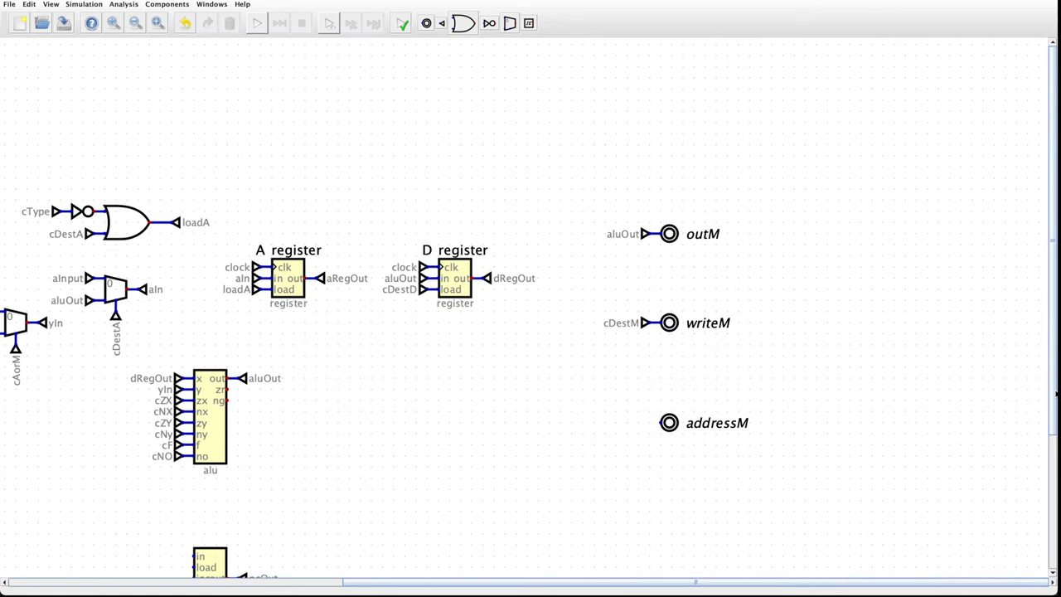
{"action": "left_click_drag", "start_coordinate": [1055, 394], "coordinate": [1053, 467]}
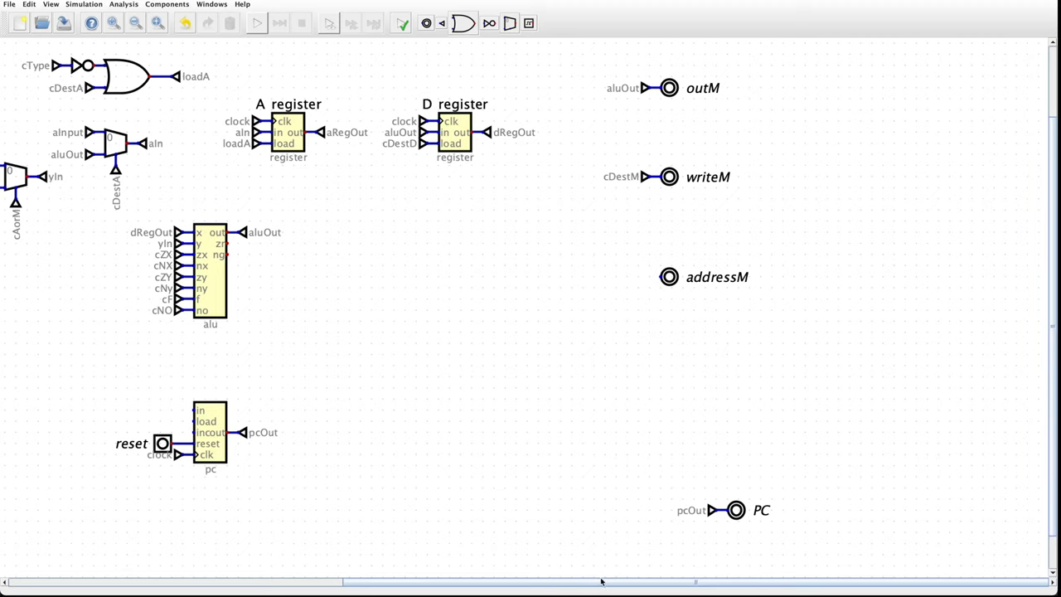
{"action": "left_click_drag", "start_coordinate": [603, 580], "coordinate": [578, 584]}
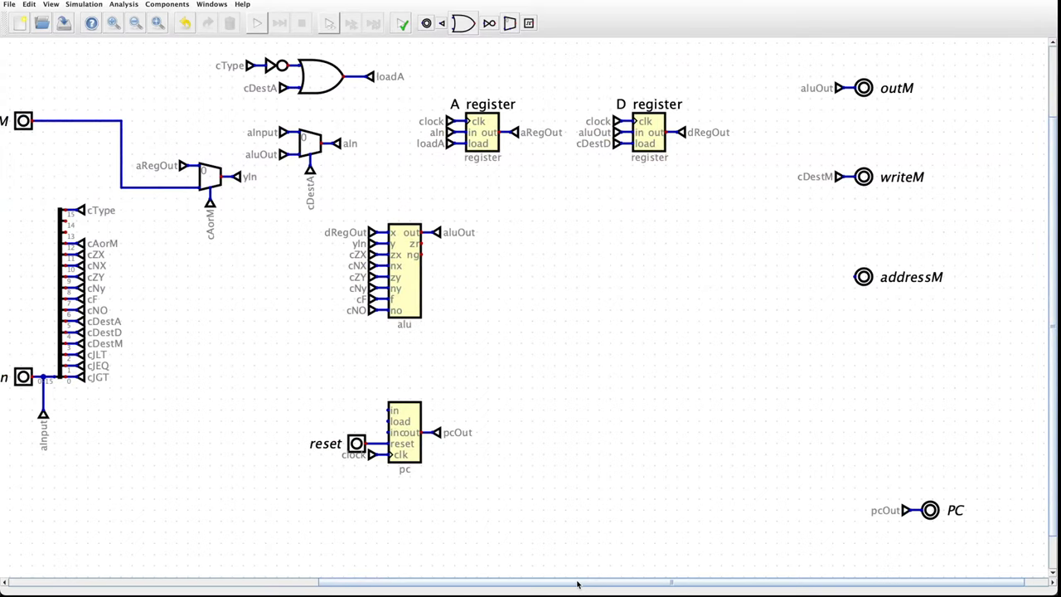
{"action": "scroll", "coordinate": [867, 297], "scroll_direction": "down", "scroll_amount": 2}
{"action": "scroll", "coordinate": [854, 332], "scroll_direction": "up", "scroll_amount": 1}
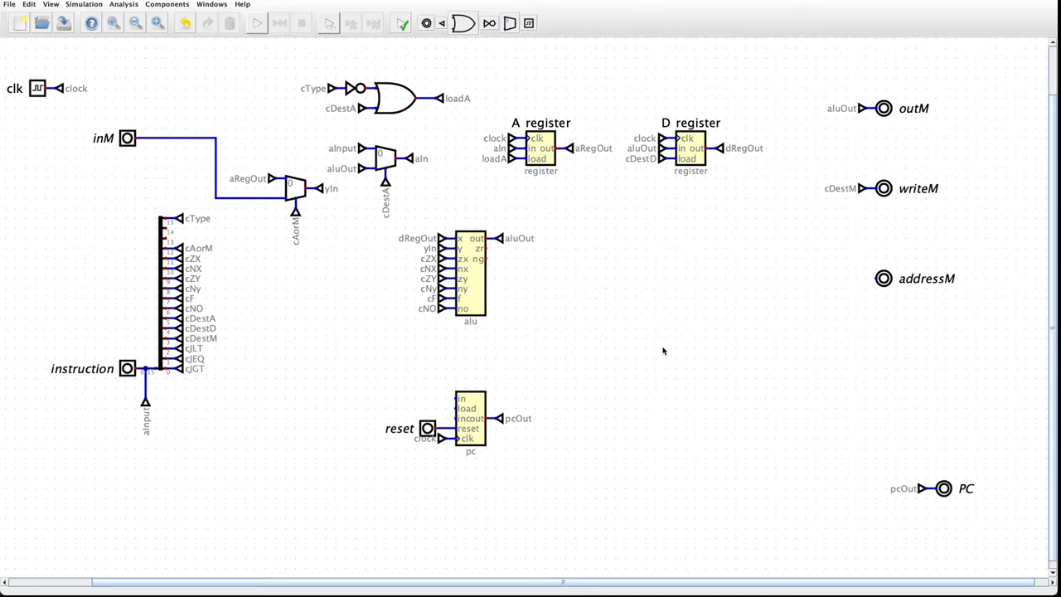
- Line the PC output up with the other outputs and box-select the pc counter with reset and clock
{"action": "key", "text": "ctrl+z"}
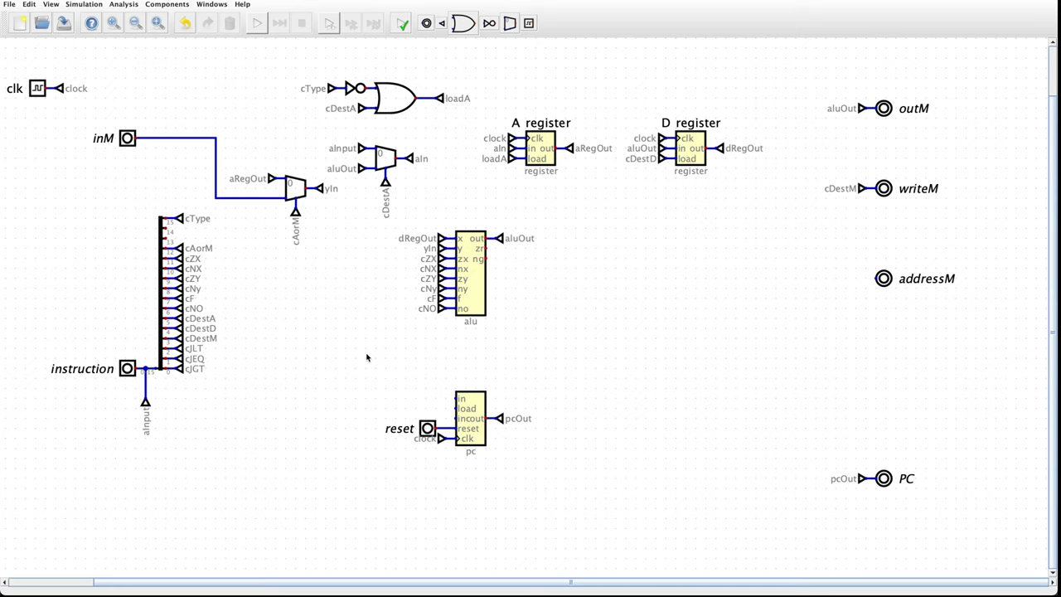
{"action": "left_click_drag", "start_coordinate": [368, 358], "coordinate": [565, 491]}
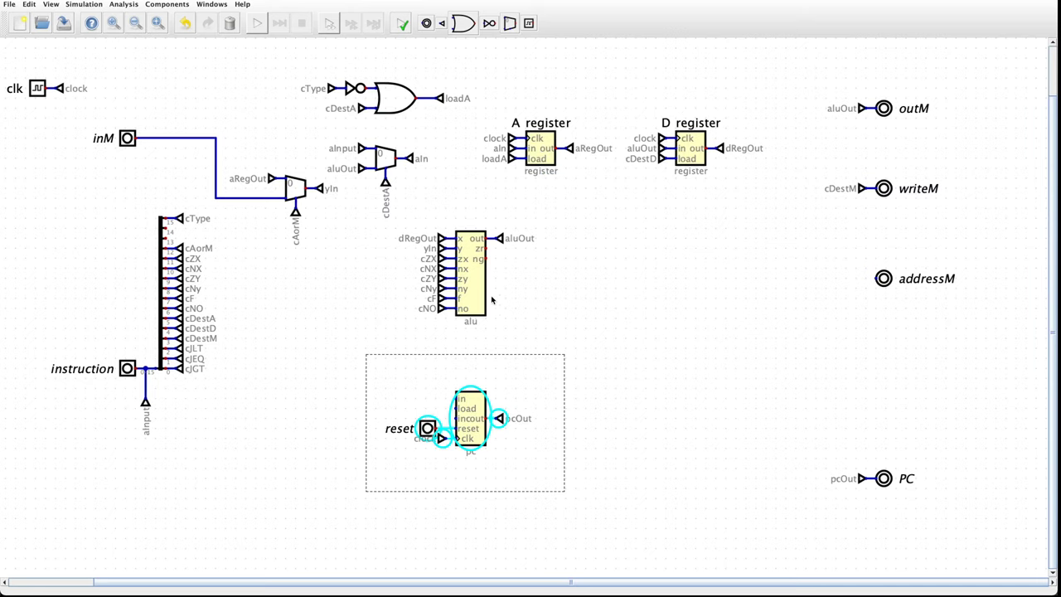
- Save the CPU circuit changes and open pc.dig from recent files to inspect its internals
{"action": "scroll", "coordinate": [462, 490], "scroll_direction": "up", "scroll_amount": 2}
{"action": "scroll", "coordinate": [462, 490], "scroll_direction": "up", "scroll_amount": 2}
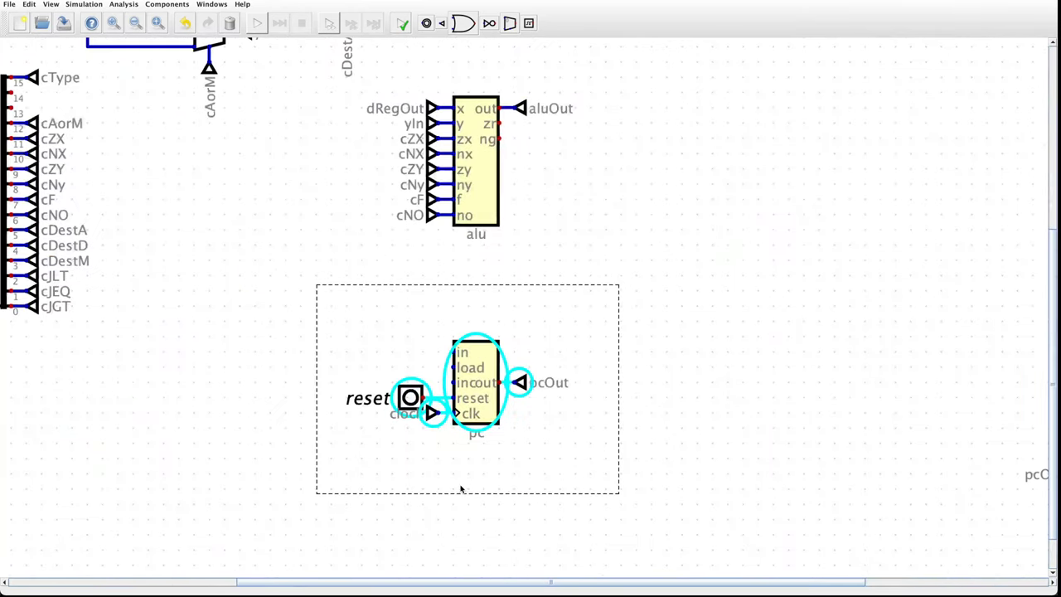
{"action": "scroll", "coordinate": [462, 490], "scroll_direction": "down", "scroll_amount": 1}
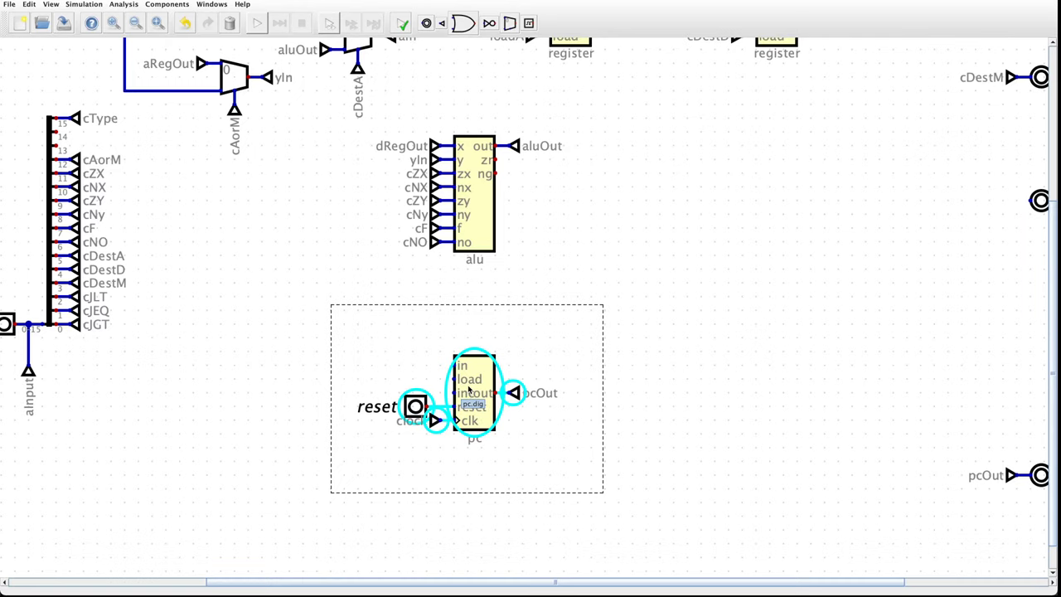
{"action": "left_click", "coordinate": [13, 6]}
{"action": "mouse_move", "coordinate": [49, 71]}
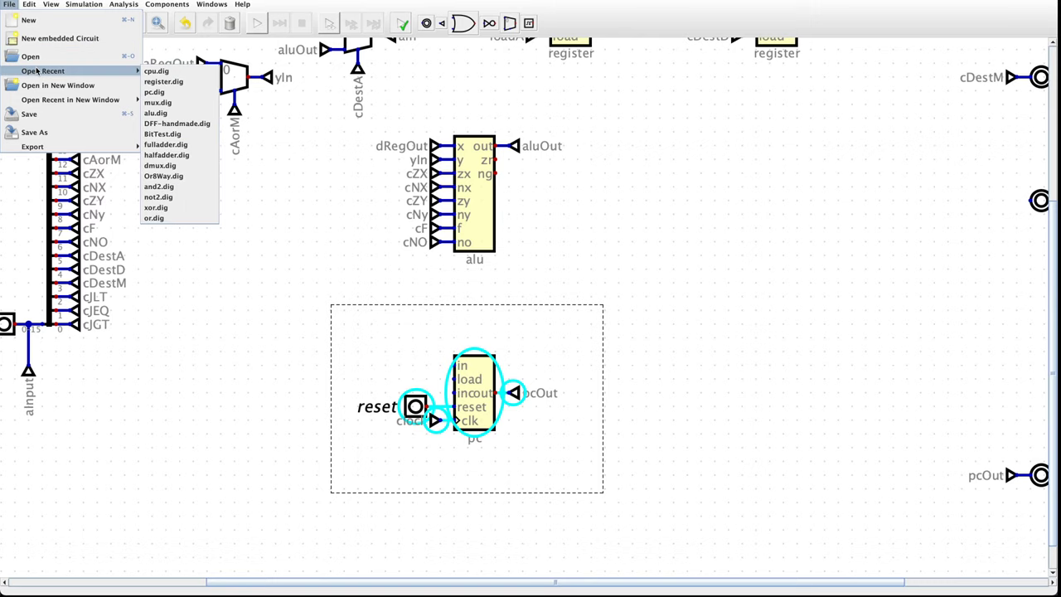
{"action": "left_click", "coordinate": [162, 92]}
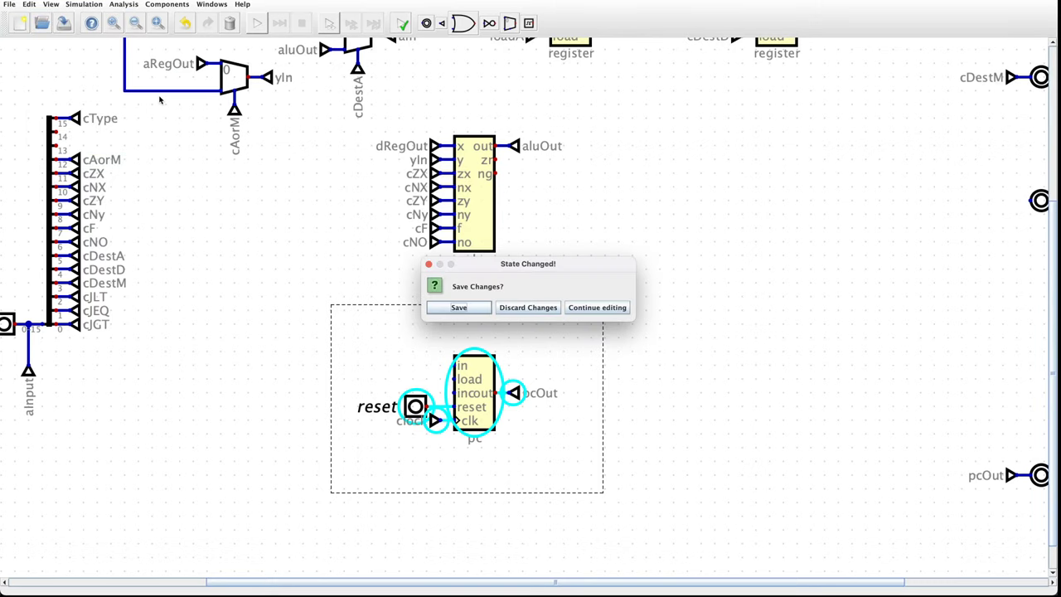
{"action": "left_click", "coordinate": [480, 309]}
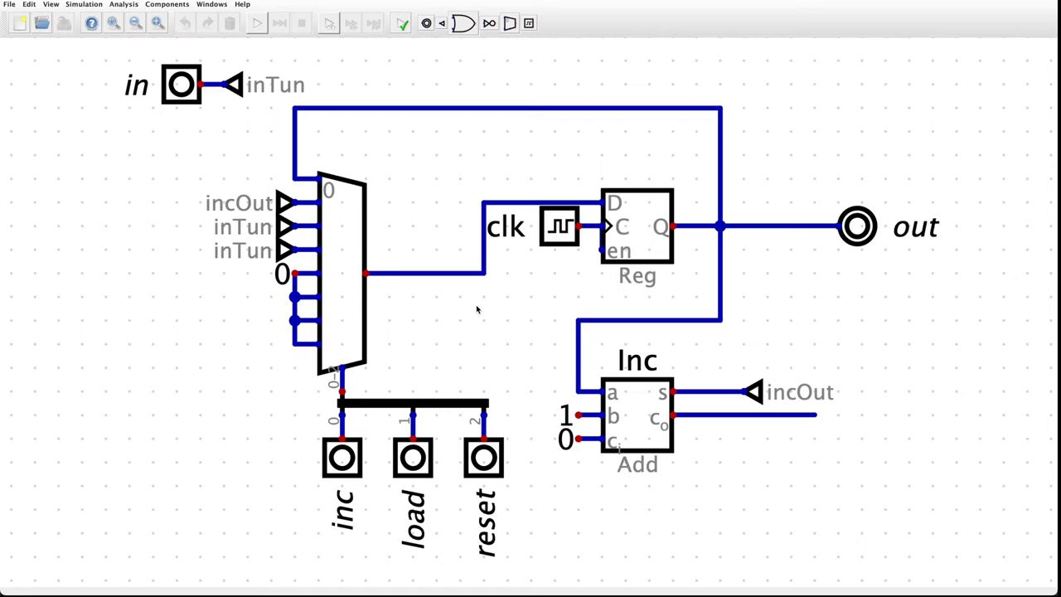
- Reopen cpu.dig from the recent files list
{"action": "left_click", "coordinate": [11, 6]}
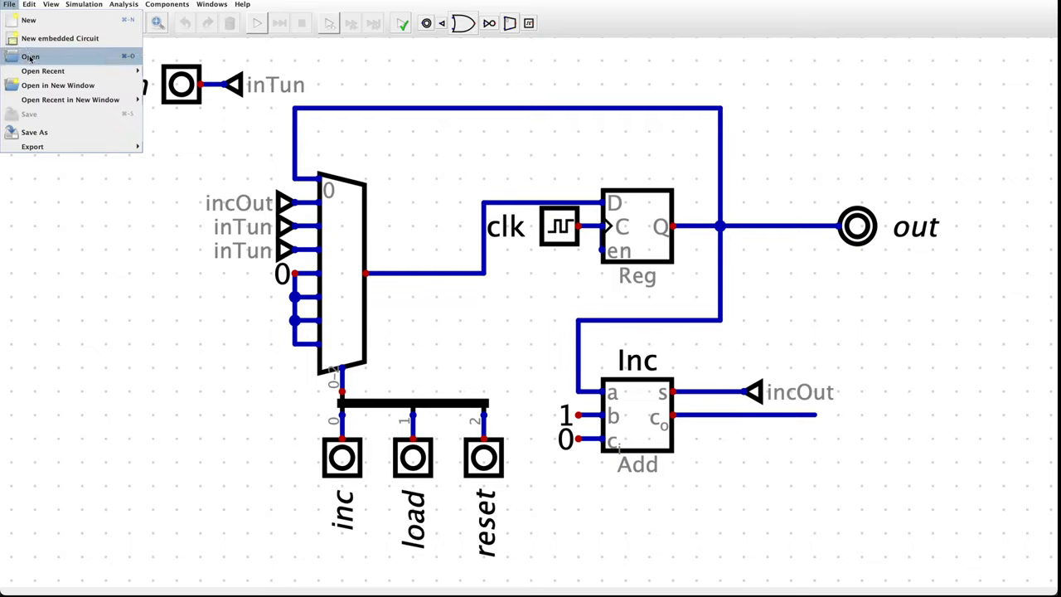
{"action": "mouse_move", "coordinate": [31, 72]}
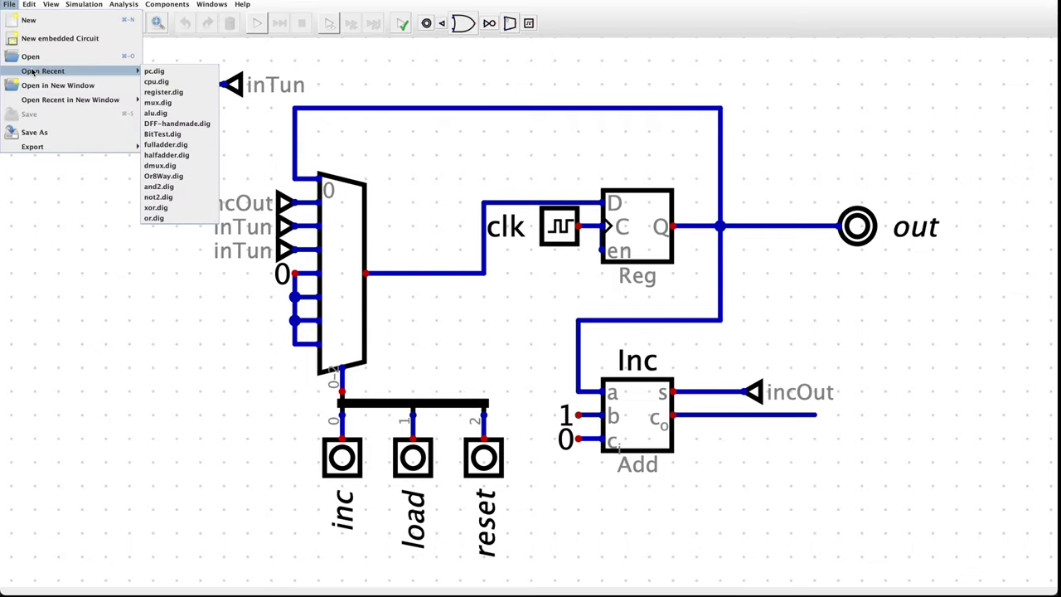
{"action": "left_click", "coordinate": [157, 82]}
- Place a Constant value of 1 on the pc counter's incout input
{"action": "scroll", "coordinate": [521, 462], "scroll_direction": "up", "scroll_amount": 3}
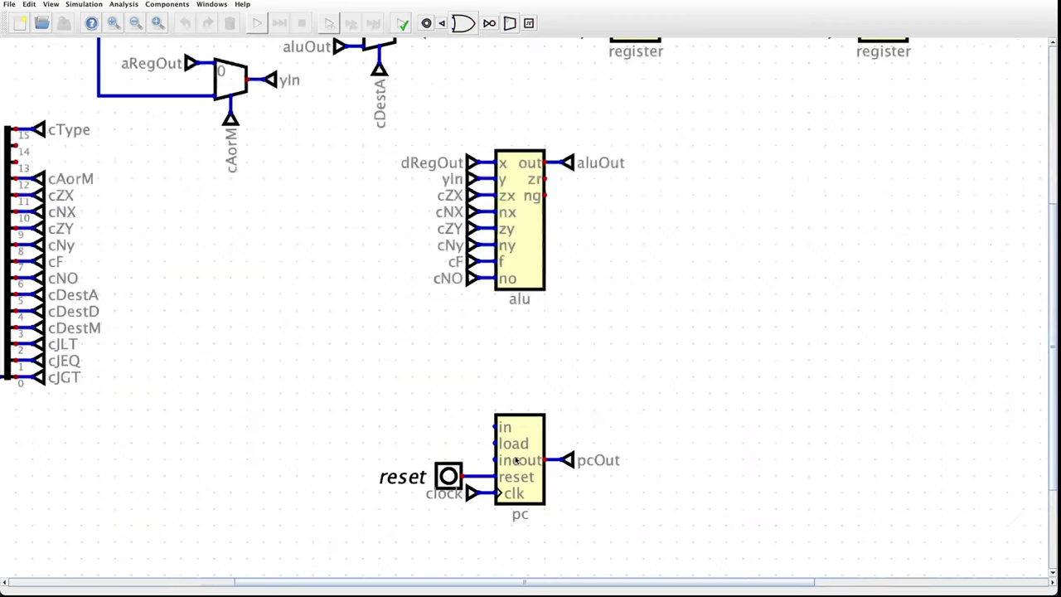
{"action": "scroll", "coordinate": [496, 468], "scroll_direction": "up", "scroll_amount": 1}
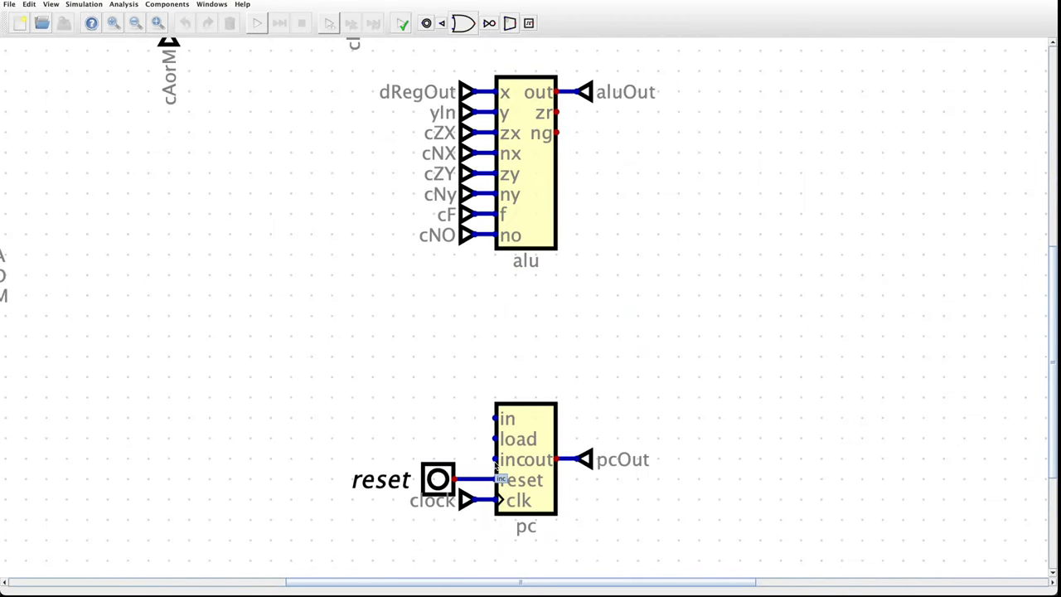
{"action": "left_click", "coordinate": [163, 6]}
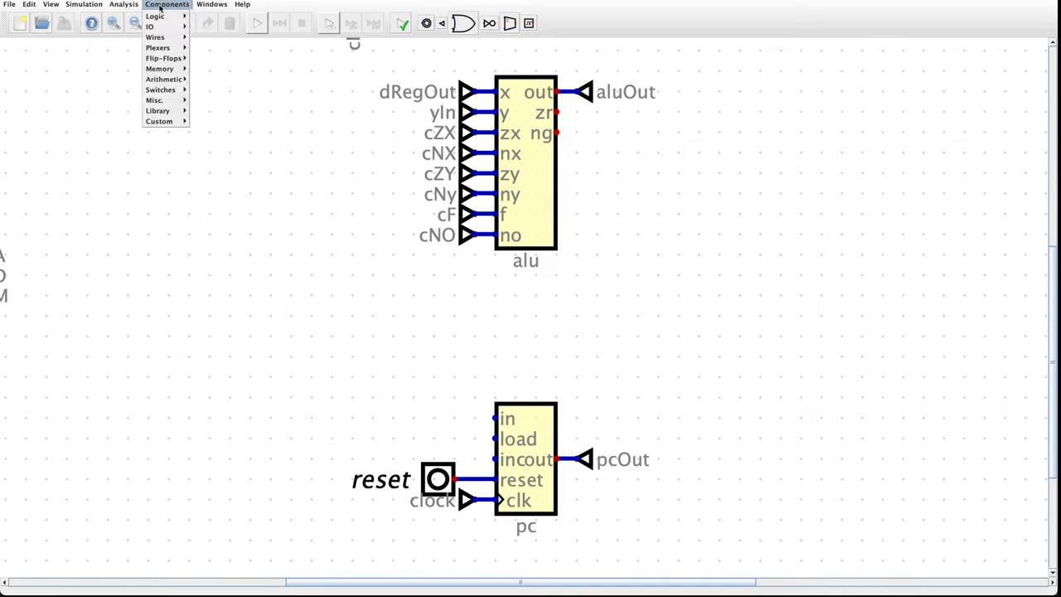
{"action": "mouse_move", "coordinate": [164, 30]}
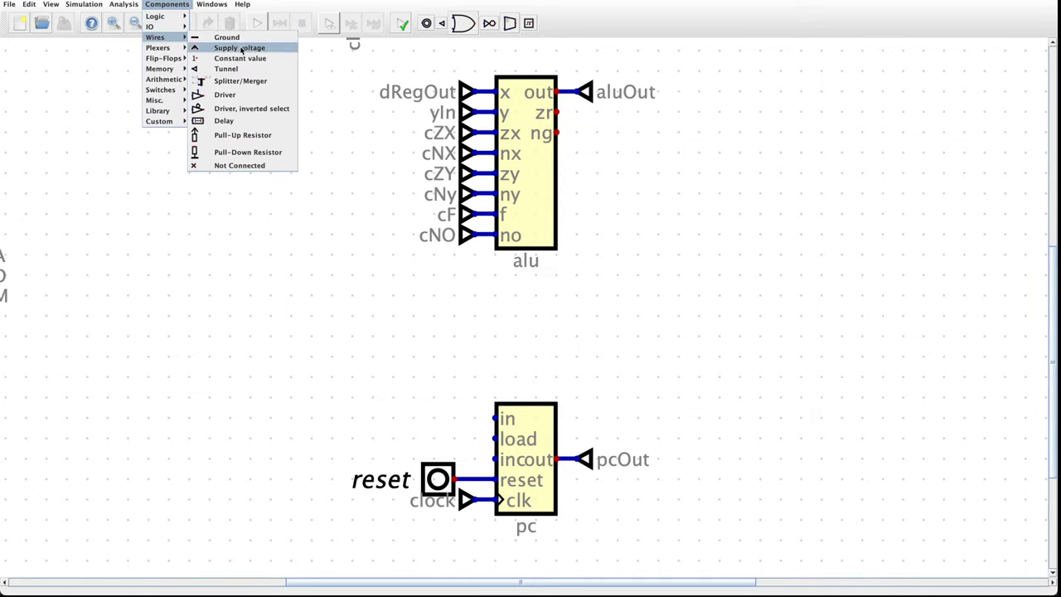
{"action": "left_click", "coordinate": [237, 59]}
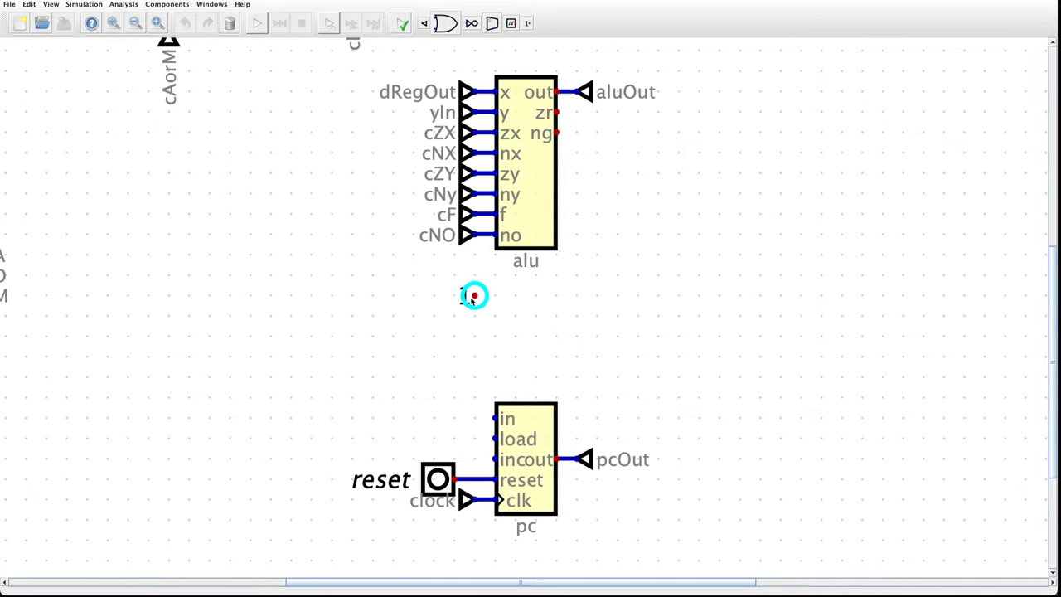
{"action": "left_click", "coordinate": [483, 465]}
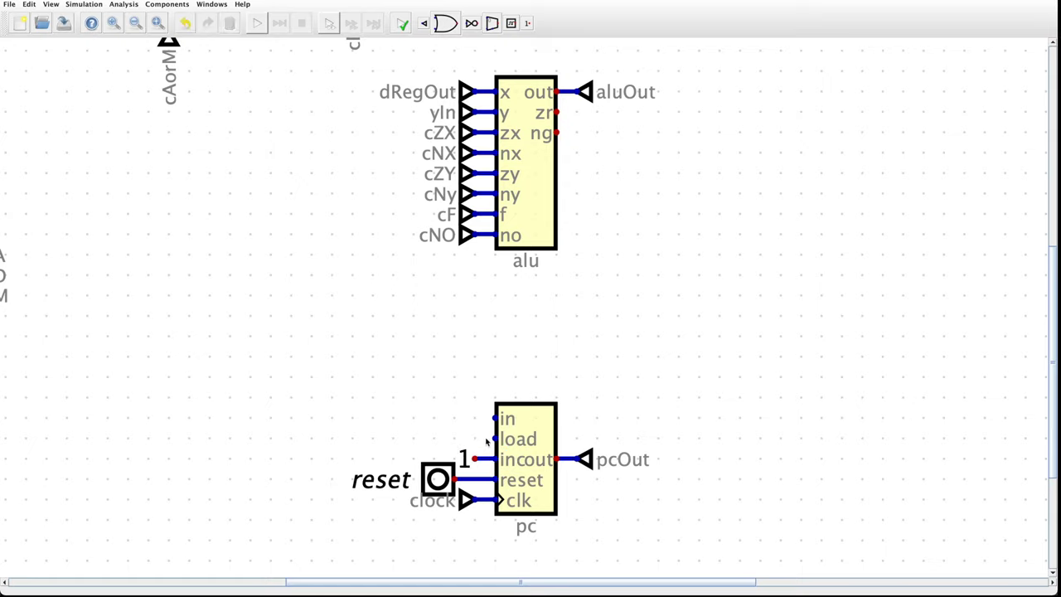
- Place a copy of the aRegOut tunnel on the pc counter's in input
{"action": "scroll", "coordinate": [481, 446], "scroll_direction": "down", "scroll_amount": 5}
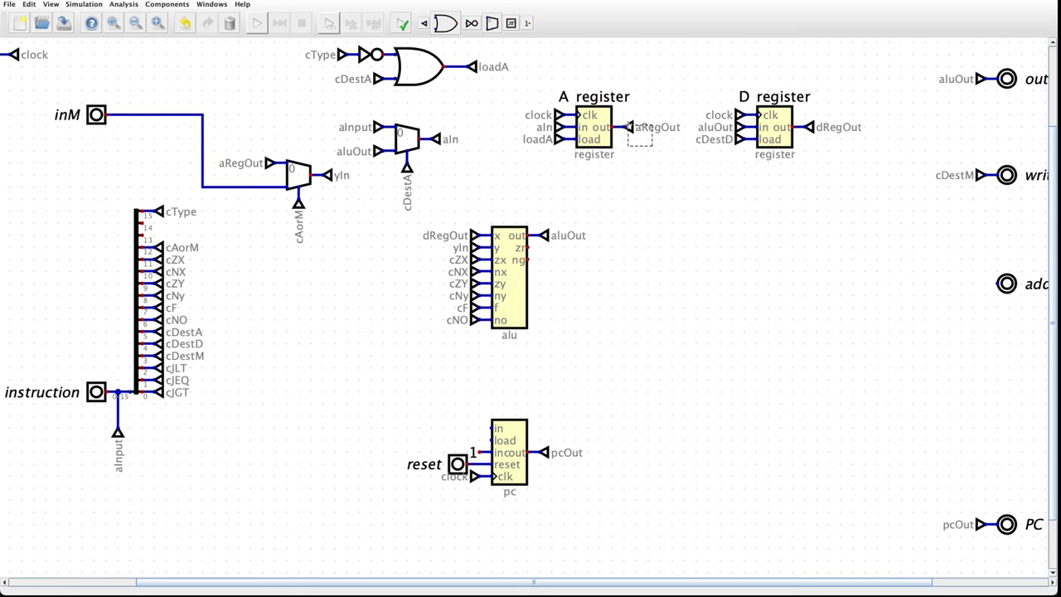
{"action": "left_click", "coordinate": [628, 126]}
{"action": "key", "text": "Escape"}
{"action": "left_click_drag", "start_coordinate": [616, 111], "coordinate": [492, 429]}
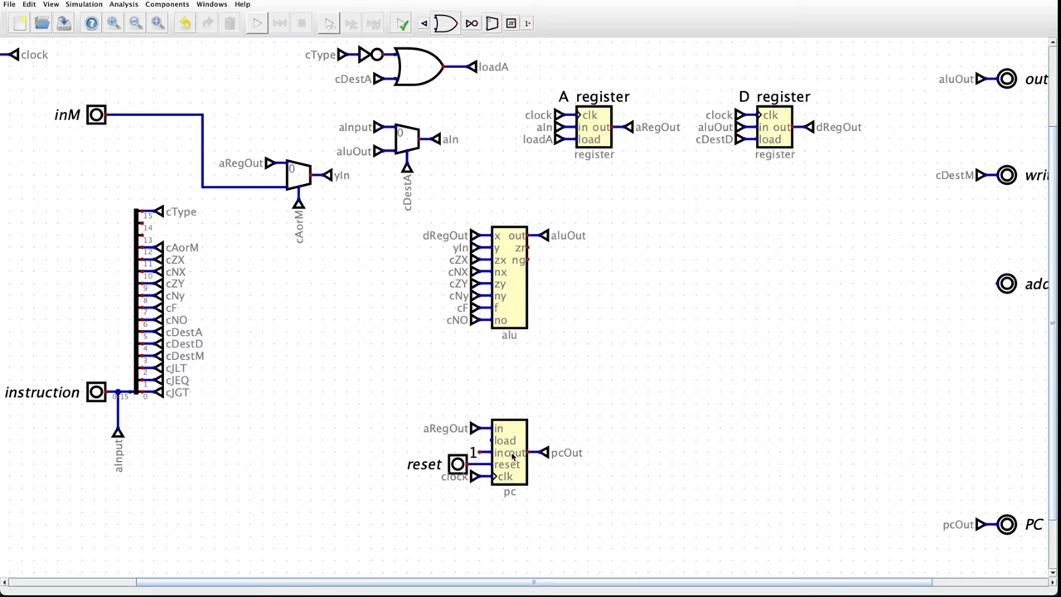
- Attach a tunnel named jump to the pc load input, renaming only this tunnel
{"action": "left_click", "coordinate": [179, 5]}
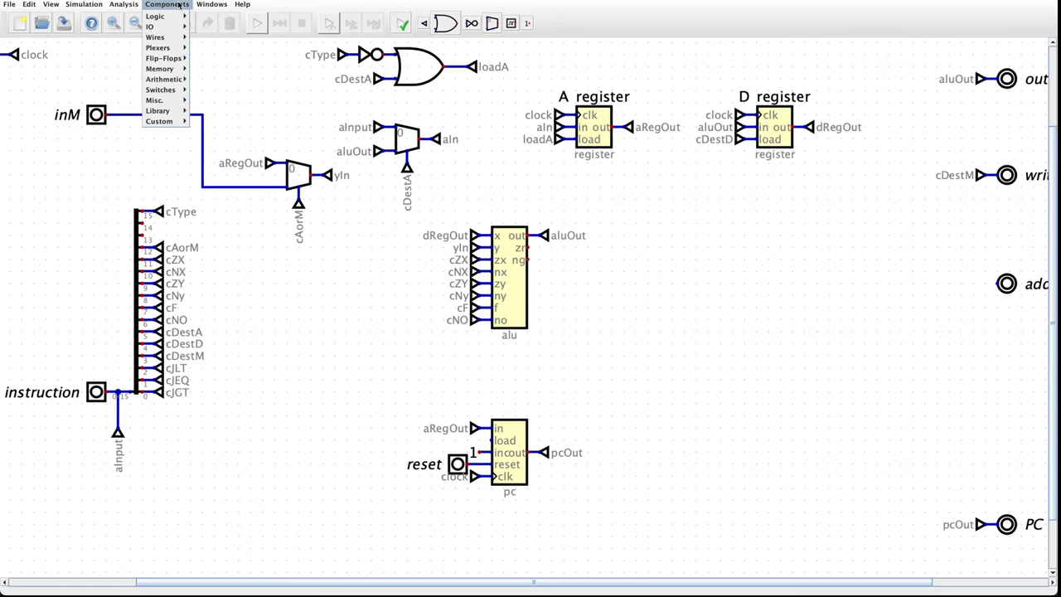
{"action": "mouse_move", "coordinate": [179, 38]}
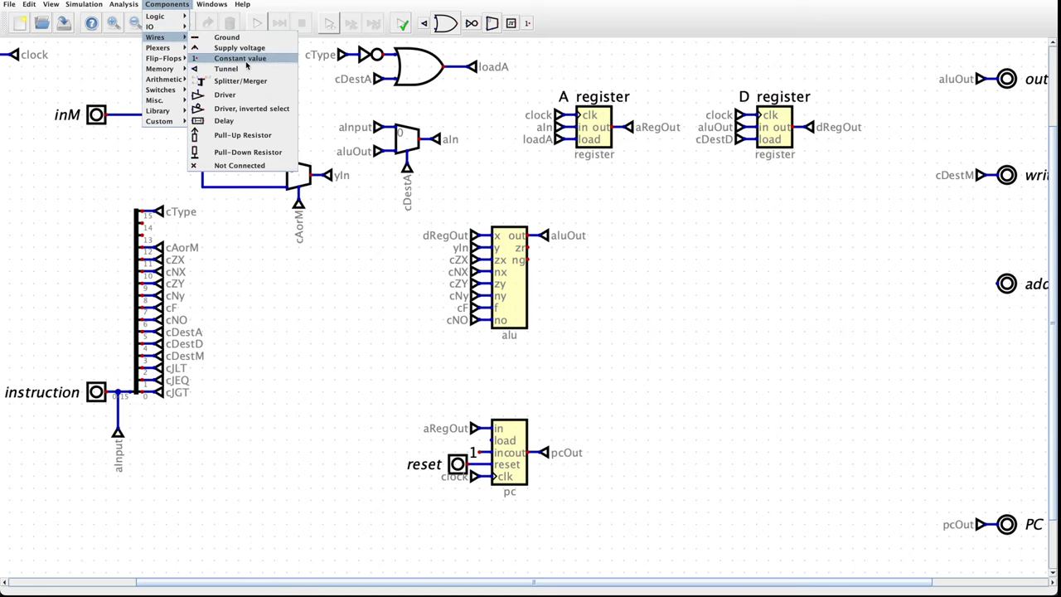
{"action": "left_click", "coordinate": [241, 68]}
{"action": "key", "text": "Right"}
{"action": "left_click", "coordinate": [490, 448]}
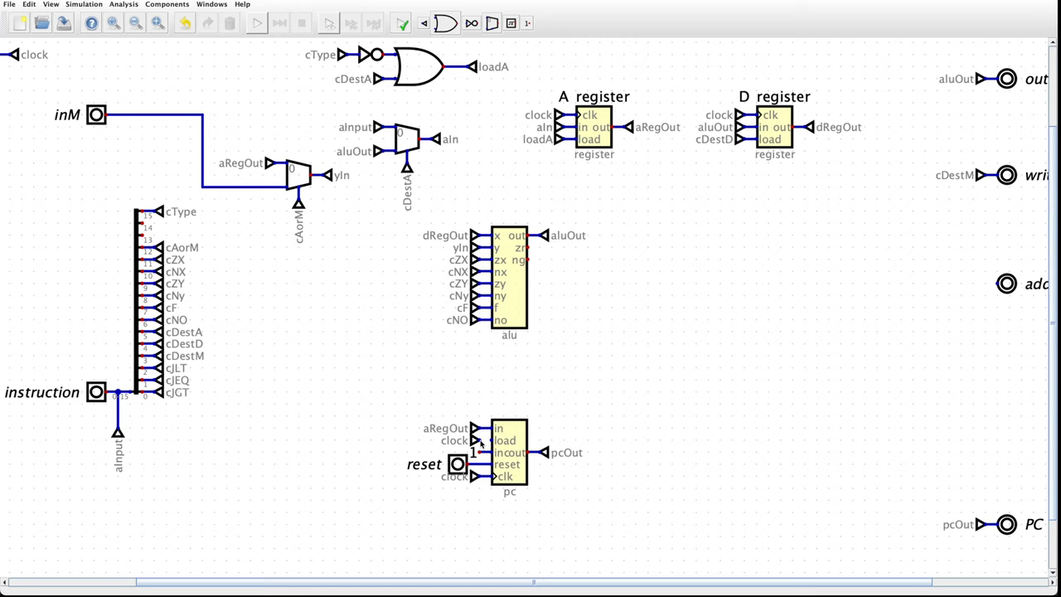
{"action": "right_click", "coordinate": [477, 443]}
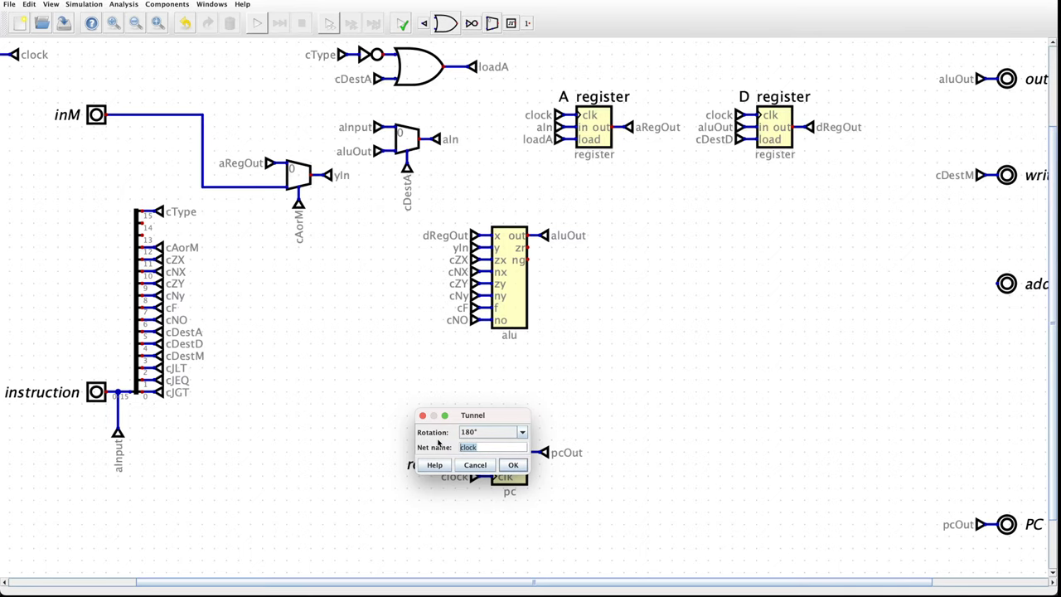
{"action": "type", "text": "jump"}
{"action": "left_click", "coordinate": [514, 465]}
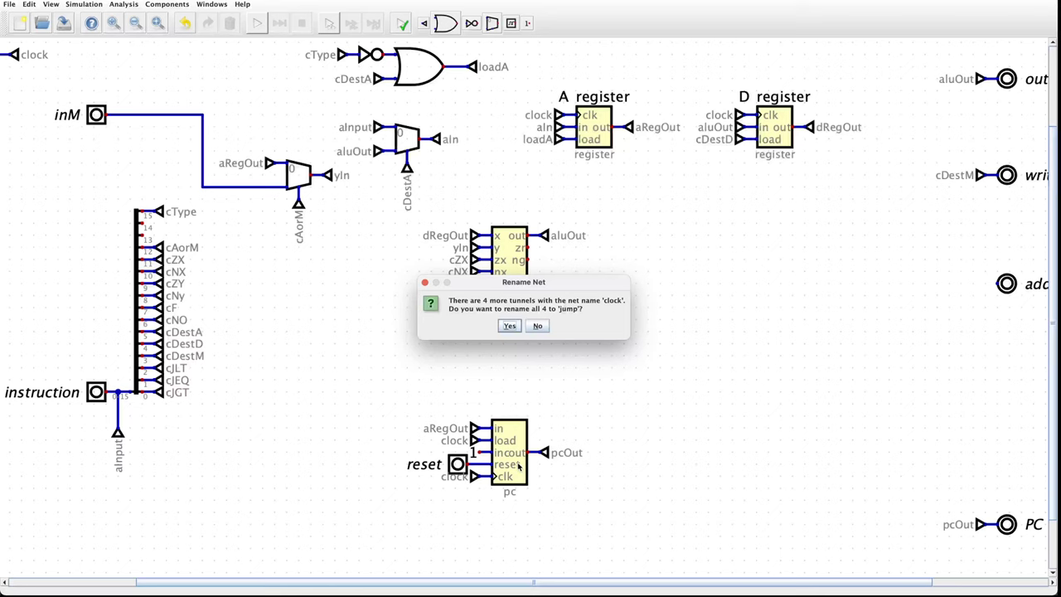
{"action": "left_click", "coordinate": [537, 325]}
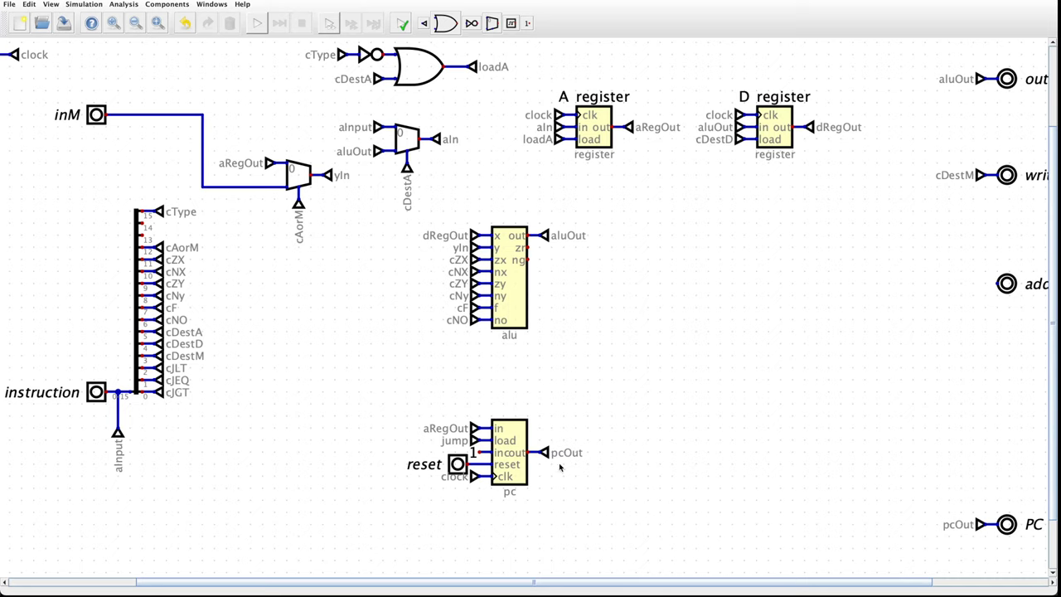
- Delete the pcOut tunnel at the PC output and select the one beside the pc block
{"action": "left_click_drag", "start_coordinate": [935, 513], "coordinate": [993, 547]}
{"action": "key", "text": "Delete"}
{"action": "left_click_drag", "start_coordinate": [575, 467], "coordinate": [530, 429]}
- Delete the remaining pcOut tunnel and move the pc group beside the PC output, wiring it directly
{"action": "key", "text": "Delete"}
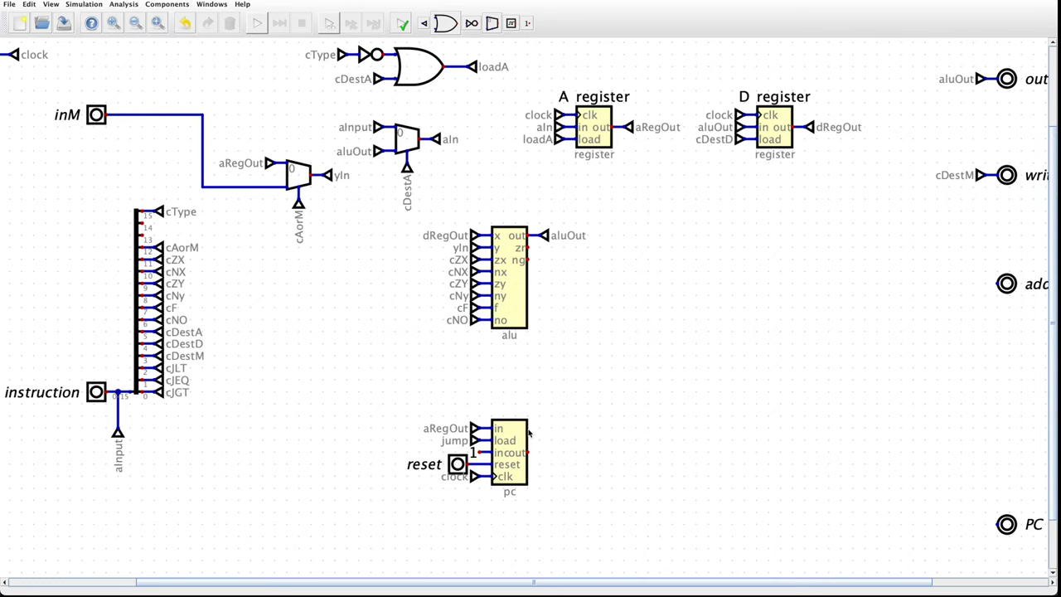
{"action": "left_click_drag", "start_coordinate": [580, 525], "coordinate": [407, 376]}
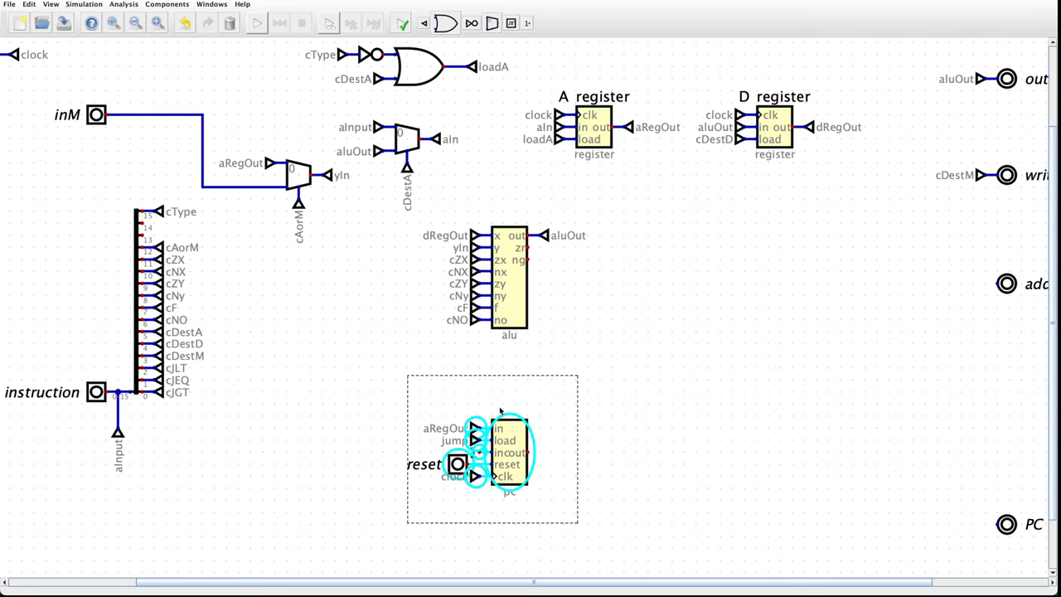
{"action": "left_click_drag", "start_coordinate": [516, 422], "coordinate": [998, 524]}
{"action": "left_click", "coordinate": [989, 502]}
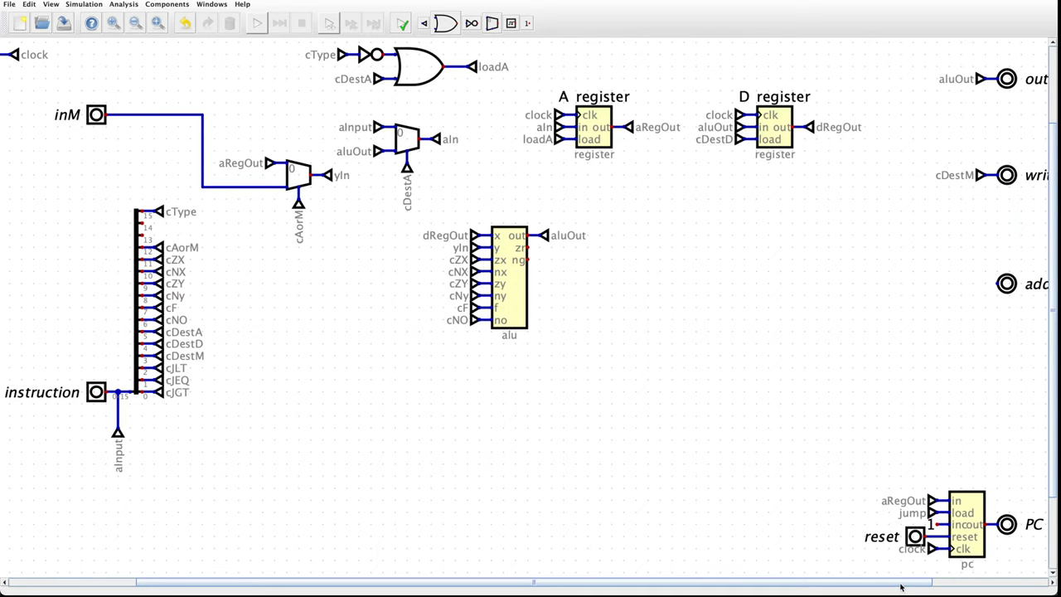
{"action": "left_click_drag", "start_coordinate": [901, 587], "coordinate": [914, 587]}
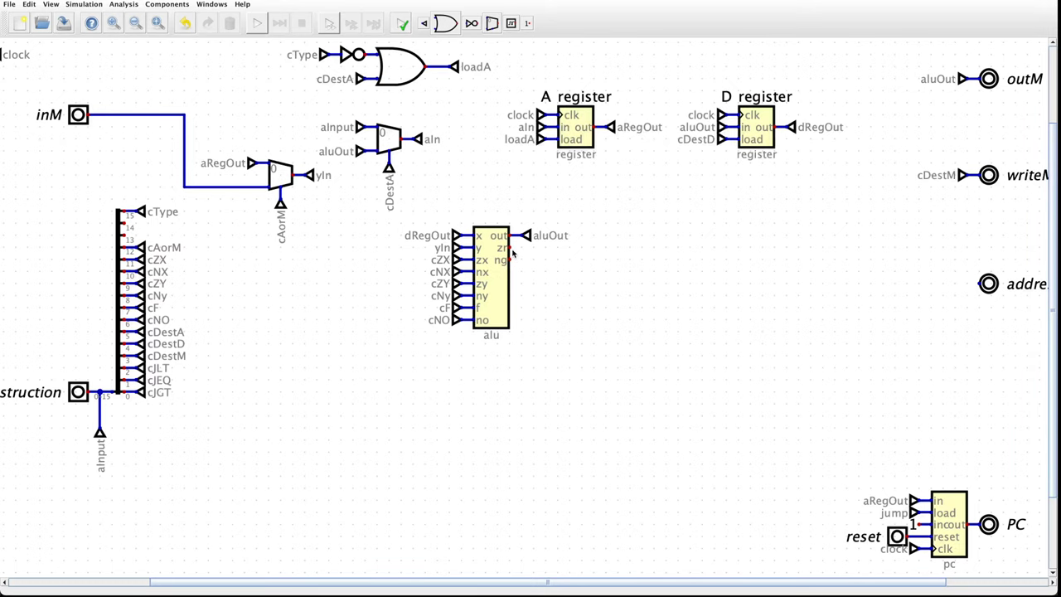
{"action": "scroll", "coordinate": [511, 250], "scroll_direction": "up", "scroll_amount": 4}
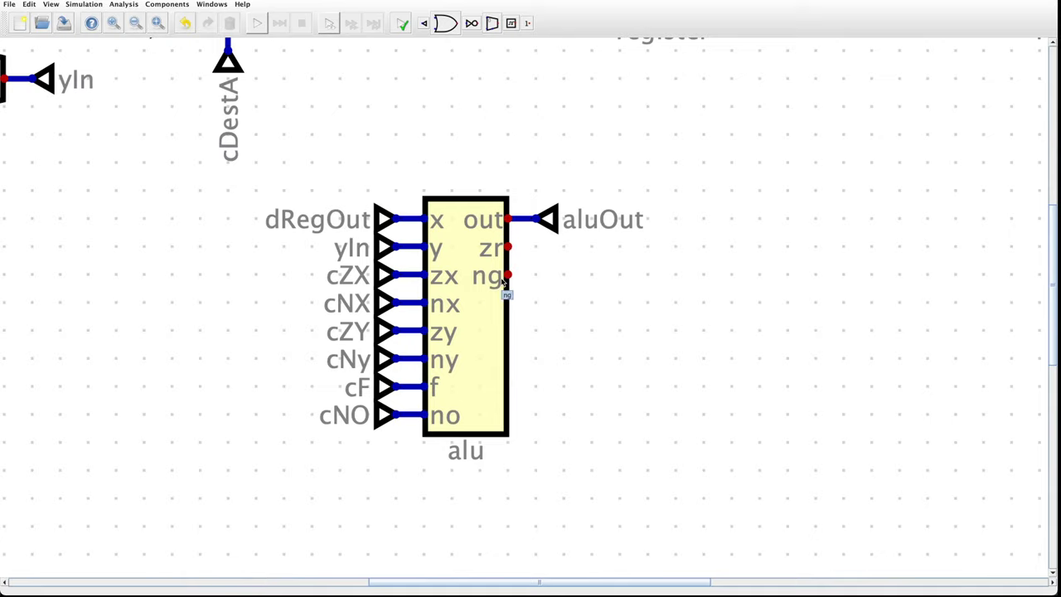
{"action": "scroll", "coordinate": [504, 282], "scroll_direction": "down", "scroll_amount": 3}
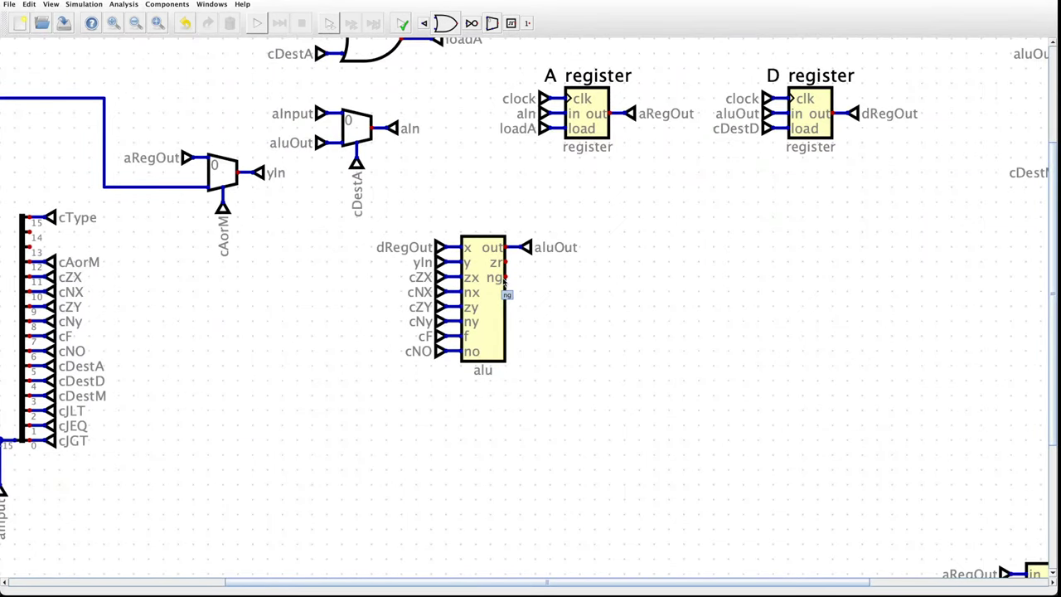
{"action": "scroll", "coordinate": [504, 283], "scroll_direction": "down", "scroll_amount": 1}
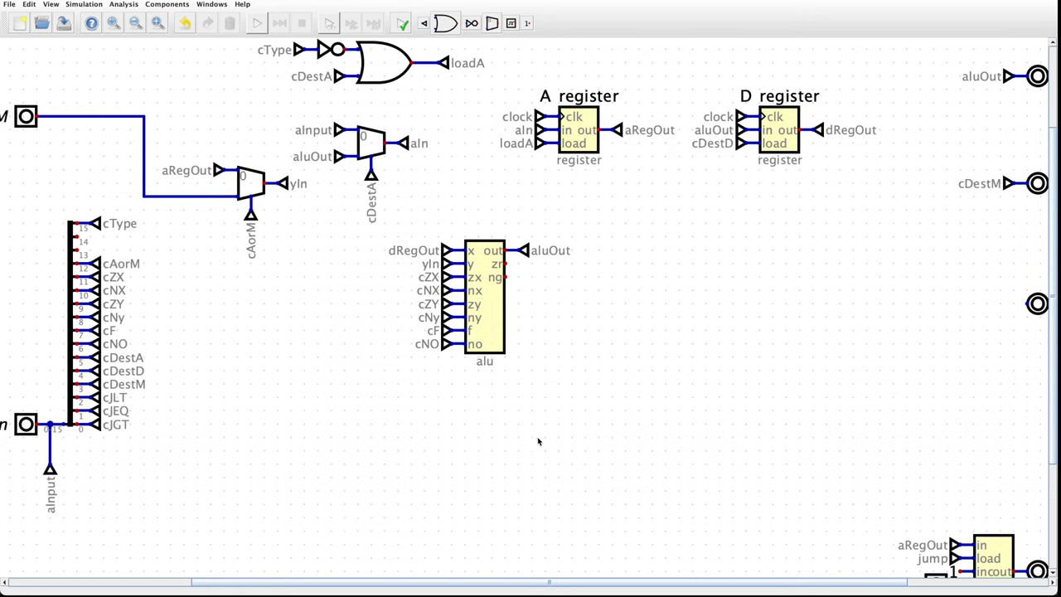
- Place an AND gate from Components > Logic below the ALU
{"action": "left_click_drag", "start_coordinate": [1051, 459], "coordinate": [1051, 494]}
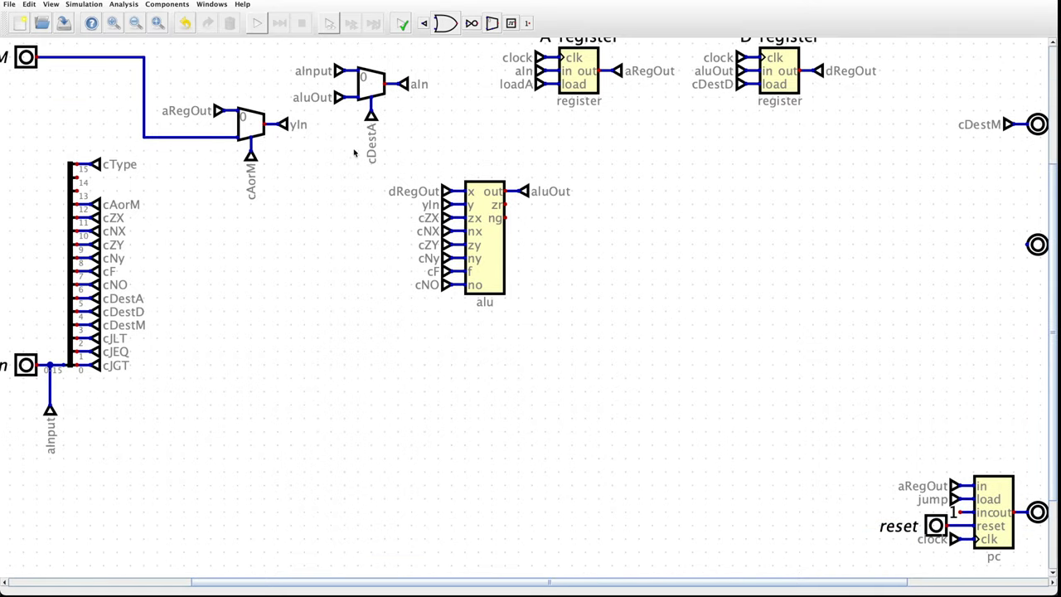
{"action": "left_click", "coordinate": [177, 5]}
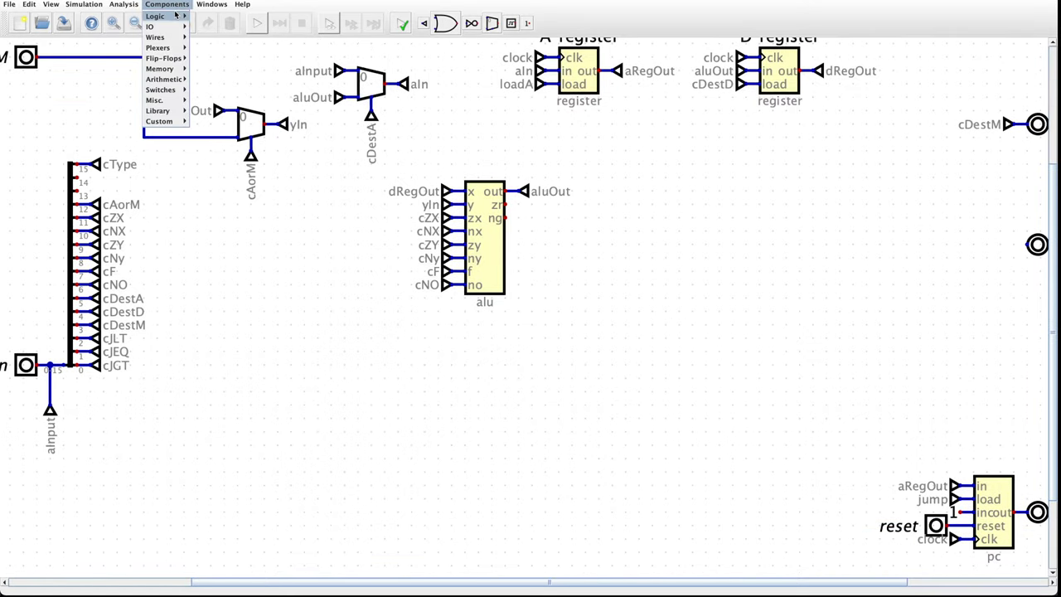
{"action": "mouse_move", "coordinate": [176, 15]}
{"action": "left_click", "coordinate": [232, 20]}
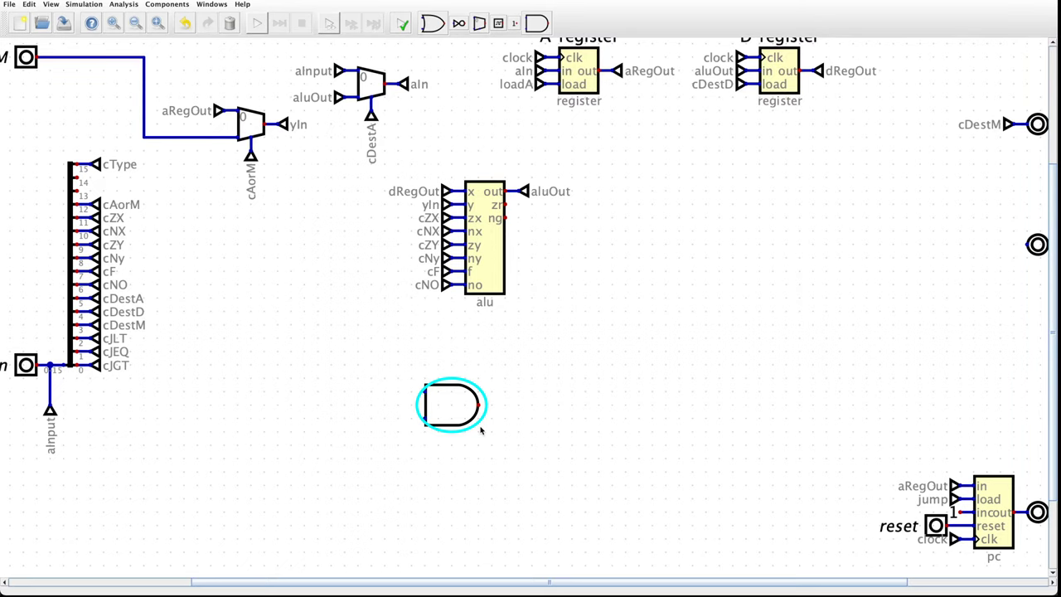
{"action": "left_click", "coordinate": [481, 429]}
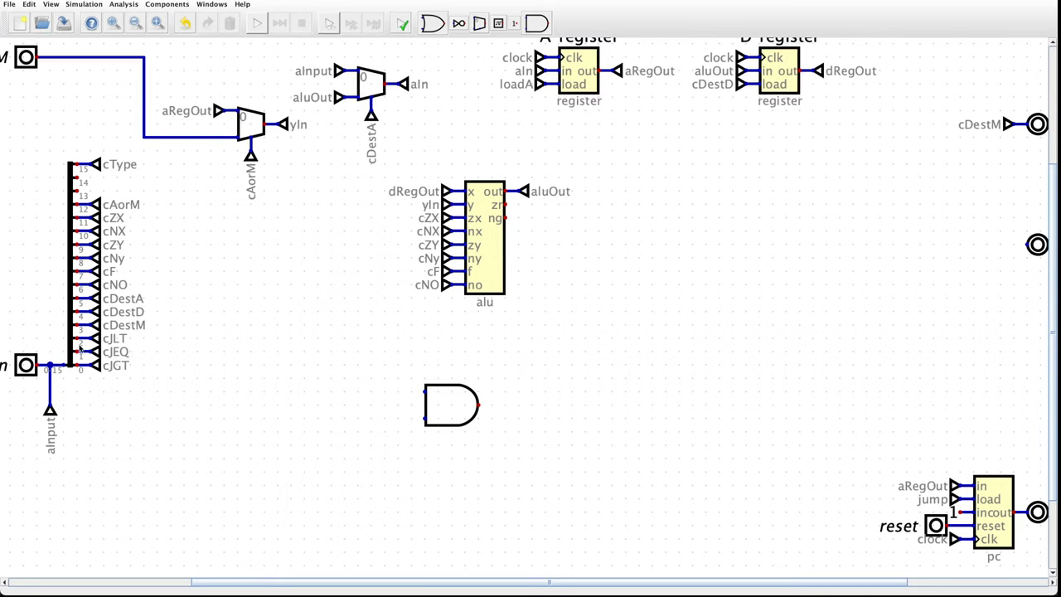
- Select the cJLT tunnel on the splitter to copy it beside the AND gate
{"action": "scroll", "coordinate": [81, 349], "scroll_direction": "up", "scroll_amount": 5}
{"action": "scroll", "coordinate": [86, 346], "scroll_direction": "up", "scroll_amount": 2}
{"action": "scroll", "coordinate": [154, 339], "scroll_direction": "down", "scroll_amount": 2}
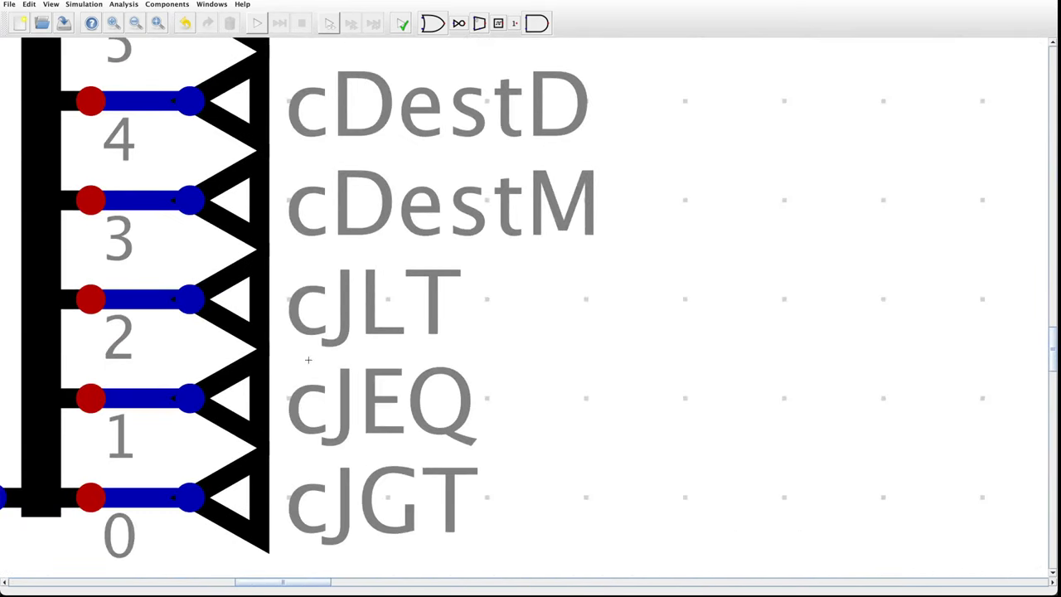
{"action": "left_click_drag", "start_coordinate": [318, 367], "coordinate": [160, 248]}
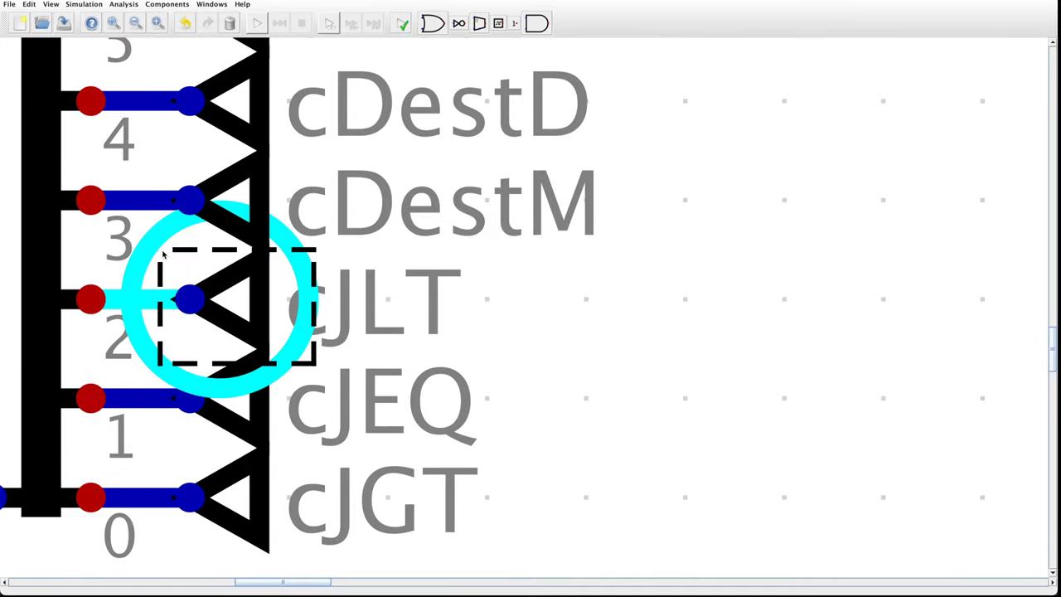
{"action": "scroll", "coordinate": [412, 284], "scroll_direction": "down", "scroll_amount": 8}
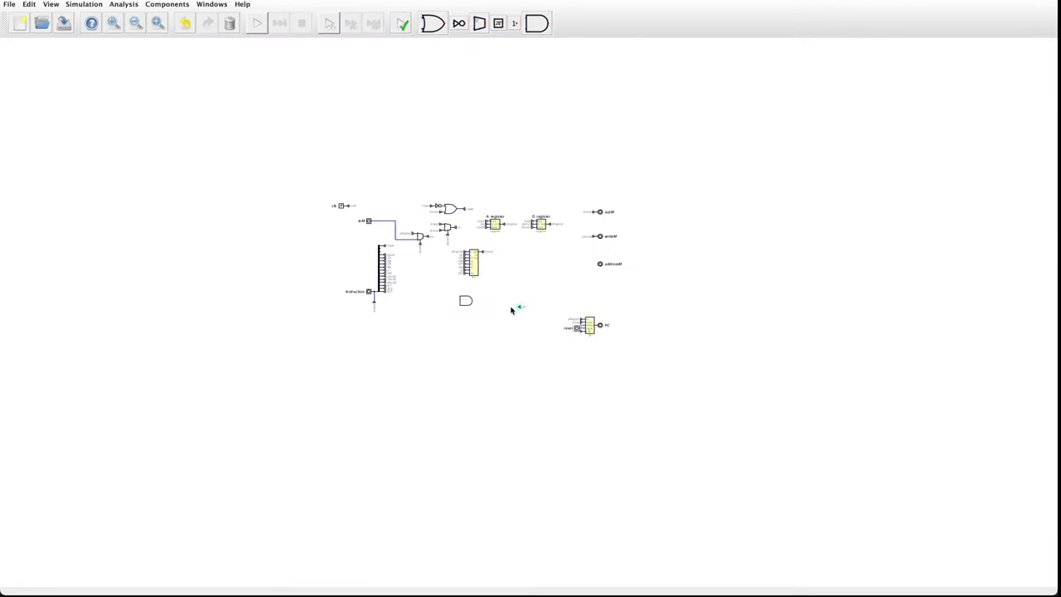
{"action": "scroll", "coordinate": [489, 308], "scroll_direction": "up", "scroll_amount": 6}
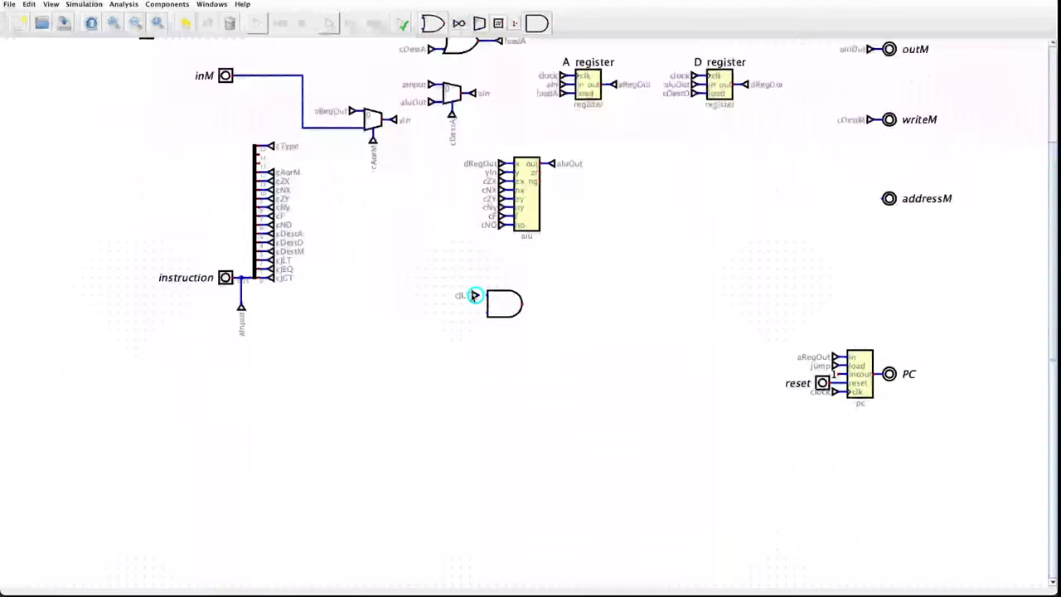
{"action": "scroll", "coordinate": [474, 295], "scroll_direction": "up", "scroll_amount": 3}
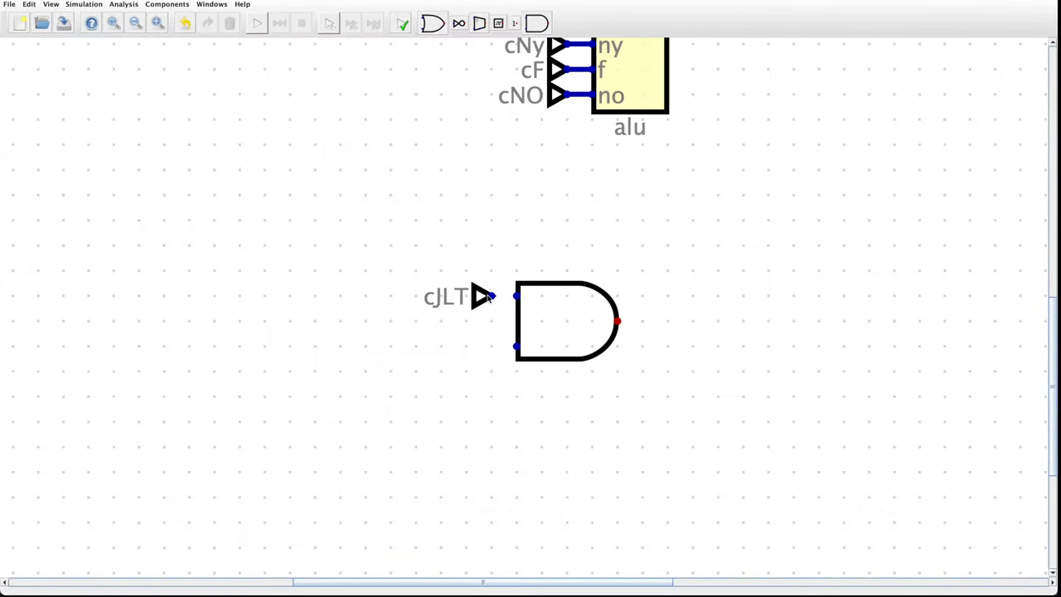
- Wire cJLT to the AND gate's top input and attach a tunnel named neg to the ALU's ng output
{"action": "left_click_drag", "start_coordinate": [492, 296], "coordinate": [516, 296]}
{"action": "scroll", "coordinate": [512, 298], "scroll_direction": "down", "scroll_amount": 3}
{"action": "left_click", "coordinate": [152, 5]}
{"action": "mouse_move", "coordinate": [166, 39]}
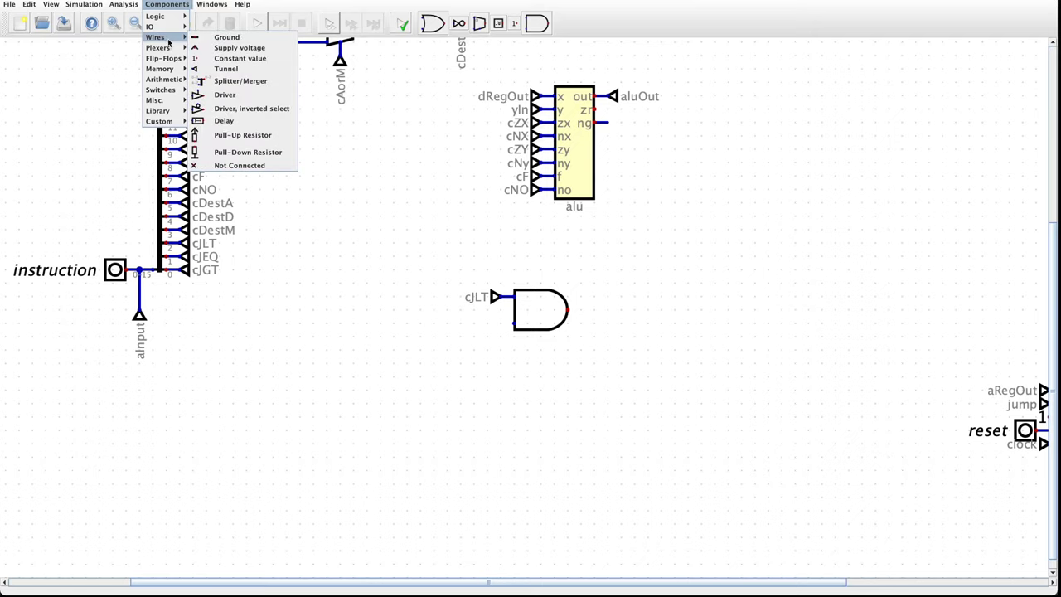
{"action": "left_click", "coordinate": [225, 69]}
{"action": "left_click", "coordinate": [615, 125]}
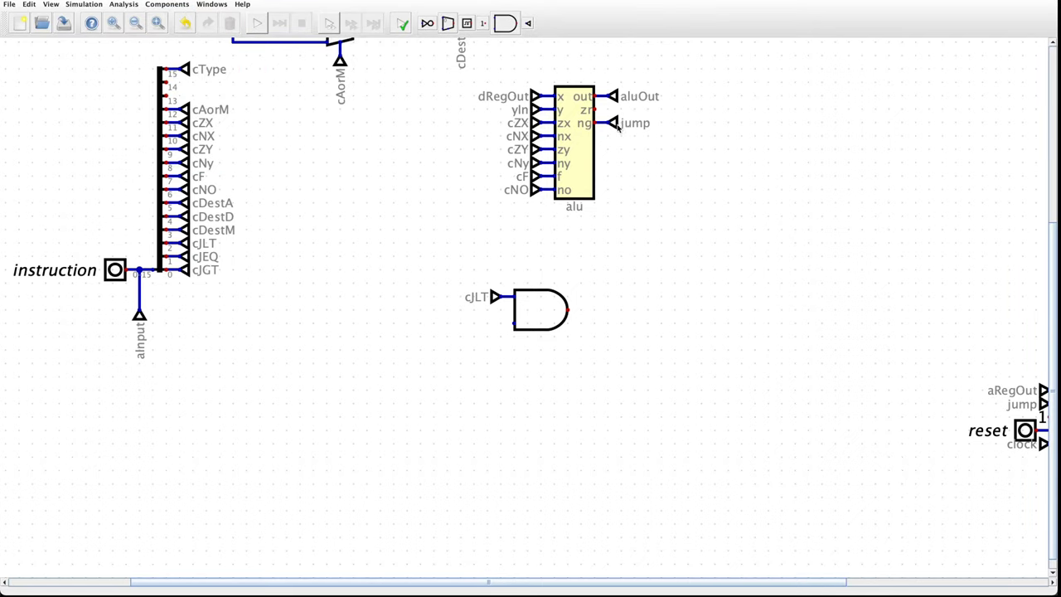
{"action": "right_click", "coordinate": [618, 126]}
{"action": "double_click", "coordinate": [624, 130]}
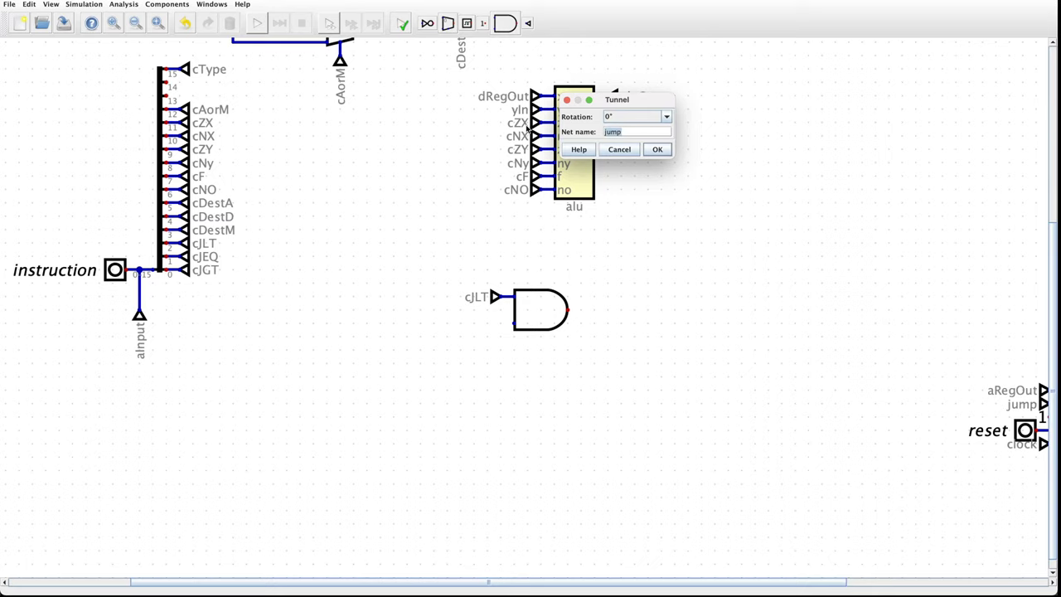
{"action": "type", "text": "neg"}
{"action": "left_click", "coordinate": [656, 150]}
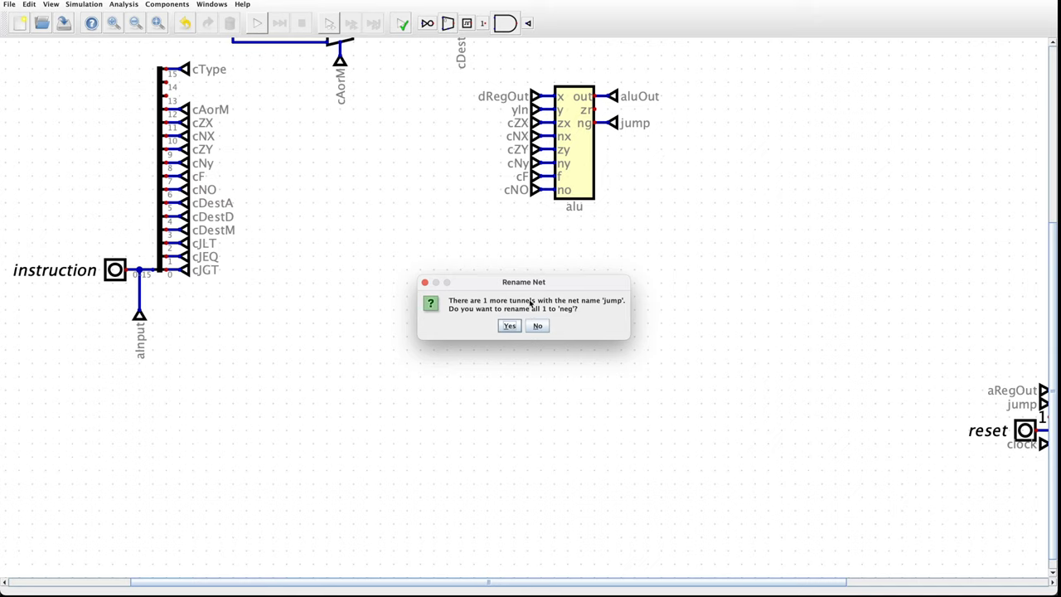
{"action": "left_click", "coordinate": [537, 326]}
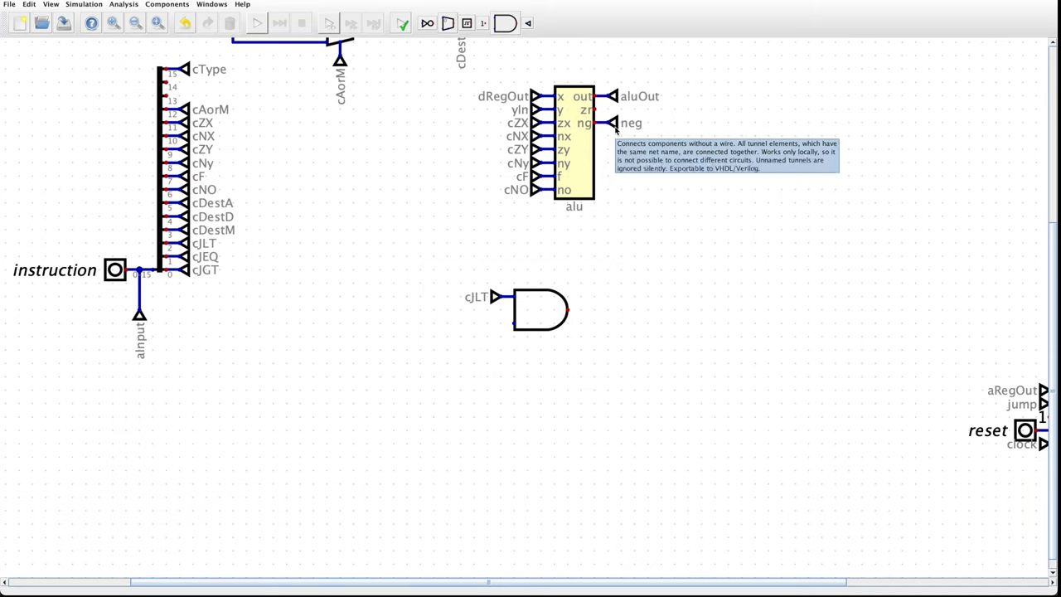
- Duplicate neg as a zerop tunnel on the zr output, and copy neg to the AND gate's lower input
{"action": "left_click", "coordinate": [612, 123]}
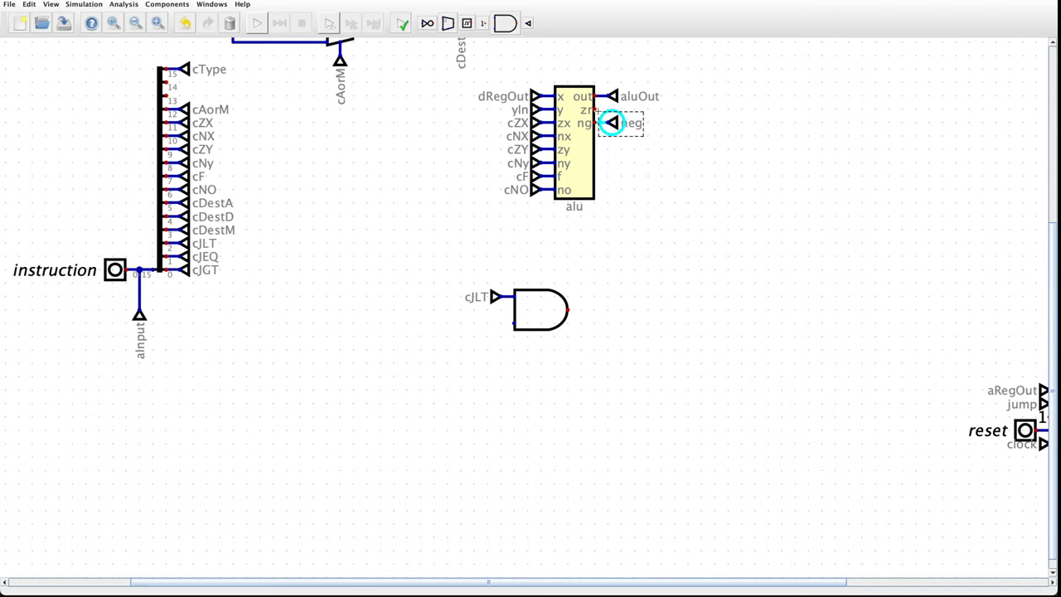
{"action": "key", "text": "ctrl+d"}
{"action": "mouse_move", "coordinate": [611, 123]}
{"action": "left_mouse_down"}
{"action": "mouse_move", "coordinate": [603, 107]}
{"action": "mouse_move", "coordinate": [620, 106]}
{"action": "mouse_move", "coordinate": [612, 110]}
{"action": "left_mouse_up"}
{"action": "left_click", "coordinate": [614, 117]}
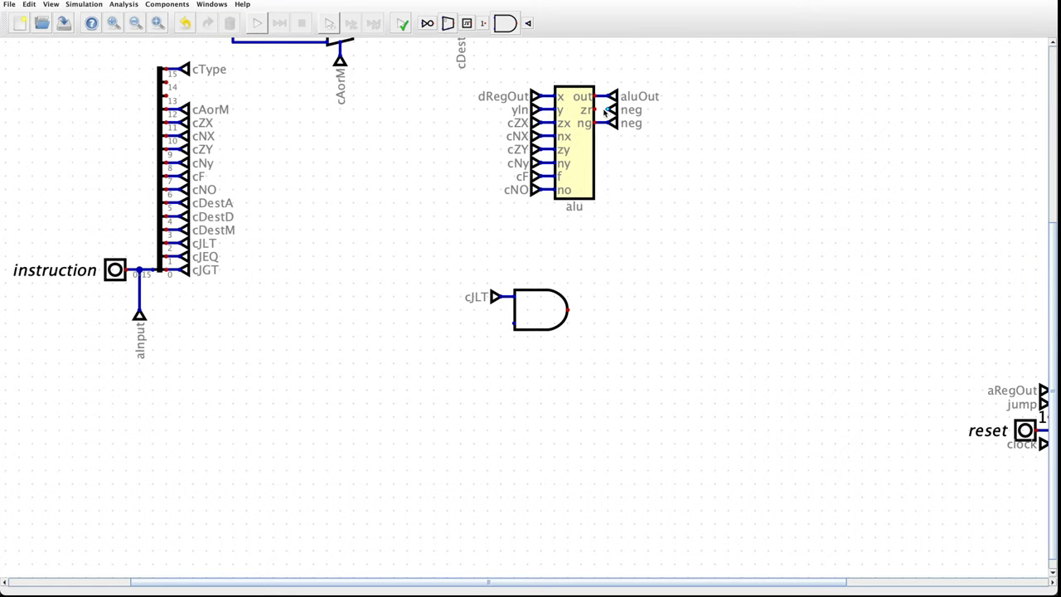
{"action": "left_click", "coordinate": [610, 109]}
{"action": "left_click", "coordinate": [594, 110]}
{"action": "right_click", "coordinate": [611, 113]}
{"action": "left_click_drag", "start_coordinate": [618, 117], "coordinate": [552, 112]}
{"action": "type", "text": "zerop"}
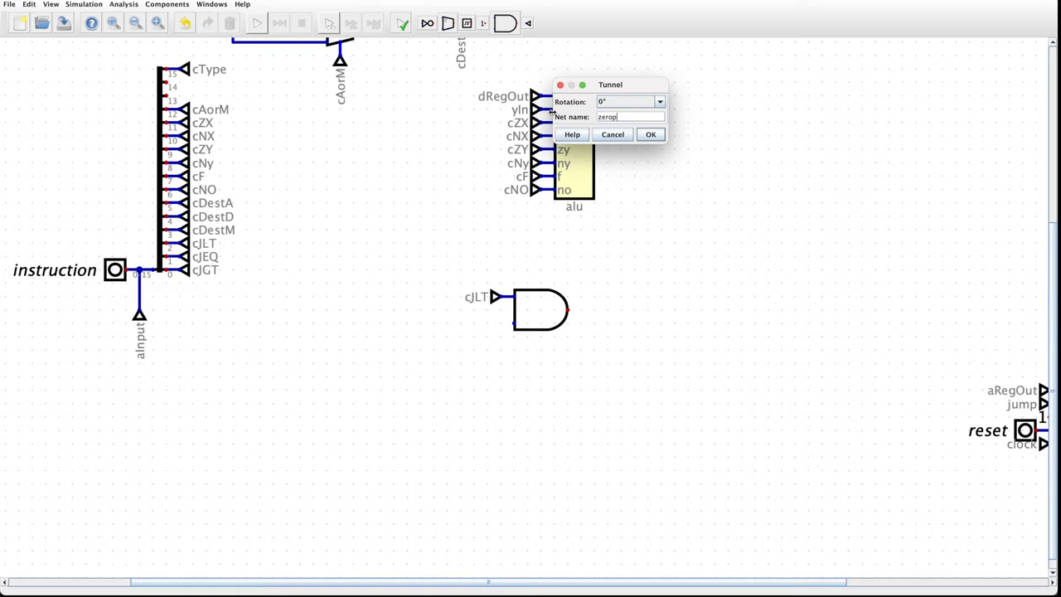
{"action": "key", "text": "Return"}
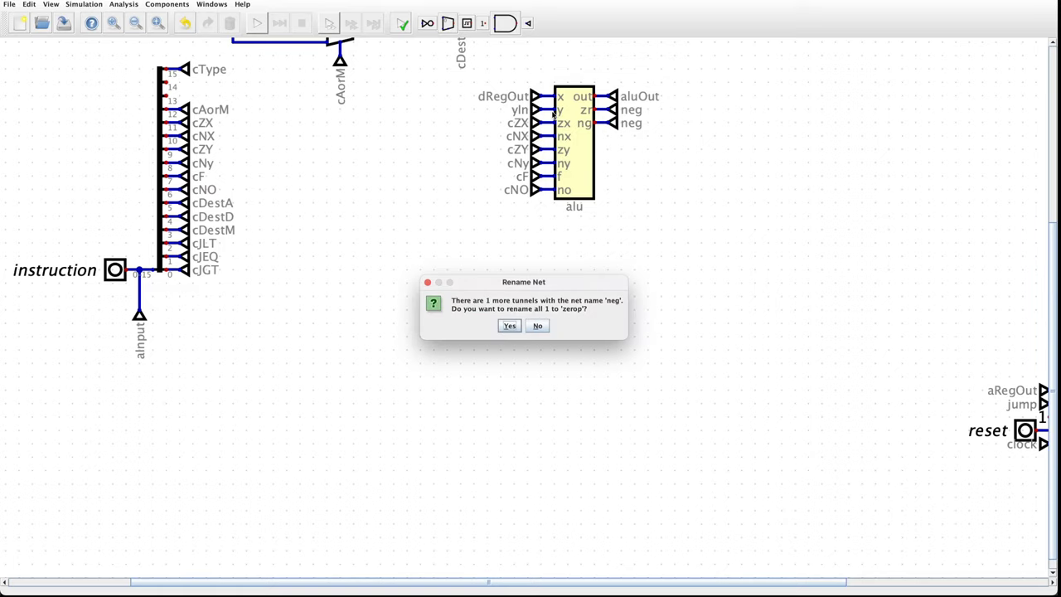
{"action": "left_click", "coordinate": [537, 326]}
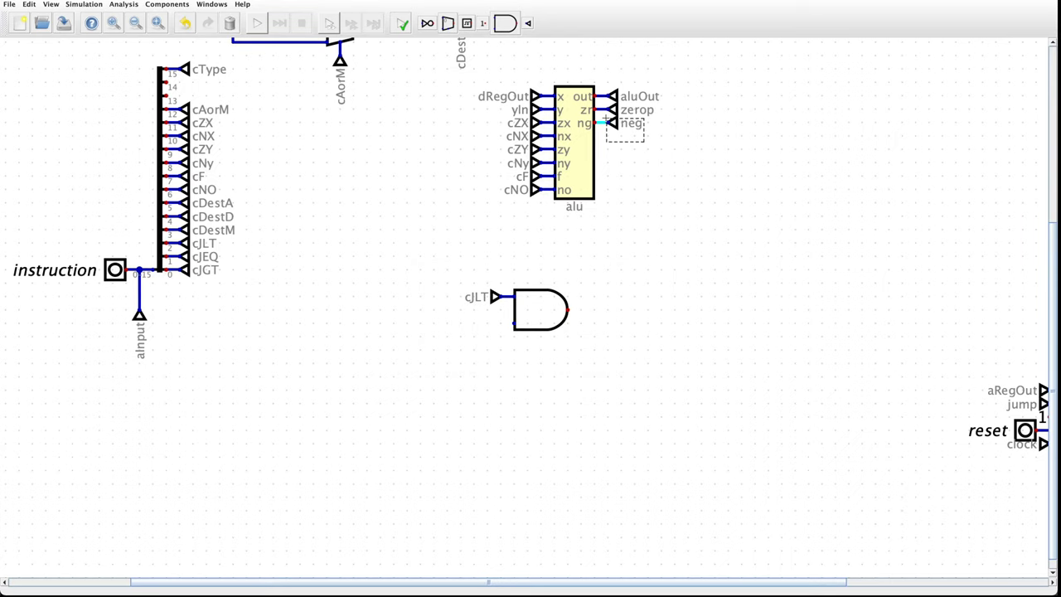
{"action": "left_click", "coordinate": [611, 122]}
{"action": "mouse_move", "coordinate": [611, 123]}
{"action": "left_mouse_down"}
{"action": "mouse_move", "coordinate": [611, 267]}
{"action": "mouse_move", "coordinate": [505, 313]}
{"action": "mouse_move", "coordinate": [496, 323]}
{"action": "mouse_move", "coordinate": [511, 328]}
{"action": "left_mouse_up"}
- Turn the neg copy toward the AND gate, draw the gate's output wire, and duplicate the gate below
{"action": "key", "text": "Right"}
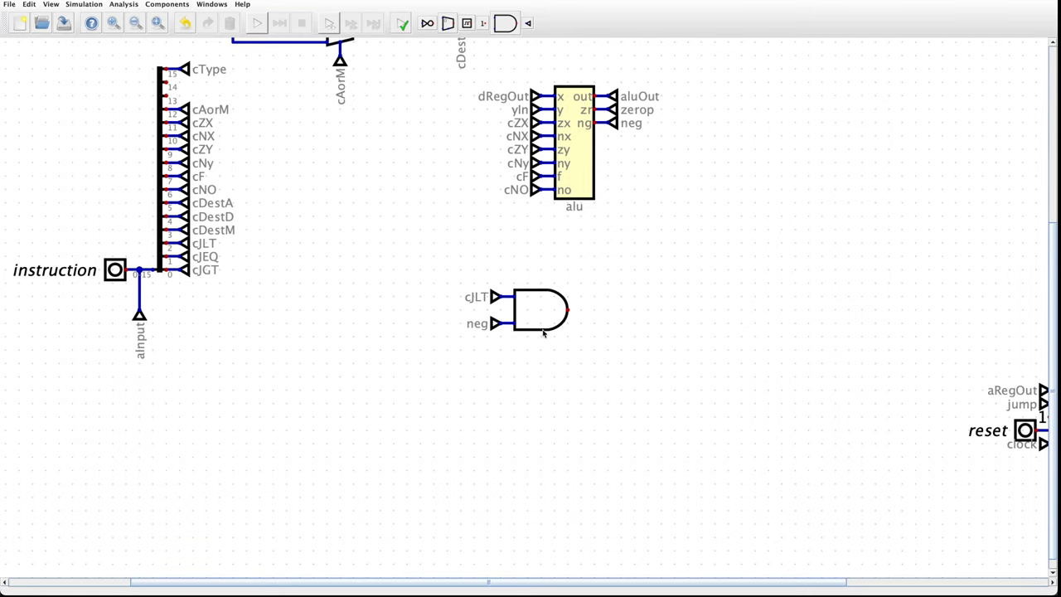
{"action": "left_click_drag", "start_coordinate": [570, 311], "coordinate": [595, 311]}
{"action": "left_click_drag", "start_coordinate": [498, 259], "coordinate": [589, 357]}
{"action": "key", "text": "ctrl+d"}
{"action": "mouse_move", "coordinate": [549, 386]}
{"action": "left_mouse_down"}
{"action": "mouse_move", "coordinate": [557, 402]}
{"action": "mouse_move", "coordinate": [564, 388]}
{"action": "left_mouse_up"}
{"action": "left_click", "coordinate": [565, 389]}
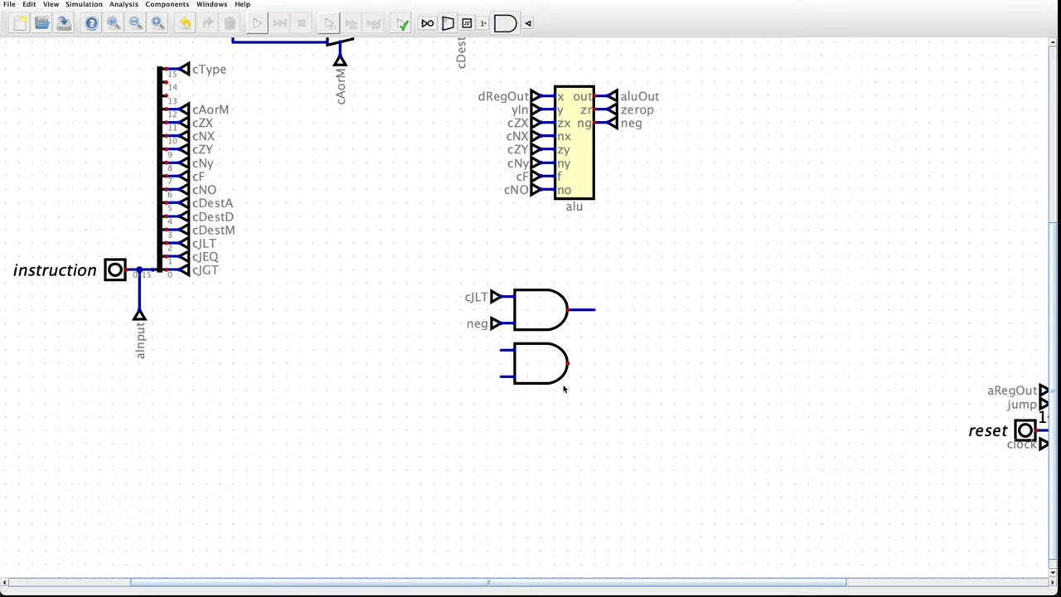
- Copy the zerop and cJEQ tunnels onto the lower AND gate's two inputs
{"action": "left_click", "coordinate": [611, 109]}
{"action": "key", "text": "ctrl+c"}
{"action": "key", "text": "ctrl+v"}
{"action": "left_click_drag", "start_coordinate": [465, 374], "coordinate": [495, 377]}
{"action": "scroll", "coordinate": [184, 260], "scroll_direction": "up", "scroll_amount": 4}
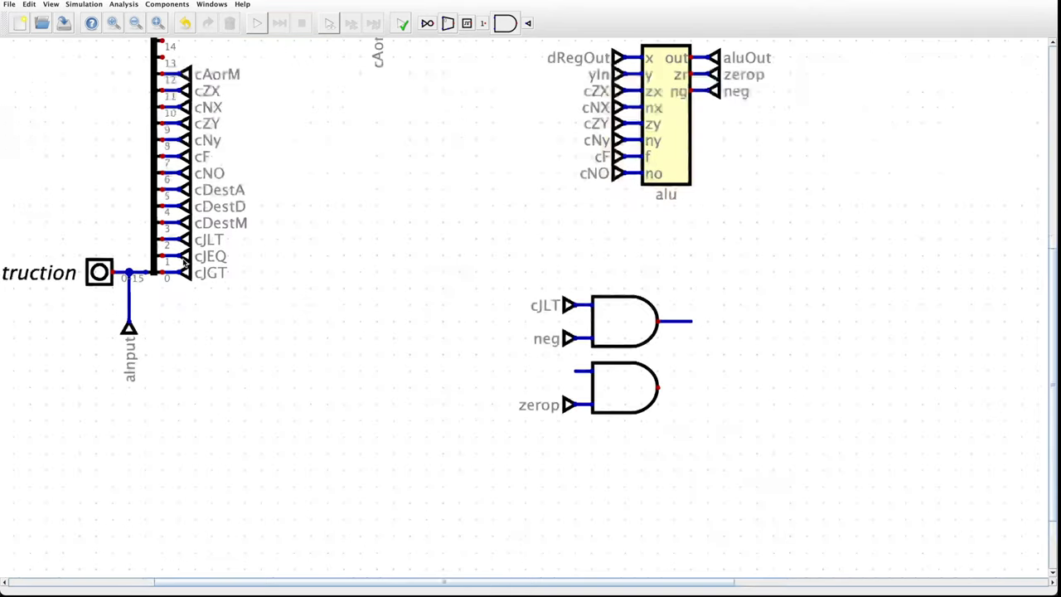
{"action": "scroll", "coordinate": [184, 260], "scroll_direction": "up", "scroll_amount": 1}
{"action": "left_click_drag", "start_coordinate": [186, 252], "coordinate": [162, 233]}
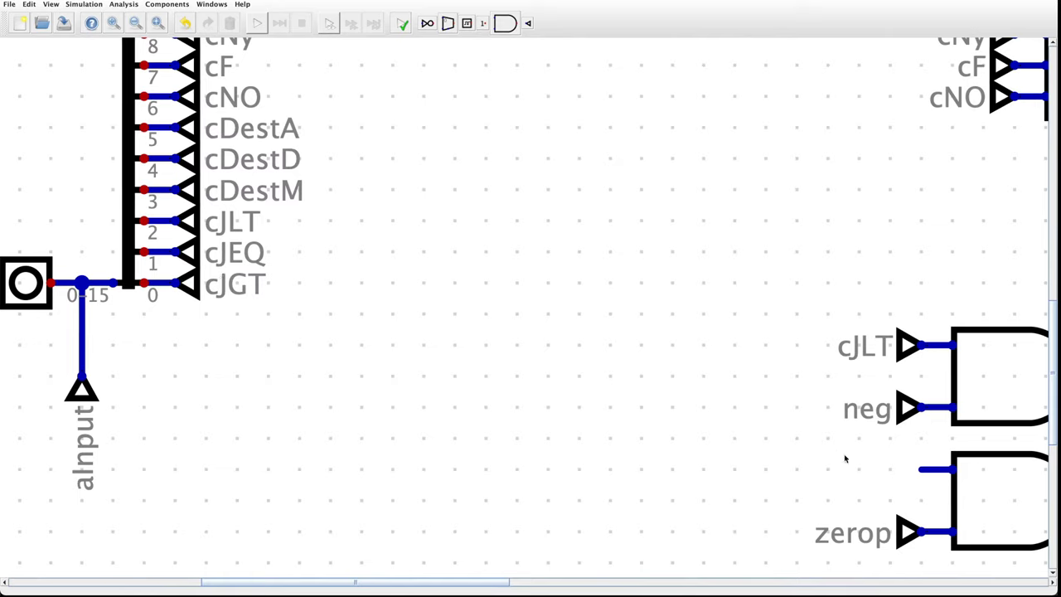
{"action": "key", "text": "ctrl+v"}
{"action": "left_click_drag", "start_coordinate": [841, 461], "coordinate": [866, 443]}
{"action": "key", "text": "Right"}
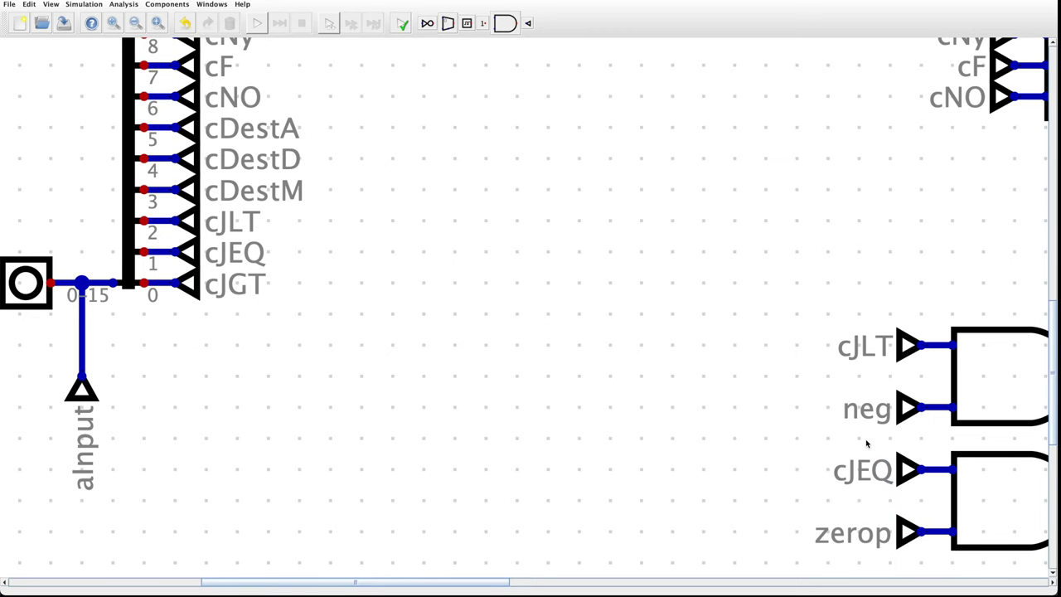
- Draw an output wire from the lower AND gate
{"action": "scroll", "coordinate": [866, 443], "scroll_direction": "down", "scroll_amount": 3}
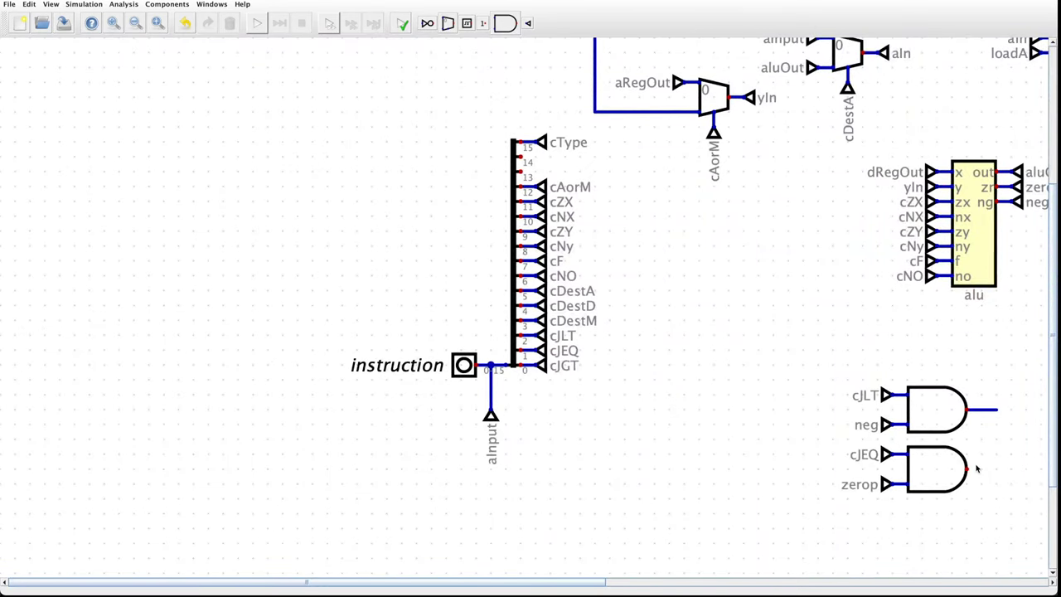
{"action": "left_click_drag", "start_coordinate": [968, 470], "coordinate": [993, 470]}
{"action": "left_click_drag", "start_coordinate": [1055, 473], "coordinate": [1054, 496]}
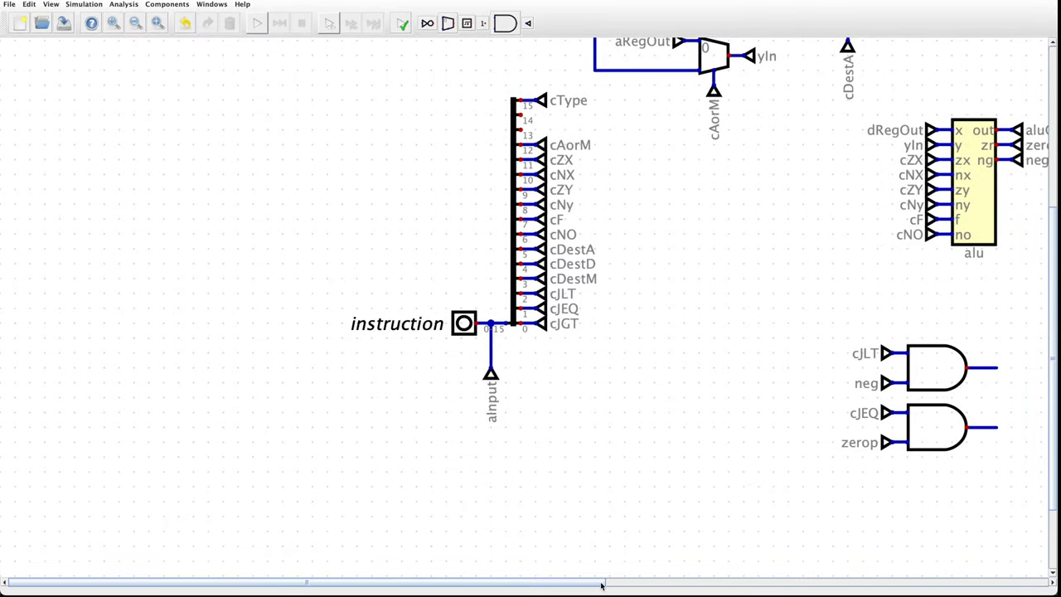
{"action": "left_click_drag", "start_coordinate": [601, 580], "coordinate": [669, 576]}
{"action": "scroll", "coordinate": [748, 519], "scroll_direction": "down", "scroll_amount": 1, "text": "ctrl"}
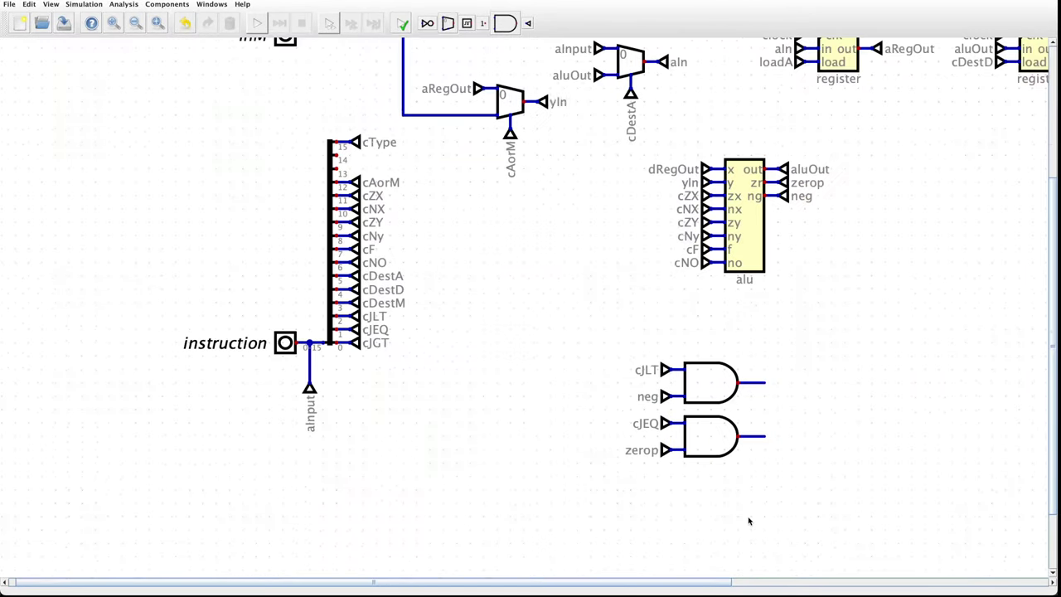
{"action": "scroll", "coordinate": [749, 521], "scroll_direction": "down", "scroll_amount": 1, "text": "ctrl"}
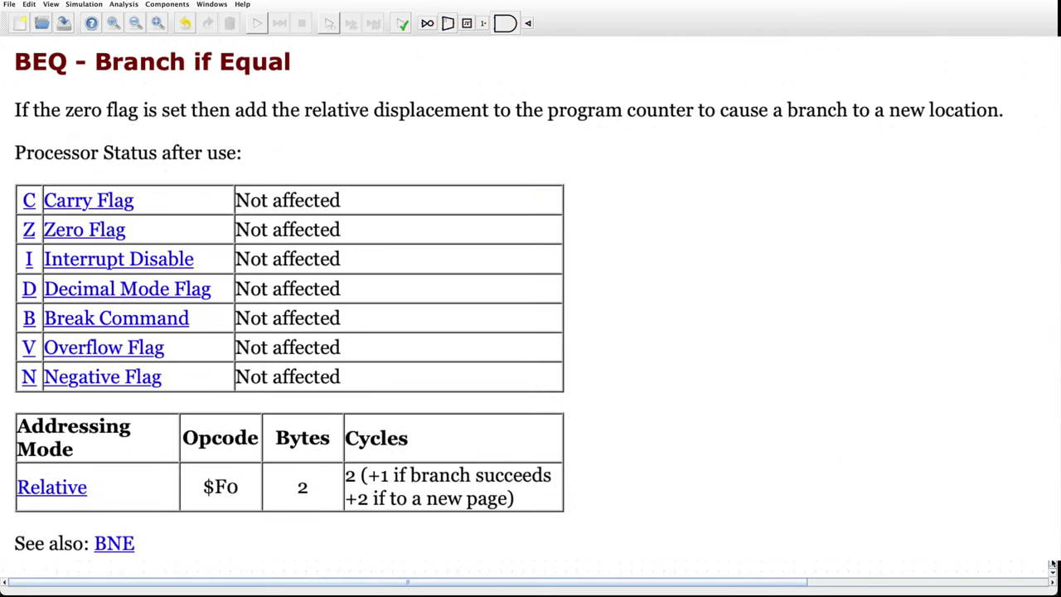
{"action": "left_click_drag", "start_coordinate": [683, 587], "coordinate": [754, 583]}
{"action": "scroll", "coordinate": [746, 582], "scroll_direction": "down", "scroll_amount": 1, "text": "ctrl"}
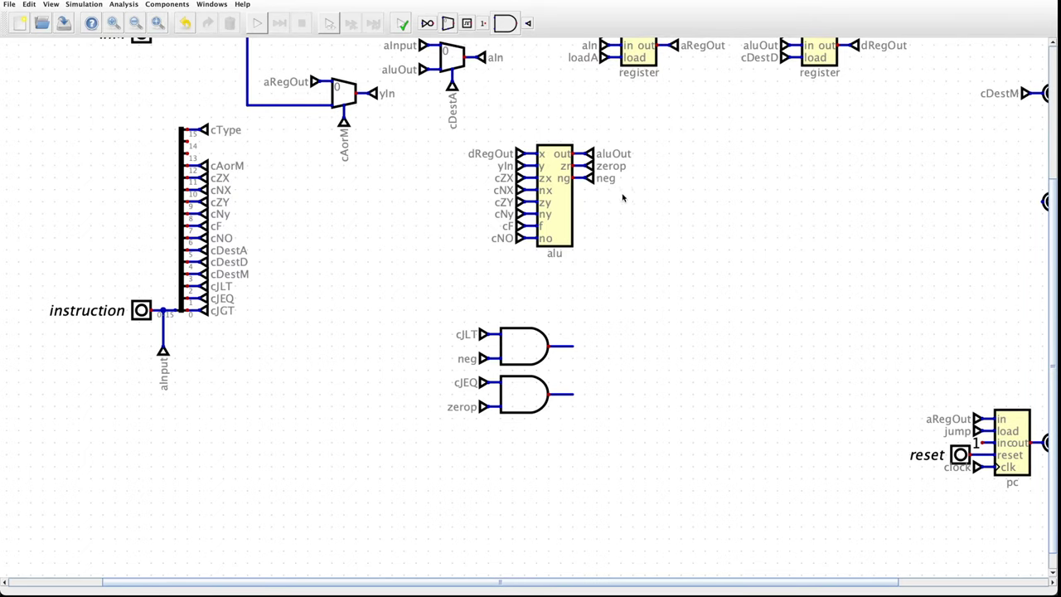
- Shift the zerop and neg tunnels aside and discard a misplaced AND gate
{"action": "left_click_drag", "start_coordinate": [623, 199], "coordinate": [626, 172]}
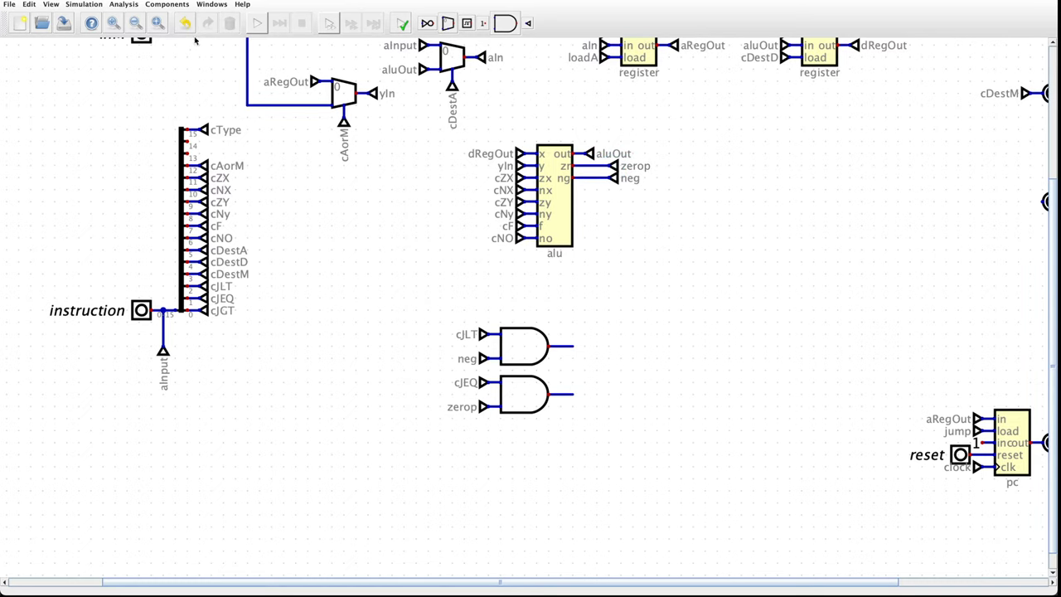
{"action": "left_click", "coordinate": [167, 5]}
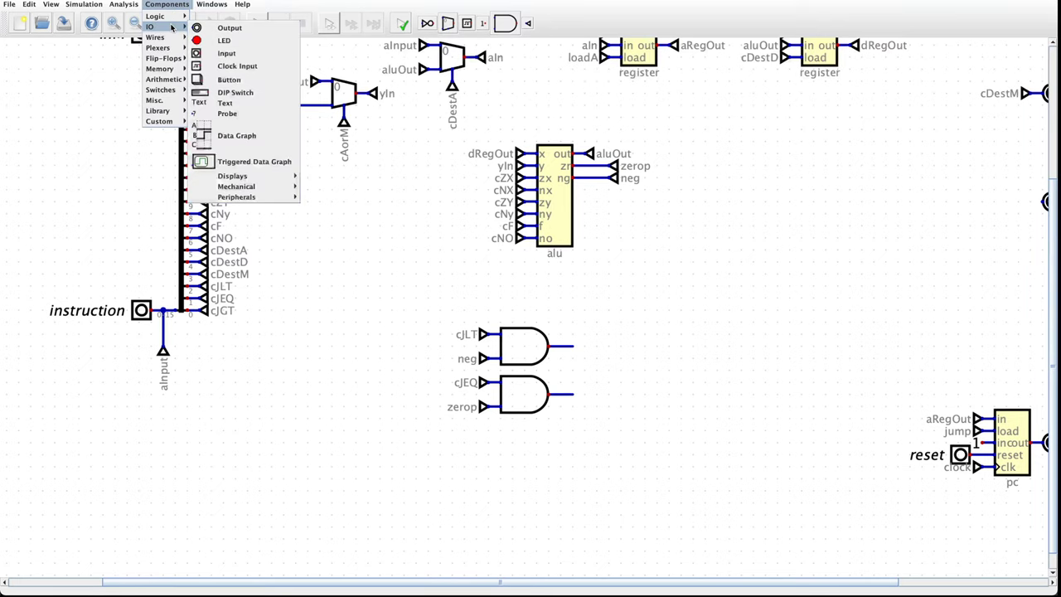
{"action": "left_click", "coordinate": [657, 196]}
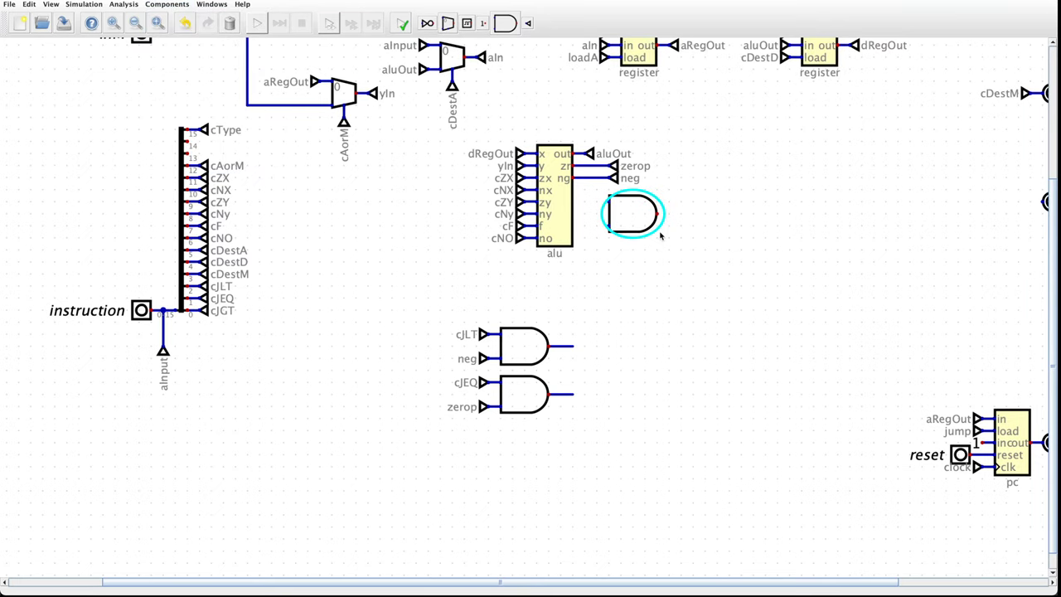
{"action": "left_click", "coordinate": [661, 236]}
{"action": "mouse_move", "coordinate": [582, 183]}
{"action": "left_mouse_down"}
{"action": "mouse_move", "coordinate": [587, 203]}
{"action": "mouse_move", "coordinate": [585, 182]}
{"action": "mouse_move", "coordinate": [685, 251]}
{"action": "left_mouse_up"}
{"action": "key", "text": "Delete"}
- Place a NOT gate beside the ALU and duplicate it just below
{"action": "left_click", "coordinate": [168, 6]}
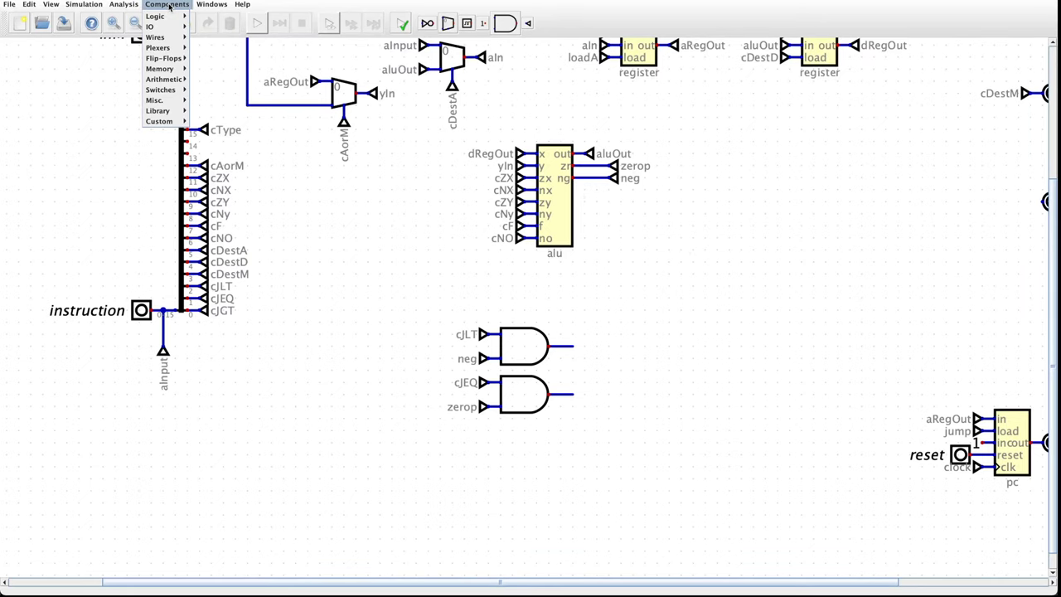
{"action": "mouse_move", "coordinate": [157, 16]}
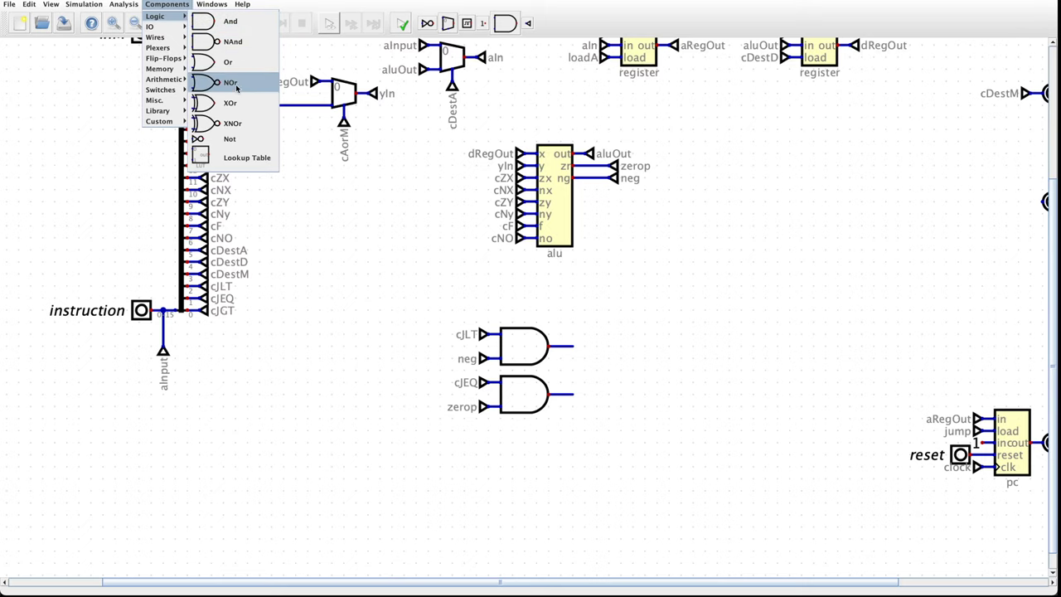
{"action": "left_click", "coordinate": [229, 140]}
{"action": "left_click", "coordinate": [623, 211]}
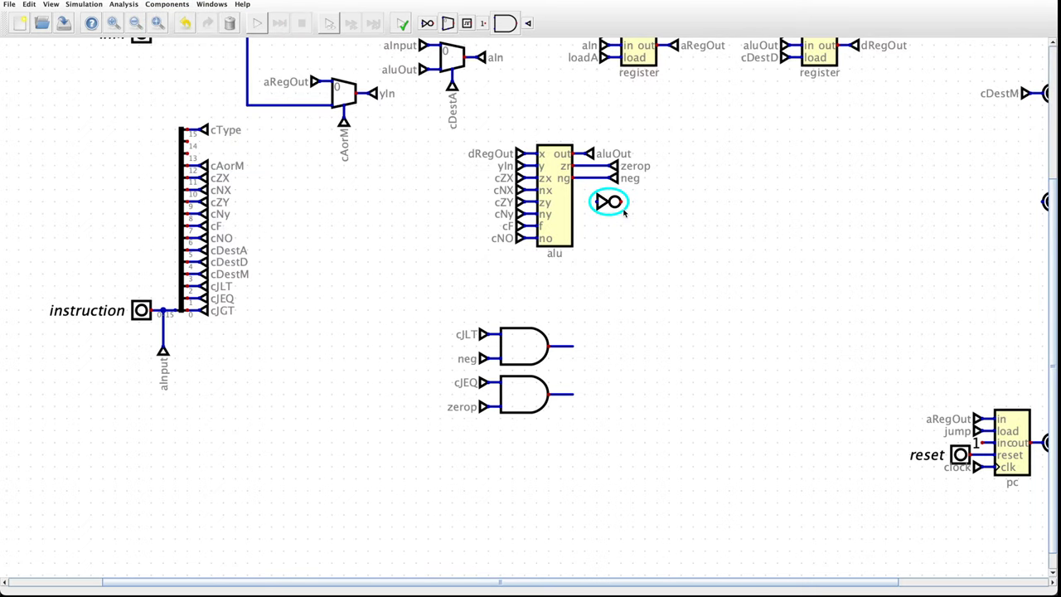
{"action": "left_click_drag", "start_coordinate": [624, 212], "coordinate": [631, 212]}
{"action": "left_click", "coordinate": [631, 212]}
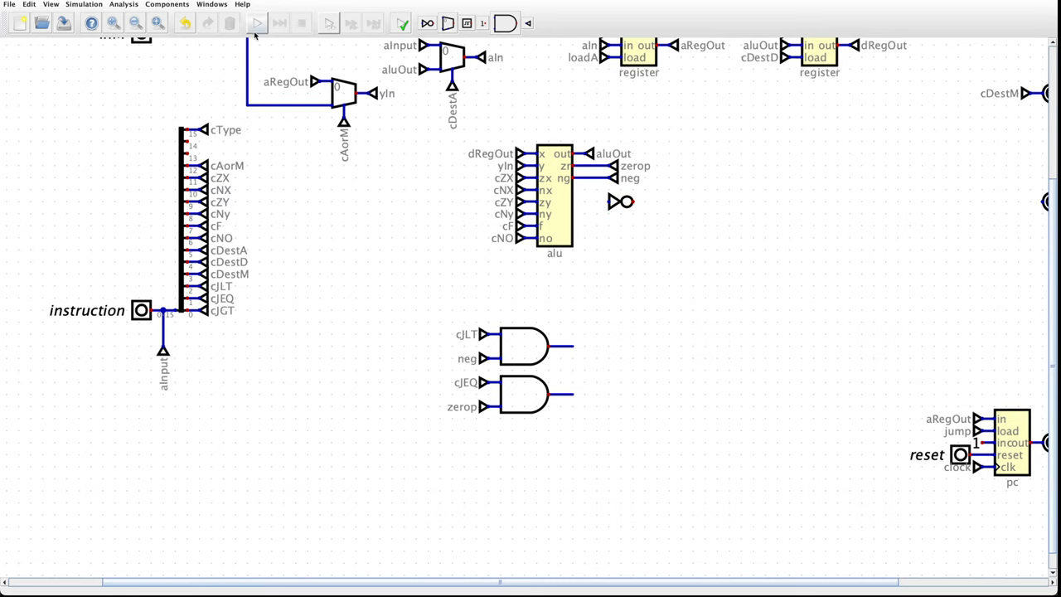
{"action": "left_click_drag", "start_coordinate": [658, 224], "coordinate": [603, 194]}
{"action": "left_click", "coordinate": [606, 197]}
{"action": "left_click", "coordinate": [606, 198]}
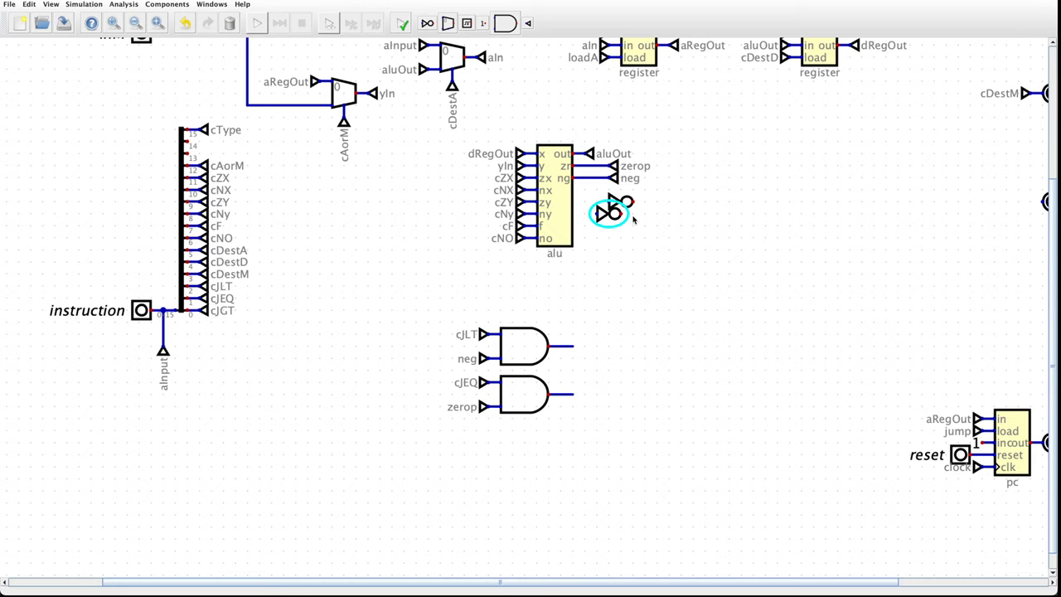
{"action": "key", "text": "ctrl+d"}
{"action": "left_click", "coordinate": [635, 216]}
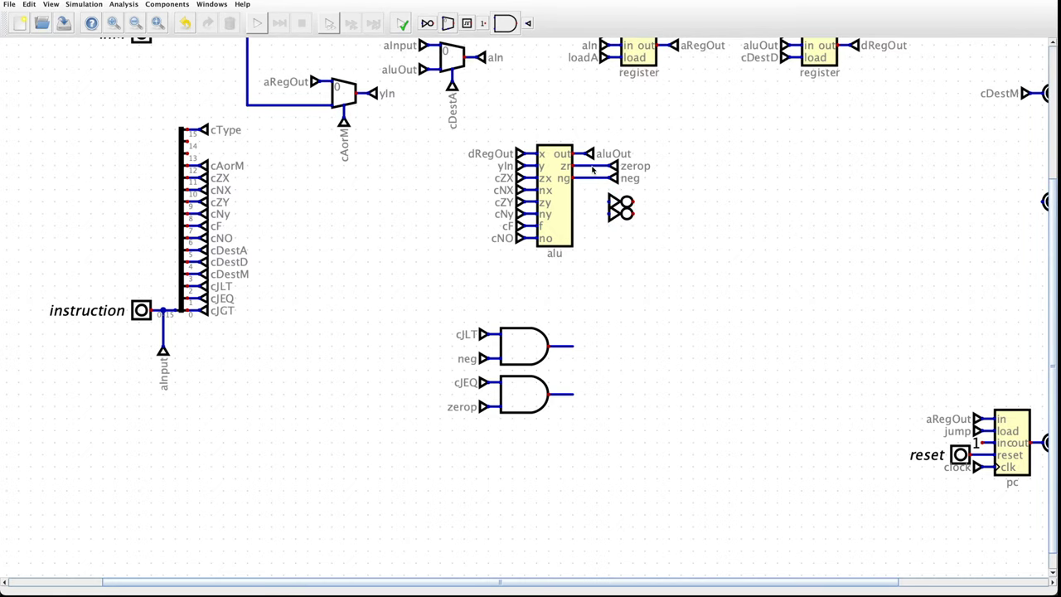
- Wire the ALU's zr output into the first NOT gate, then pick an And gate to add
{"action": "left_click_drag", "start_coordinate": [592, 169], "coordinate": [618, 209]}
{"action": "mouse_move", "coordinate": [607, 206]}
{"action": "left_mouse_down"}
{"action": "mouse_move", "coordinate": [590, 216]}
{"action": "mouse_move", "coordinate": [608, 214]}
{"action": "left_mouse_up"}
{"action": "left_click", "coordinate": [163, 9]}
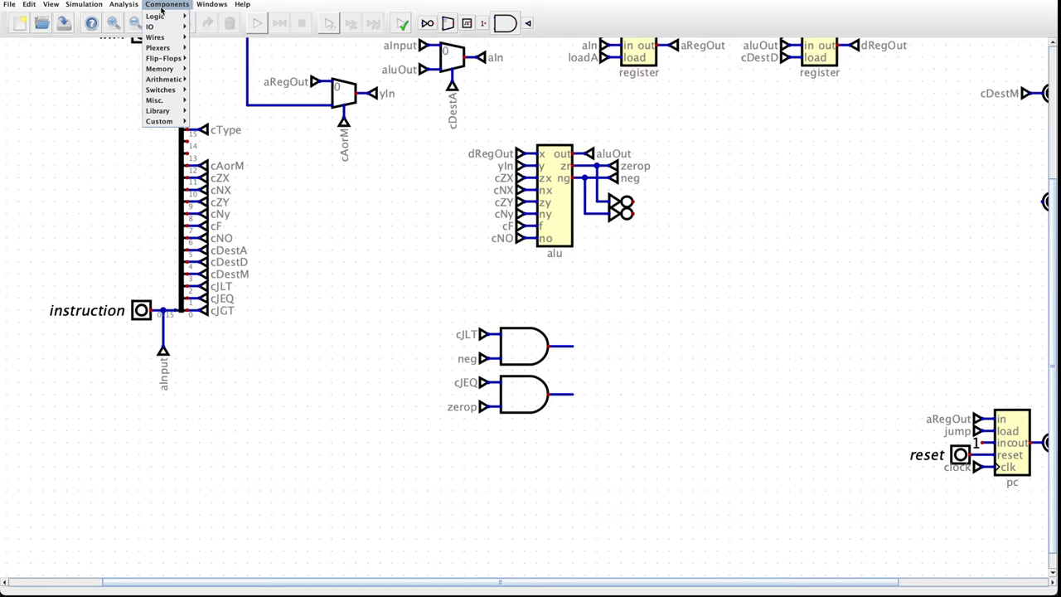
{"action": "mouse_move", "coordinate": [159, 17]}
{"action": "left_click", "coordinate": [225, 18]}
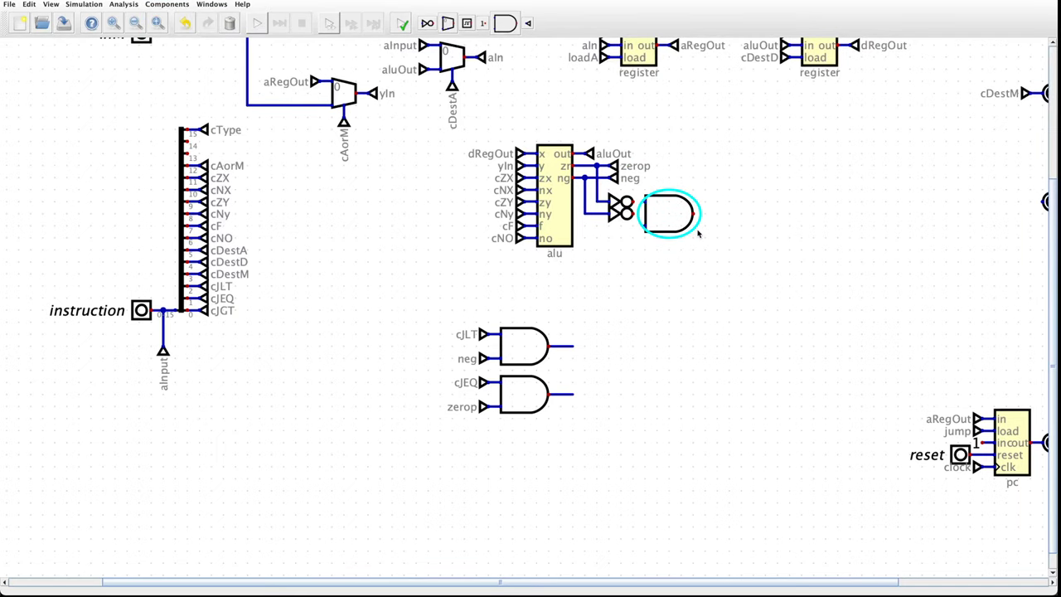
- Place the AND gate right of the NOT gates, wire ng into the lower NOT, and draw its output
{"action": "left_click", "coordinate": [699, 235]}
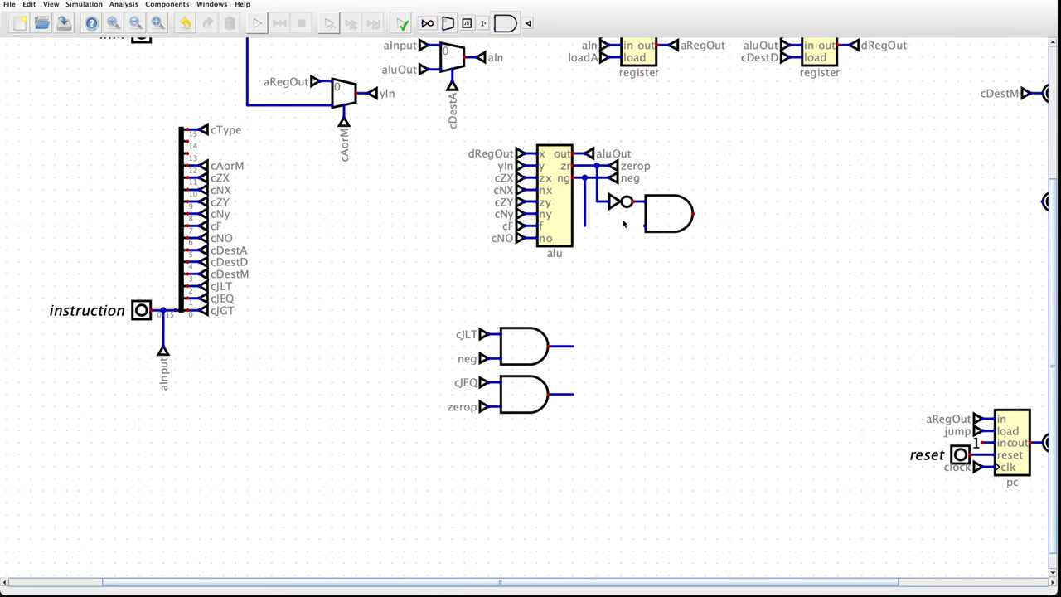
{"action": "left_click_drag", "start_coordinate": [626, 216], "coordinate": [636, 238]}
{"action": "left_click", "coordinate": [633, 231]}
{"action": "left_click_drag", "start_coordinate": [585, 226], "coordinate": [610, 225]}
{"action": "mouse_move", "coordinate": [695, 215]}
{"action": "left_mouse_down"}
{"action": "mouse_move", "coordinate": [343, 150]}
{"action": "mouse_move", "coordinate": [704, 214]}
{"action": "left_mouse_up"}
- Put a tunnel on the AND gate's output and name it posp, renaming only that tunnel
{"action": "left_click", "coordinate": [149, 5]}
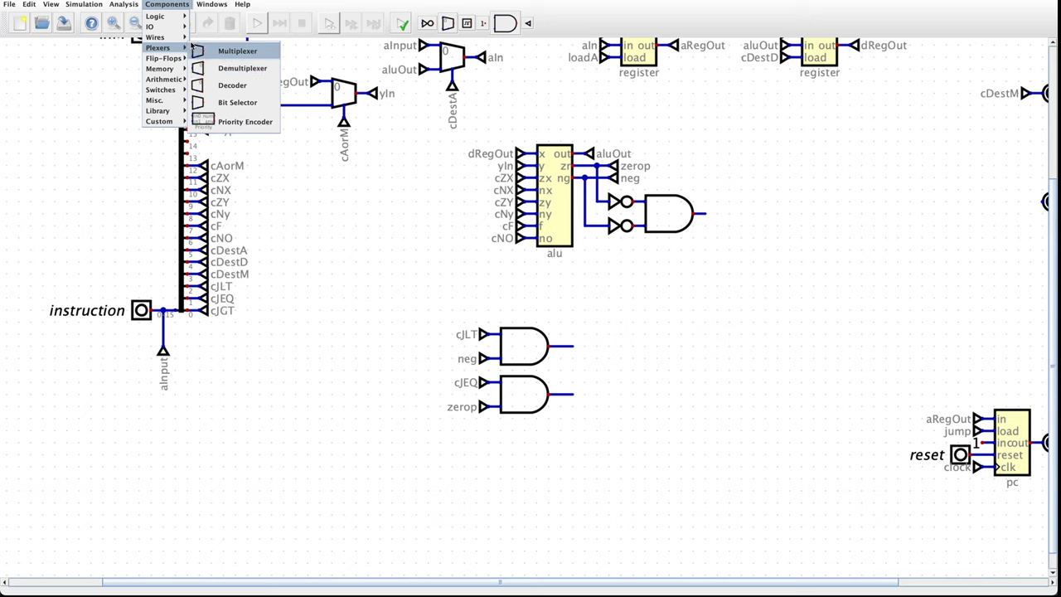
{"action": "left_click", "coordinate": [239, 70]}
{"action": "left_click", "coordinate": [601, 191]}
{"action": "left_click_drag", "start_coordinate": [604, 192], "coordinate": [714, 214]}
{"action": "type", "text": "zerop"}
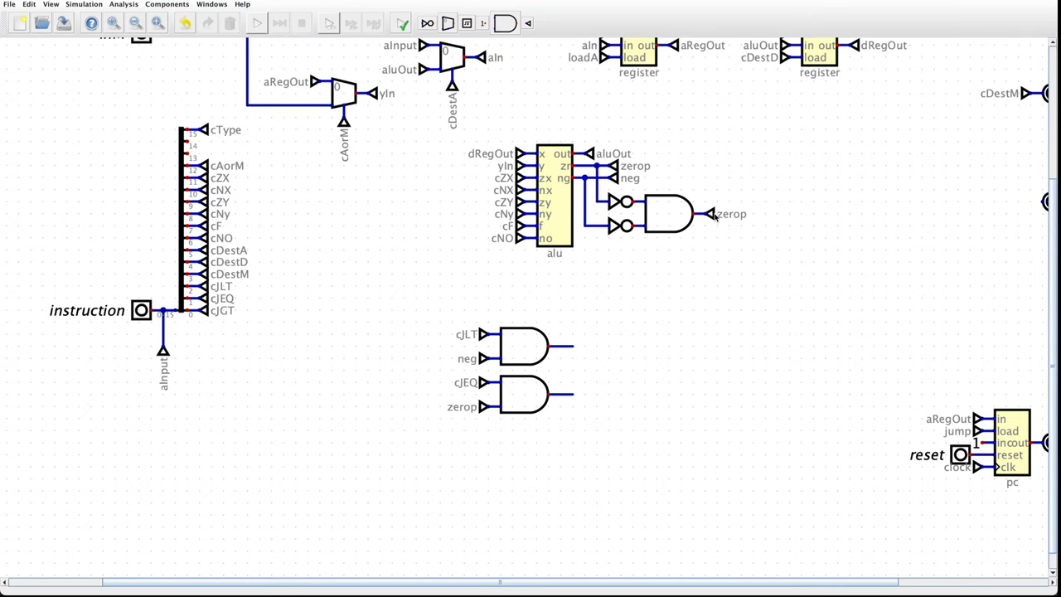
{"action": "double_click", "coordinate": [715, 215]}
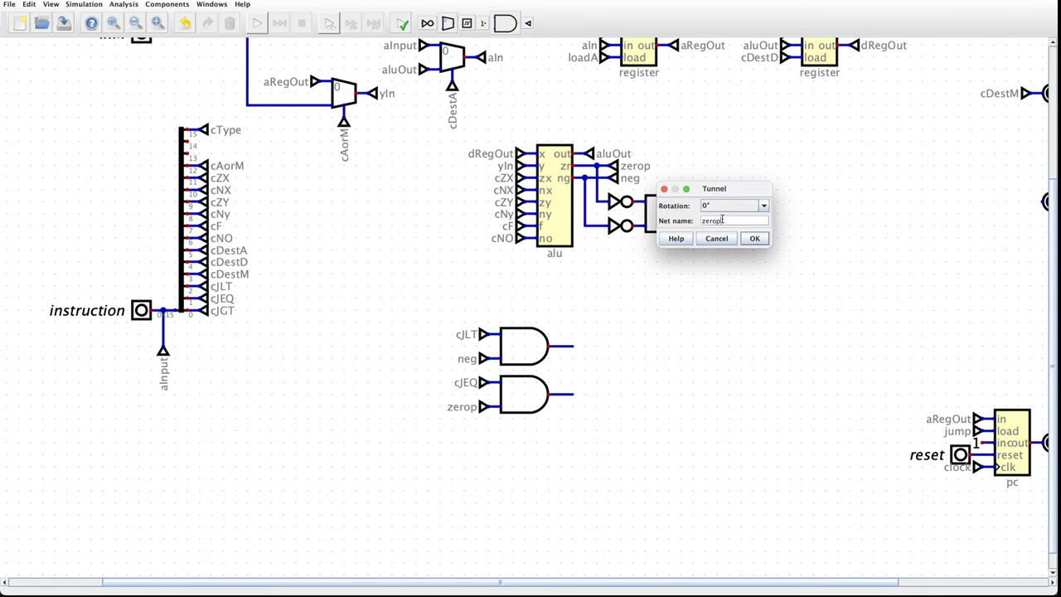
{"action": "double_click", "coordinate": [718, 220]}
{"action": "type", "text": "gt"}
{"action": "type", "text": "posp"}
{"action": "key", "text": "Return"}
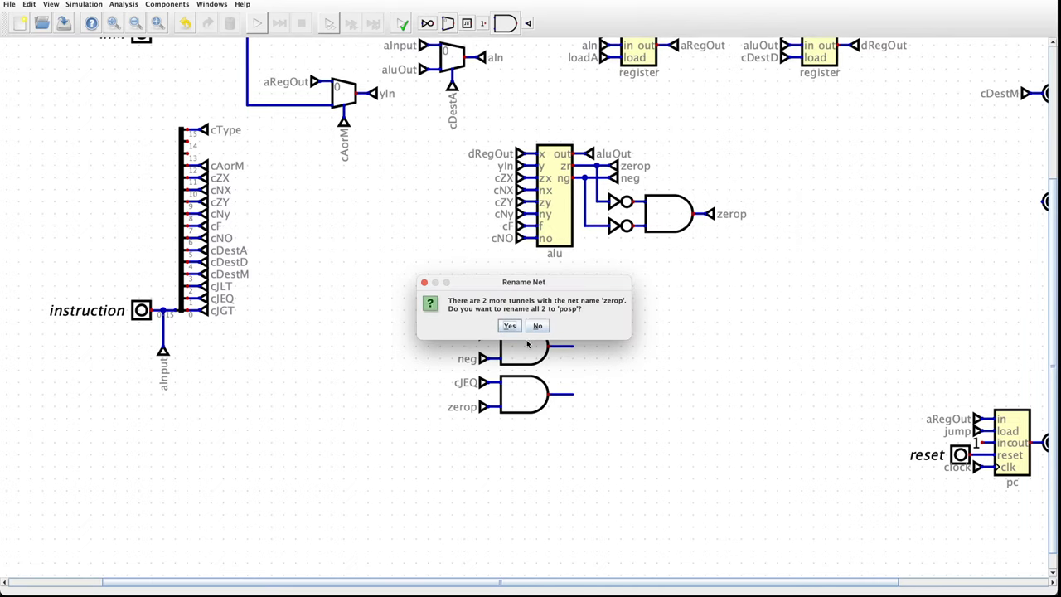
{"action": "left_click", "coordinate": [537, 326]}
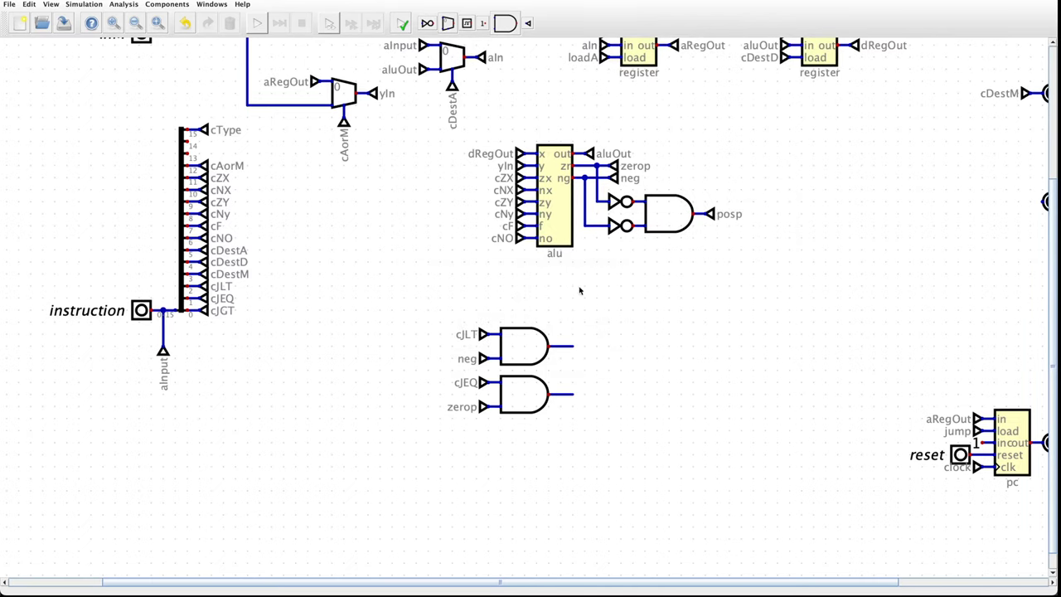
- Rename both neg tunnels to negp
{"action": "double_click", "coordinate": [618, 181]}
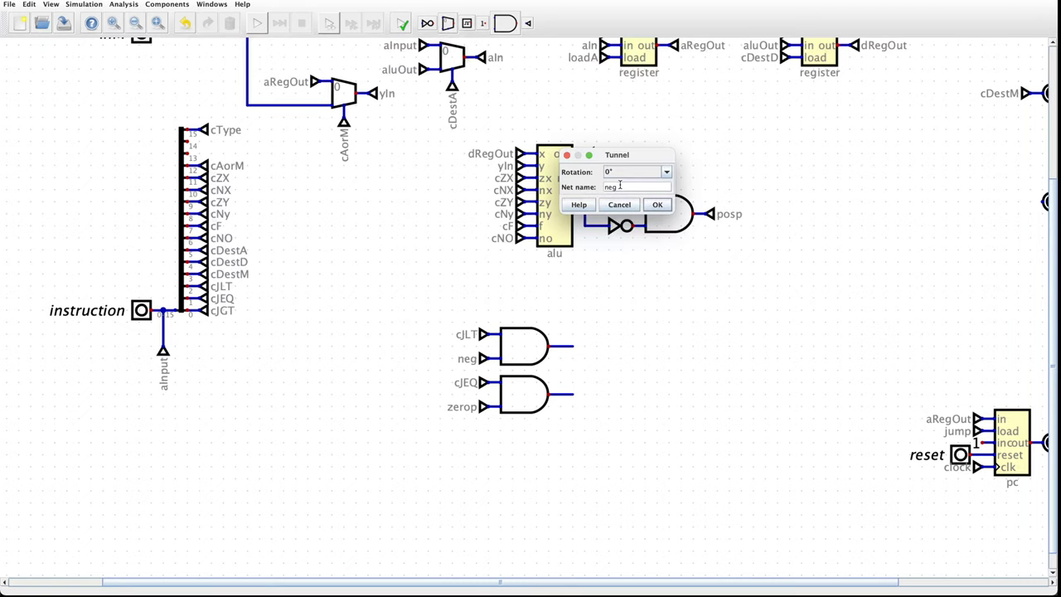
{"action": "type", "text": "p"}
{"action": "key", "text": "Return"}
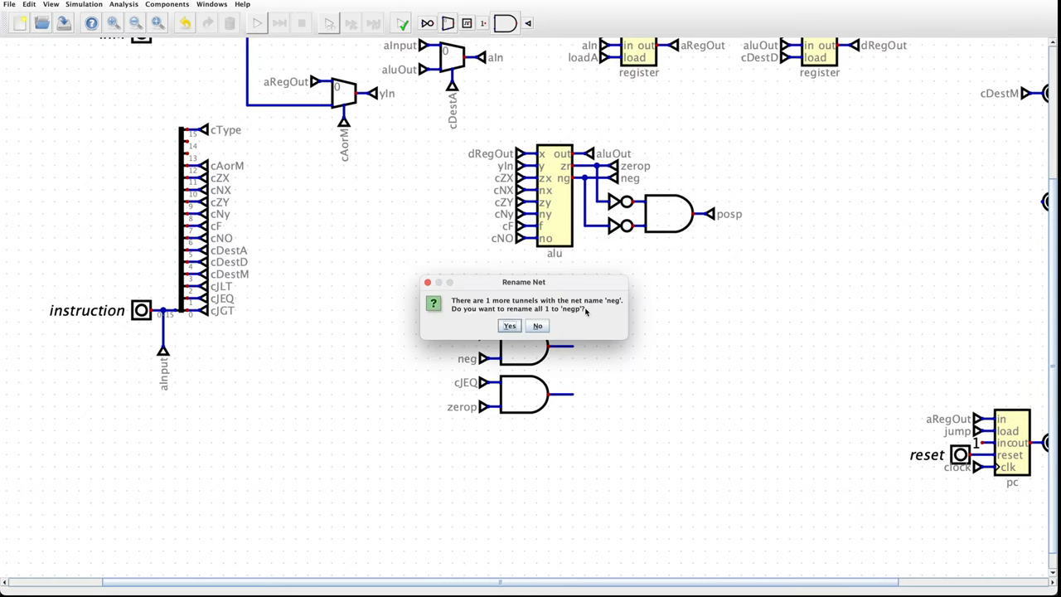
{"action": "left_click", "coordinate": [537, 326]}
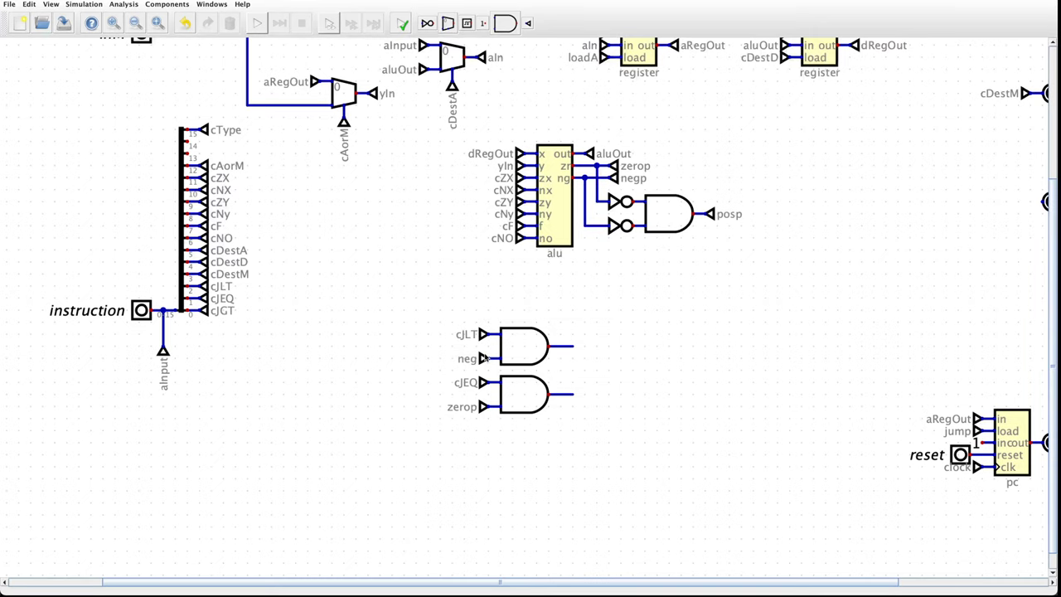
{"action": "double_click", "coordinate": [485, 359]}
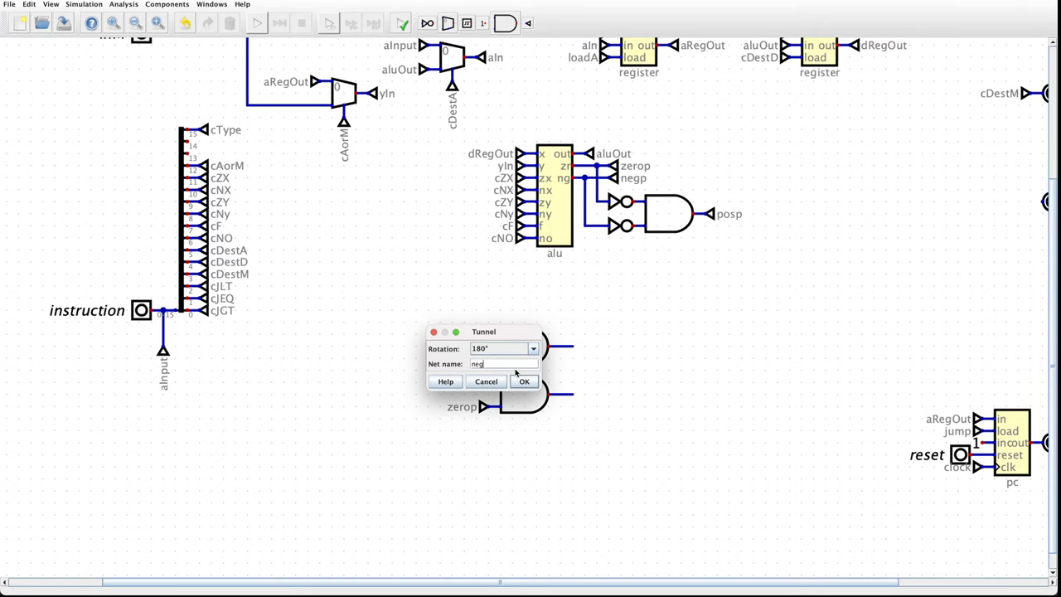
{"action": "key", "text": "Return"}
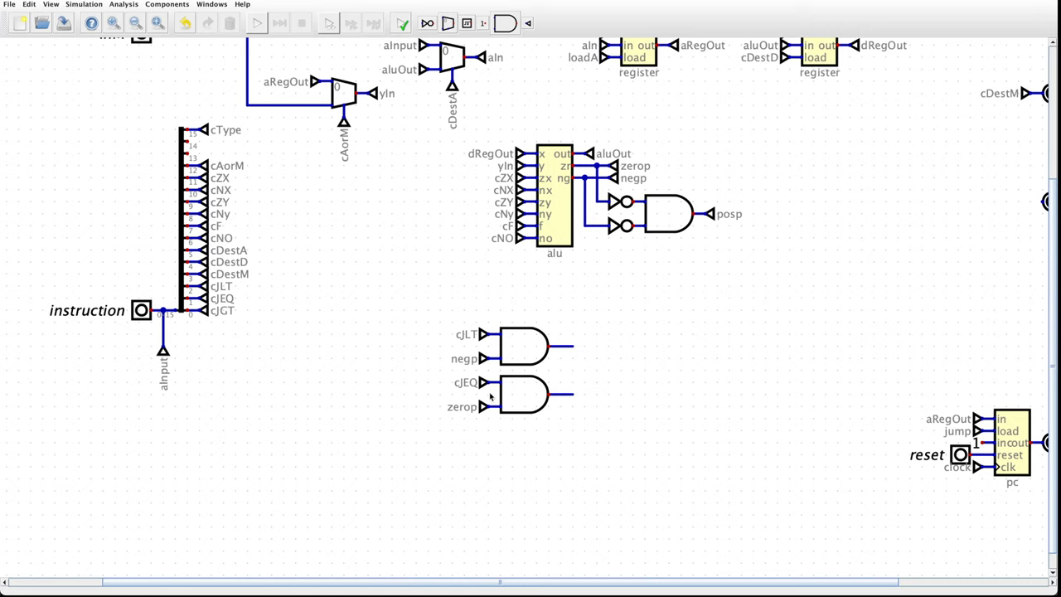
- Place a third AND gate below the existing two
{"action": "left_click", "coordinate": [169, 7]}
{"action": "left_click", "coordinate": [170, 7]}
{"action": "left_click", "coordinate": [170, 6]}
{"action": "mouse_move", "coordinate": [165, 18]}
{"action": "left_click", "coordinate": [248, 73]}
{"action": "left_click", "coordinate": [572, 443]}
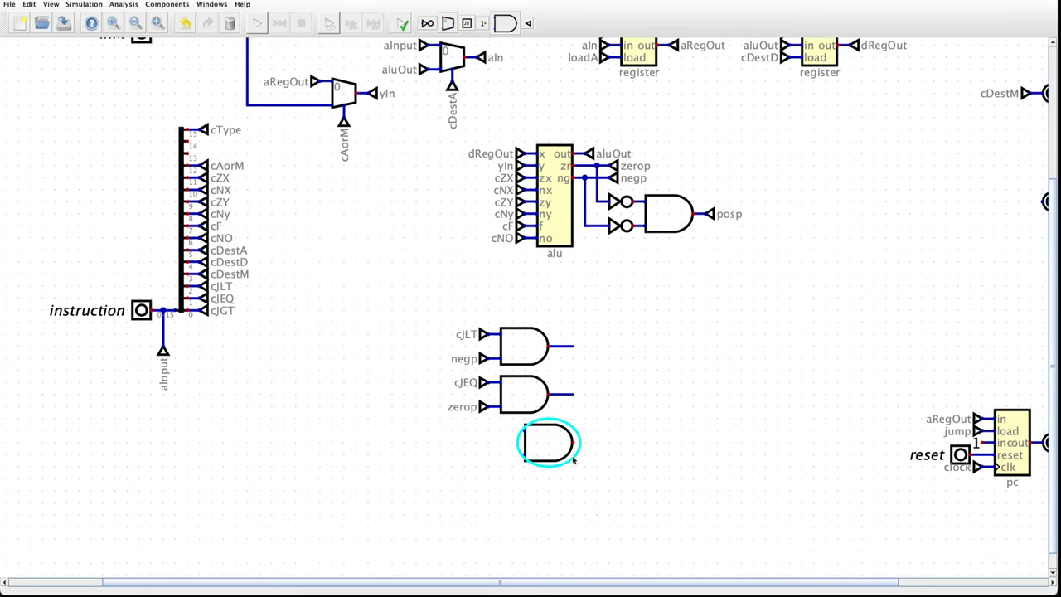
{"action": "left_click_drag", "start_coordinate": [574, 461], "coordinate": [544, 458]}
- Copy the posp and cJGT tunnels onto the third gate's inputs and draw its output wire
{"action": "left_click", "coordinate": [709, 214]}
{"action": "left_click_drag", "start_coordinate": [708, 214], "coordinate": [480, 448]}
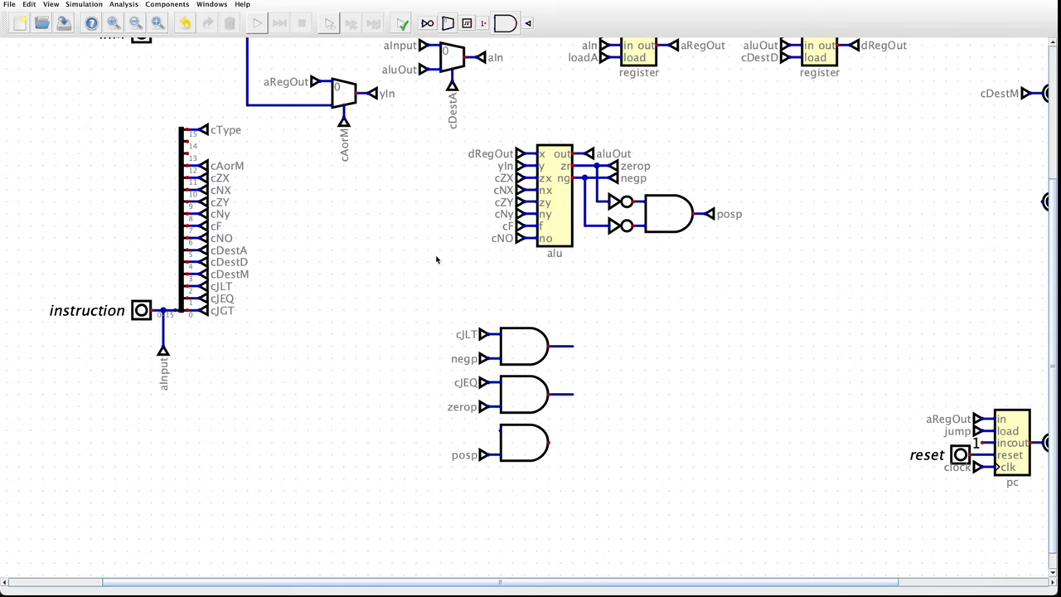
{"action": "scroll", "coordinate": [215, 289], "scroll_direction": "up", "scroll_amount": 4}
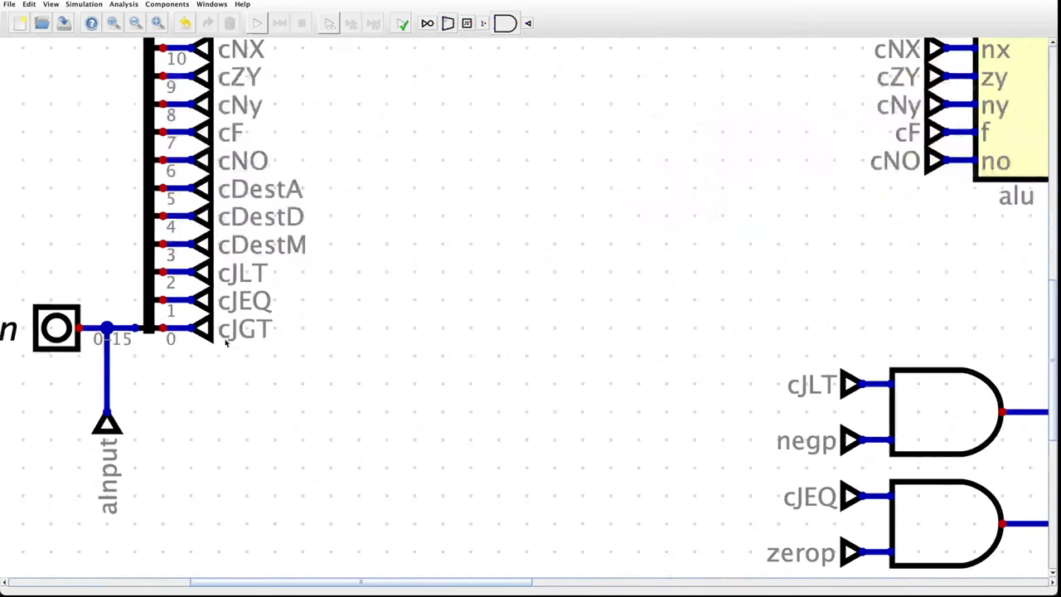
{"action": "left_click_drag", "start_coordinate": [244, 375], "coordinate": [179, 313]}
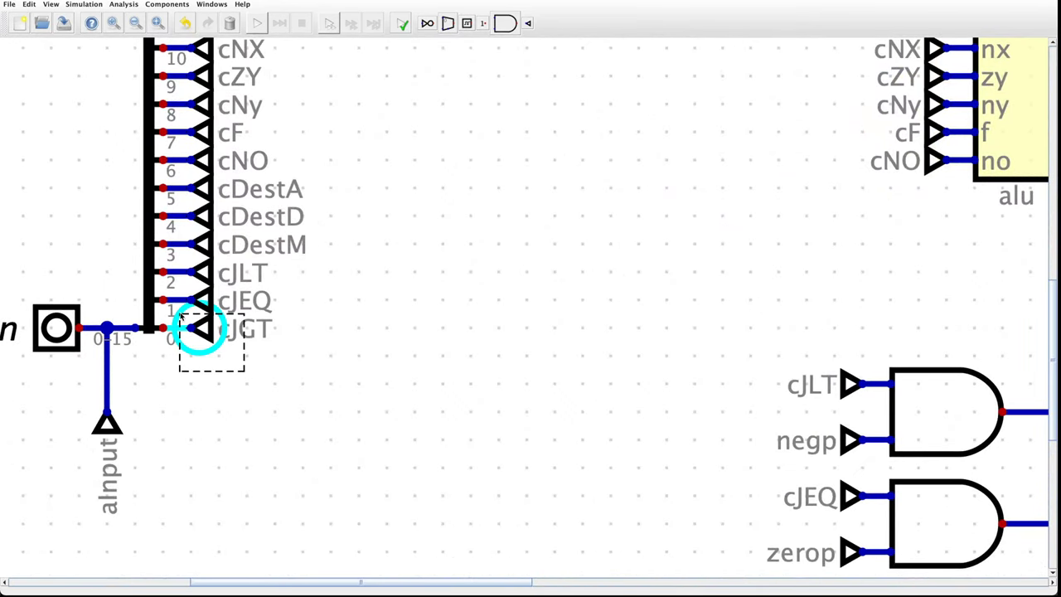
{"action": "scroll", "coordinate": [581, 379], "scroll_direction": "down", "scroll_amount": 3}
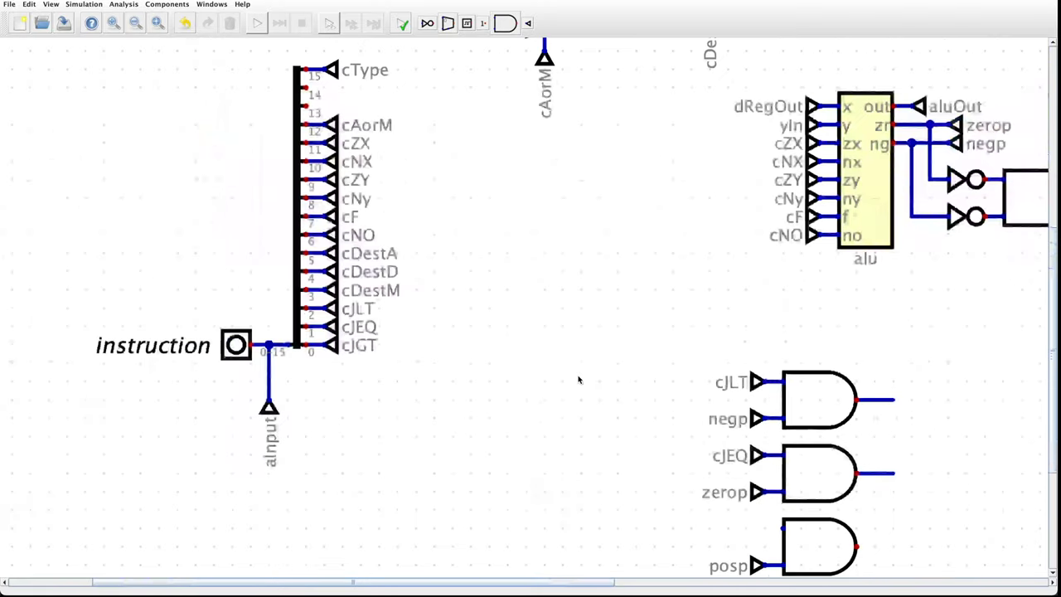
{"action": "key", "text": "ctrl+v"}
{"action": "left_click_drag", "start_coordinate": [592, 379], "coordinate": [740, 514]}
{"action": "left_click", "coordinate": [747, 514]}
{"action": "mouse_move", "coordinate": [830, 530]}
{"action": "left_mouse_down"}
{"action": "mouse_move", "coordinate": [862, 528]}
{"action": "mouse_move", "coordinate": [695, 562]}
{"action": "mouse_move", "coordinate": [869, 528]}
{"action": "left_mouse_up"}
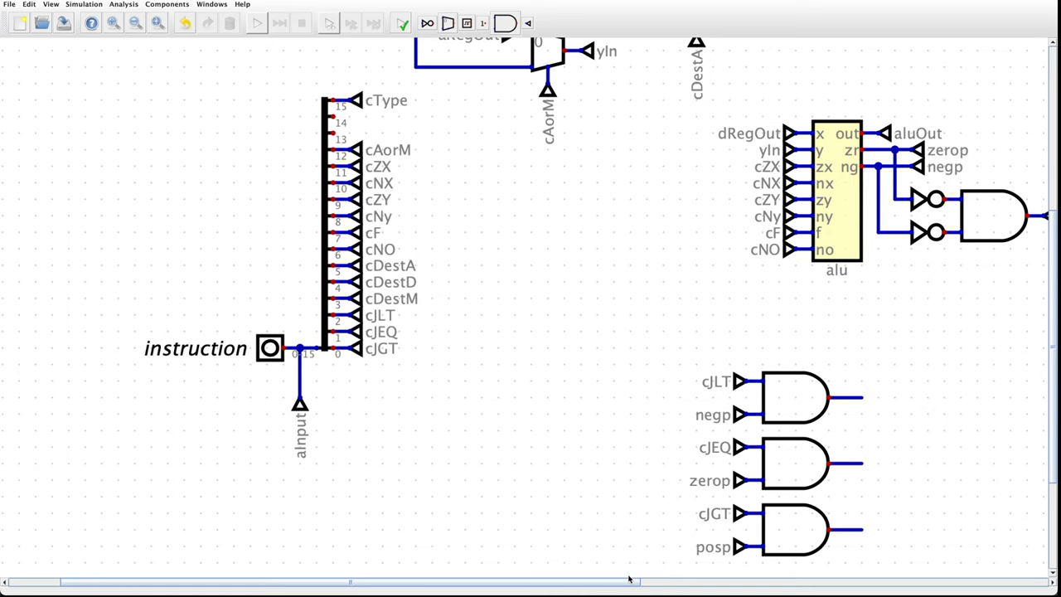
- Add an OR gate to the right of the AND gates and confirm its settings
{"action": "left_click_drag", "start_coordinate": [629, 582], "coordinate": [781, 585]}
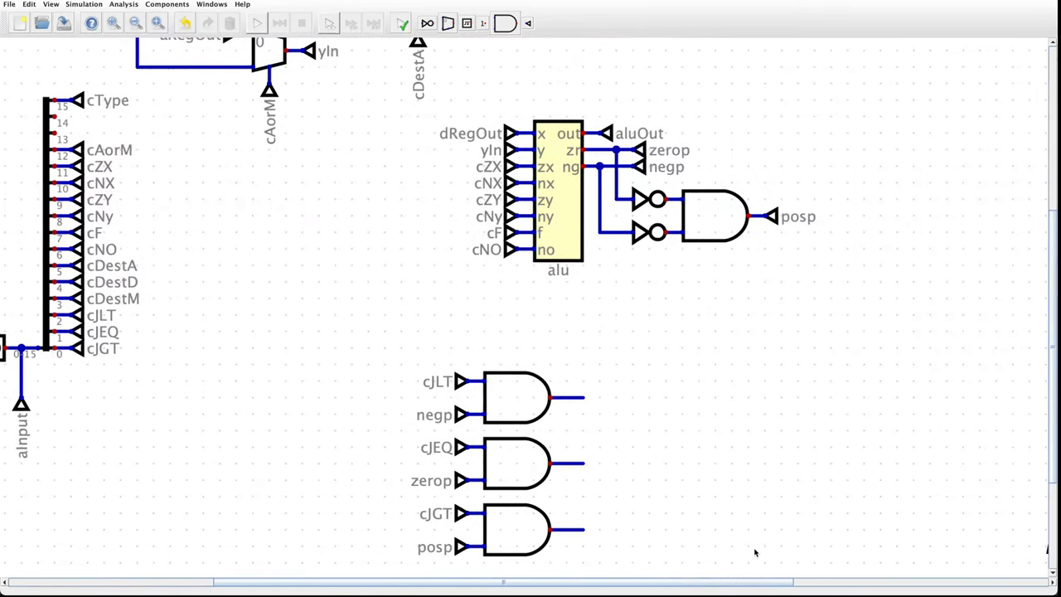
{"action": "scroll", "coordinate": [753, 552], "scroll_direction": "down", "scroll_amount": 3}
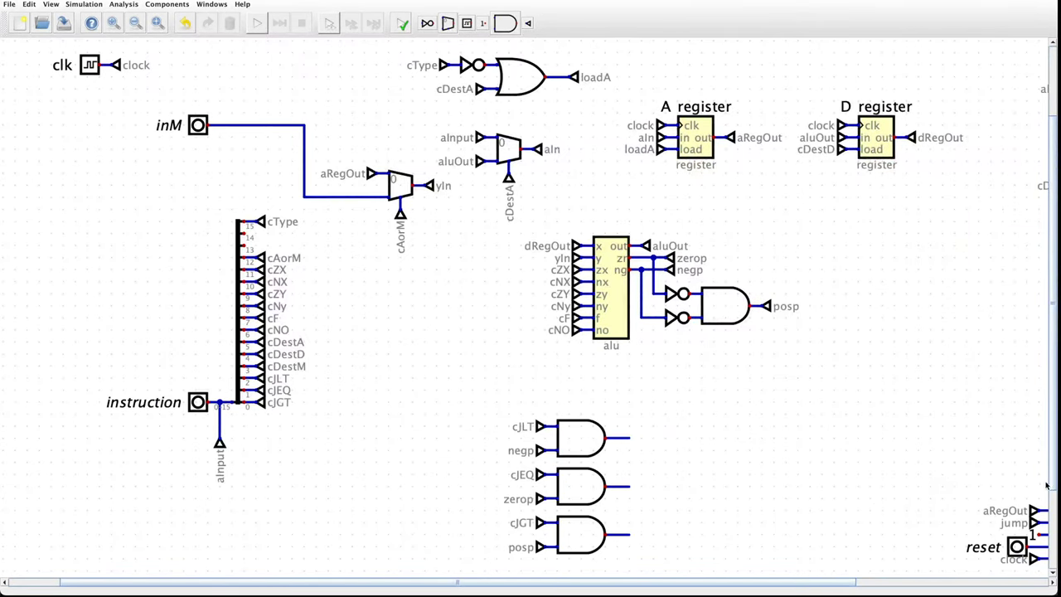
{"action": "scroll", "coordinate": [1050, 487], "scroll_direction": "down", "scroll_amount": 3}
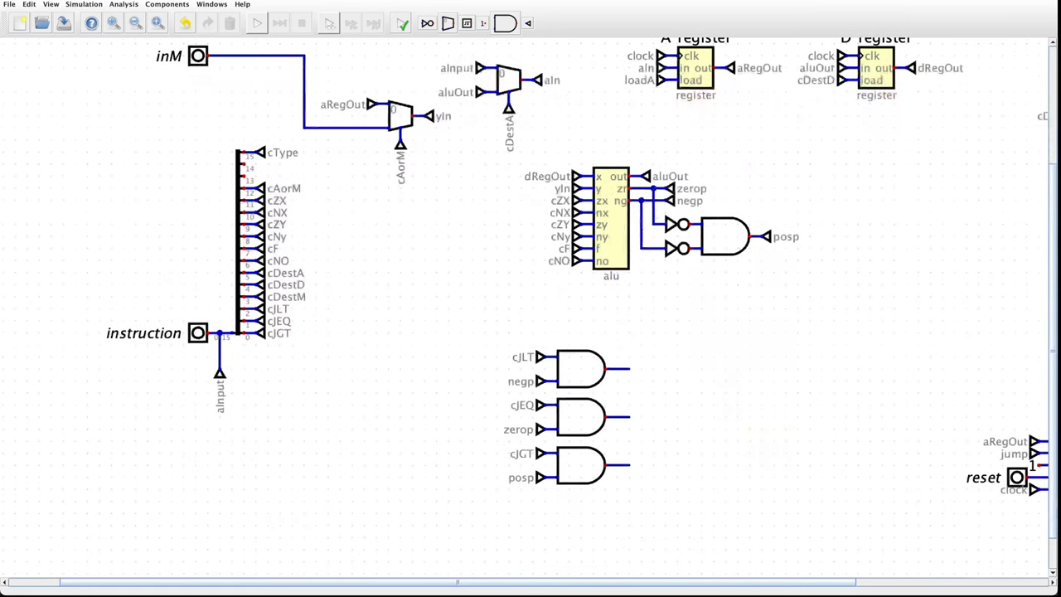
{"action": "left_click", "coordinate": [179, 8]}
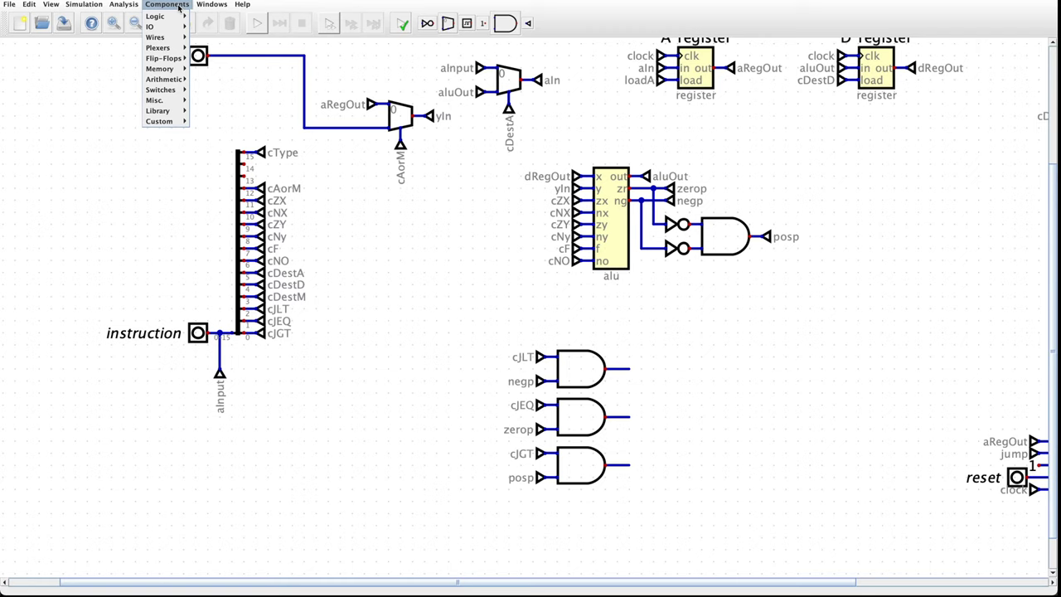
{"action": "mouse_move", "coordinate": [161, 16]}
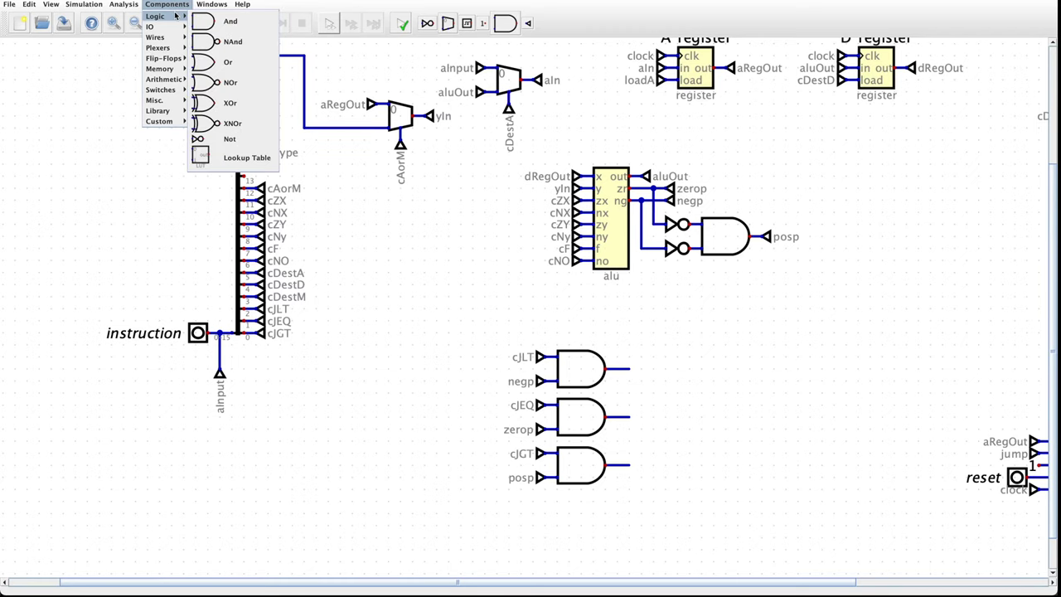
{"action": "left_click", "coordinate": [227, 63]}
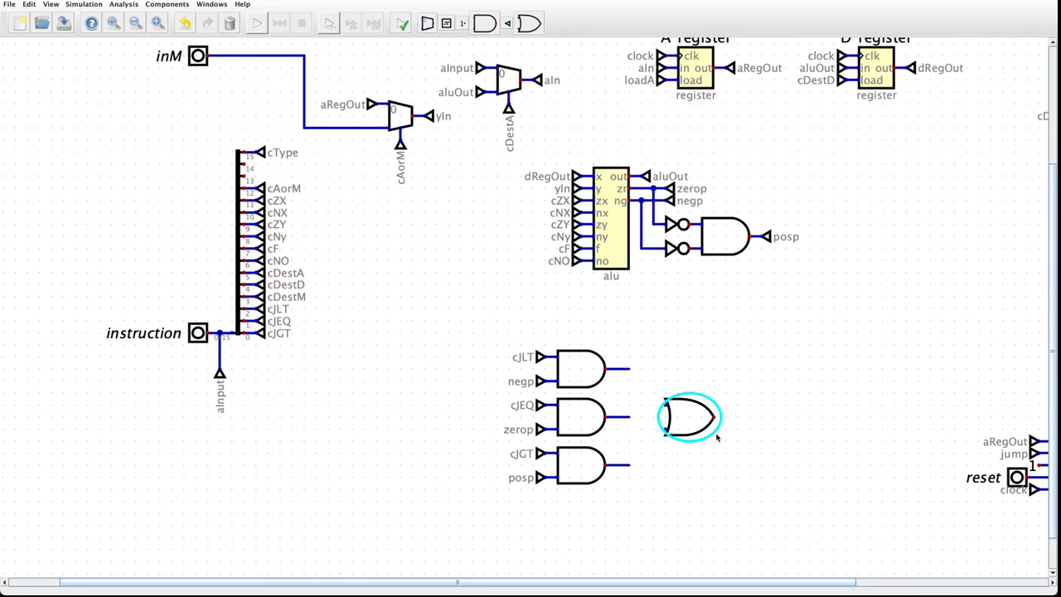
{"action": "double_click", "coordinate": [688, 429]}
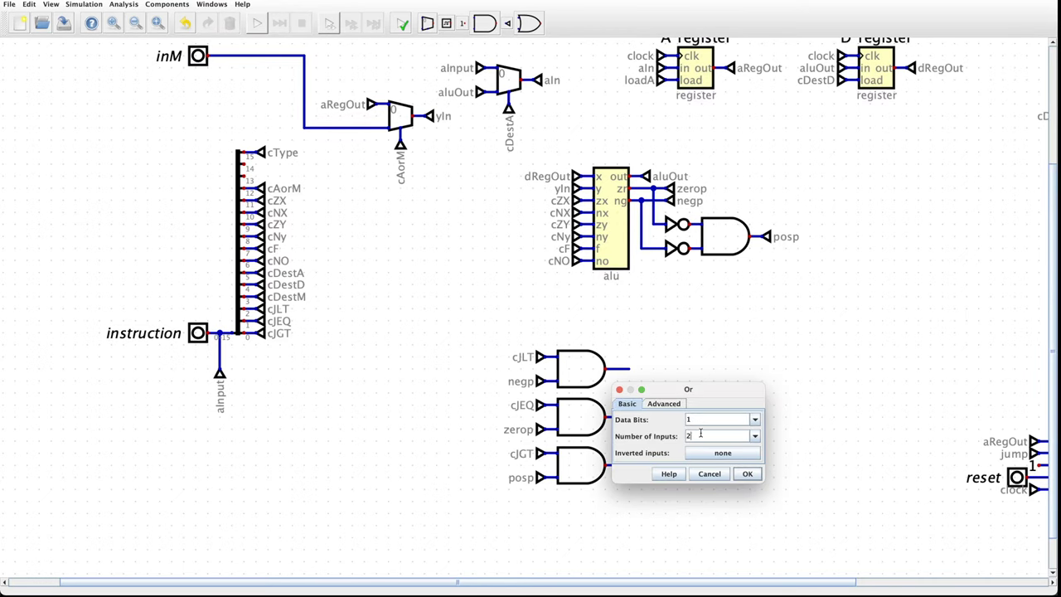
{"action": "key", "text": "Return"}
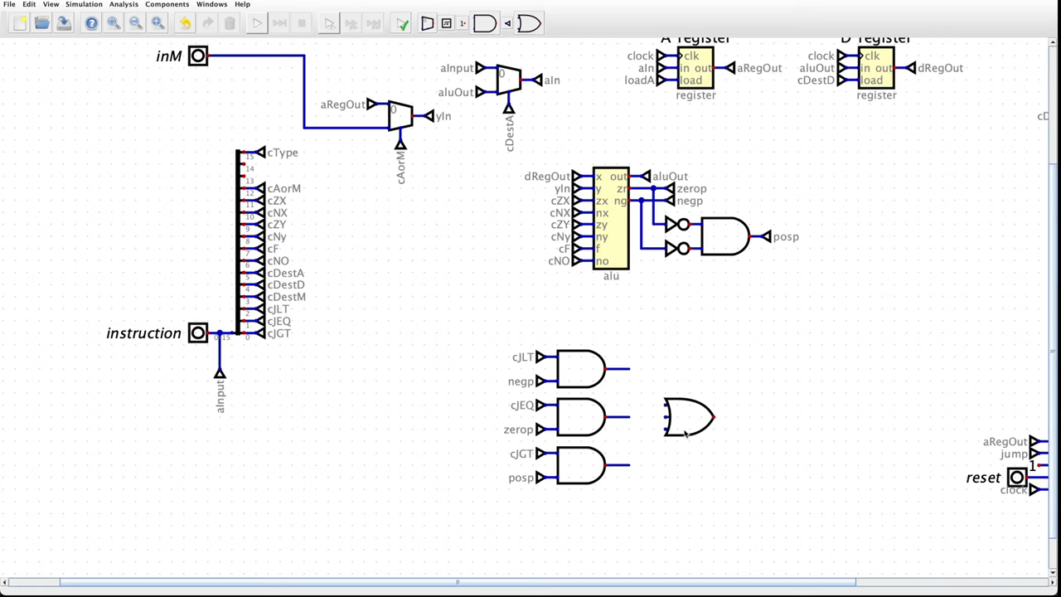
- Wire the middle, top and bottom AND gate outputs into the OR gate
{"action": "scroll", "coordinate": [687, 432], "scroll_direction": "down", "scroll_amount": 1}
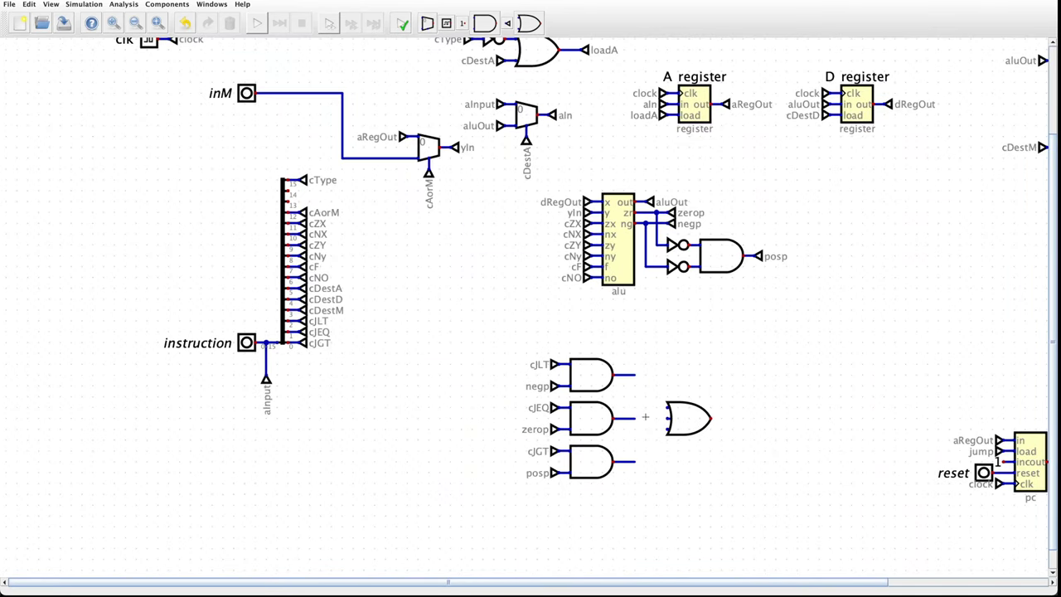
{"action": "left_click_drag", "start_coordinate": [635, 421], "coordinate": [669, 420]}
{"action": "left_click_drag", "start_coordinate": [635, 379], "coordinate": [668, 411]}
{"action": "left_click_drag", "start_coordinate": [634, 461], "coordinate": [664, 431]}
{"action": "left_click_drag", "start_coordinate": [852, 585], "coordinate": [955, 576]}
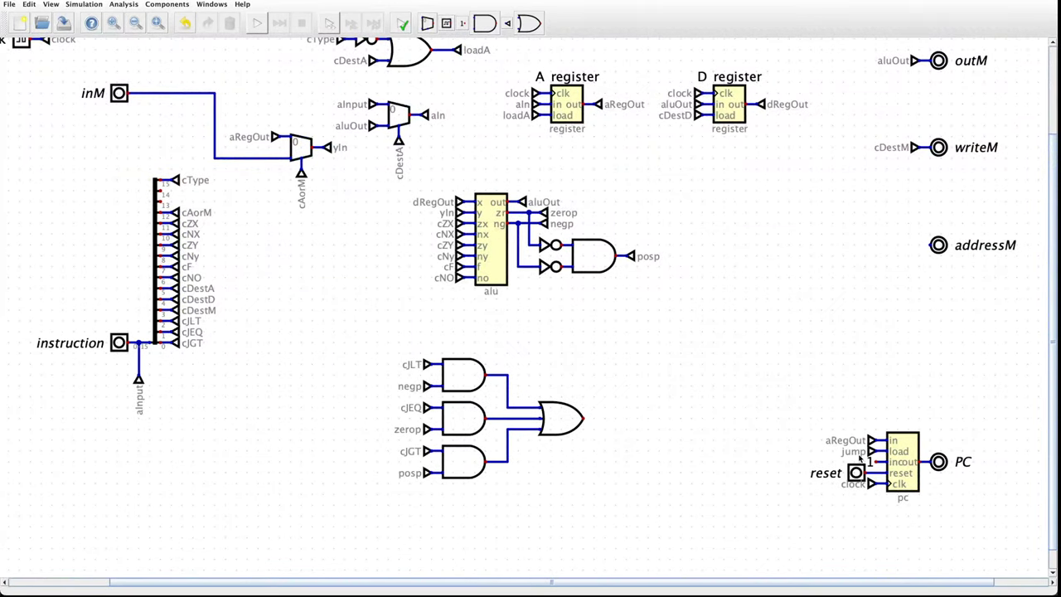
- Remove the jump tunnel from the pc's load input and move the jump logic beside the pc
{"action": "scroll", "coordinate": [895, 454], "scroll_direction": "up", "scroll_amount": 3}
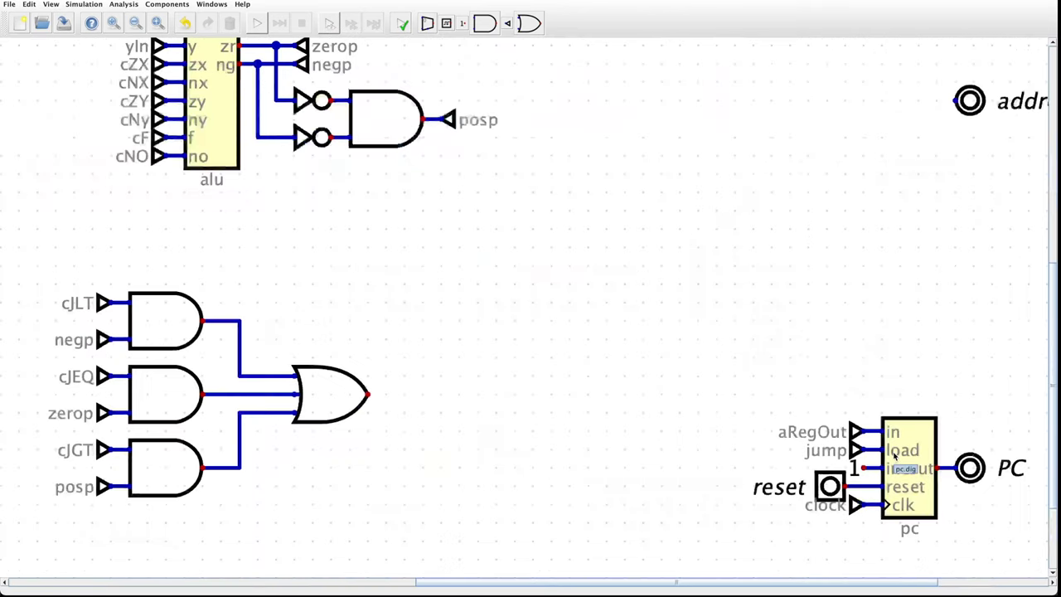
{"action": "left_click", "coordinate": [854, 448]}
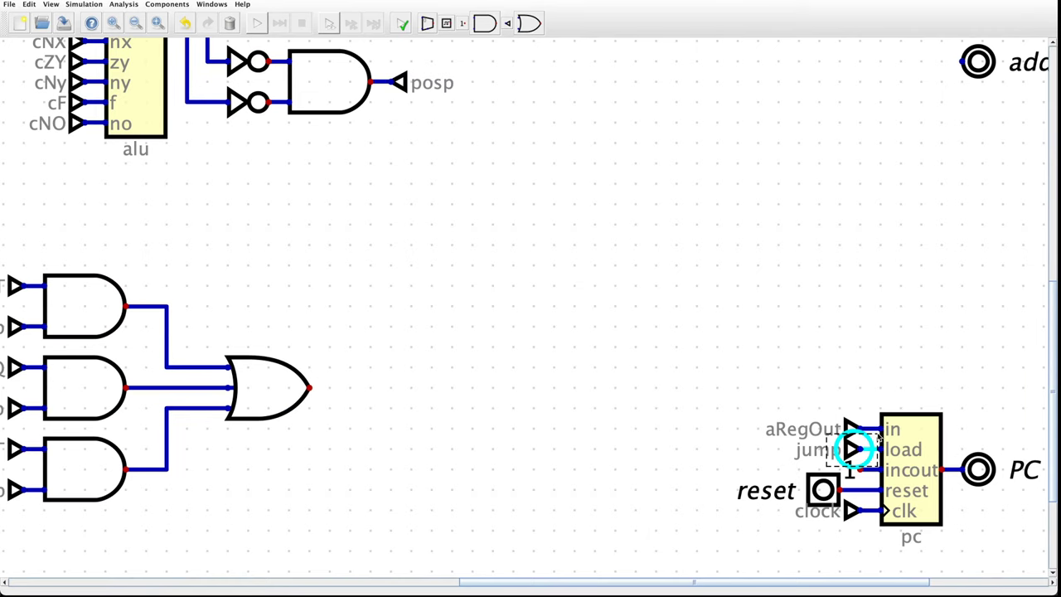
{"action": "key", "text": "Delete"}
{"action": "scroll", "coordinate": [334, 419], "scroll_direction": "down", "scroll_amount": 2}
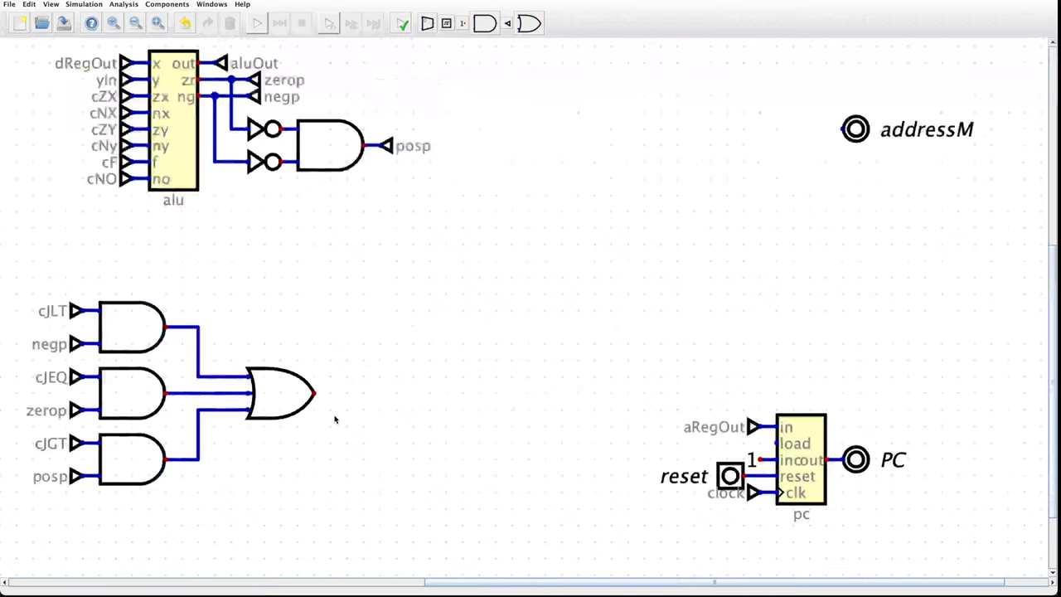
{"action": "scroll", "coordinate": [334, 419], "scroll_direction": "down", "scroll_amount": 1}
{"action": "left_click_drag", "start_coordinate": [367, 530], "coordinate": [0, 230]}
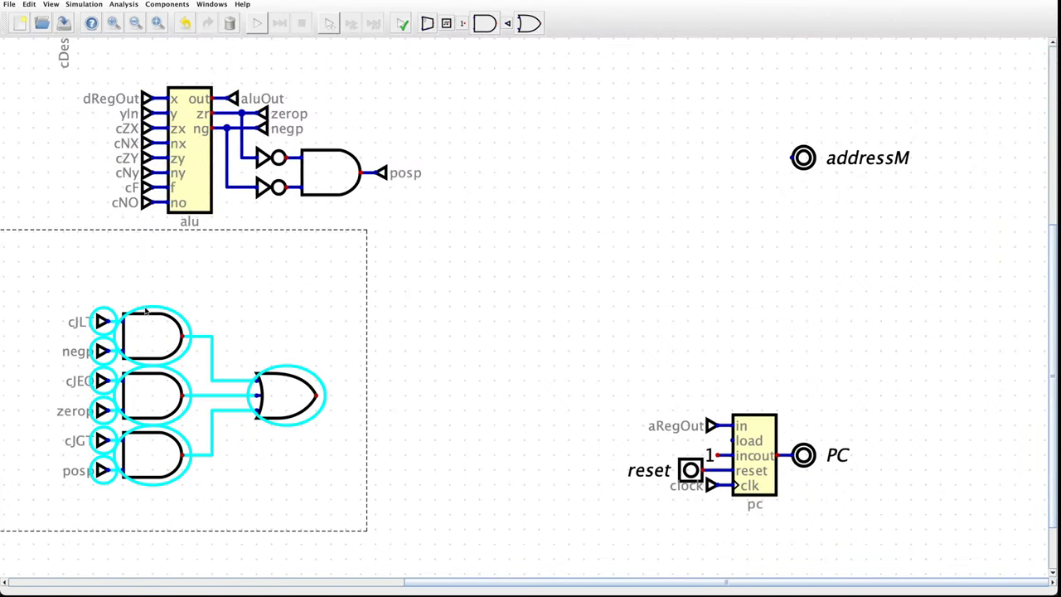
{"action": "left_click_drag", "start_coordinate": [280, 370], "coordinate": [600, 407]}
{"action": "left_click", "coordinate": [599, 407]}
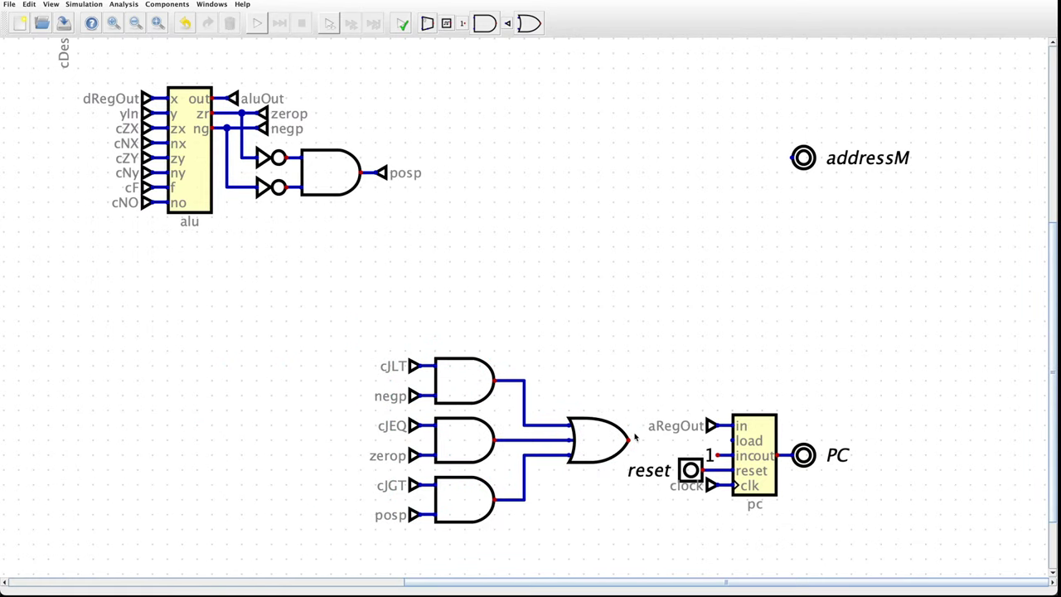
- Wire the OR gate's output to the pc's load input and survey the full CPU circuit
{"action": "left_click_drag", "start_coordinate": [630, 443], "coordinate": [727, 448]}
{"action": "scroll", "coordinate": [688, 436], "scroll_direction": "up", "scroll_amount": 1}
{"action": "scroll", "coordinate": [688, 437], "scroll_direction": "down", "scroll_amount": 3}
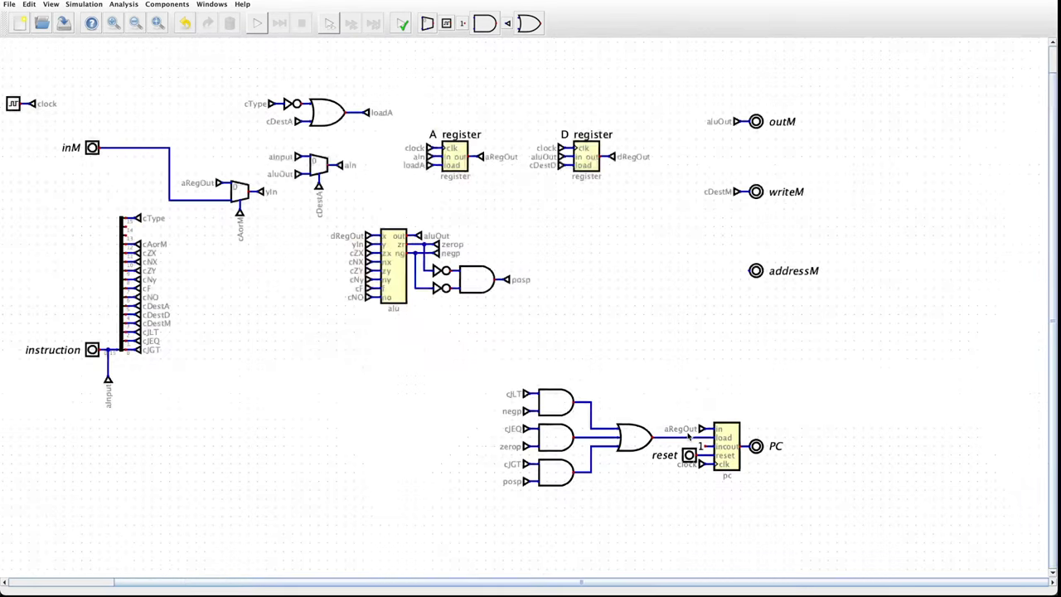
{"action": "scroll", "coordinate": [688, 436], "scroll_direction": "up", "scroll_amount": 1}
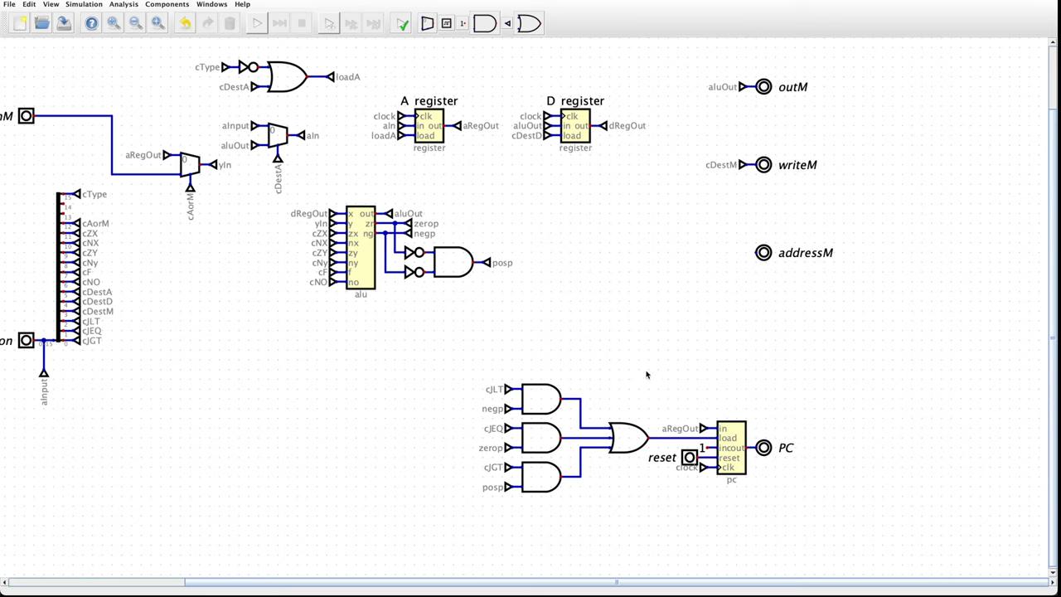
{"action": "left_click_drag", "start_coordinate": [614, 583], "coordinate": [584, 582]}
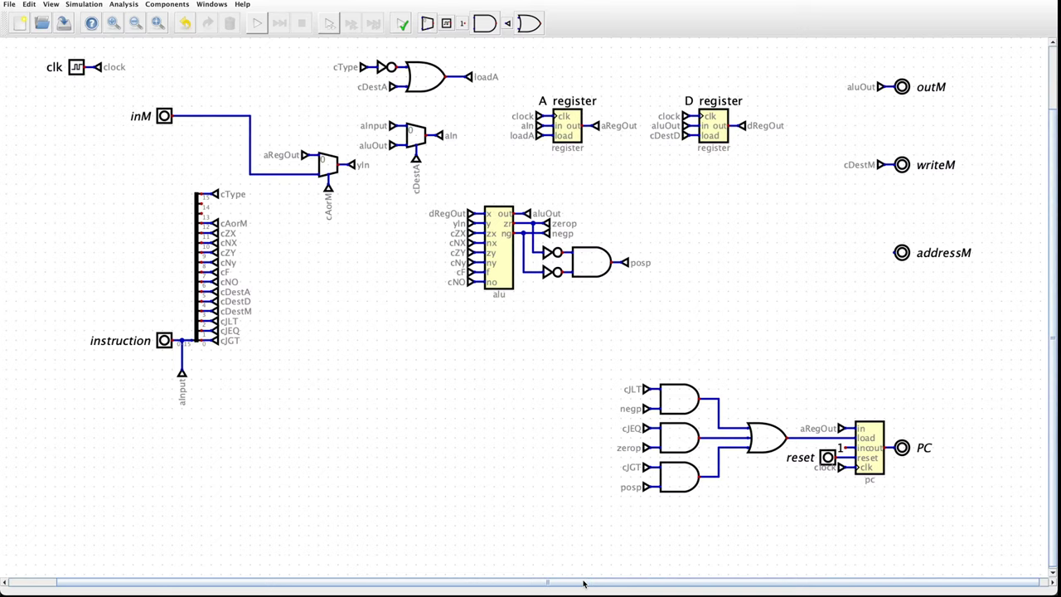
{"action": "scroll", "coordinate": [912, 239], "scroll_direction": "up", "scroll_amount": 1}
{"action": "scroll", "coordinate": [912, 239], "scroll_direction": "down", "scroll_amount": 1}
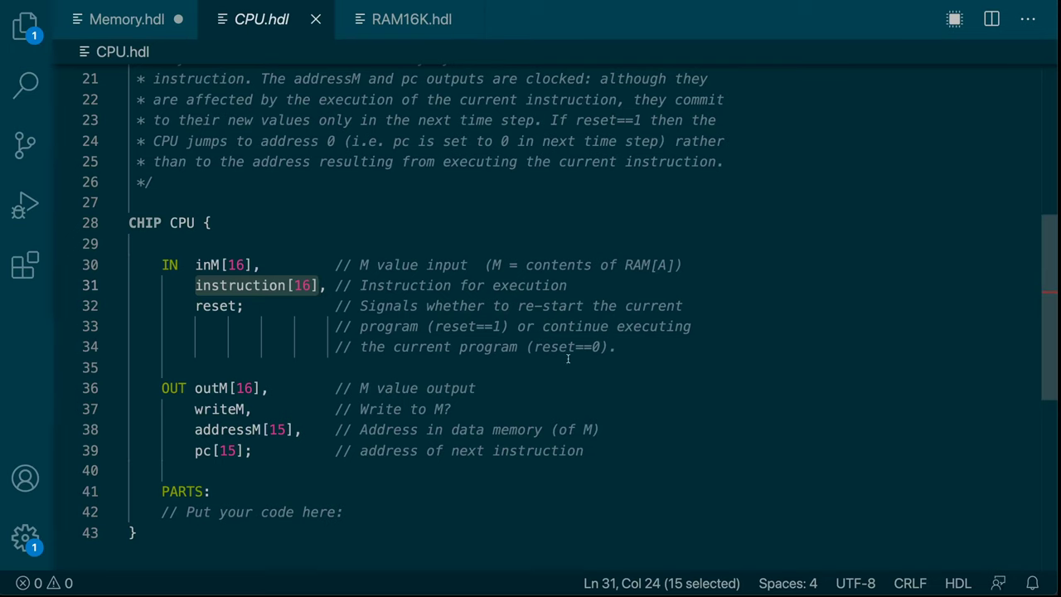
{"action": "scroll", "coordinate": [497, 357], "scroll_direction": "up", "scroll_amount": 5}
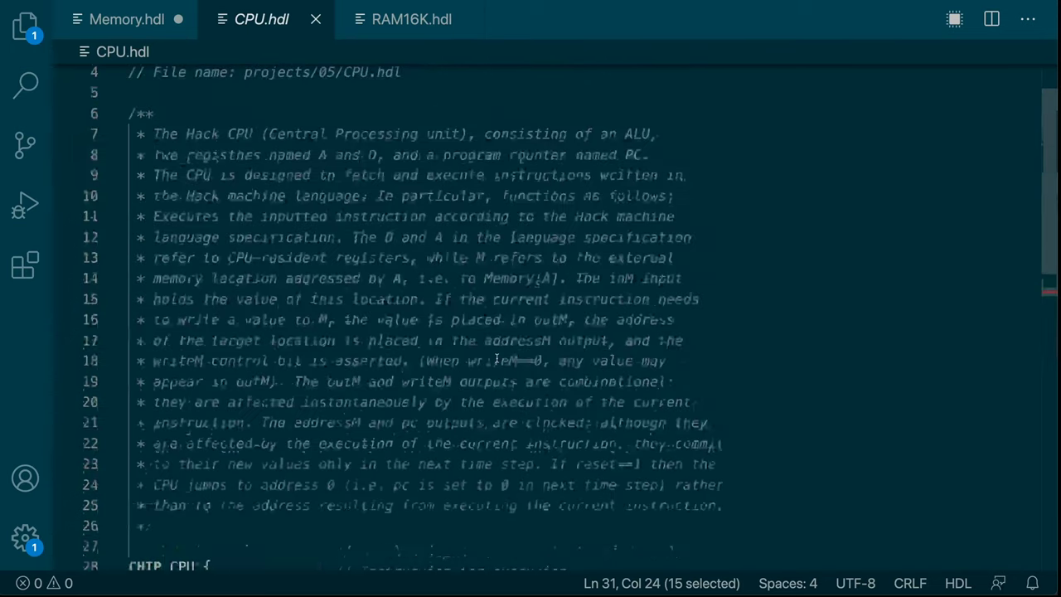
{"action": "scroll", "coordinate": [456, 320], "scroll_direction": "down", "scroll_amount": 1}
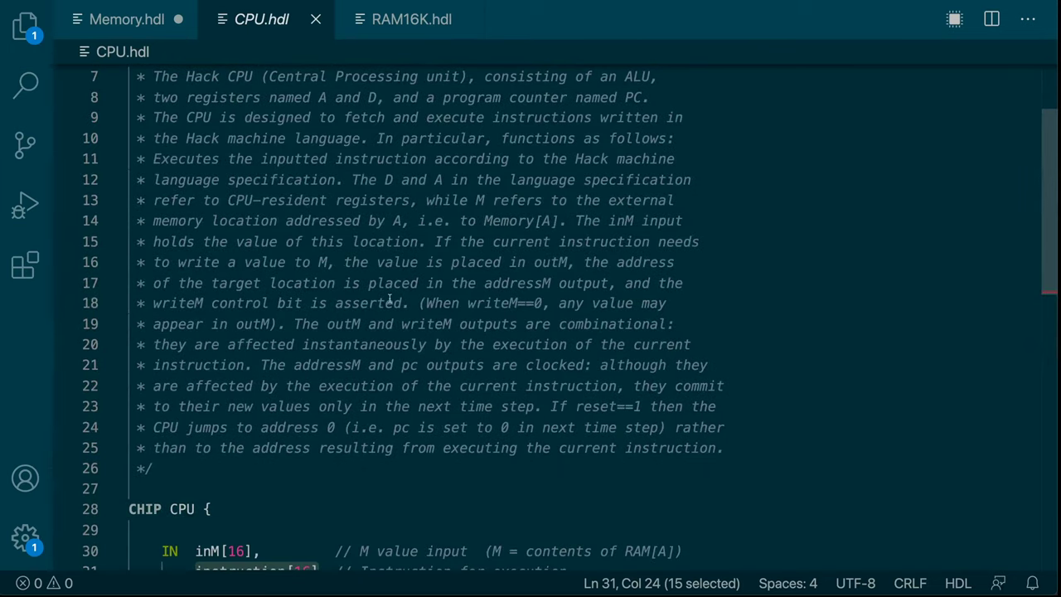
{"action": "left_click_drag", "start_coordinate": [262, 365], "coordinate": [544, 406]}
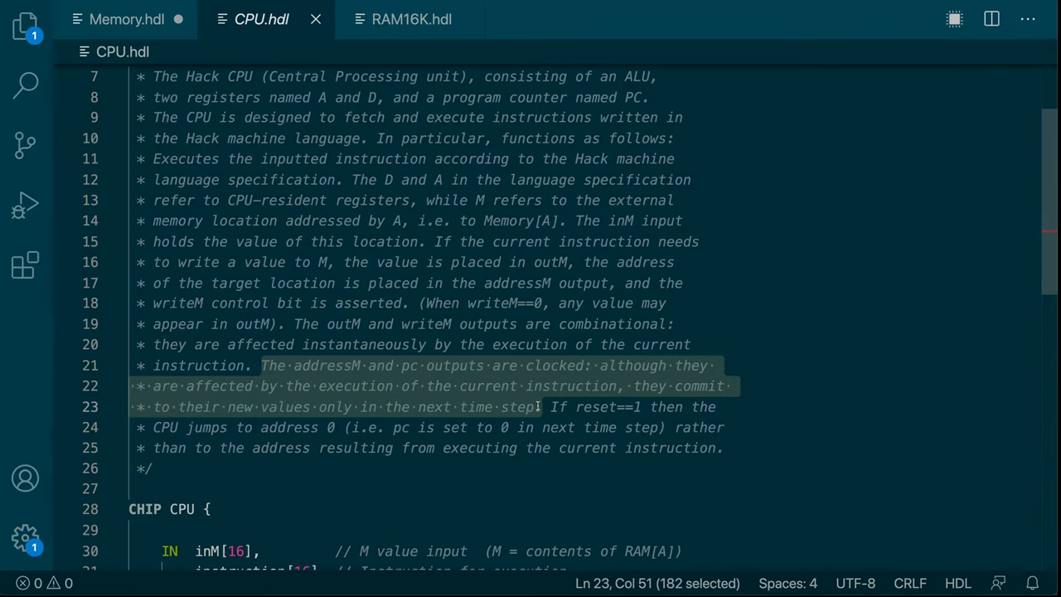
{"action": "scroll", "coordinate": [544, 406], "scroll_direction": "down", "scroll_amount": 5}
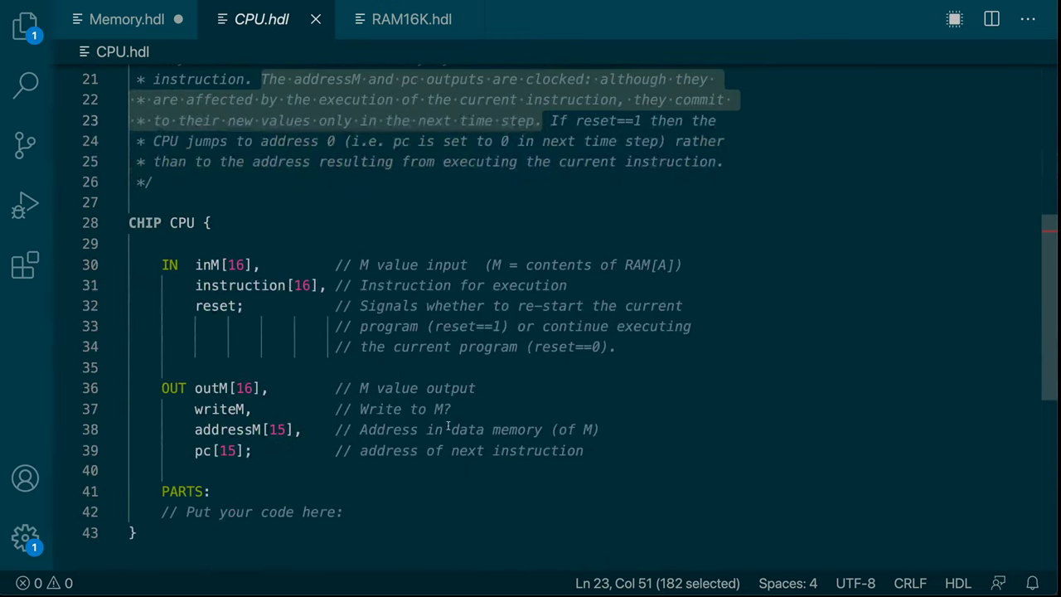
{"action": "left_click_drag", "start_coordinate": [612, 437], "coordinate": [195, 429]}
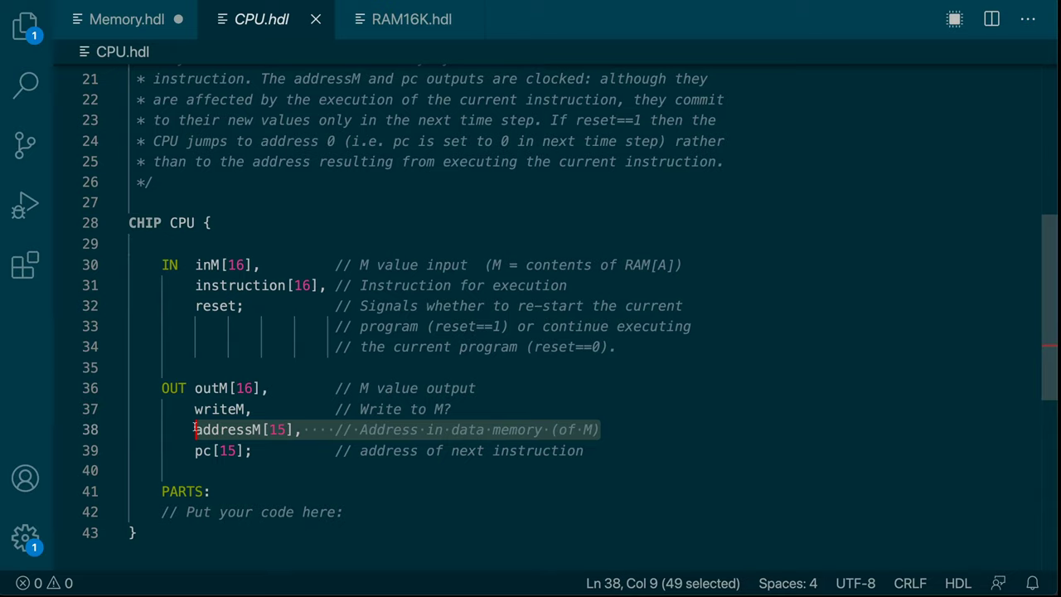
{"action": "left_click_drag", "start_coordinate": [590, 451], "coordinate": [195, 450]}
{"action": "left_click", "coordinate": [604, 431]}
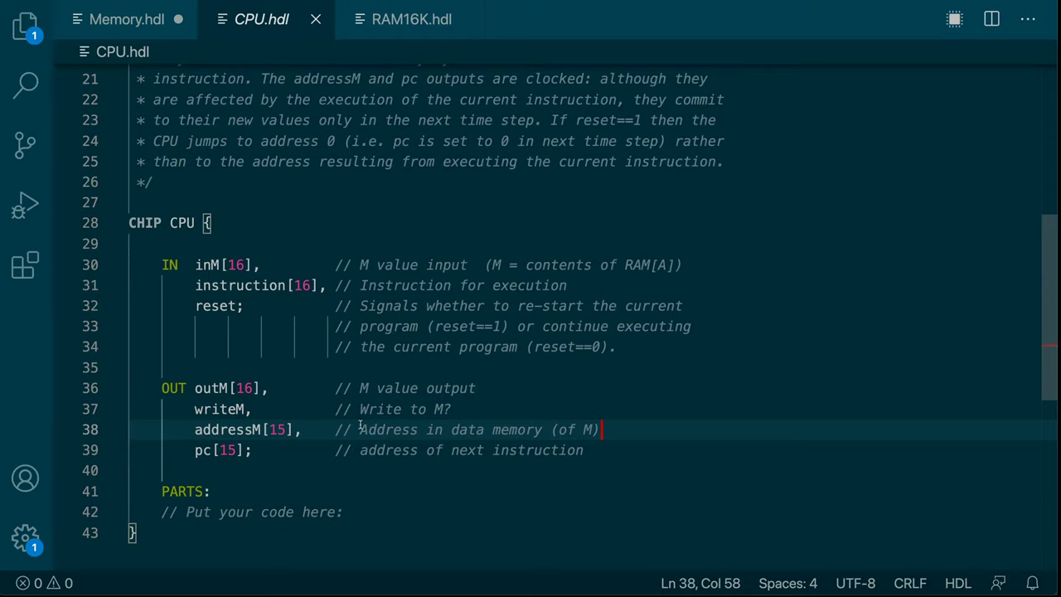
{"action": "left_click_drag", "start_coordinate": [264, 431], "coordinate": [292, 424]}
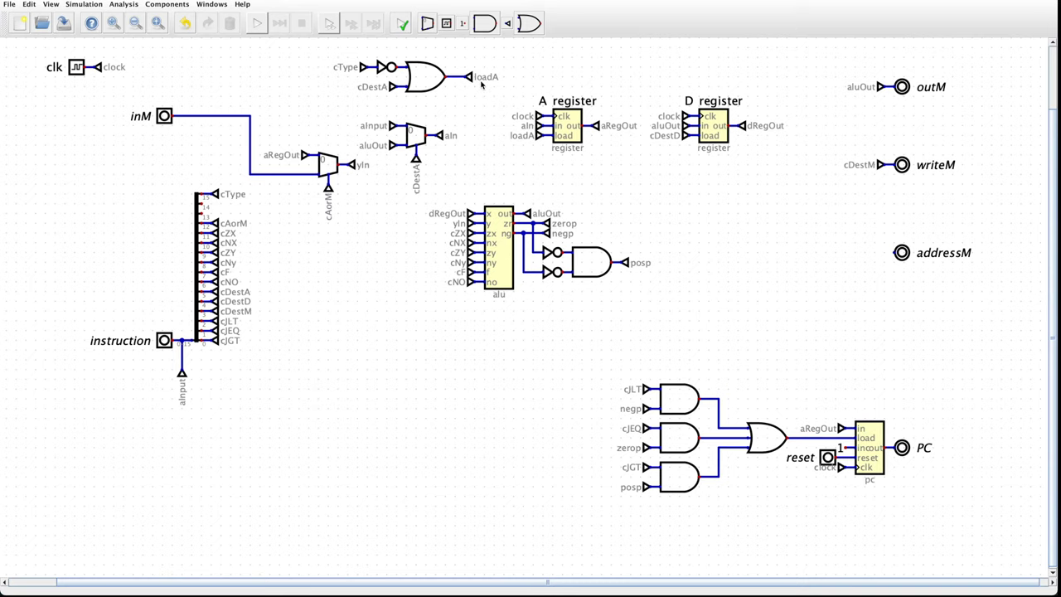
- Place a tunnel just left of the addressM output and name its net aRegOut
{"action": "left_click", "coordinate": [164, 5]}
{"action": "mouse_move", "coordinate": [157, 37]}
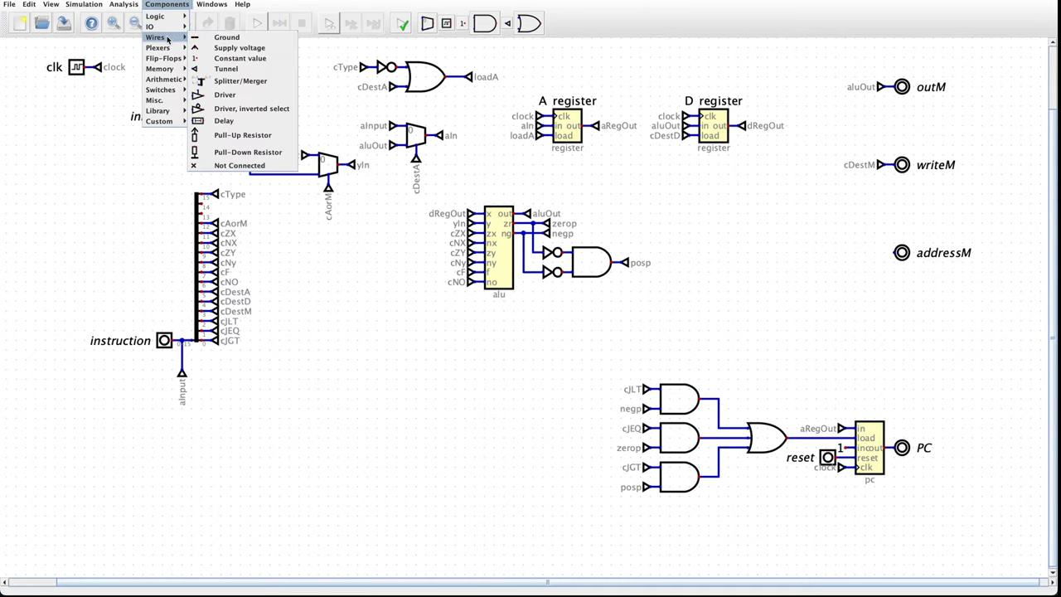
{"action": "left_click", "coordinate": [225, 69]}
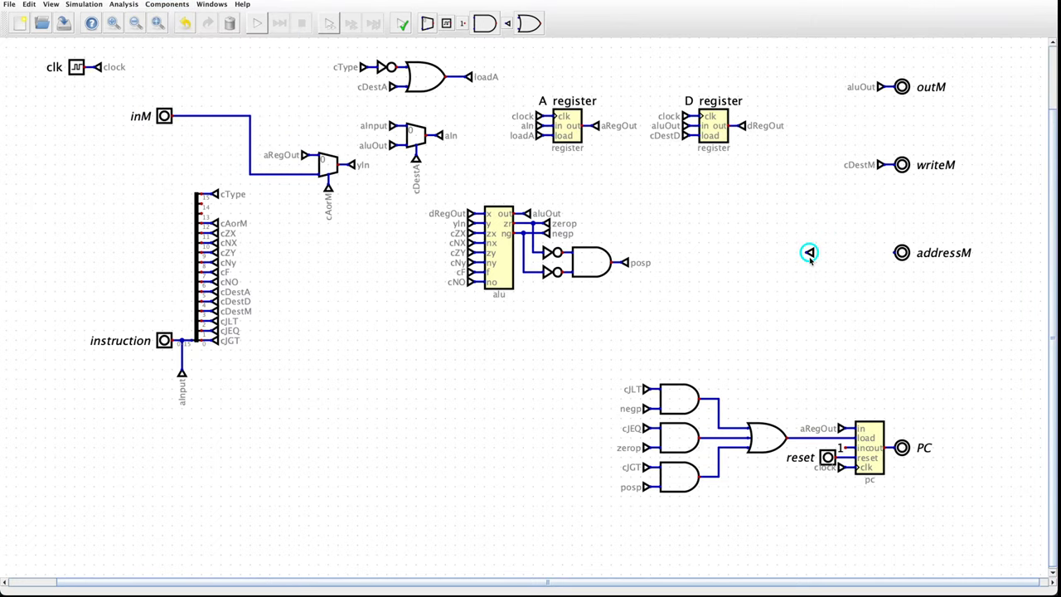
{"action": "left_click", "coordinate": [796, 253]}
{"action": "left_click_drag", "start_coordinate": [802, 261], "coordinate": [830, 260]}
{"action": "right_click", "coordinate": [820, 253]}
{"action": "key", "text": "super+a"}
{"action": "type", "text": "a"}
{"action": "key", "text": "Return"}
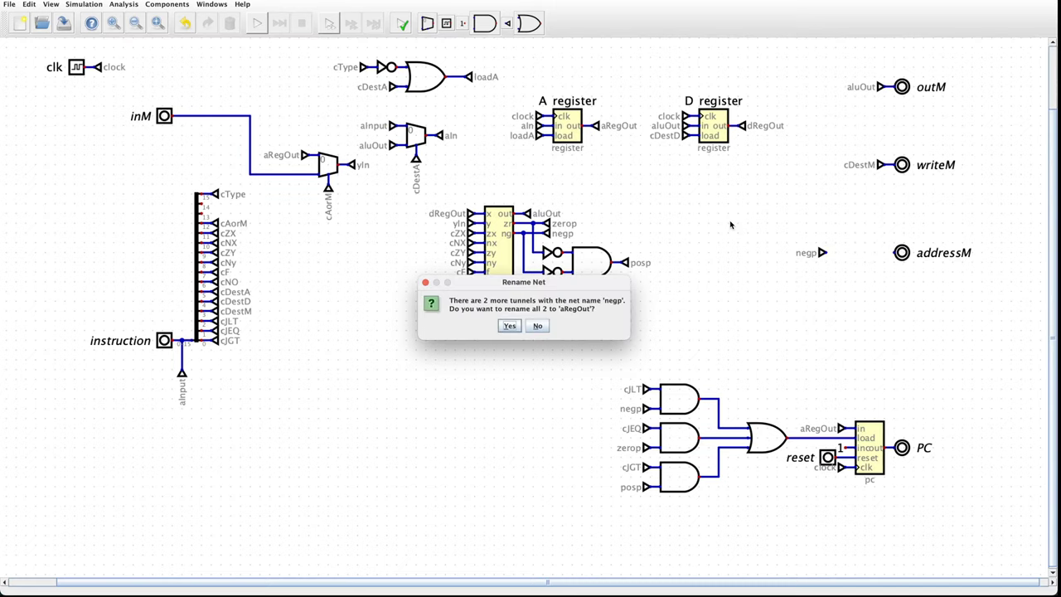
- Keep the other negp tunnels unchanged and add a splitter beside the aRegOut tunnel
{"action": "left_click", "coordinate": [535, 328]}
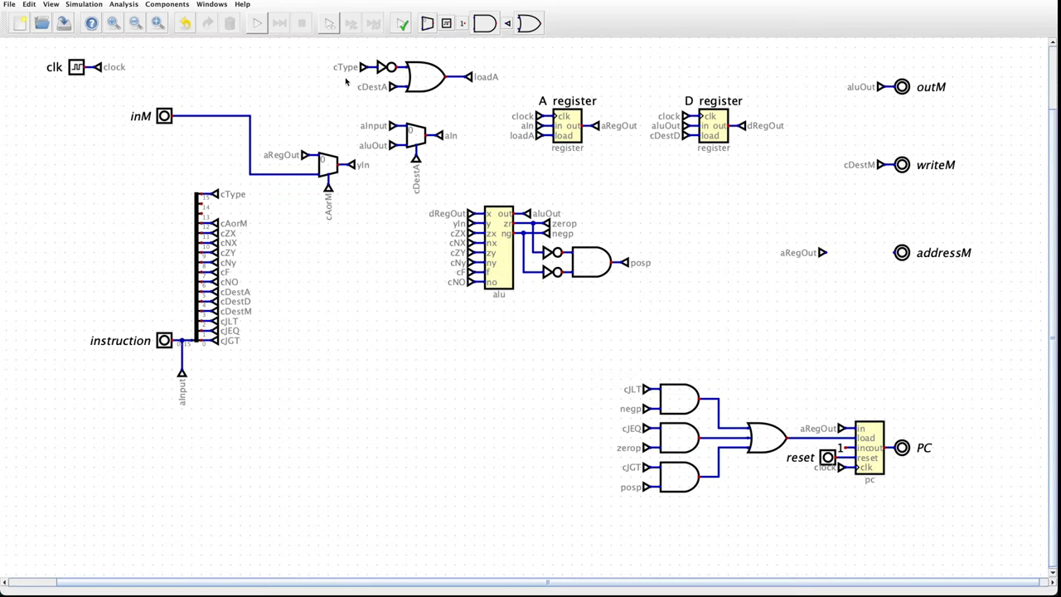
{"action": "left_click", "coordinate": [169, 5]}
{"action": "mouse_move", "coordinate": [166, 37]}
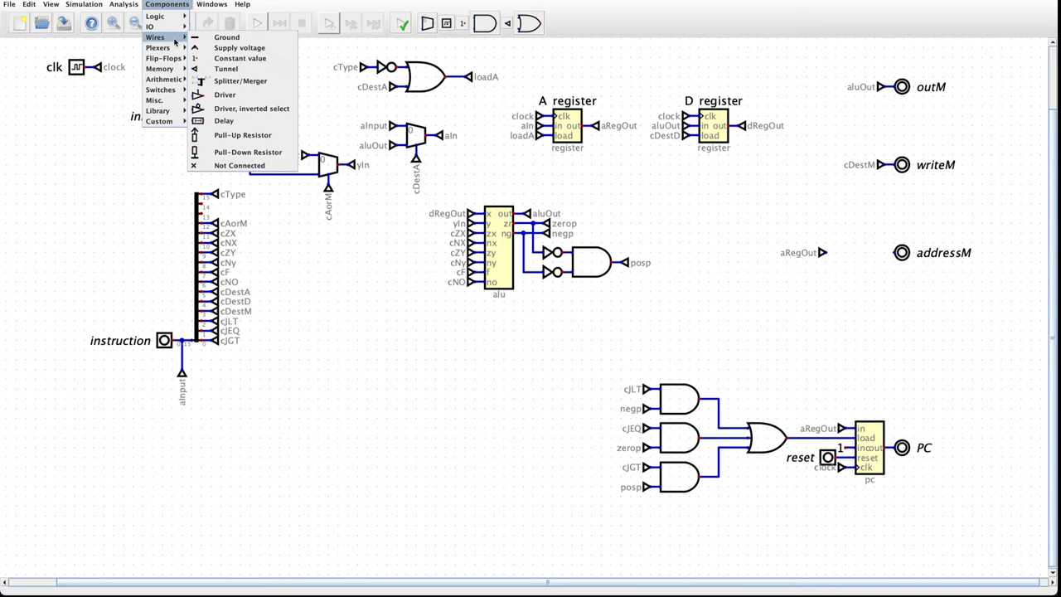
{"action": "left_click", "coordinate": [225, 69]}
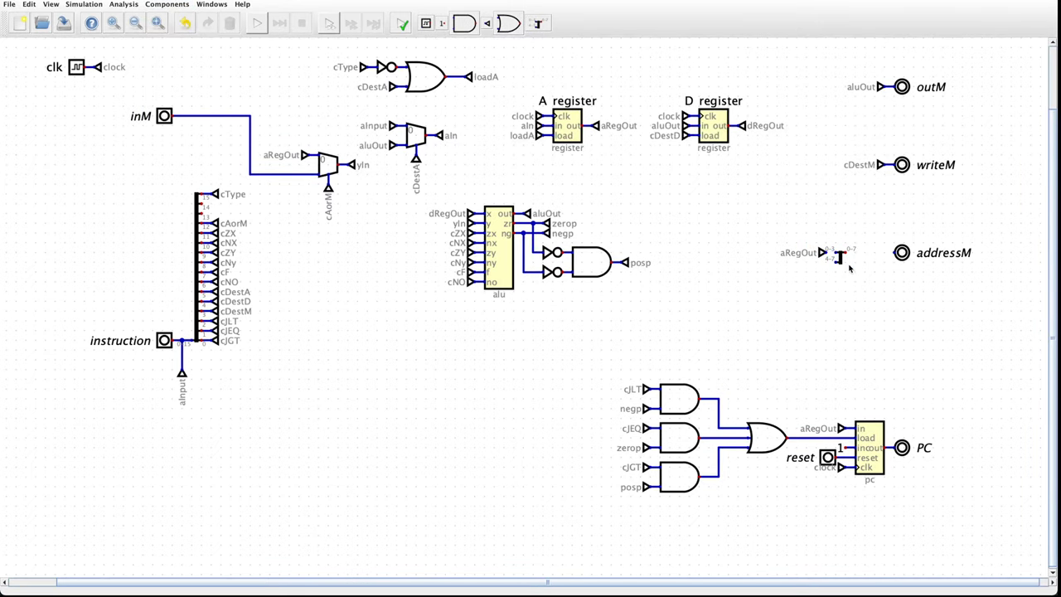
- Set the splitter to input splitting 16 and output splitting 15, and wire bits 0-14 to addressM
{"action": "right_click", "coordinate": [841, 258]}
{"action": "left_click_drag", "start_coordinate": [862, 258], "coordinate": [812, 260]}
{"action": "type", "text": "16"}
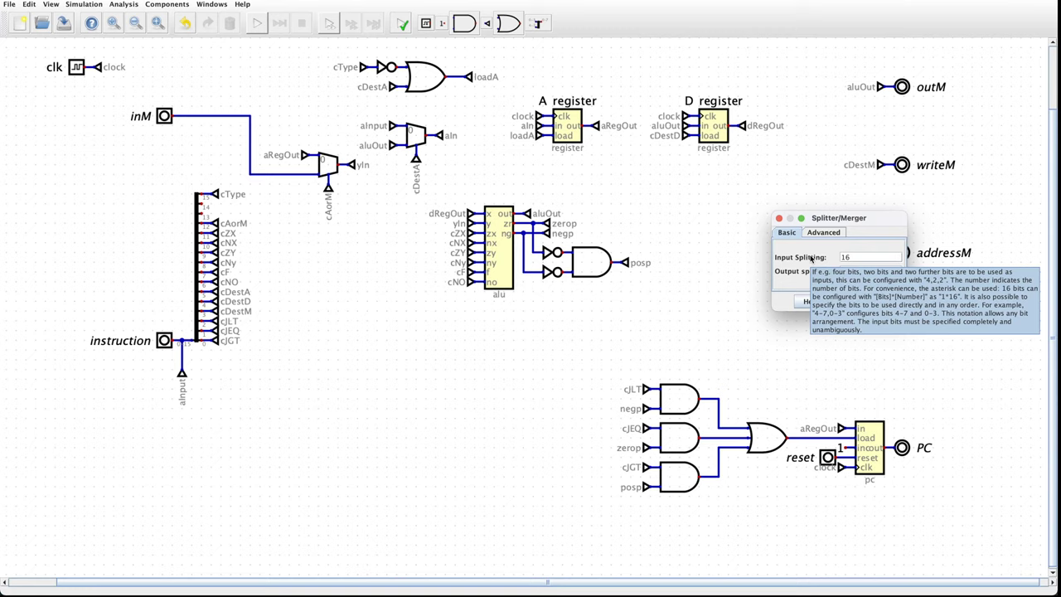
{"action": "double_click", "coordinate": [843, 272]}
{"action": "type", "text": "1,15"}
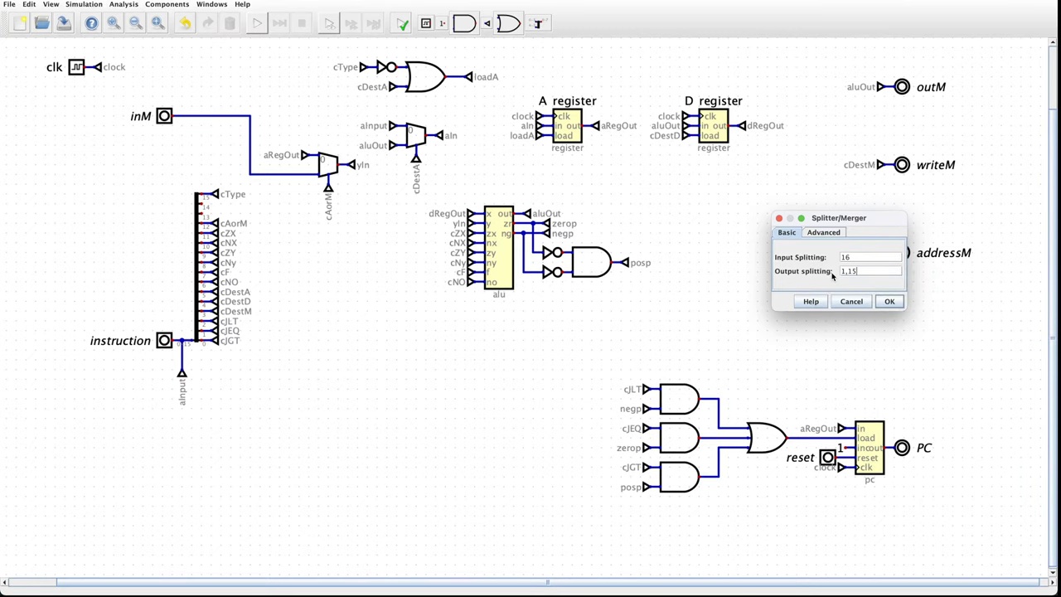
{"action": "key", "text": "Return"}
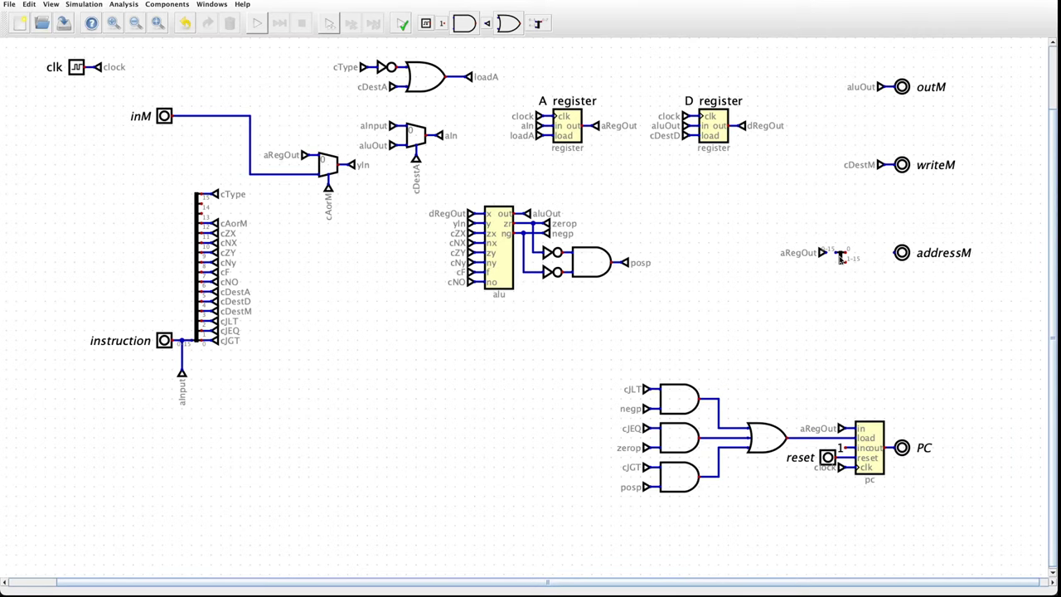
{"action": "right_click", "coordinate": [841, 259]}
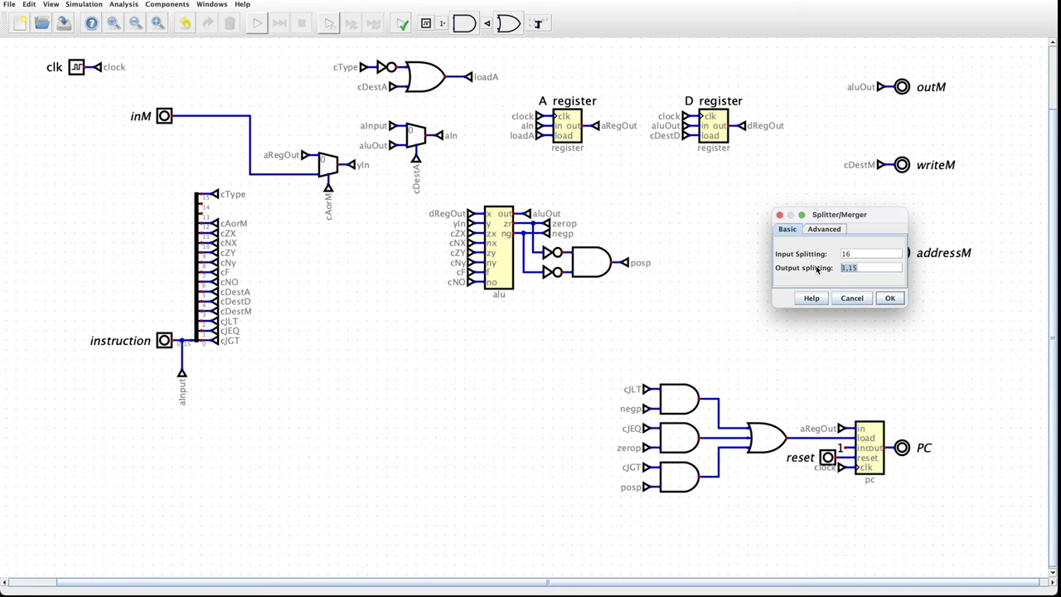
{"action": "type", "text": "15"}
{"action": "left_click", "coordinate": [890, 299]}
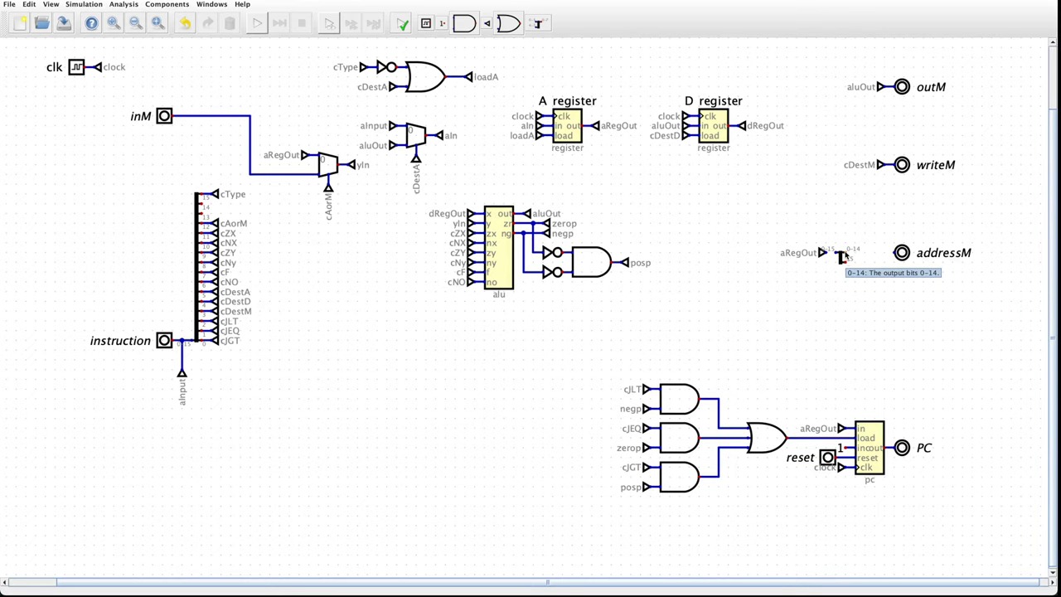
{"action": "mouse_move", "coordinate": [842, 252]}
{"action": "left_mouse_down"}
{"action": "mouse_move", "coordinate": [900, 253]}
{"action": "mouse_move", "coordinate": [830, 255]}
{"action": "left_mouse_up"}
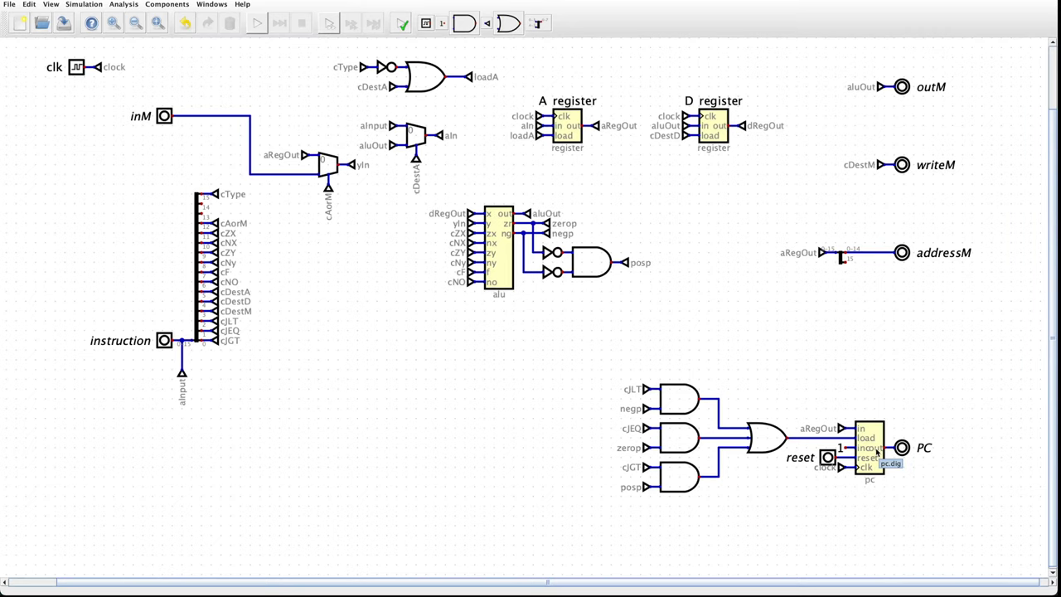
- Save the CPU changes, open pc.dig from recent files and check its 16-bit out pin
{"action": "left_click", "coordinate": [10, 5]}
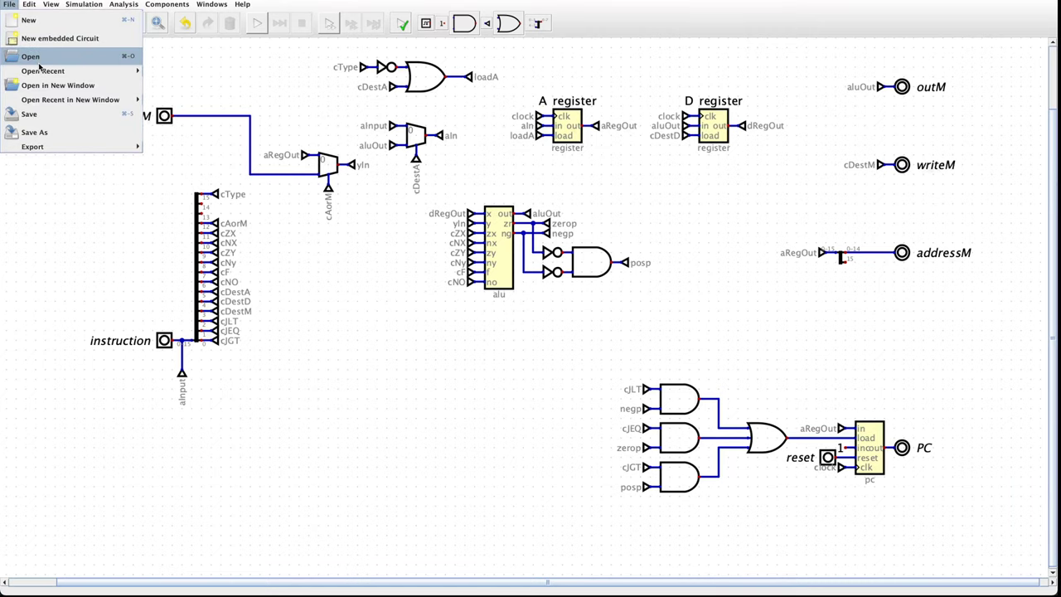
{"action": "mouse_move", "coordinate": [43, 71]}
{"action": "left_click", "coordinate": [154, 78]}
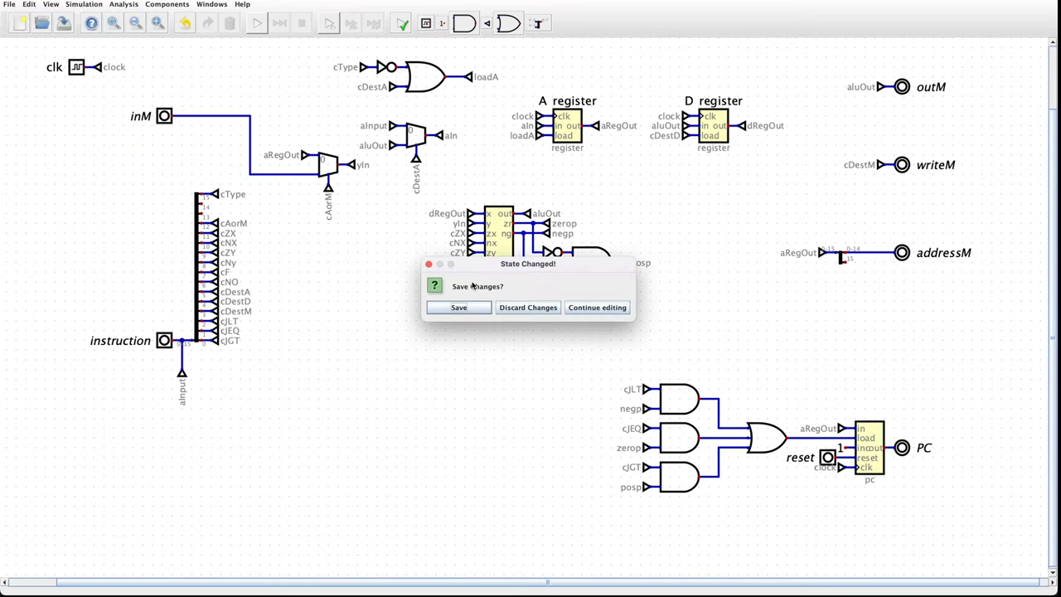
{"action": "left_click", "coordinate": [465, 307]}
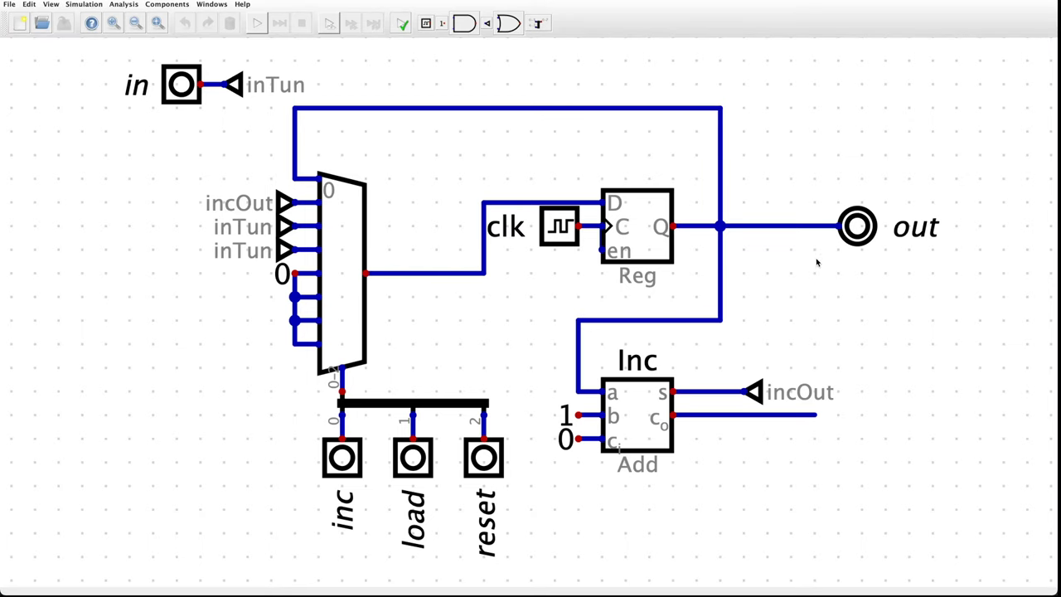
{"action": "right_click", "coordinate": [860, 237]}
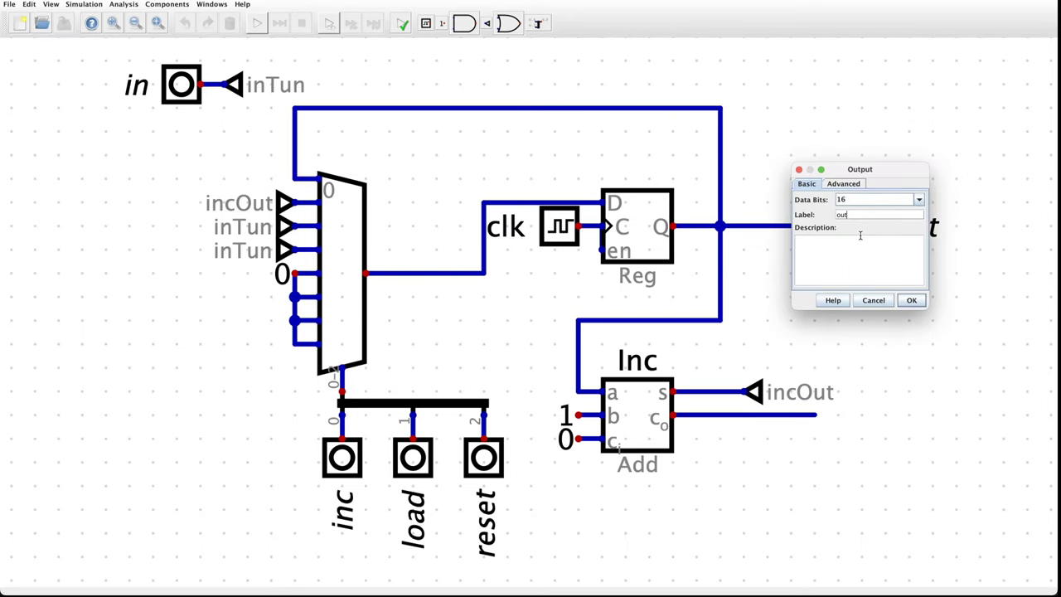
{"action": "left_click", "coordinate": [875, 301]}
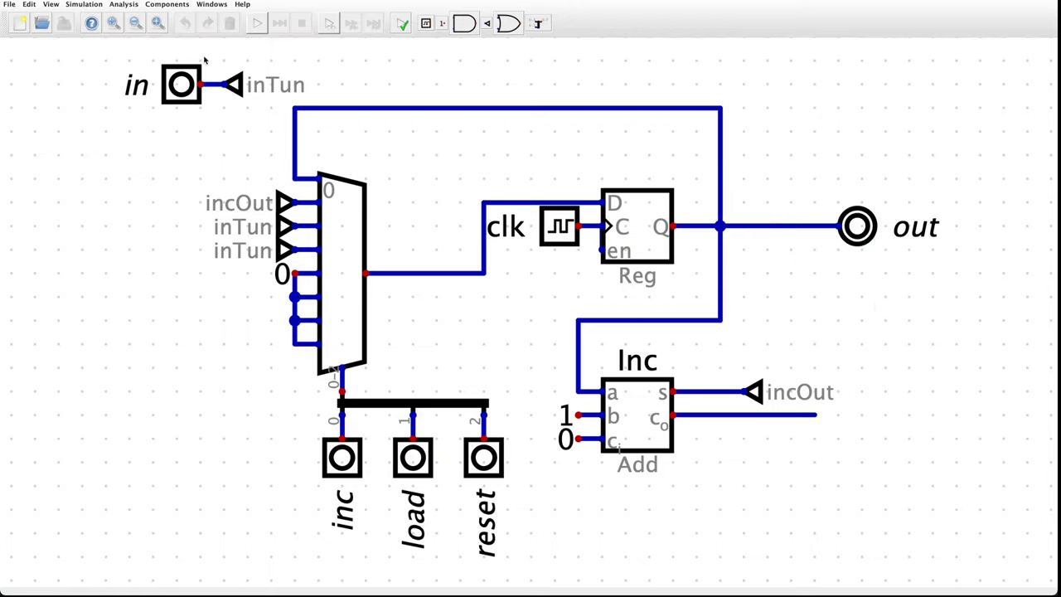
- Reopen pc.dig, then return to cpu.dig from the recent files
{"action": "left_click", "coordinate": [9, 5]}
{"action": "mouse_move", "coordinate": [56, 73]}
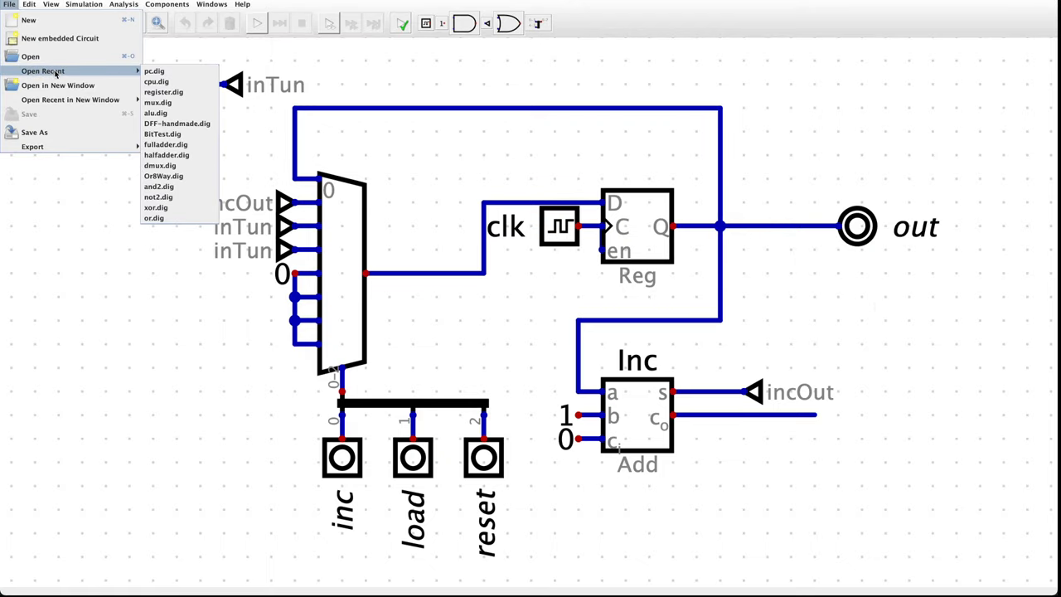
{"action": "left_click", "coordinate": [166, 72]}
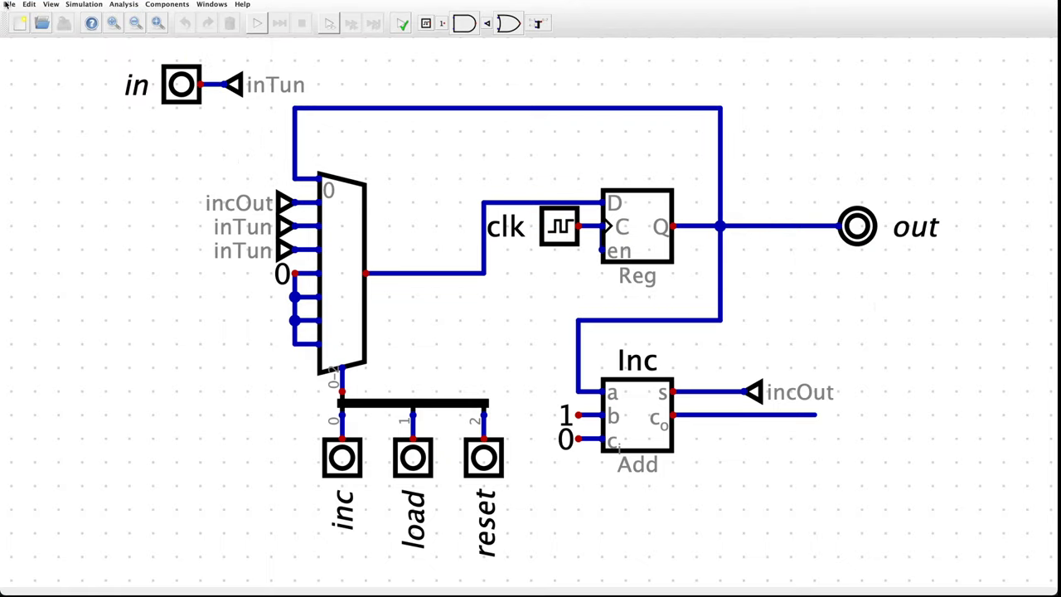
{"action": "left_click", "coordinate": [9, 5]}
{"action": "mouse_move", "coordinate": [57, 73]}
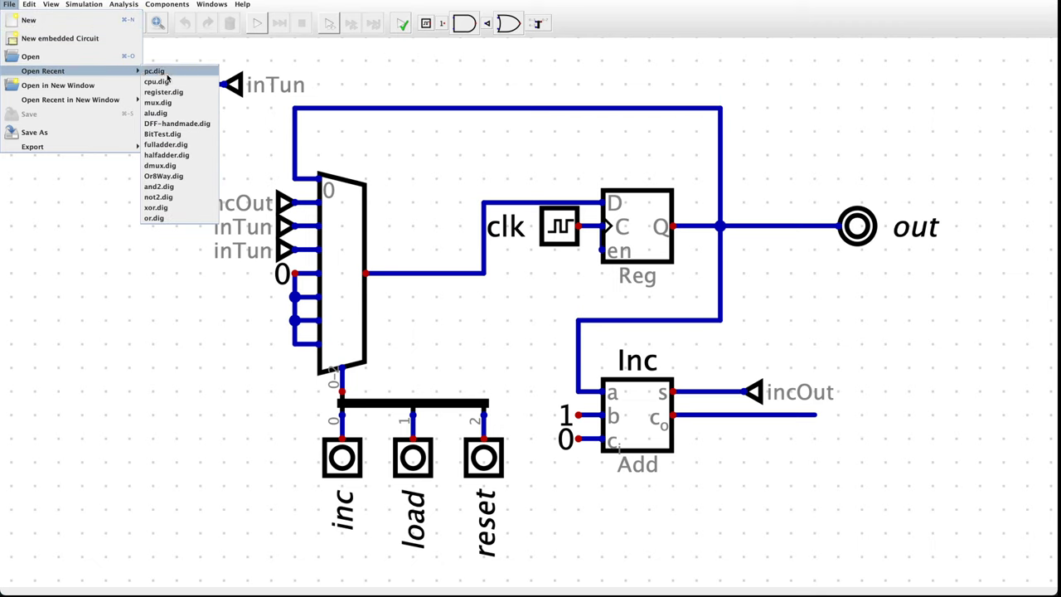
{"action": "left_click", "coordinate": [165, 82]}
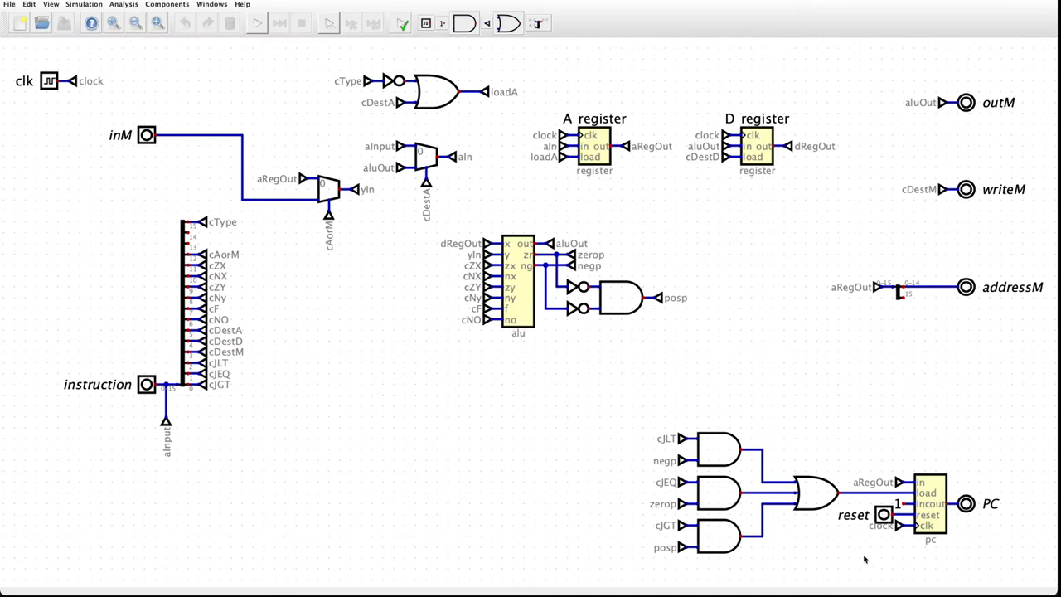
- Move the jump logic and pc block to the left
{"action": "left_click_drag", "start_coordinate": [857, 570], "coordinate": [815, 547]}
{"action": "left_click_drag", "start_coordinate": [927, 561], "coordinate": [833, 518]}
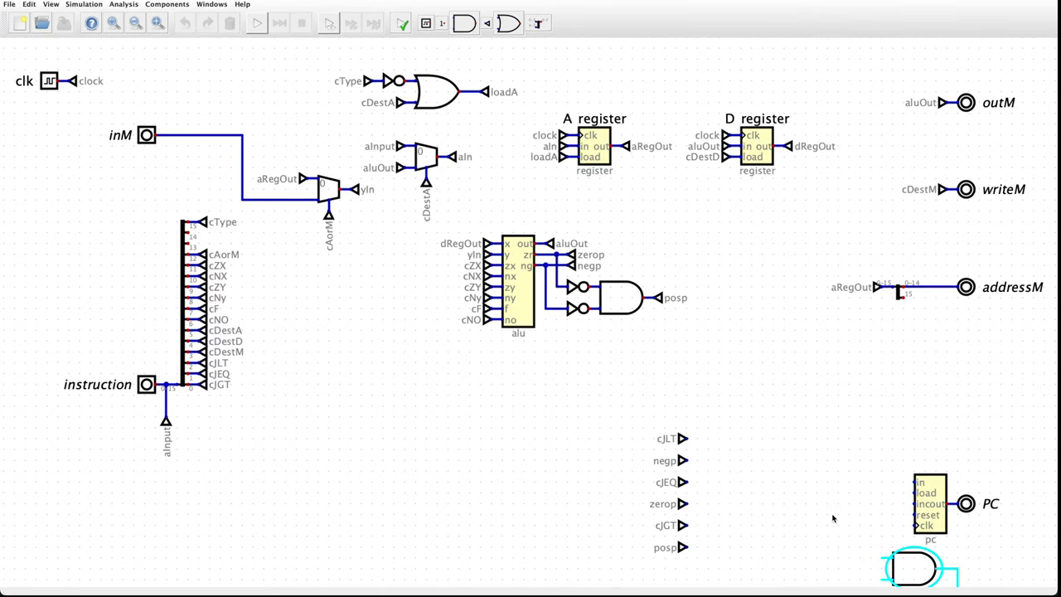
{"action": "key", "text": "ctrl+z"}
{"action": "left_click_drag", "start_coordinate": [621, 378], "coordinate": [960, 580]}
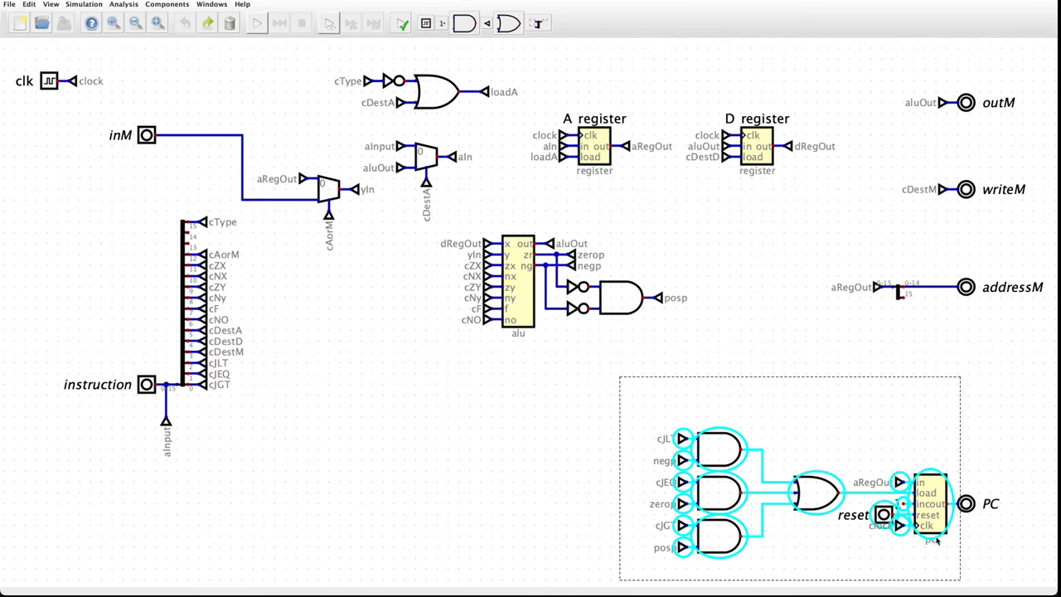
{"action": "left_click_drag", "start_coordinate": [934, 539], "coordinate": [840, 537]}
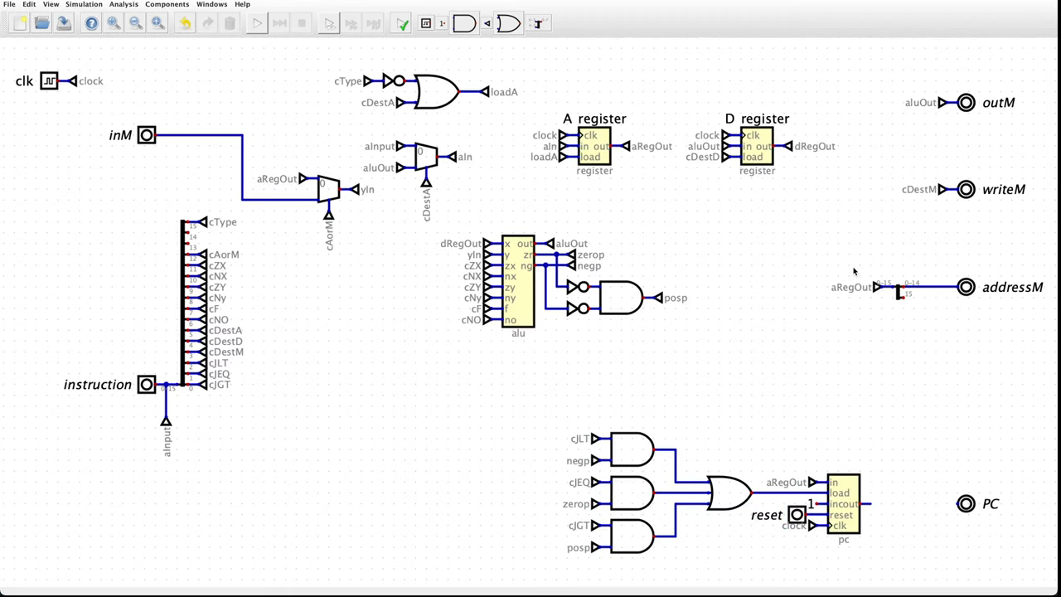
- Duplicate the addressM splitter beside pc and wire its 0-14 output to the PC pin
{"action": "left_click_drag", "start_coordinate": [853, 267], "coordinate": [899, 431]}
{"action": "key", "text": "ctrl+d"}
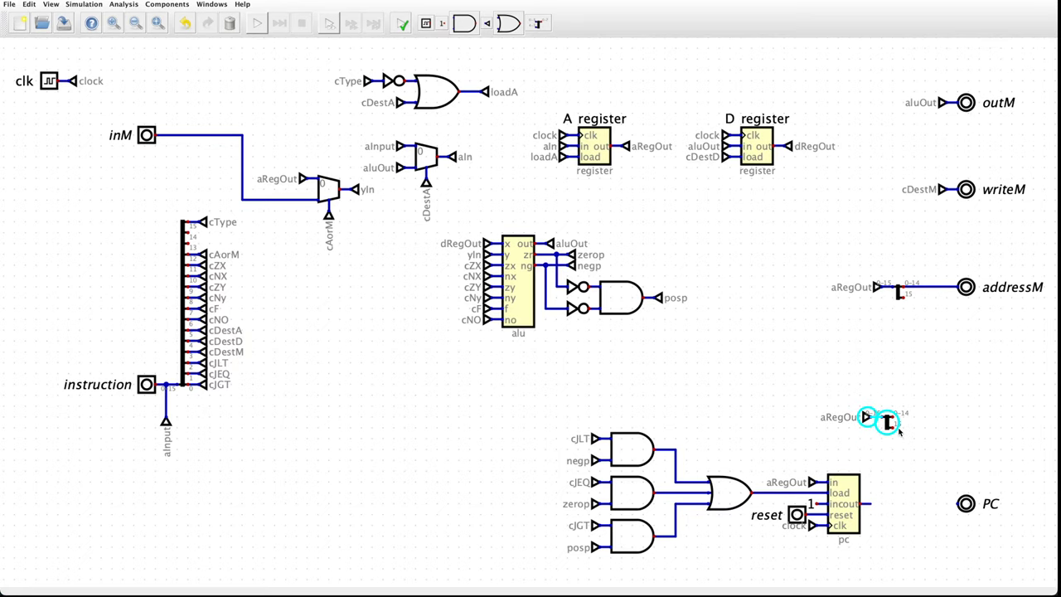
{"action": "key", "text": "Delete"}
{"action": "left_click_drag", "start_coordinate": [930, 327], "coordinate": [878, 505]}
{"action": "key", "text": "ctrl+d"}
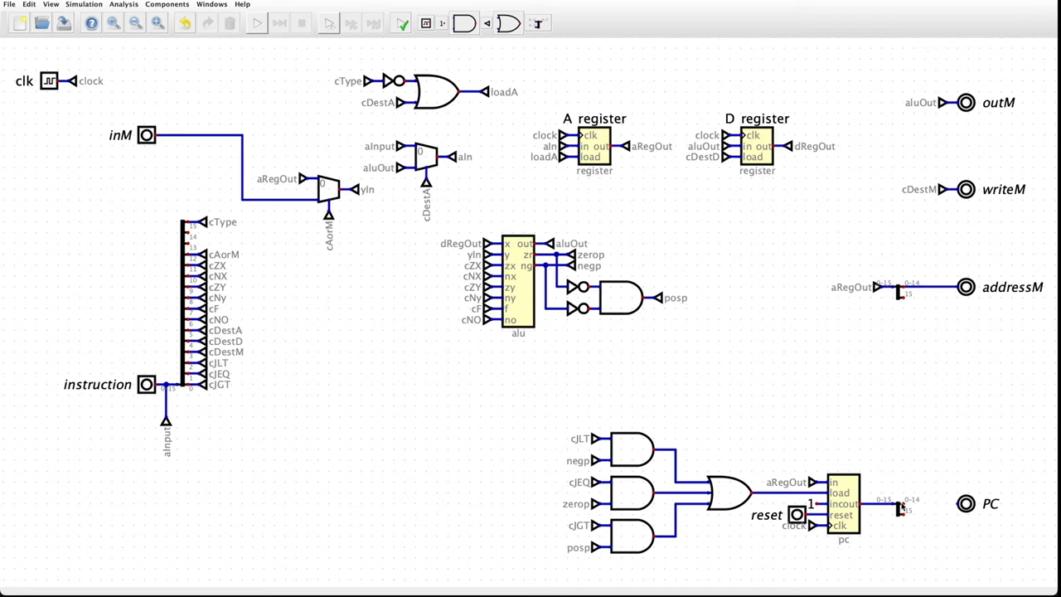
{"action": "left_click_drag", "start_coordinate": [903, 505], "coordinate": [957, 505]}
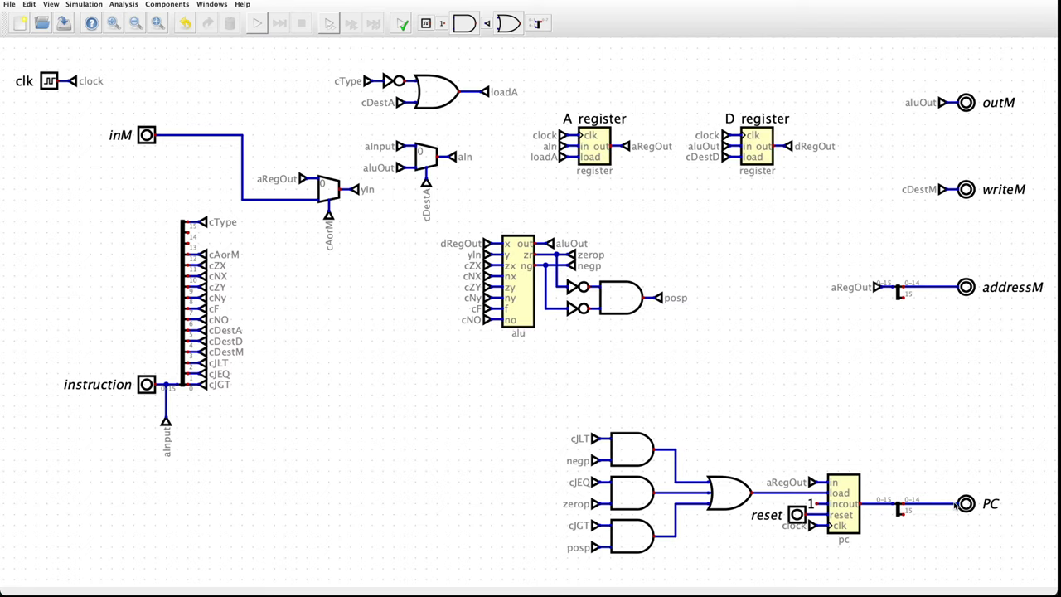
- After the bit-width error, set the yIn multiplexer to 16 data bits and rerun the simulation
{"action": "left_click", "coordinate": [257, 25]}
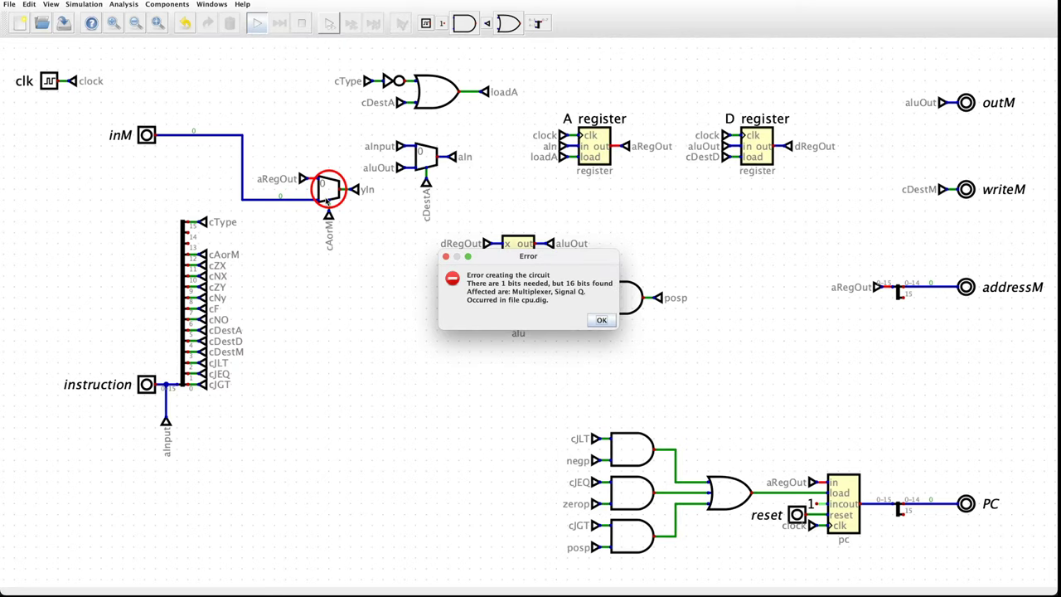
{"action": "left_click", "coordinate": [602, 321]}
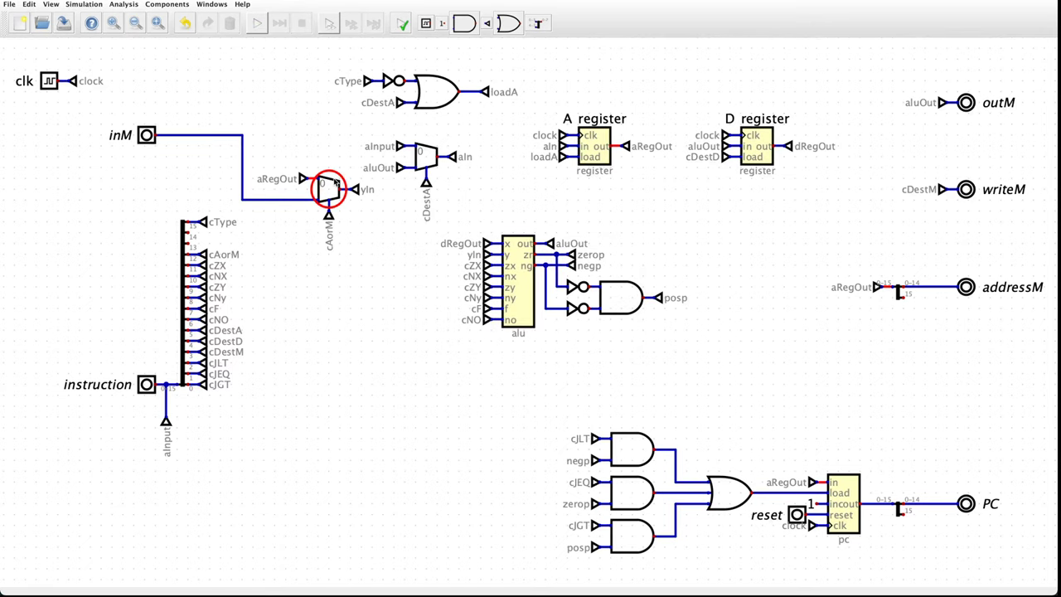
{"action": "right_click", "coordinate": [335, 182]}
{"action": "left_click", "coordinate": [372, 172]}
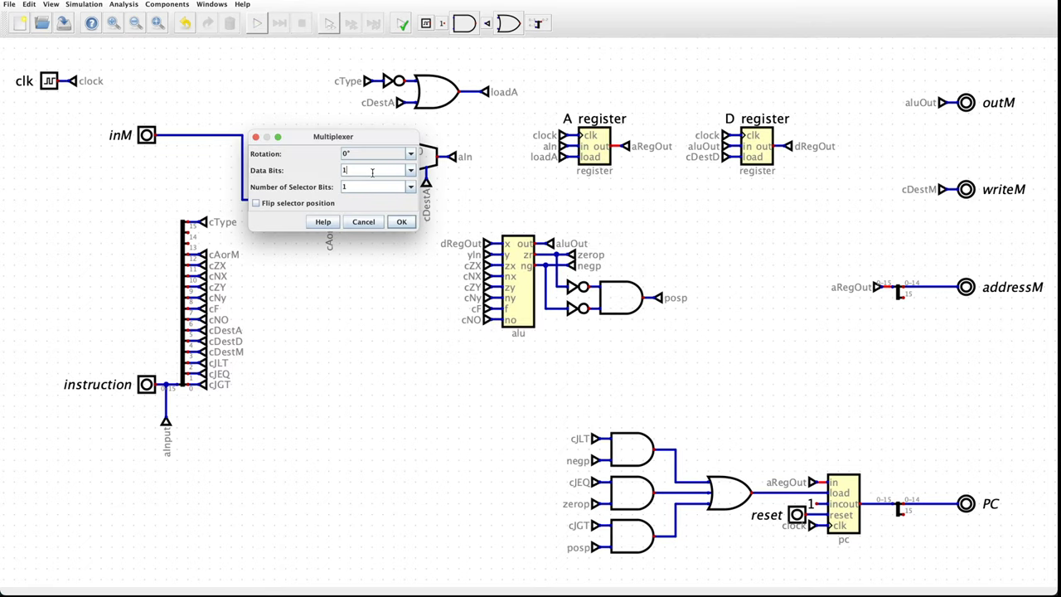
{"action": "left_click", "coordinate": [408, 222]}
{"action": "right_click", "coordinate": [428, 166]}
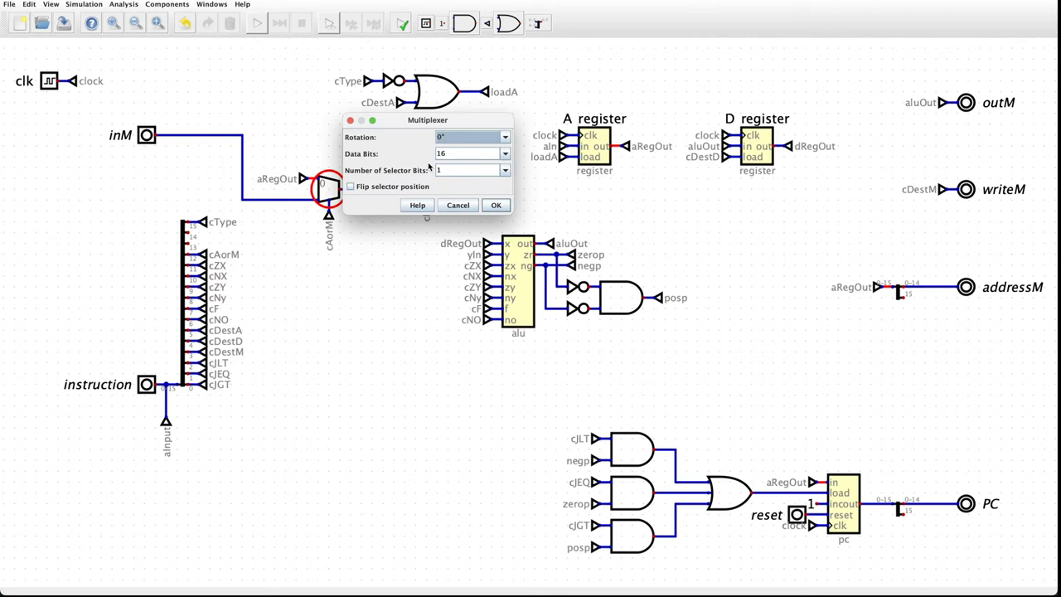
{"action": "left_click", "coordinate": [453, 204]}
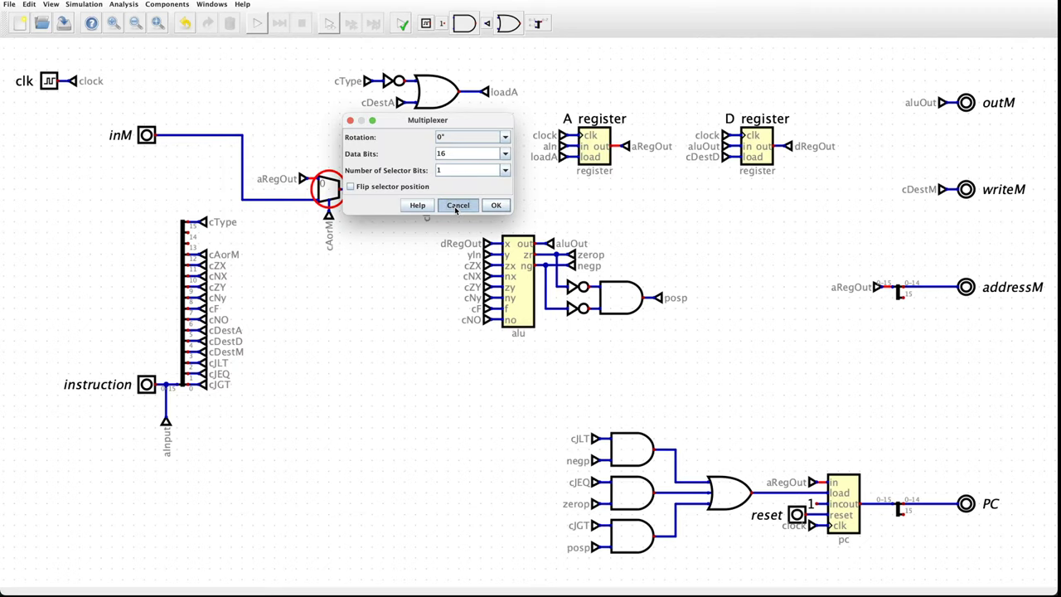
{"action": "left_click", "coordinate": [257, 23]}
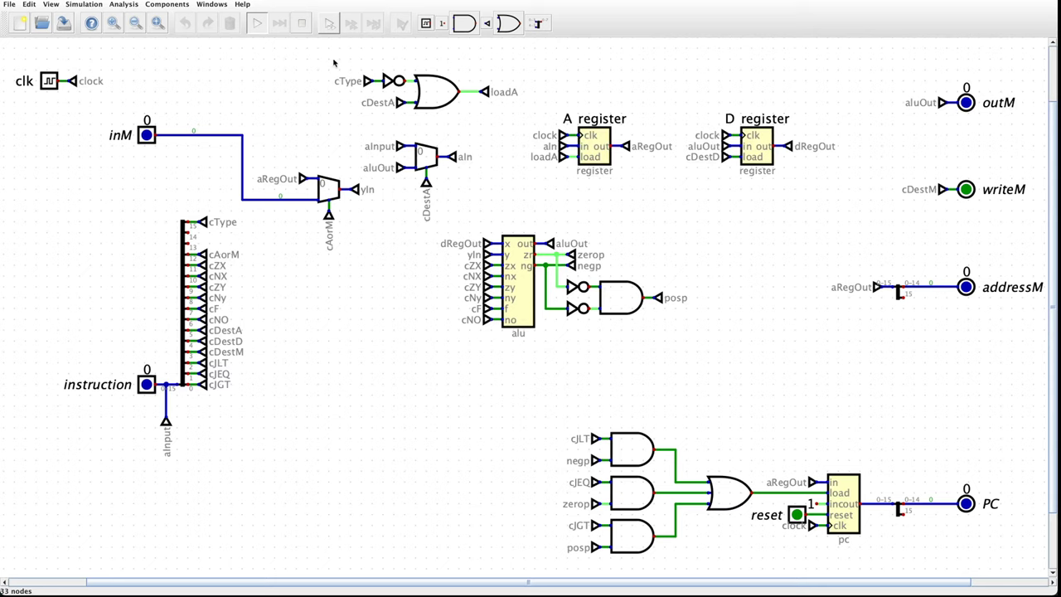
- Stop the simulation and drag the jump logic, pc register and PC pin up under the ALU
{"action": "left_click", "coordinate": [301, 23]}
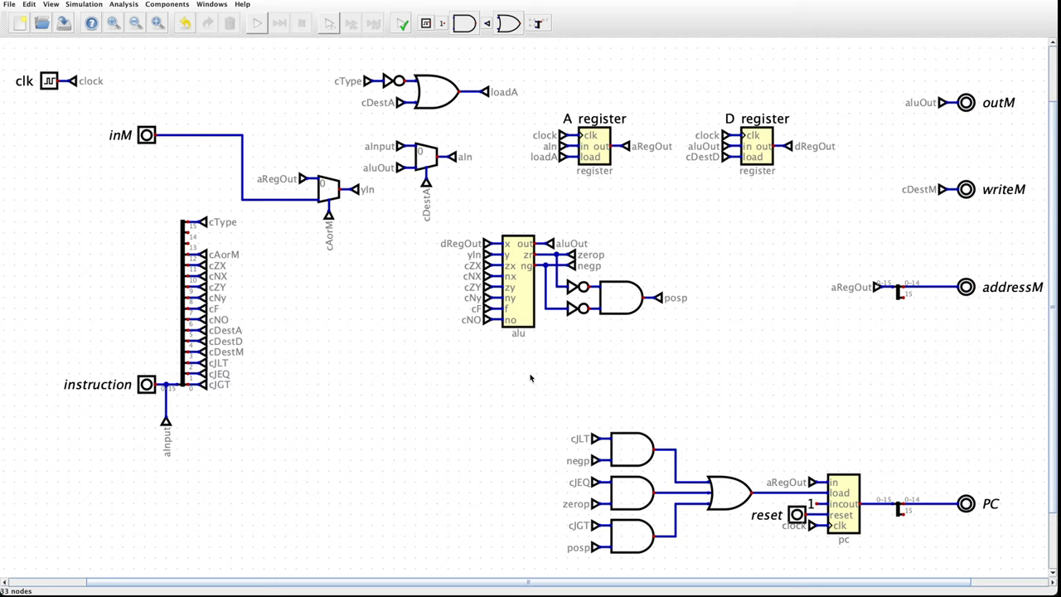
{"action": "left_click_drag", "start_coordinate": [533, 373], "coordinate": [1039, 576]}
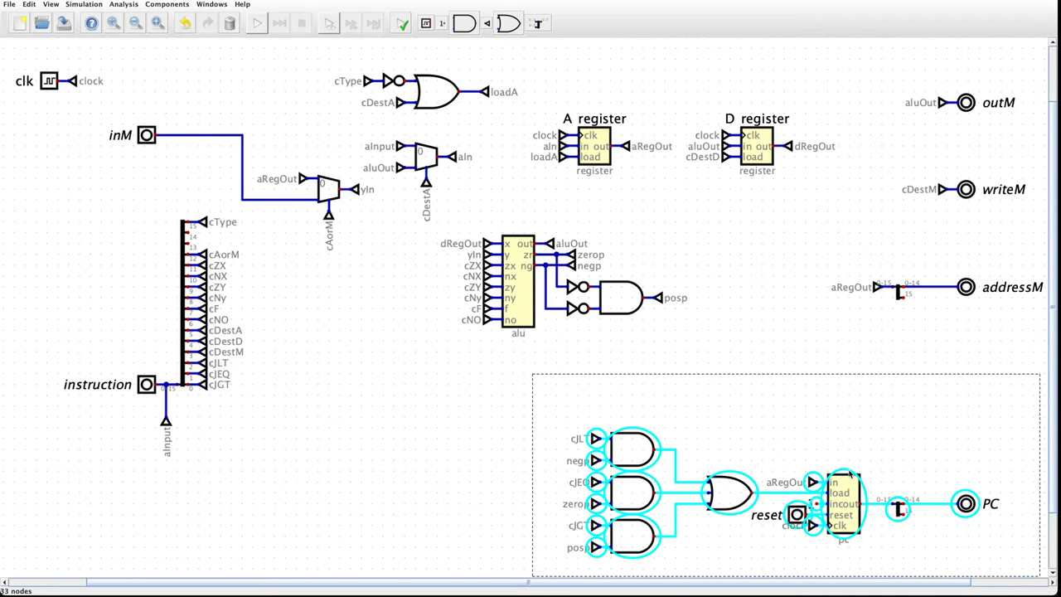
{"action": "left_click_drag", "start_coordinate": [849, 474], "coordinate": [839, 369]}
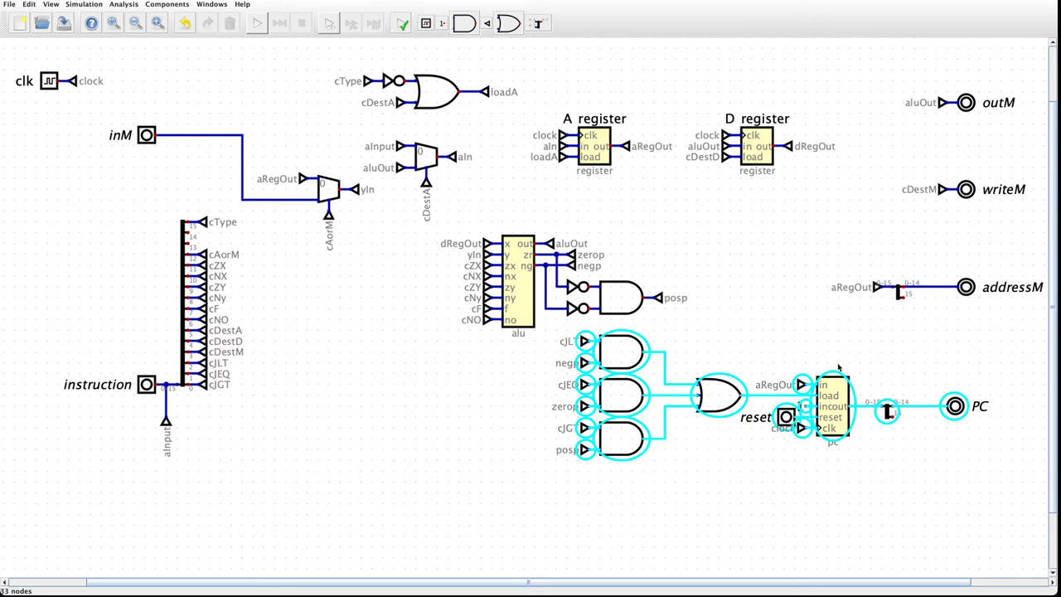
{"action": "left_click", "coordinate": [839, 369]}
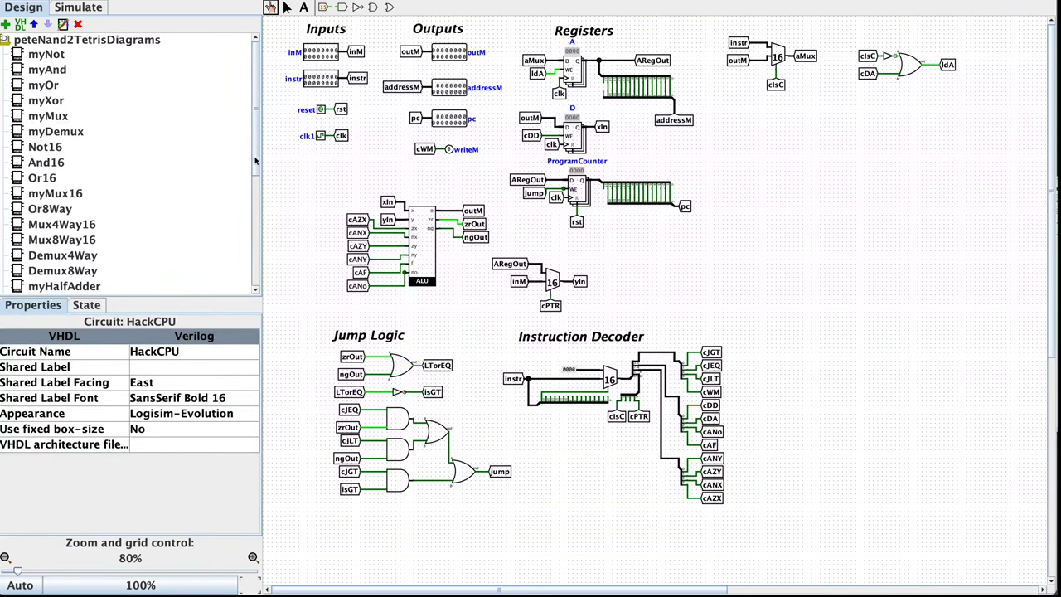
{"action": "left_click_drag", "start_coordinate": [253, 157], "coordinate": [259, 212]}
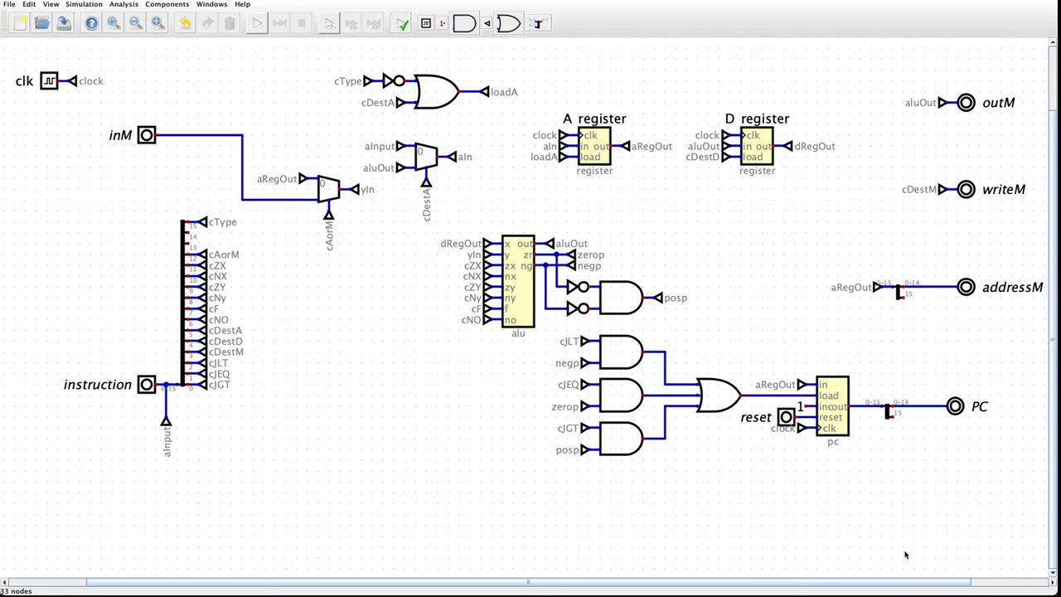
- Simulate with the instruction input set to 0x56 and inspect pin values, outM reading FFFF
{"action": "scroll", "coordinate": [829, 572], "scroll_direction": "left", "scroll_amount": 2}
{"action": "scroll", "coordinate": [829, 572], "scroll_direction": "down", "scroll_amount": 1}
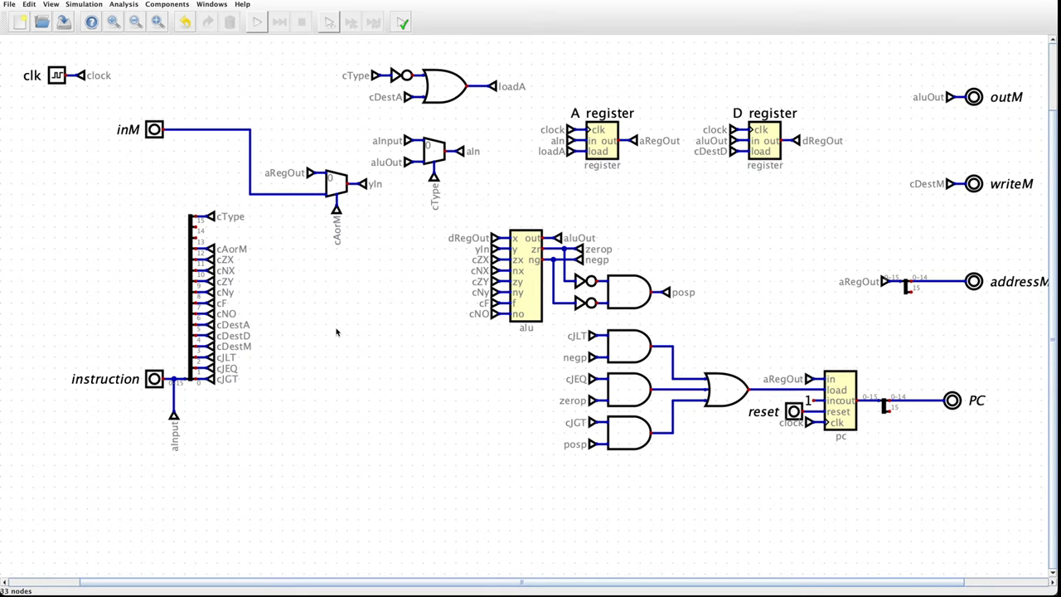
{"action": "left_click", "coordinate": [257, 24]}
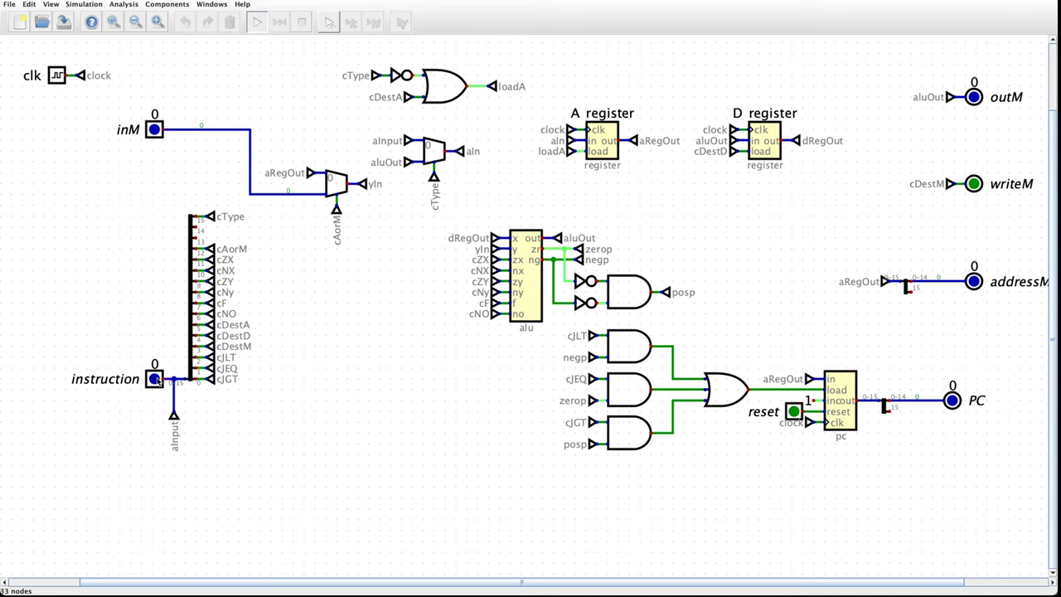
{"action": "left_click", "coordinate": [155, 379]}
{"action": "type", "text": "0x56"}
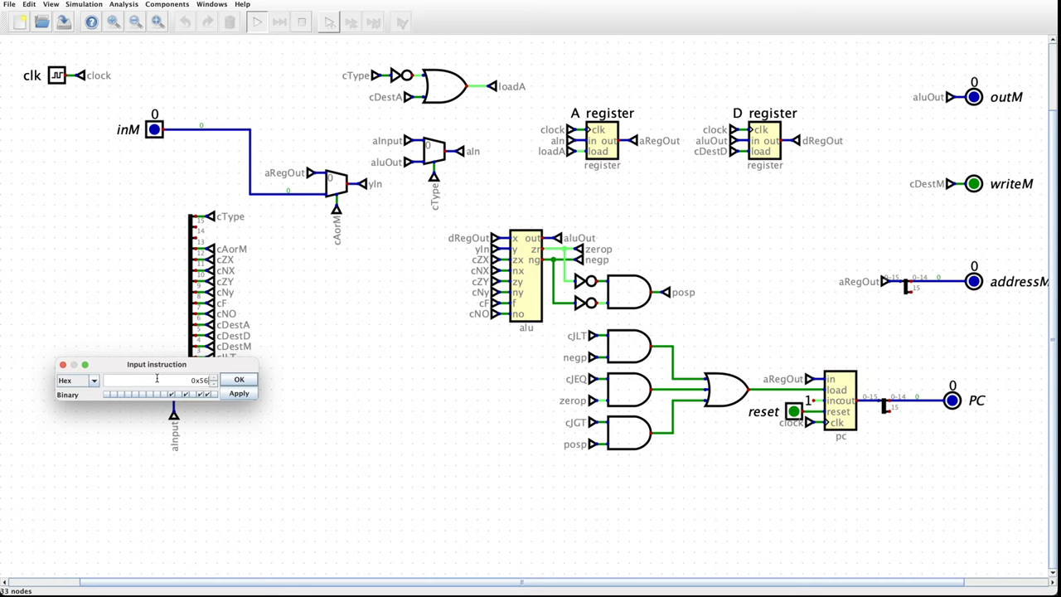
{"action": "key", "text": "Return"}
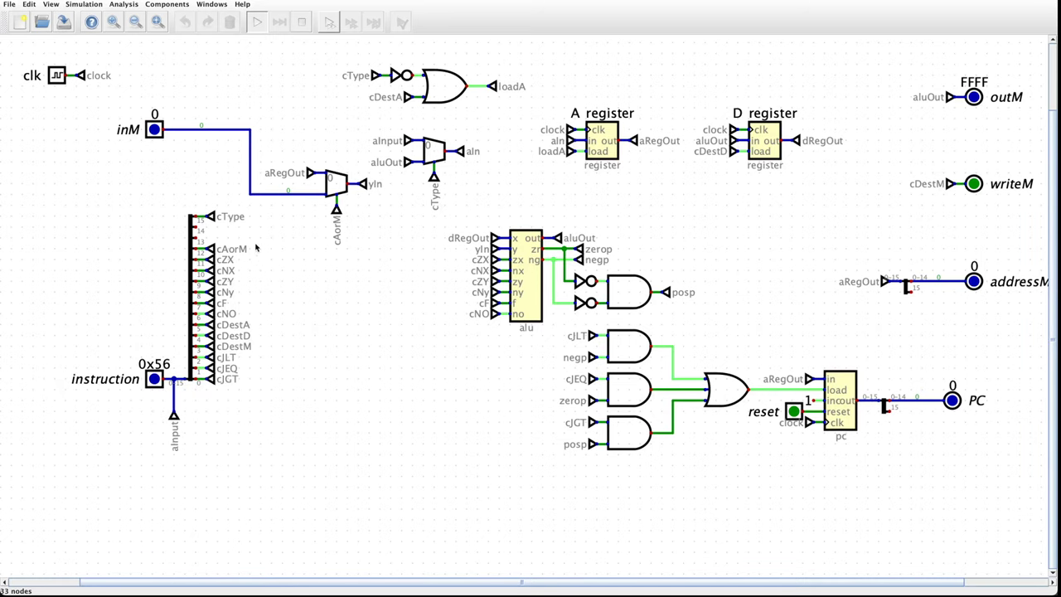
{"action": "mouse_move", "coordinate": [199, 218]}
{"action": "mouse_move", "coordinate": [476, 93]}
{"action": "mouse_move", "coordinate": [578, 143]}
- Stop the simulation and delete both aIn tunnels between the A-input multiplexer and A register
{"action": "left_click", "coordinate": [311, 30]}
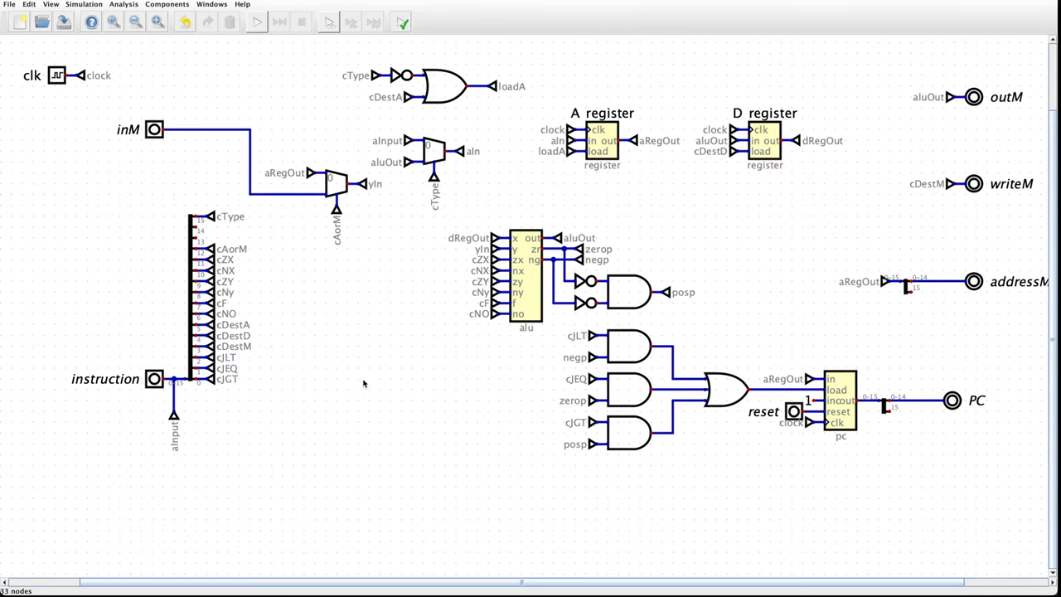
{"action": "key", "text": "ctrl+z"}
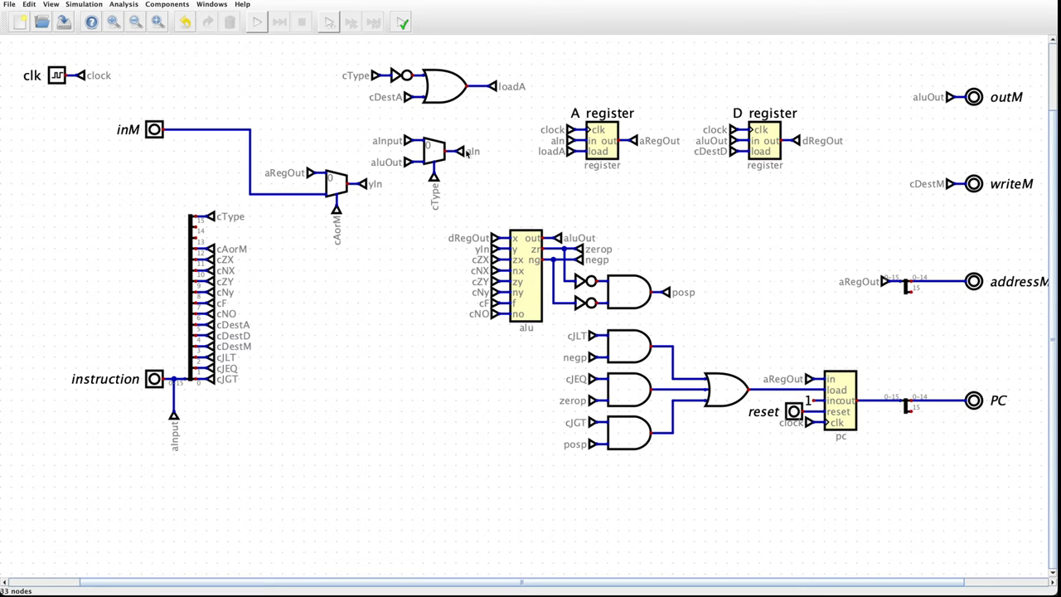
{"action": "left_click_drag", "start_coordinate": [454, 136], "coordinate": [487, 175]}
{"action": "key", "text": "Delete"}
{"action": "left_click", "coordinate": [540, 141]}
{"action": "left_click_drag", "start_coordinate": [539, 141], "coordinate": [543, 141]}
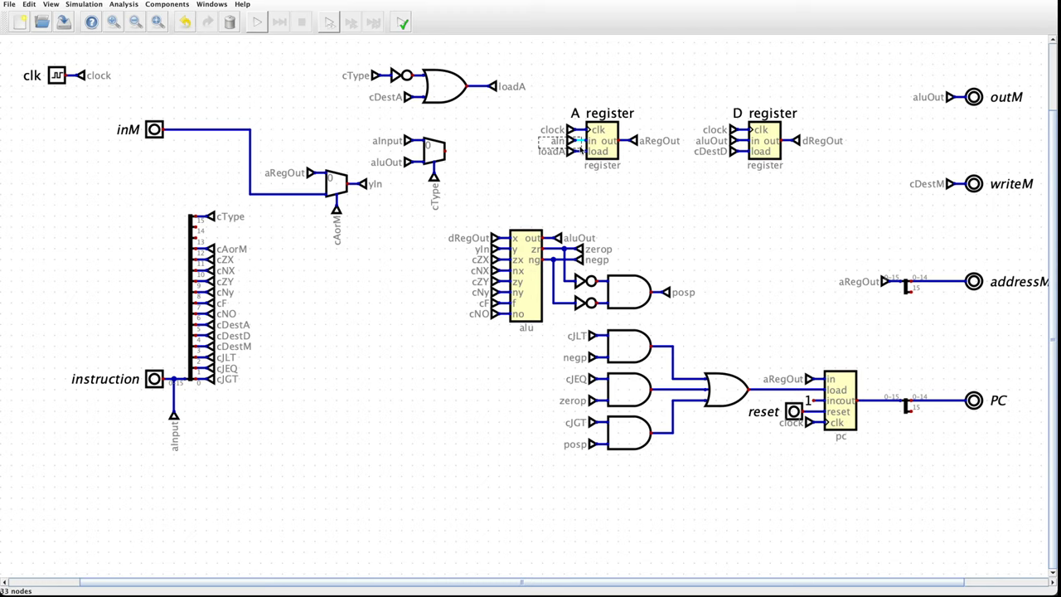
{"action": "left_click", "coordinate": [520, 161]}
{"action": "left_click_drag", "start_coordinate": [532, 130], "coordinate": [574, 149]}
{"action": "key", "text": "Delete"}
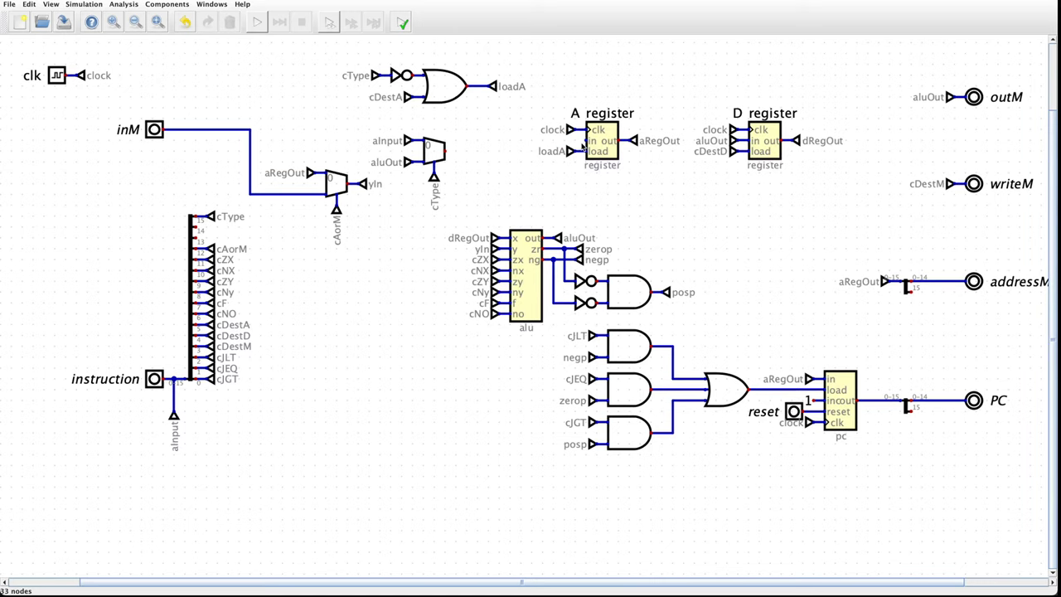
- Delete the aInput tunnel under the instruction input pin
{"action": "left_click_drag", "start_coordinate": [470, 191], "coordinate": [584, 141]}
{"action": "left_click", "coordinate": [437, 122]}
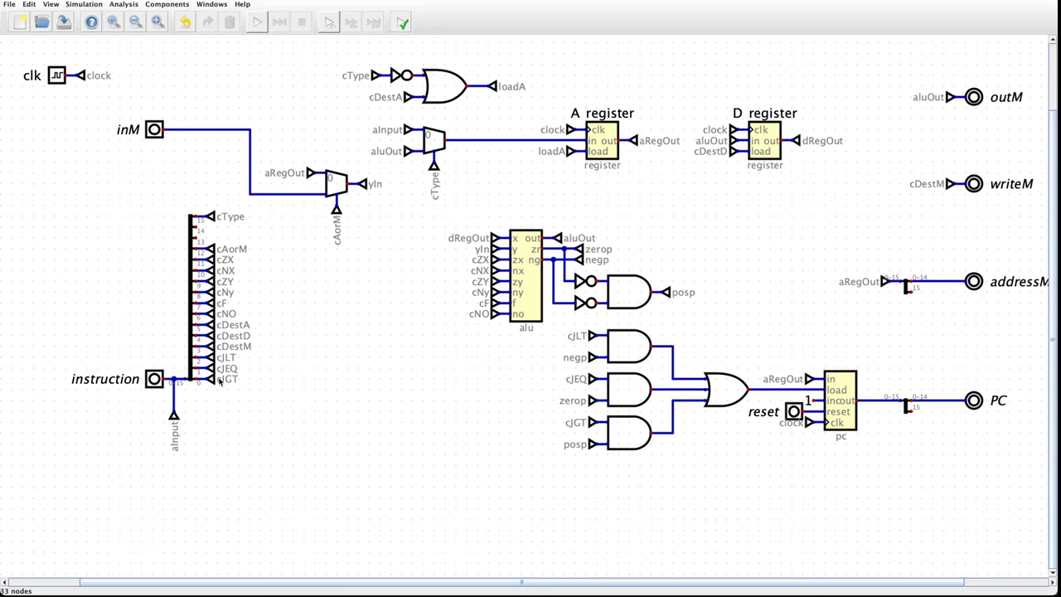
{"action": "left_click_drag", "start_coordinate": [212, 438], "coordinate": [155, 406]}
{"action": "key", "text": "Delete"}
- Add a 16-bit multiplexer near the instruction pin and select the addressM splitter for copying
{"action": "key", "text": "ctrl+z"}
{"action": "left_click", "coordinate": [176, 9]}
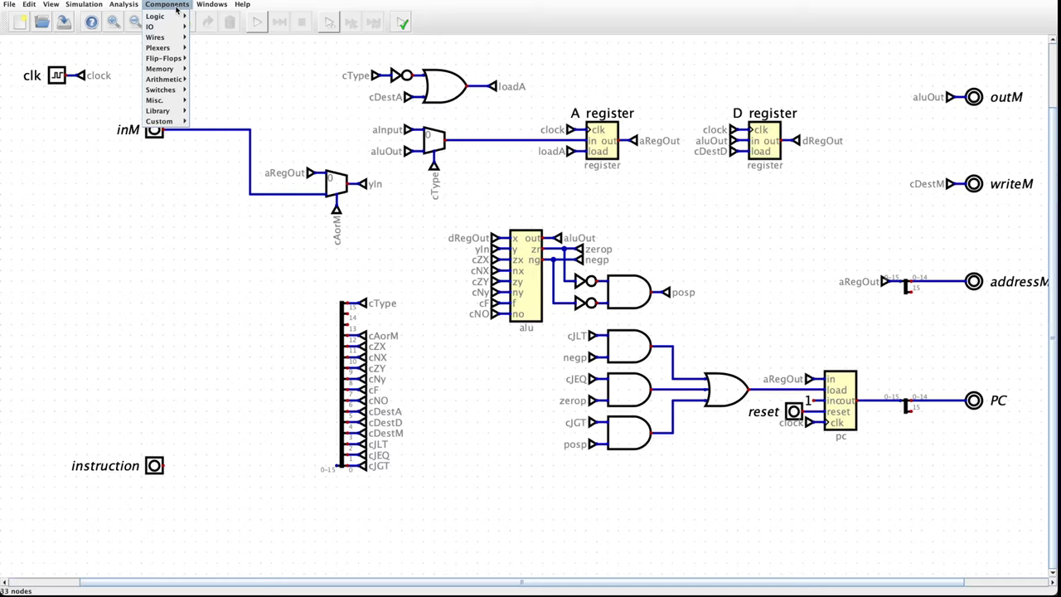
{"action": "mouse_move", "coordinate": [181, 47]}
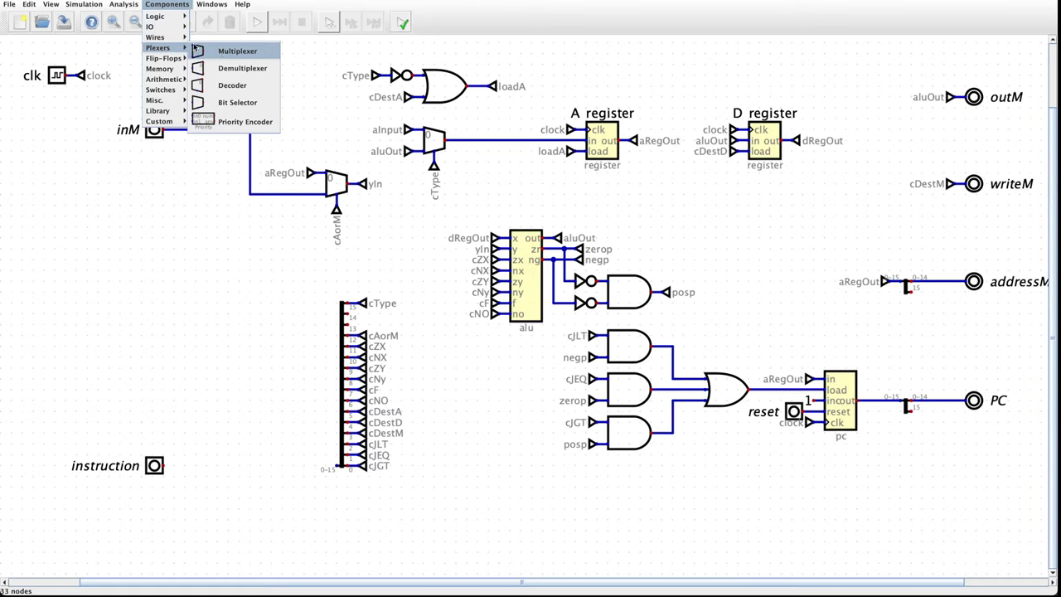
{"action": "left_click", "coordinate": [220, 52]}
{"action": "left_click", "coordinate": [252, 467]}
{"action": "double_click", "coordinate": [252, 462]}
{"action": "left_click", "coordinate": [278, 455]}
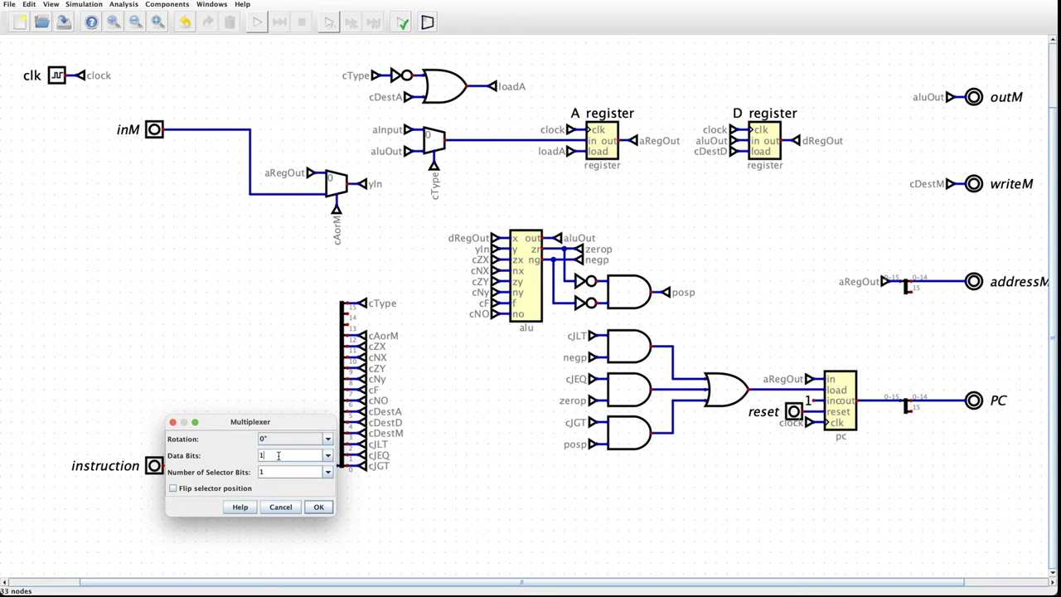
{"action": "type", "text": "6"}
{"action": "key", "text": "Return"}
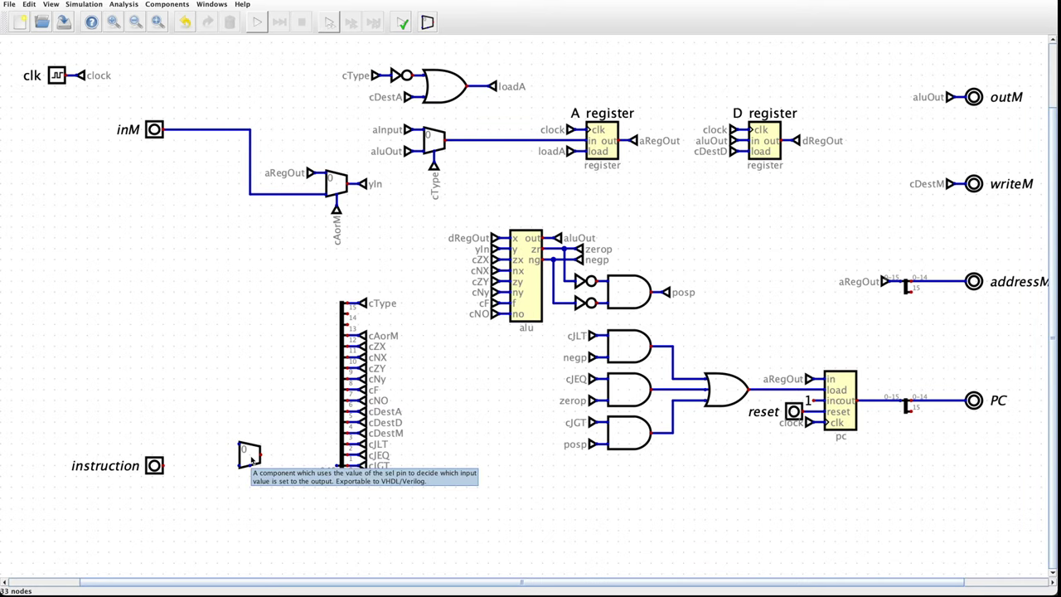
{"action": "left_click", "coordinate": [906, 285]}
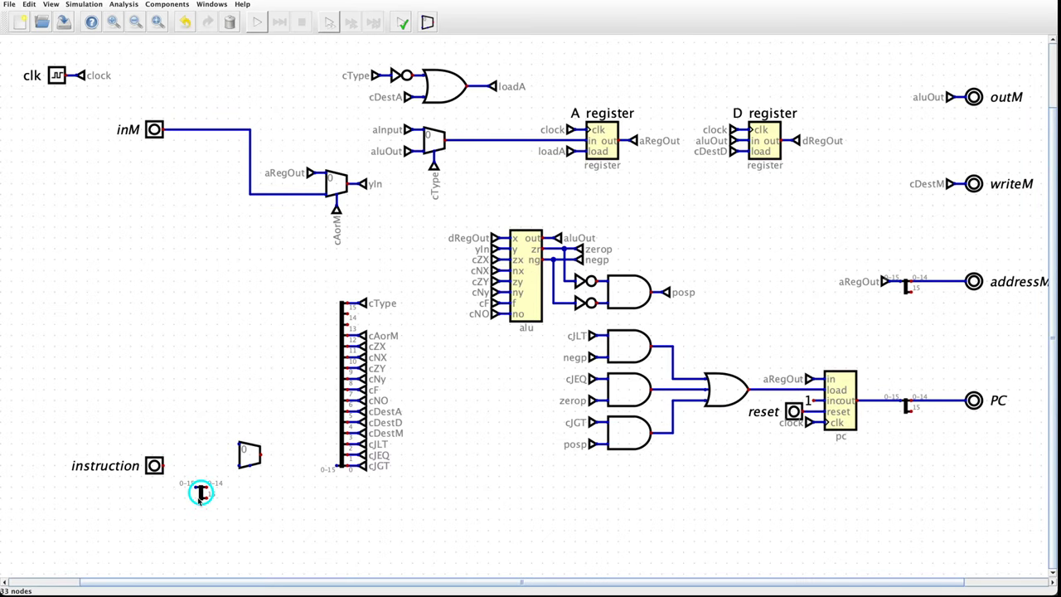
- Place the copied splitter and wire the instruction input to it and the multiplexer
{"action": "left_click", "coordinate": [201, 493]}
{"action": "left_click_drag", "start_coordinate": [206, 498], "coordinate": [248, 470]}
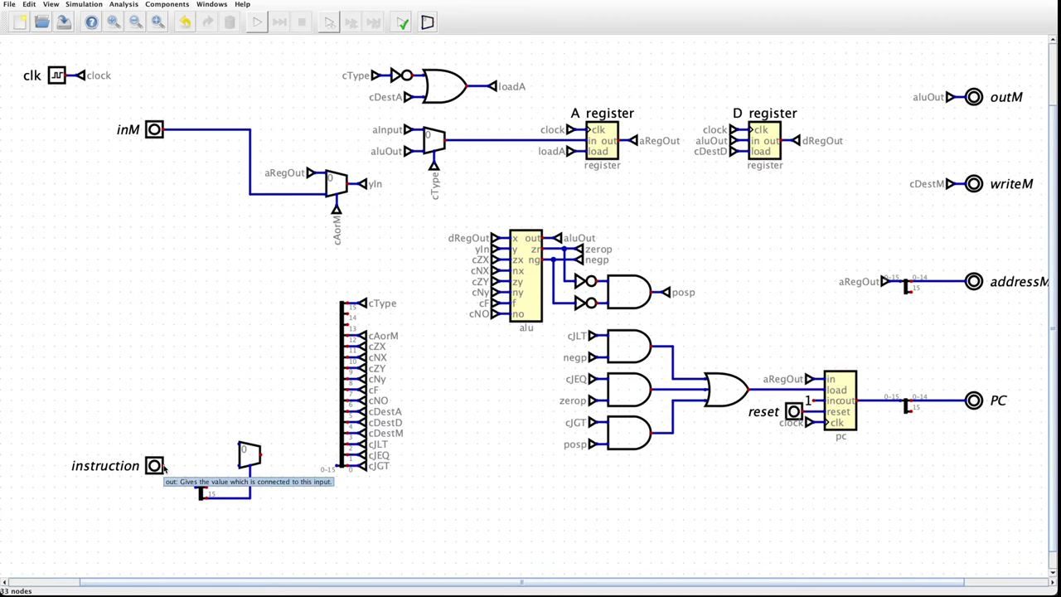
{"action": "left_click_drag", "start_coordinate": [164, 467], "coordinate": [198, 487]}
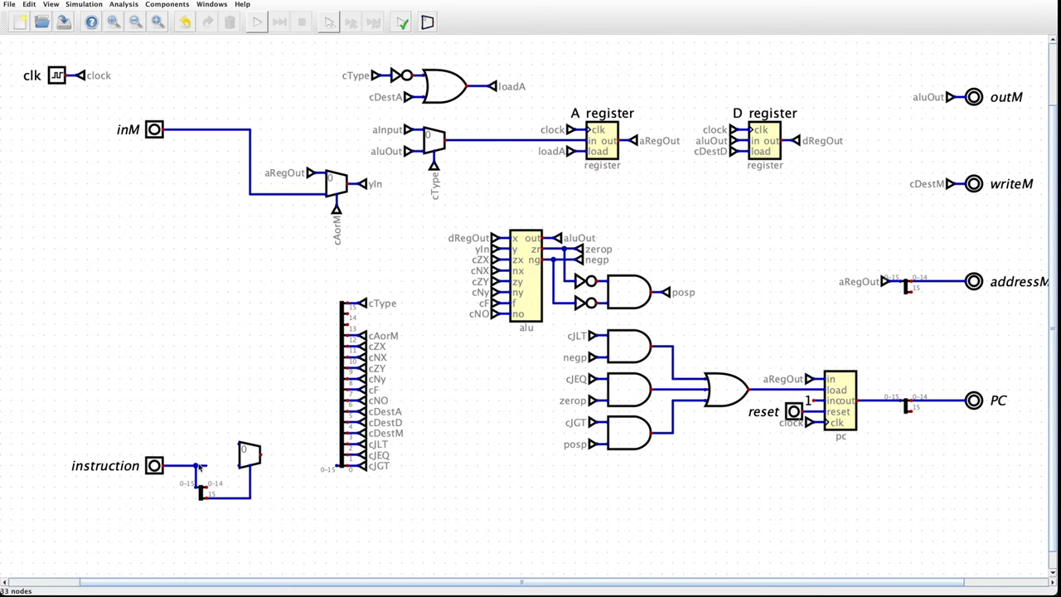
{"action": "left_click_drag", "start_coordinate": [208, 467], "coordinate": [238, 468]}
- Move the control-bit splitter group beside the multiplexer
{"action": "left_click_drag", "start_coordinate": [417, 490], "coordinate": [311, 233]}
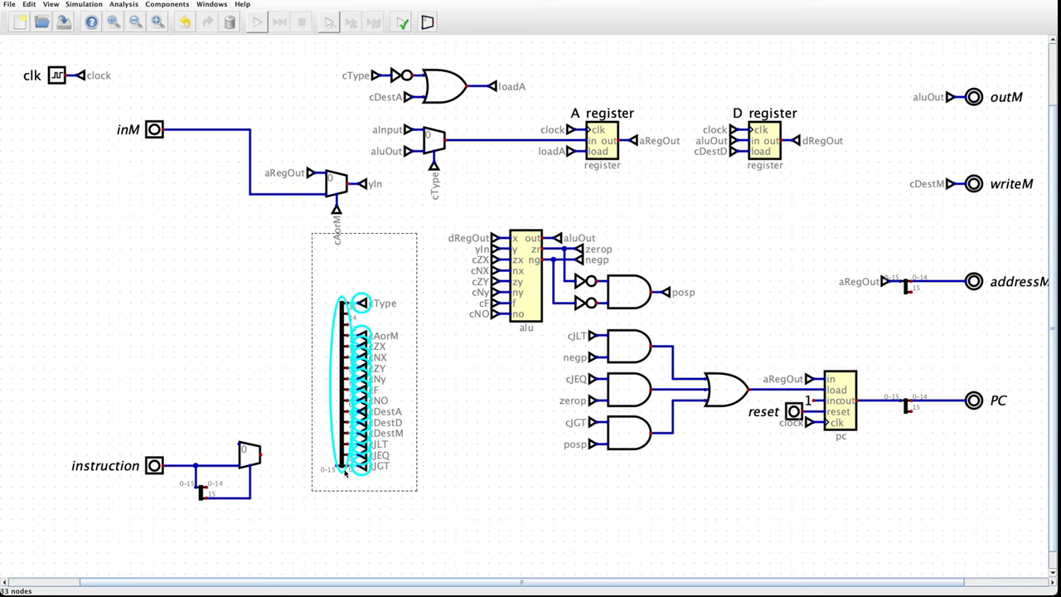
{"action": "left_click_drag", "start_coordinate": [344, 472], "coordinate": [286, 457]}
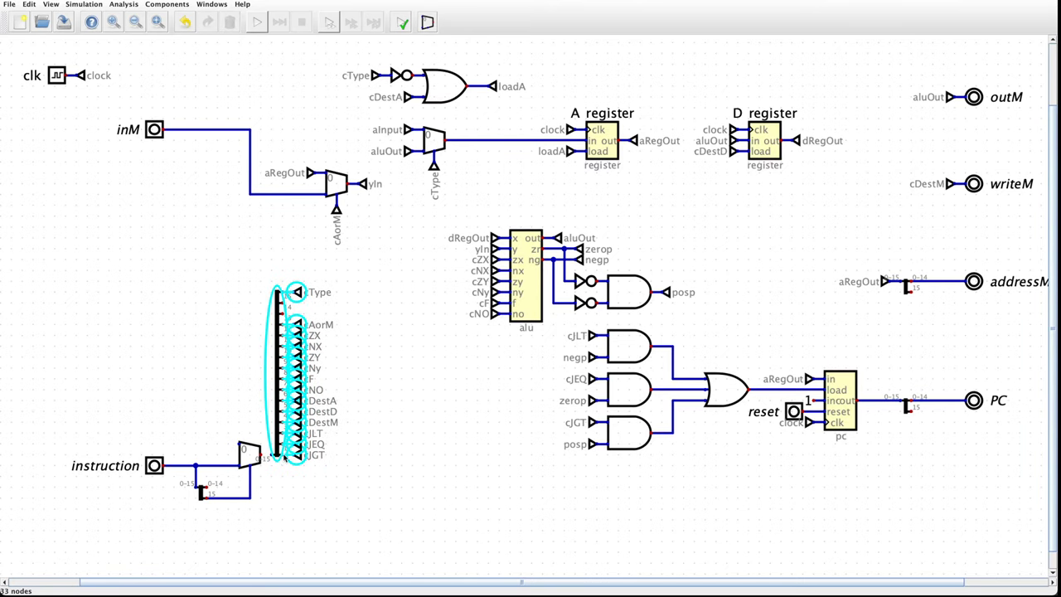
{"action": "left_click", "coordinate": [287, 457]}
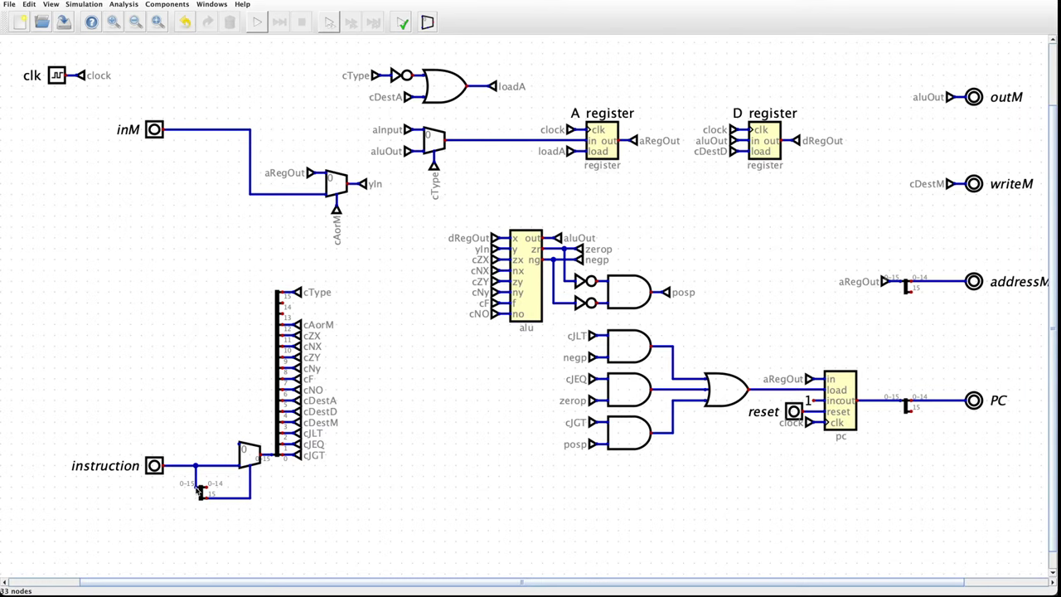
- Paste an aInput tunnel below the instruction wire, rotated to face upward
{"action": "mouse_move", "coordinate": [200, 493]}
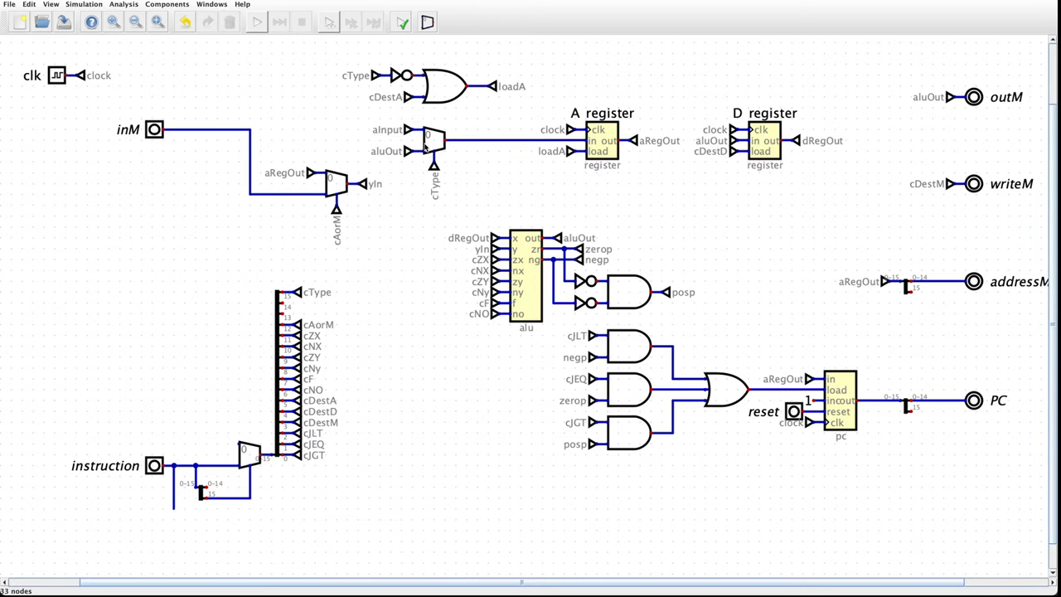
{"action": "key", "text": "ctrl+v"}
{"action": "left_click_drag", "start_coordinate": [348, 168], "coordinate": [175, 514]}
{"action": "key", "text": "Up"}
{"action": "left_click", "coordinate": [236, 513]}
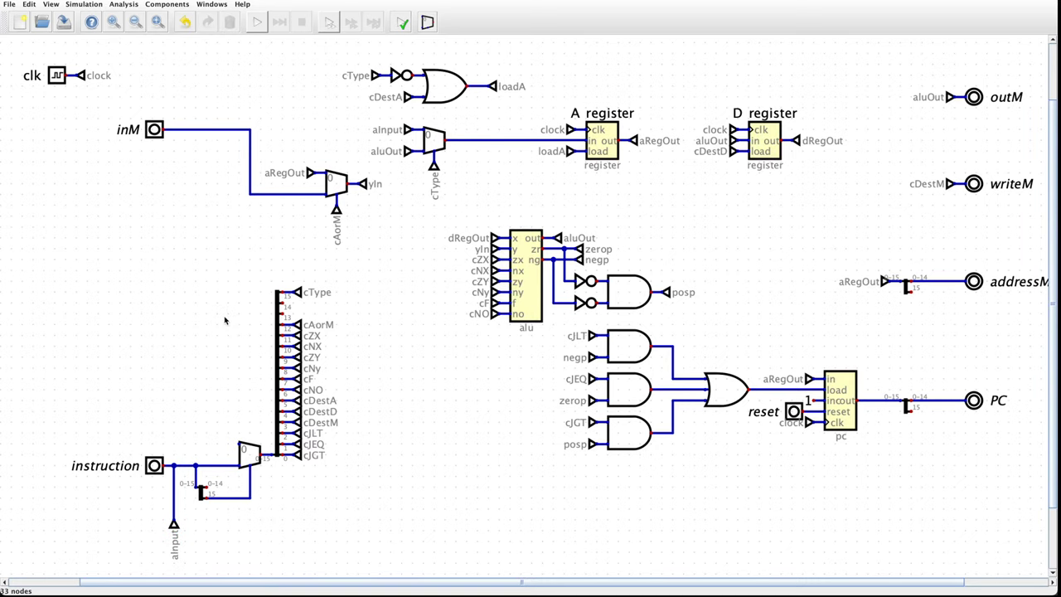
- Place a Constant value at the multiplexer input and set its value to 0x0
{"action": "left_click", "coordinate": [162, 5]}
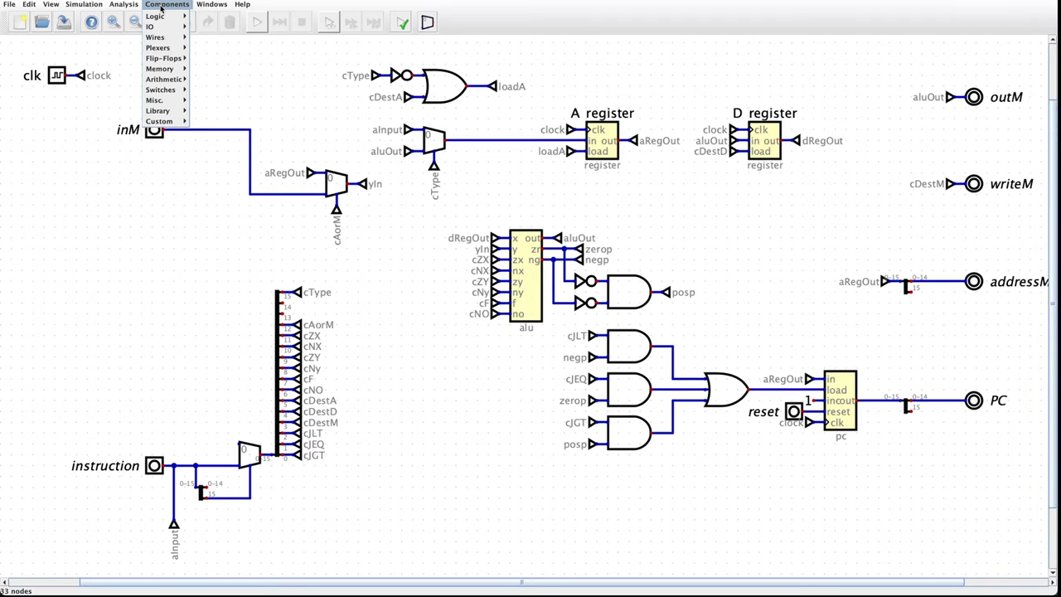
{"action": "mouse_move", "coordinate": [169, 38]}
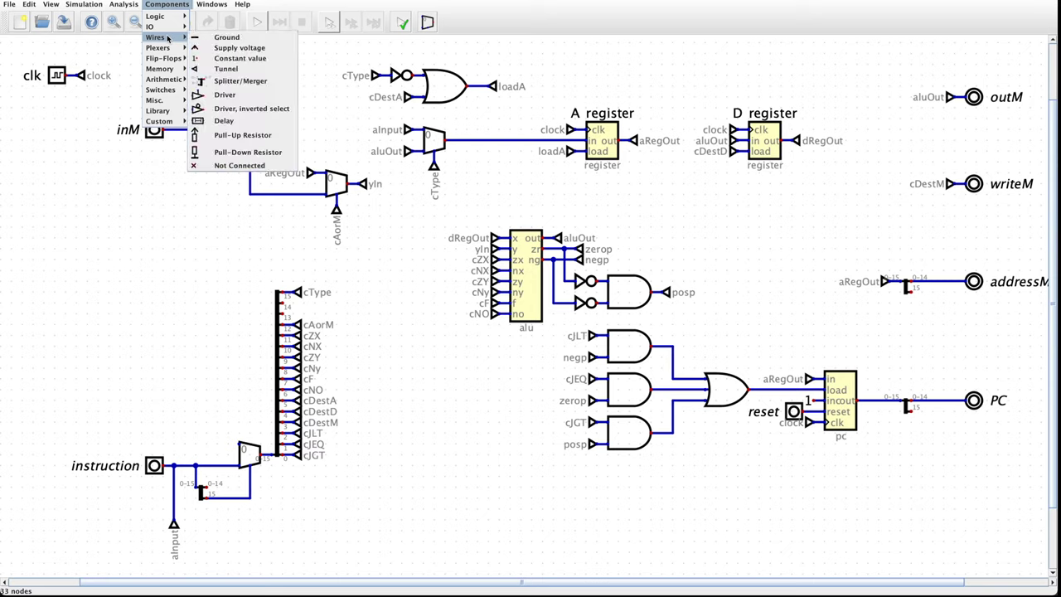
{"action": "left_click", "coordinate": [229, 59]}
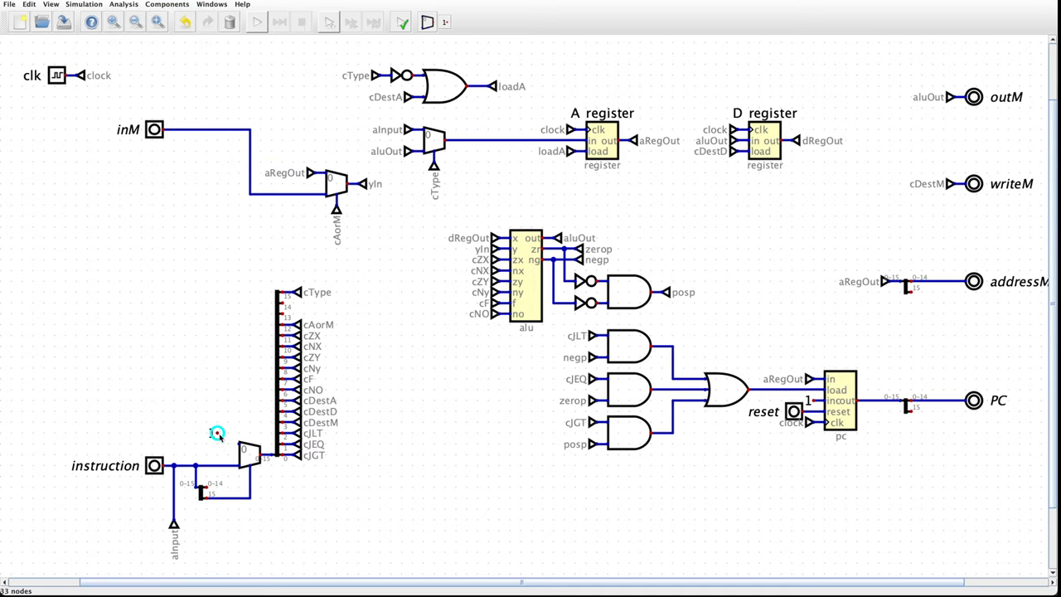
{"action": "left_click", "coordinate": [230, 448]}
{"action": "double_click", "coordinate": [223, 446]}
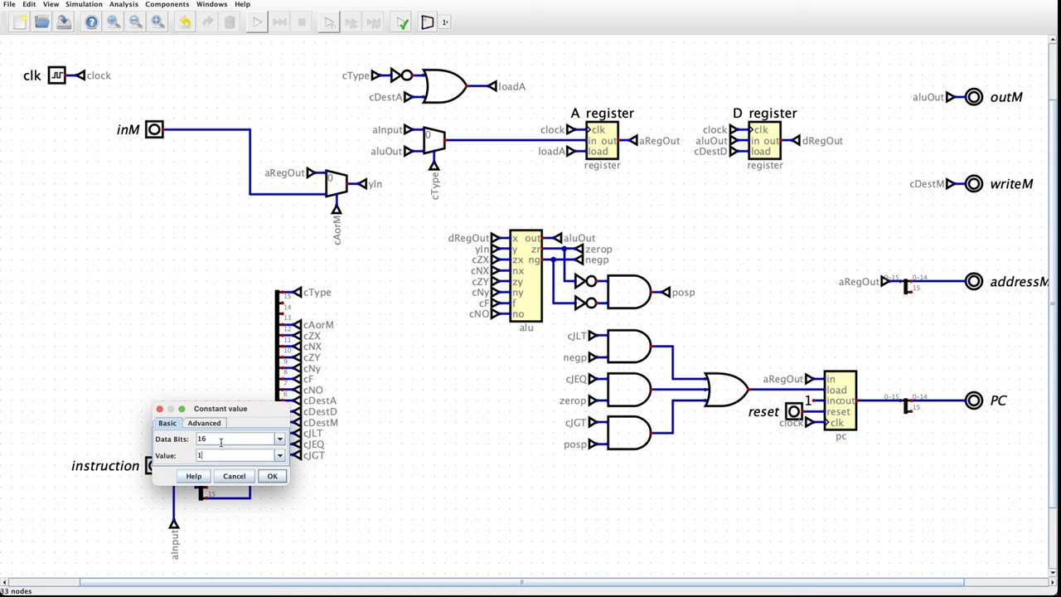
{"action": "key", "text": "BackSpace"}
{"action": "type", "text": "0x0"}
{"action": "left_click", "coordinate": [271, 476]}
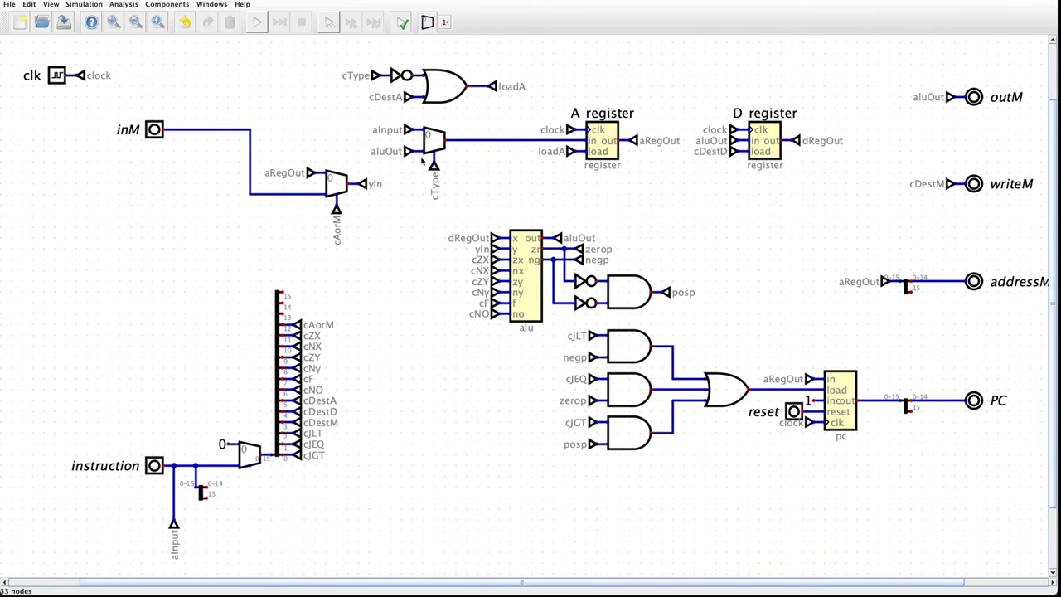
- Copy the cType tunnel and attach it, facing left, to instruction splitter bit 15
{"action": "left_click_drag", "start_coordinate": [420, 157], "coordinate": [463, 199]}
{"action": "key", "text": "ctrl+c"}
{"action": "key", "text": "ctrl+v"}
{"action": "mouse_move", "coordinate": [228, 485]}
{"action": "left_mouse_down"}
{"action": "mouse_move", "coordinate": [240, 500]}
{"action": "mouse_move", "coordinate": [218, 490]}
{"action": "mouse_move", "coordinate": [223, 498]}
{"action": "left_mouse_up"}
{"action": "key", "text": "Left"}
{"action": "left_click_drag", "start_coordinate": [220, 504], "coordinate": [222, 495]}
{"action": "left_click", "coordinate": [214, 497]}
- Add a cType tunnel under the multiplexer and attach it to the select input
{"action": "left_click", "coordinate": [250, 480]}
{"action": "left_click_drag", "start_coordinate": [250, 481], "coordinate": [252, 471]}
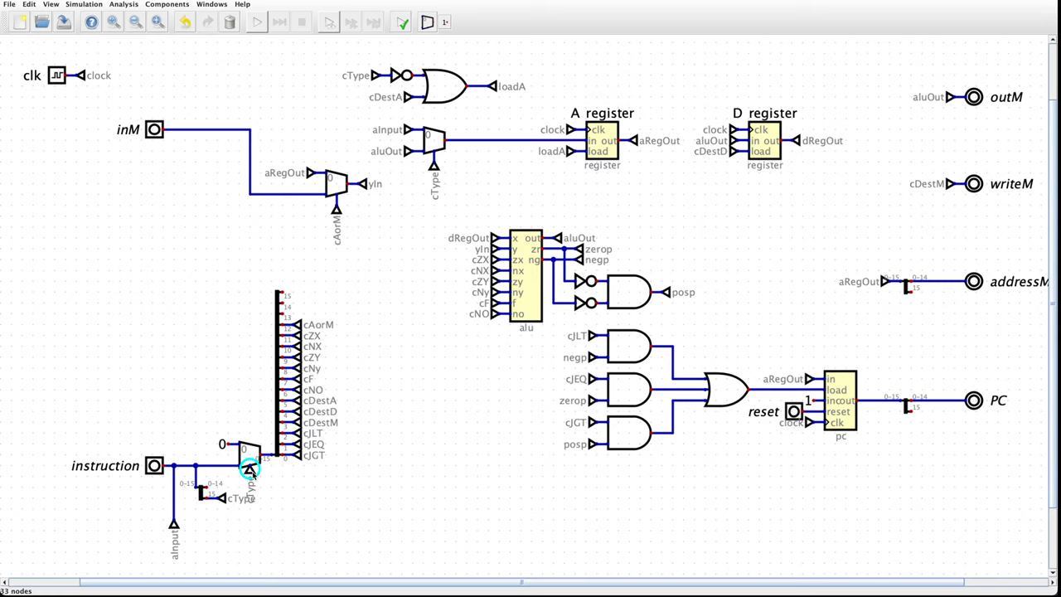
{"action": "left_click", "coordinate": [201, 492]}
{"action": "left_click", "coordinate": [221, 497], "text": "shift"}
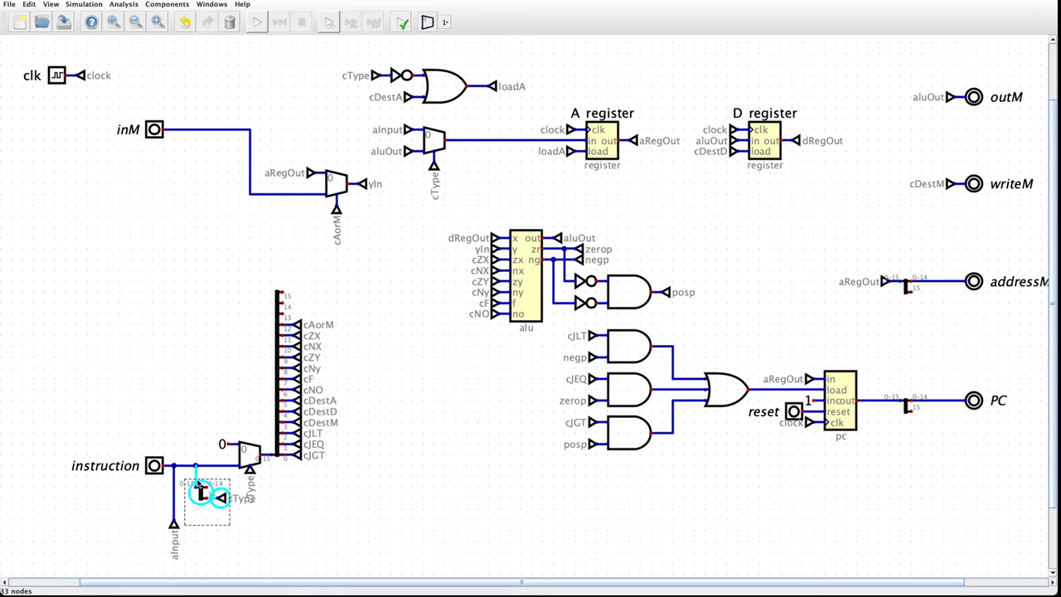
{"action": "left_click", "coordinate": [198, 481]}
{"action": "left_click_drag", "start_coordinate": [183, 477], "coordinate": [224, 549]}
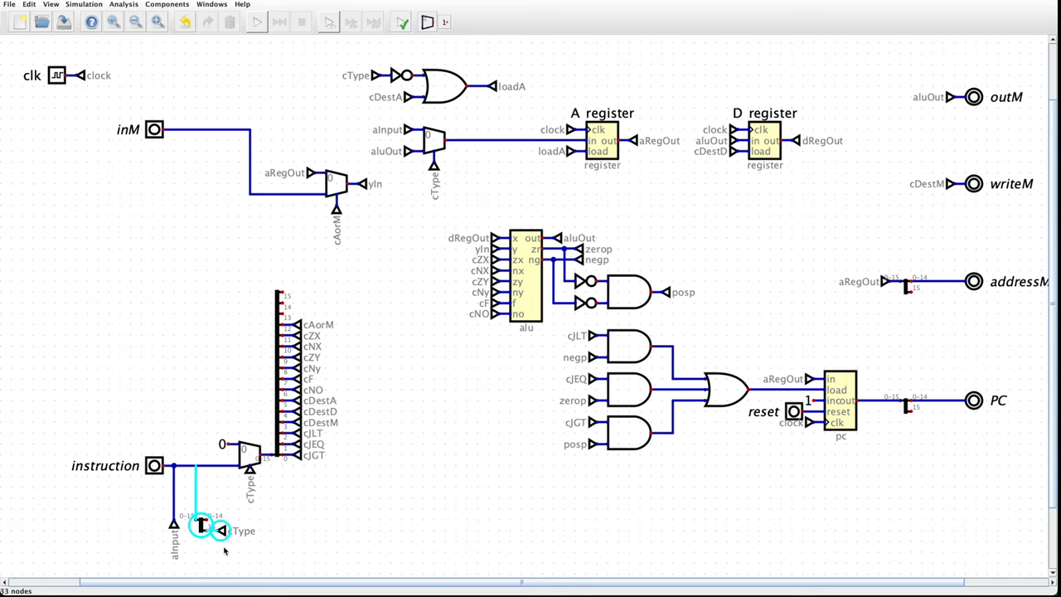
{"action": "left_click", "coordinate": [250, 479]}
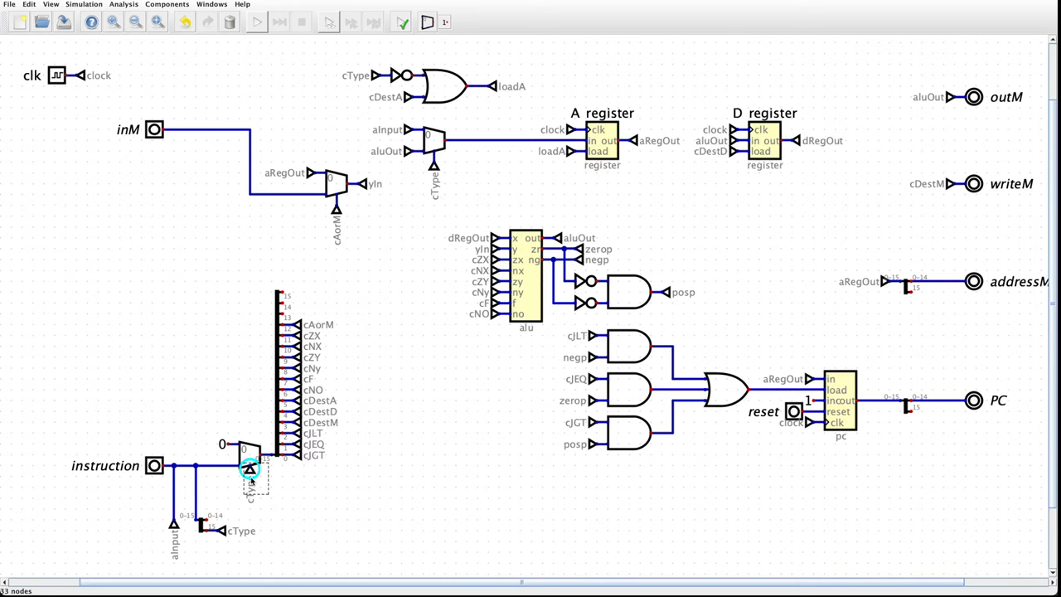
{"action": "left_click_drag", "start_coordinate": [252, 479], "coordinate": [250, 480]}
{"action": "left_click", "coordinate": [259, 23]}
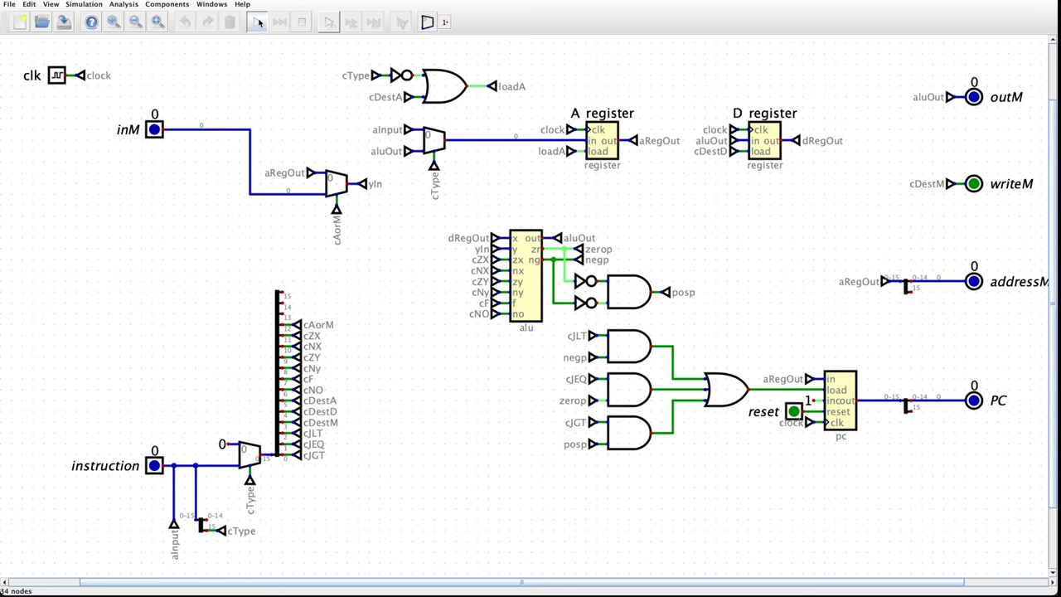
{"action": "left_click", "coordinate": [155, 466]}
{"action": "key", "text": "BackSpace"}
{"action": "key", "text": "BackSpace"}
{"action": "key", "text": "BackSpace"}
{"action": "type", "text": "0x56"}
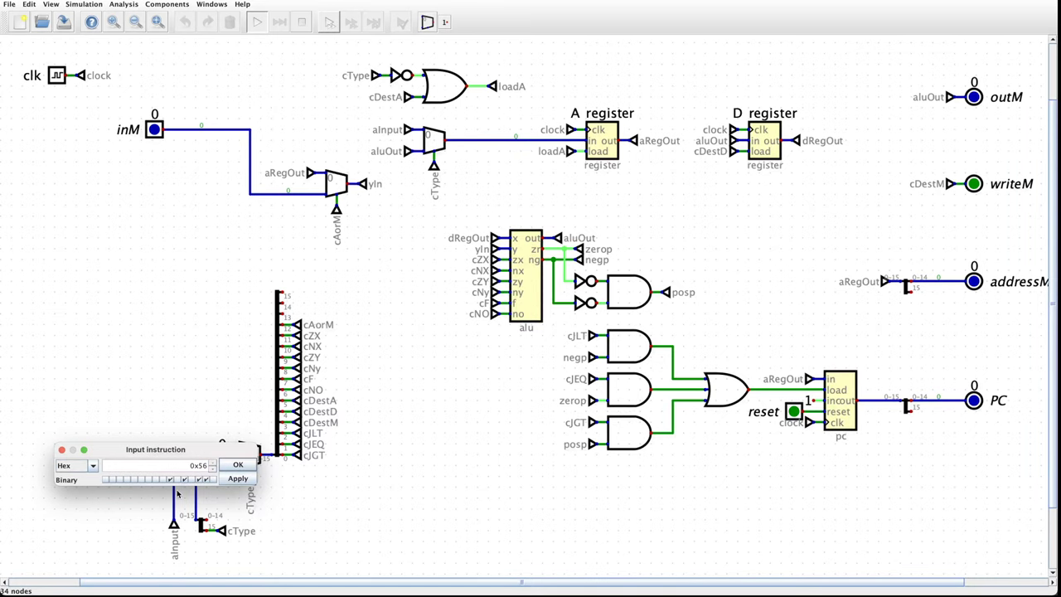
{"action": "left_click", "coordinate": [235, 479]}
{"action": "mouse_move", "coordinate": [528, 145]}
{"action": "mouse_move", "coordinate": [551, 239]}
{"action": "left_click", "coordinate": [60, 77]}
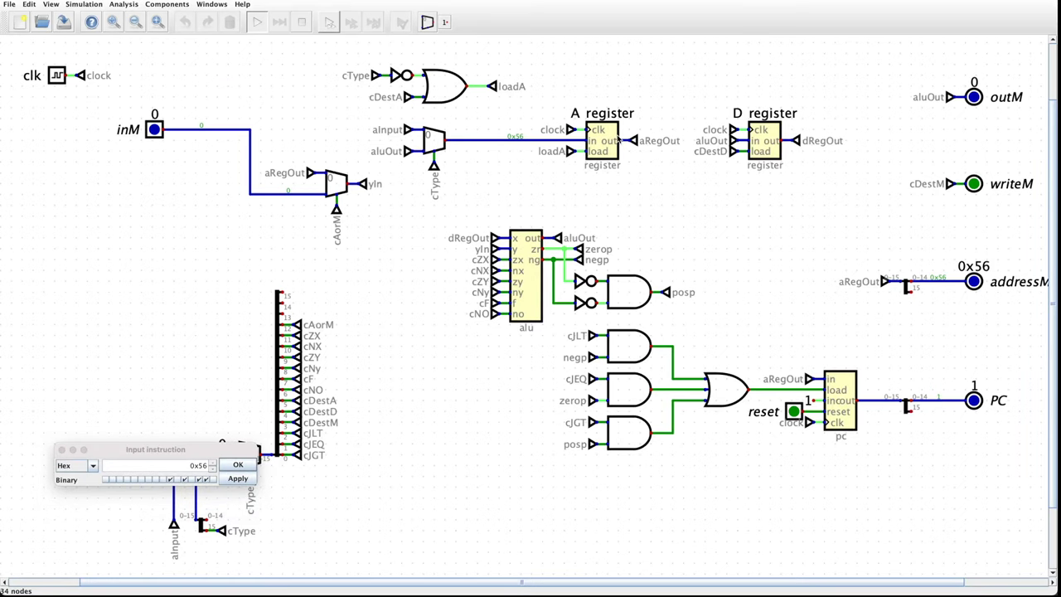
{"action": "mouse_move", "coordinate": [626, 142]}
{"action": "left_click", "coordinate": [254, 466]}
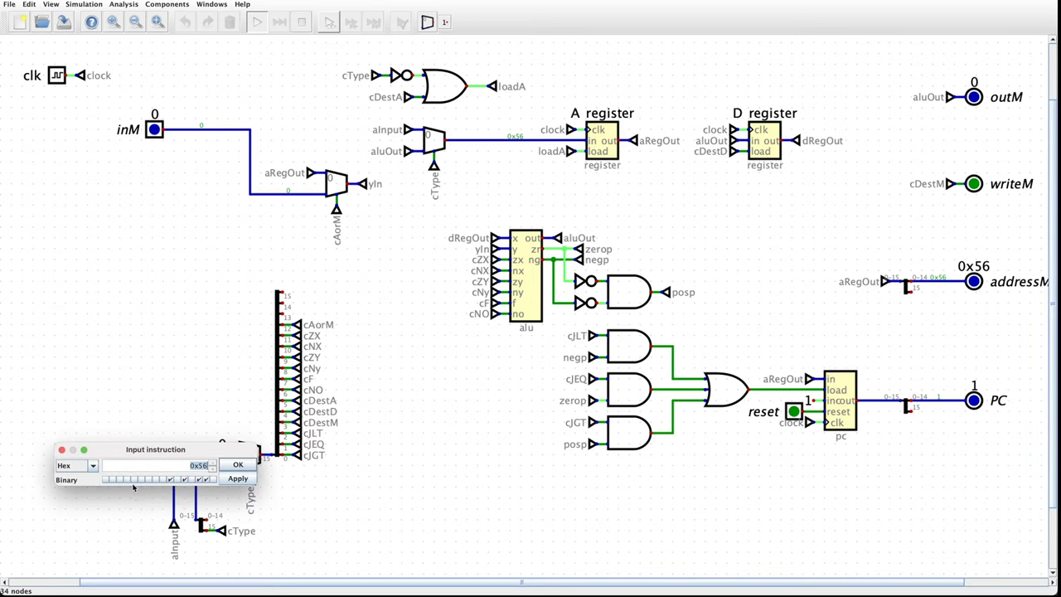
{"action": "left_click", "coordinate": [105, 479]}
{"action": "left_click", "coordinate": [140, 480]}
{"action": "left_click", "coordinate": [164, 480]}
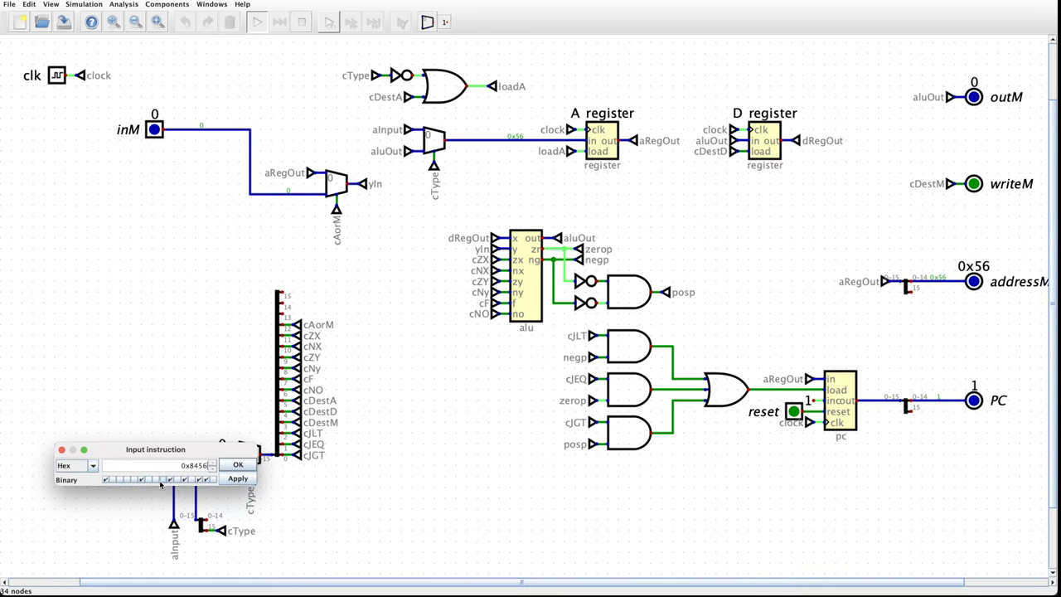
{"action": "left_click", "coordinate": [237, 479]}
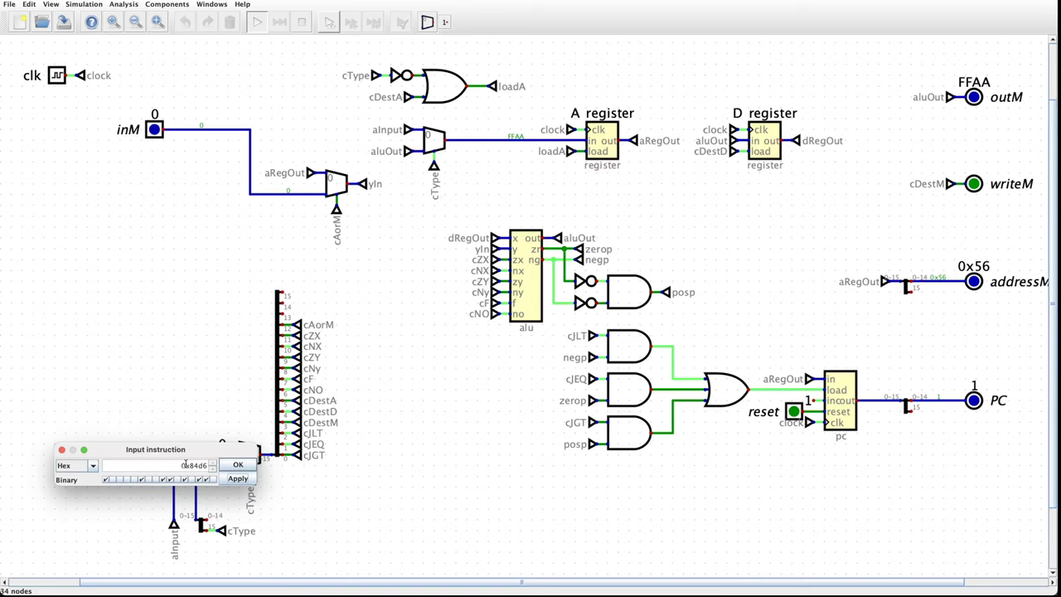
{"action": "left_click", "coordinate": [57, 78]}
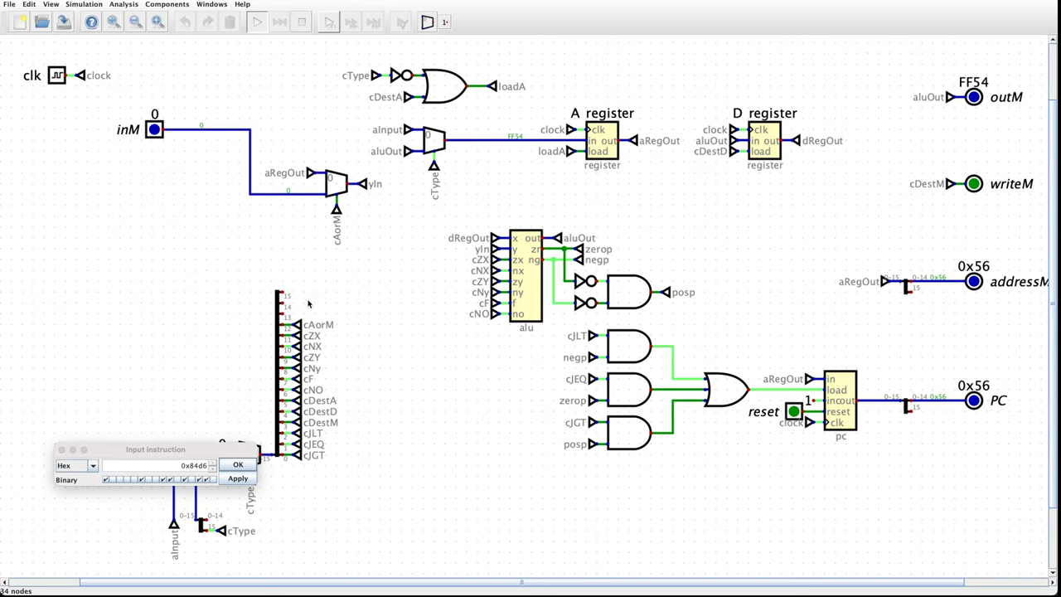
{"action": "left_click", "coordinate": [238, 465]}
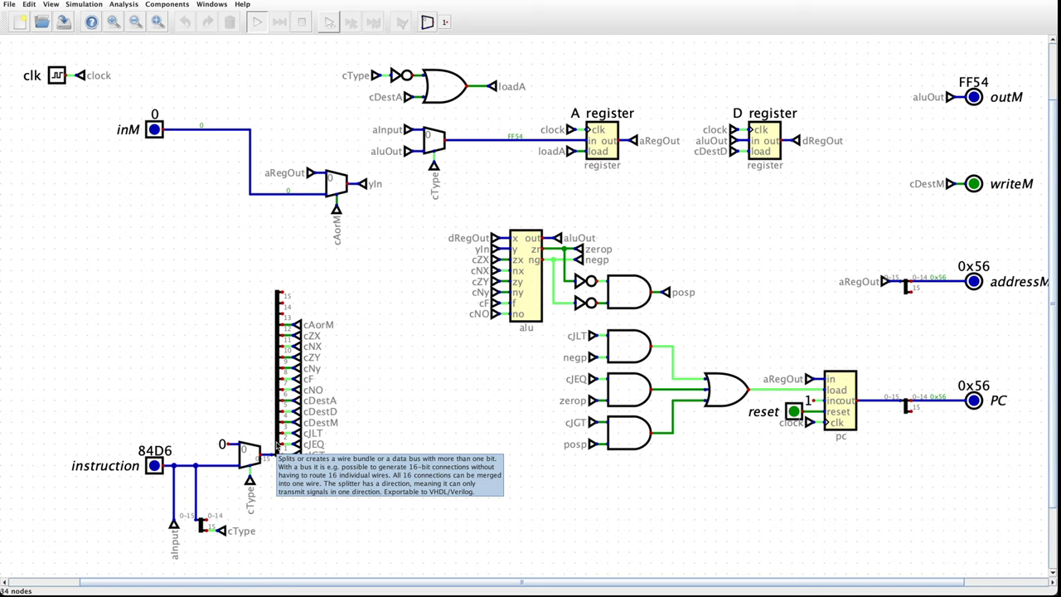
{"action": "key", "text": "Escape"}
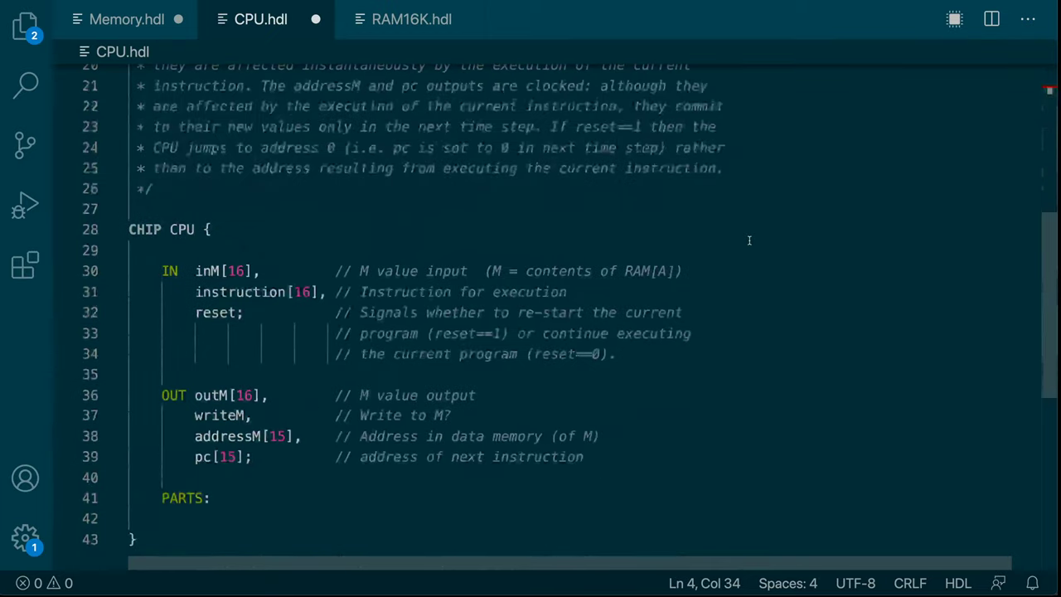
- Add an indented ALU part stub on the line after PARTS
{"action": "scroll", "coordinate": [748, 240], "scroll_direction": "down", "scroll_amount": 1}
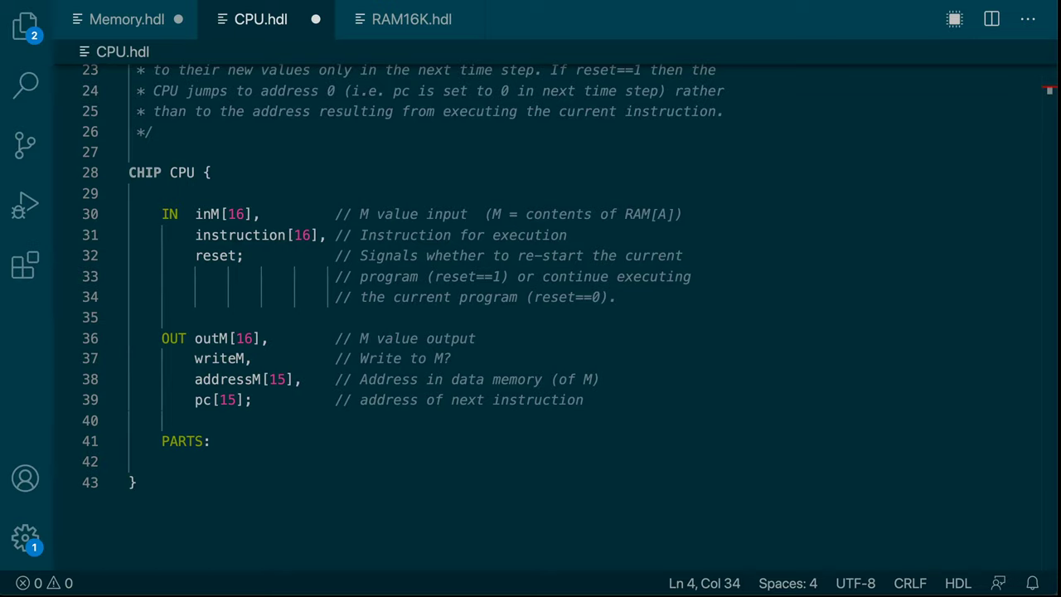
{"action": "left_click", "coordinate": [204, 463]}
{"action": "key", "text": "Return"}
{"action": "type", "text": "ALU"}
{"action": "key", "text": "Return"}
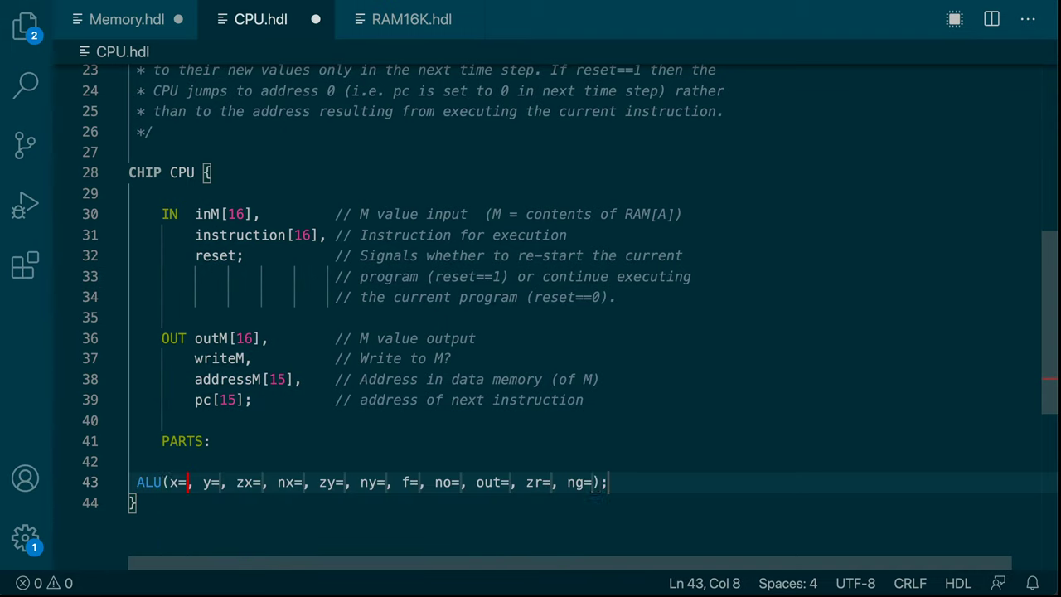
{"action": "key", "text": "Home"}
{"action": "key", "text": "Tab"}
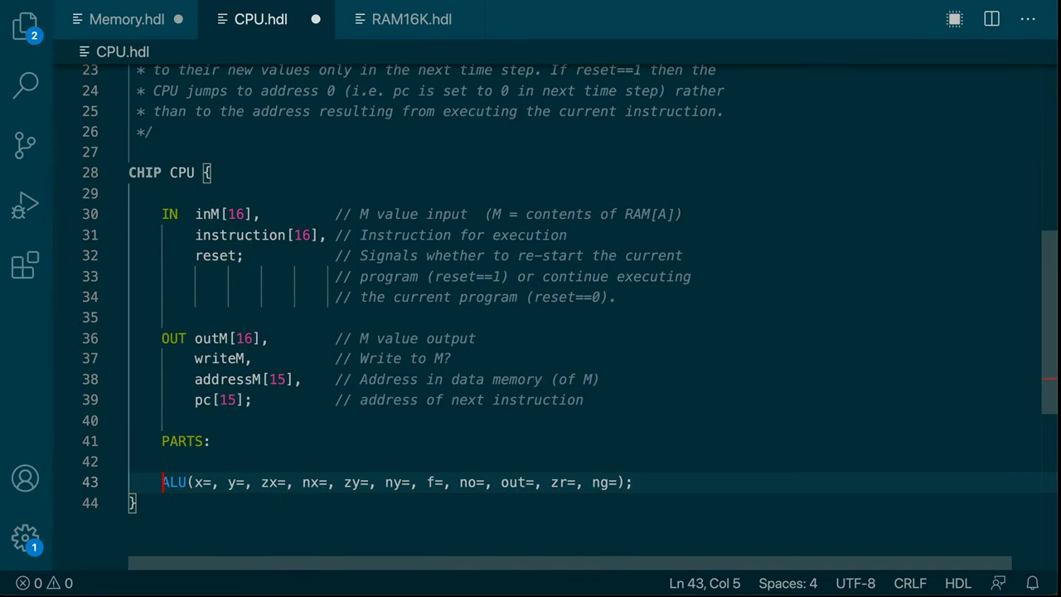
{"action": "key", "text": "End"}
{"action": "key", "text": "Return"}
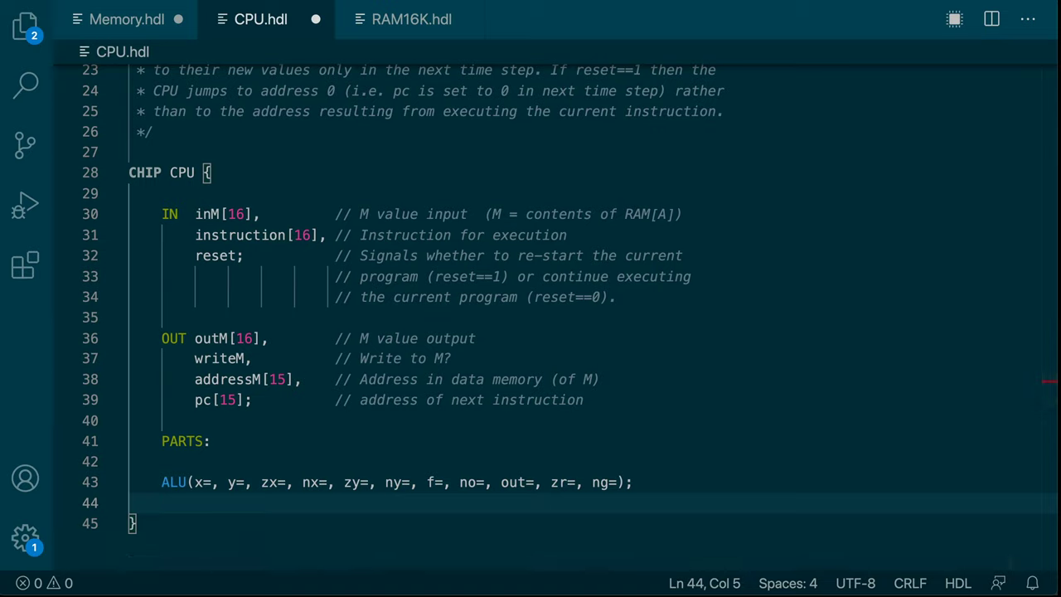
- Add an ARegister part with empty pins below the ALU
{"action": "left_click", "coordinate": [643, 486]}
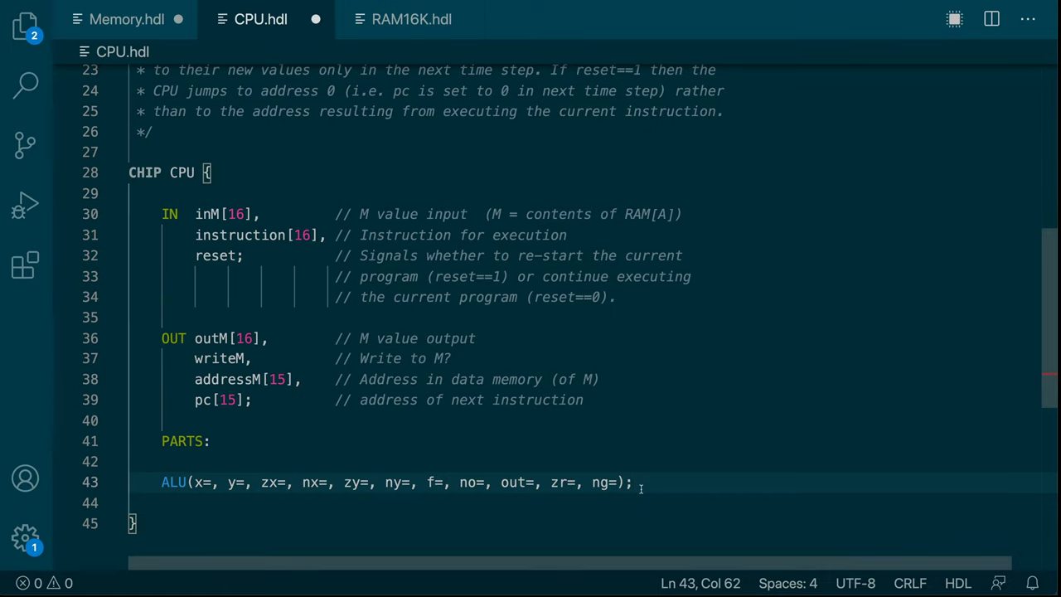
{"action": "key", "text": "Return"}
{"action": "type", "text": "AR"}
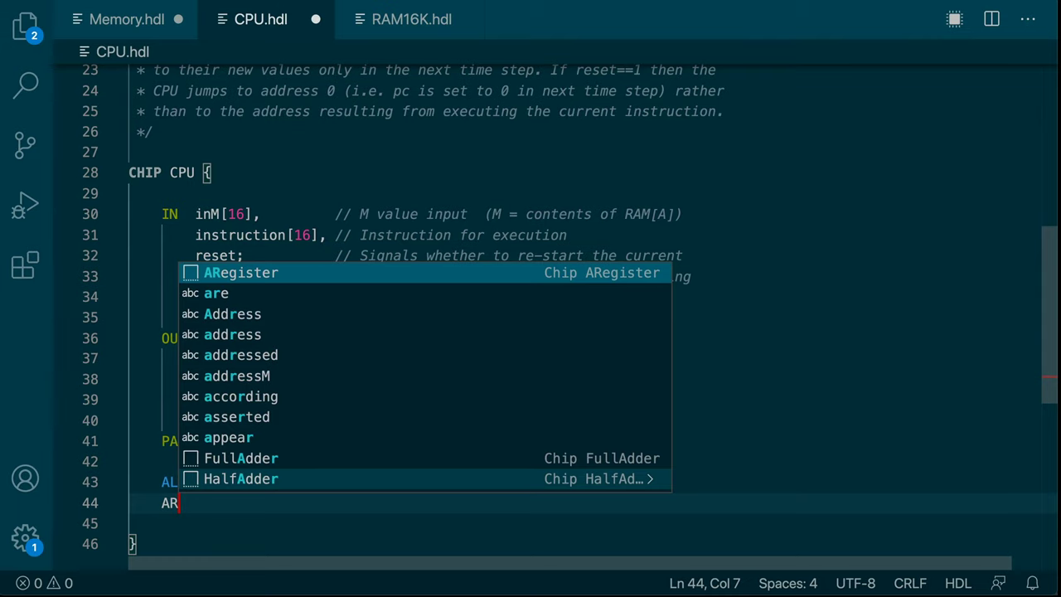
{"action": "key", "text": "Return"}
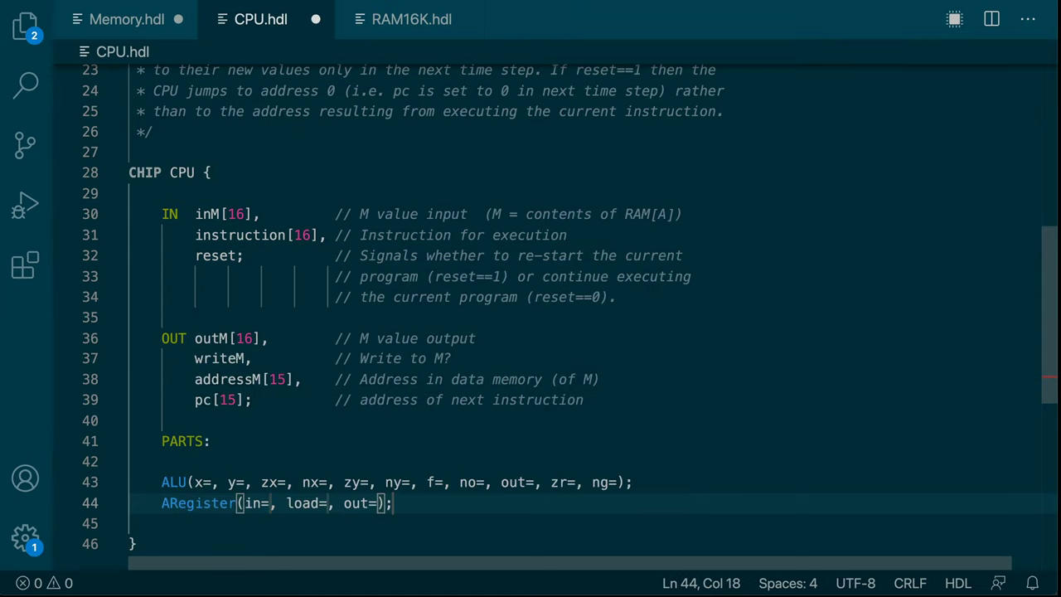
{"action": "key", "text": "Tab"}
{"action": "key", "text": "Tab"}
{"action": "key", "text": "Tab"}
{"action": "key", "text": "Return"}
- Add a DRegister part with empty pins, followed by a PC line
{"action": "type", "text": "DReg"}
{"action": "key", "text": "Return"}
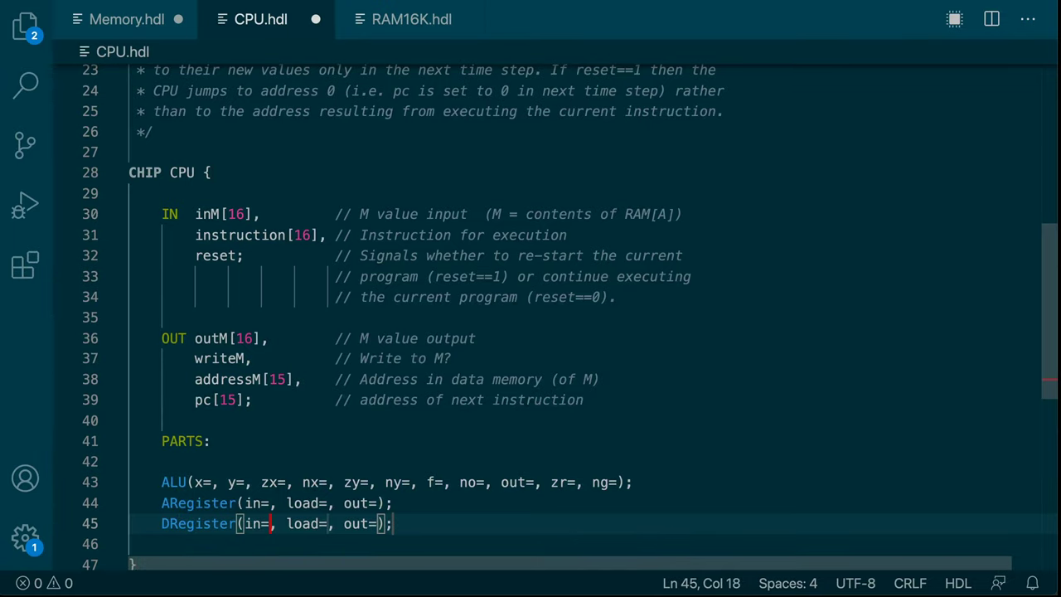
{"action": "key", "text": "Return"}
{"action": "key", "text": "ctrl+z"}
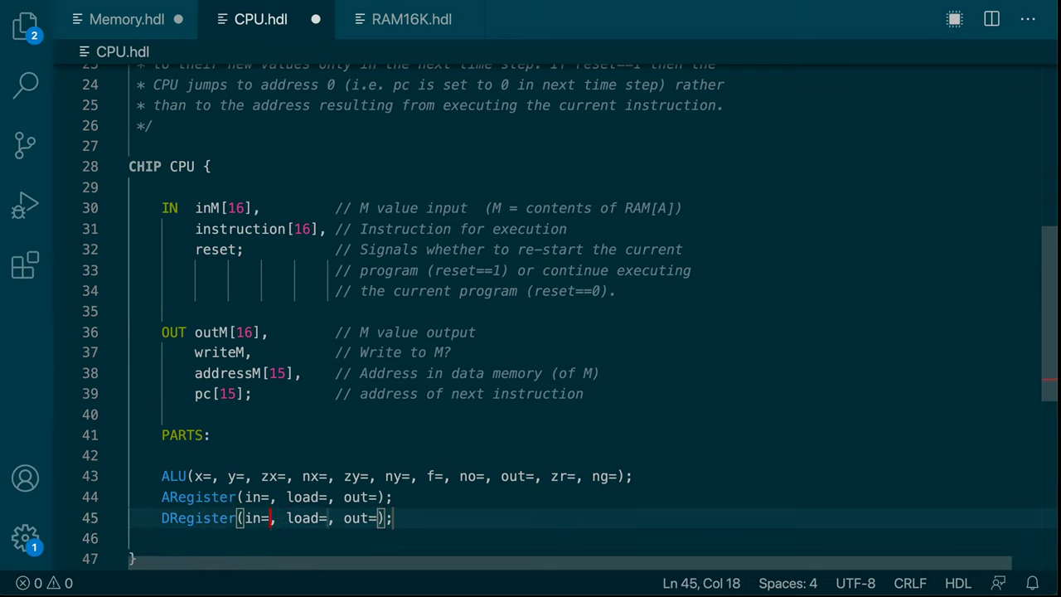
{"action": "left_click", "coordinate": [483, 517]}
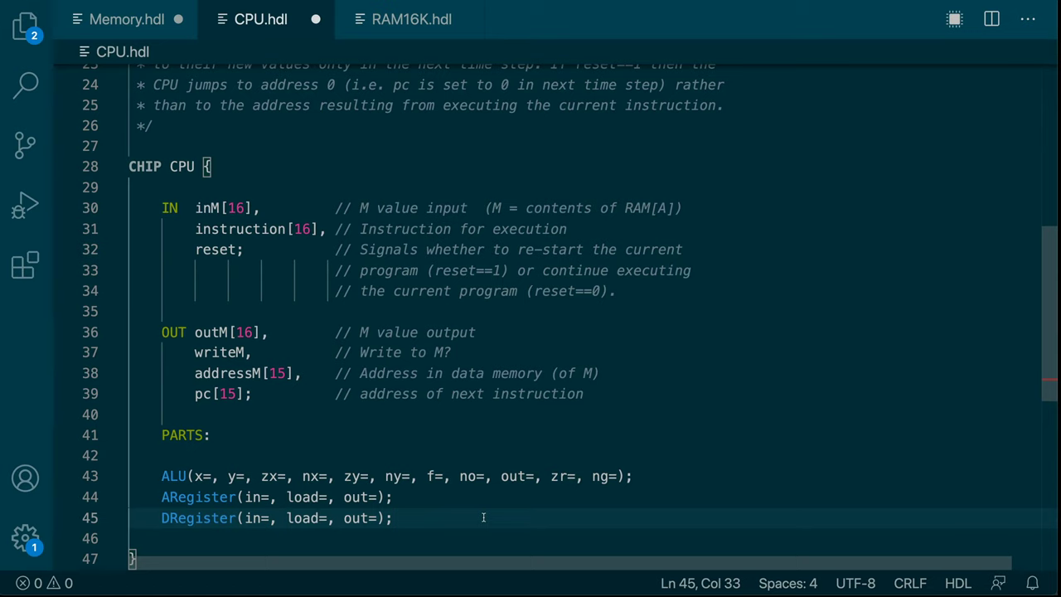
{"action": "key", "text": "Return"}
{"action": "key", "text": "Return"}
{"action": "type", "text": "PC"}
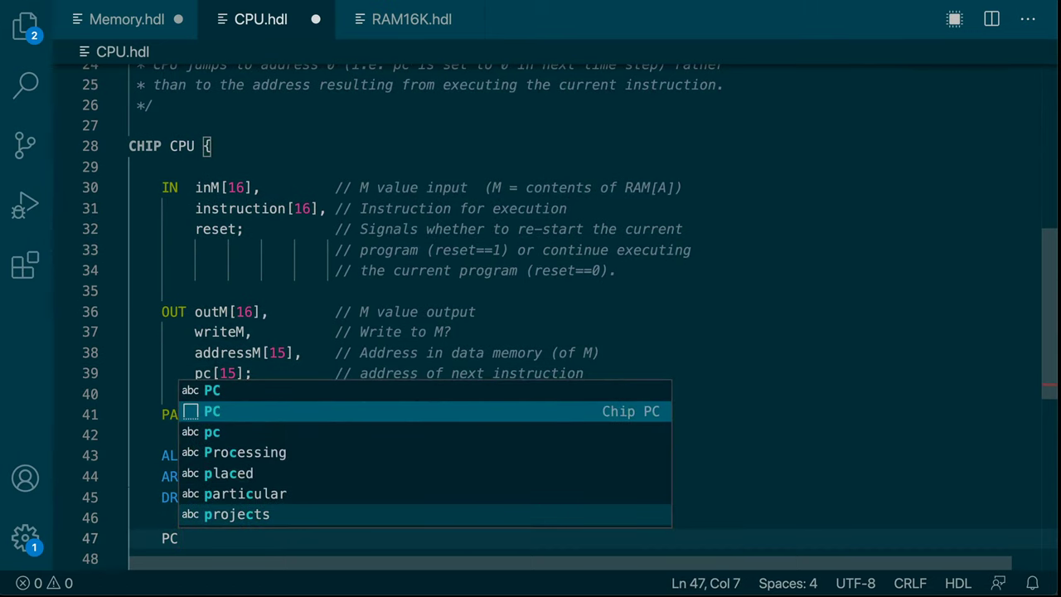
{"action": "key", "text": "Return"}
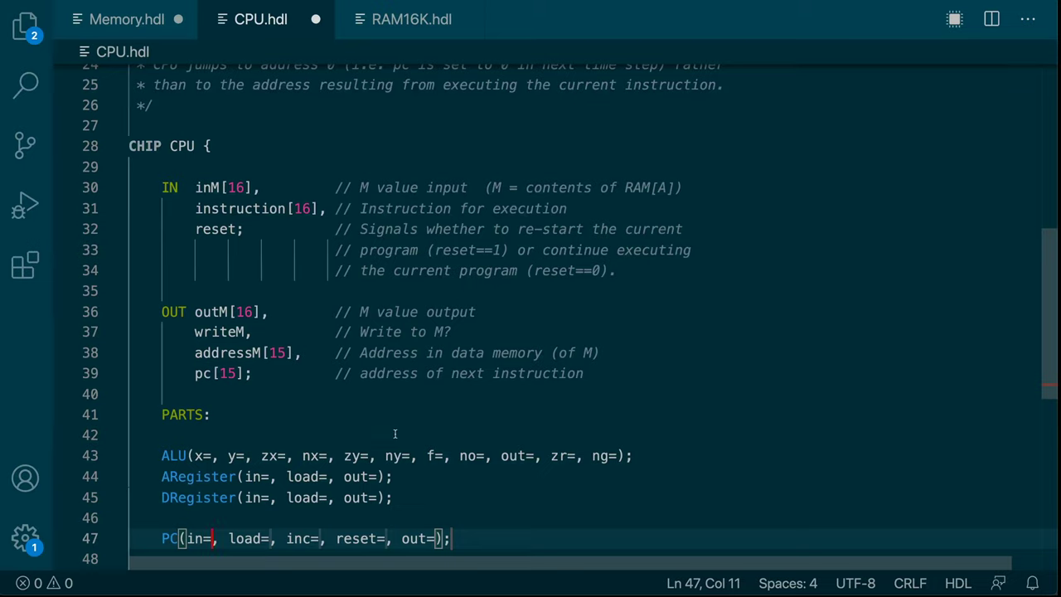
- On a new indented line above ALU, type Mux and move toward the Mux16 suggestion
{"action": "left_click", "coordinate": [423, 432]}
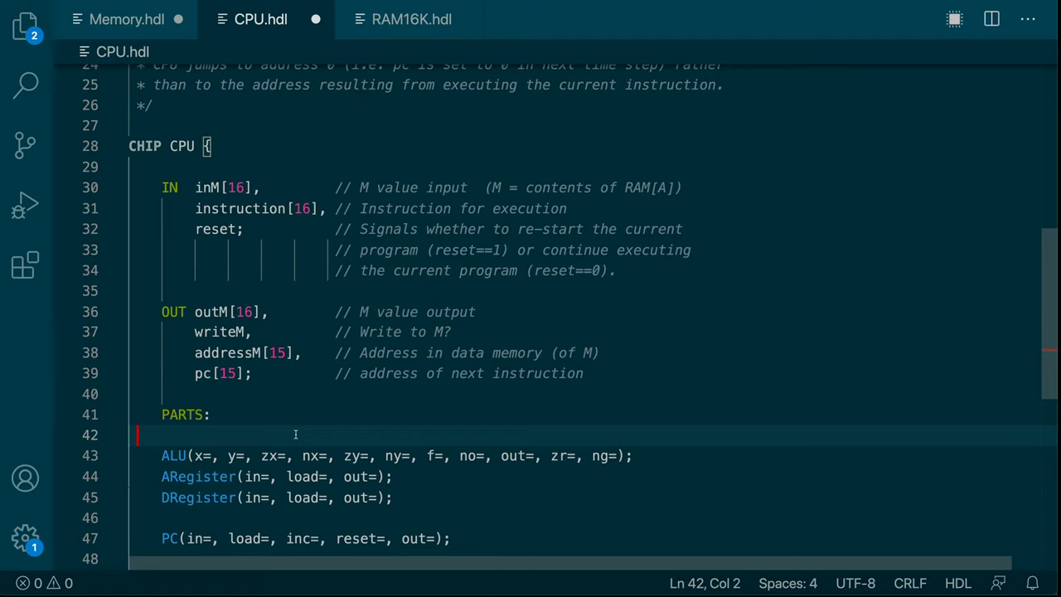
{"action": "key", "text": "Return"}
{"action": "key", "text": "Tab"}
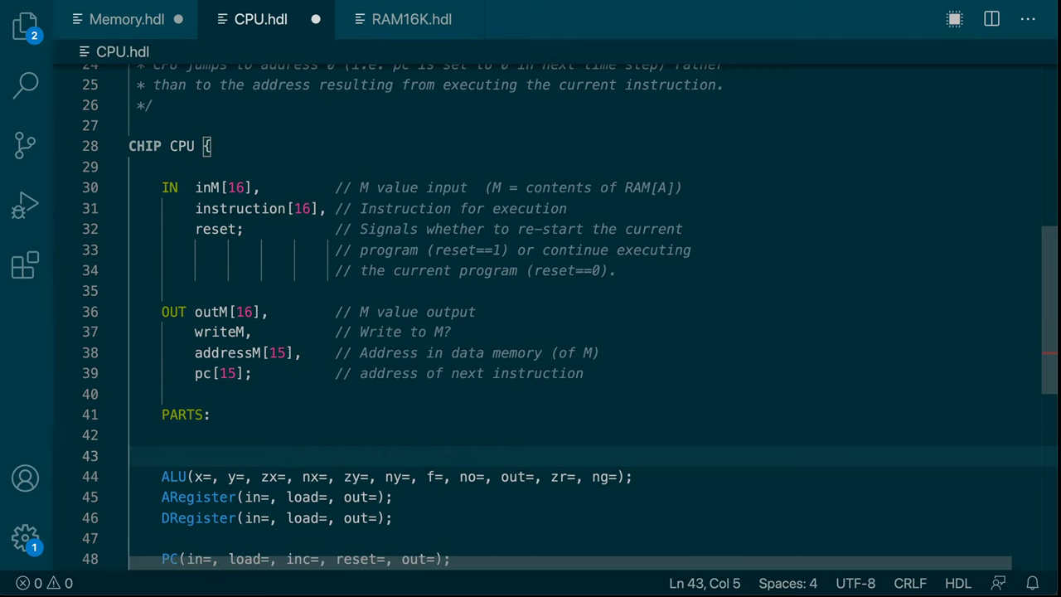
{"action": "type", "text": "Mux"}
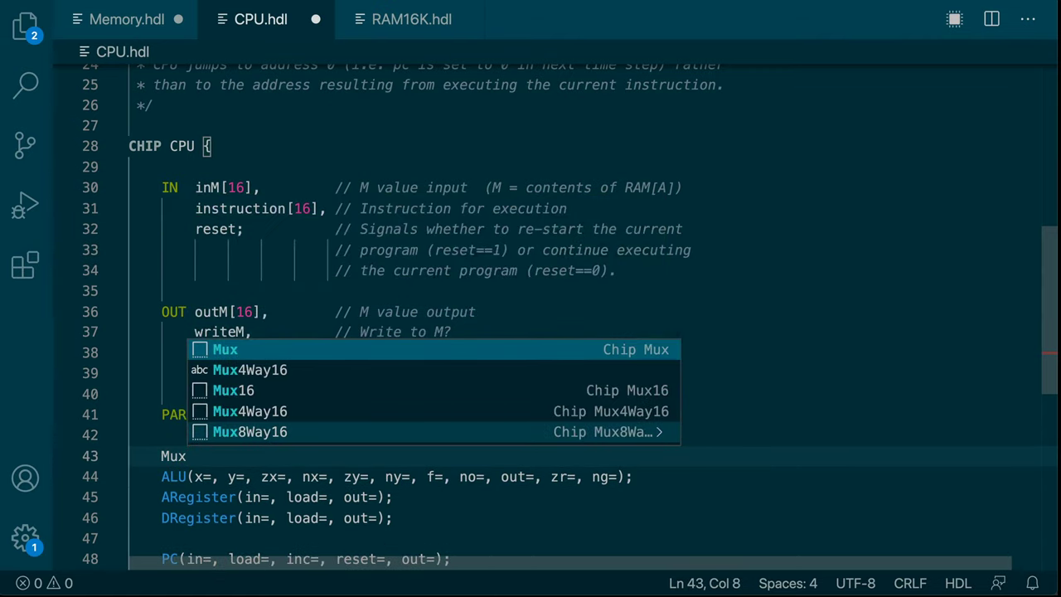
{"action": "key", "text": "Down"}
{"action": "key", "text": "Down"}
- Insert Mux16 with a=false and b=instruction, putting b on its own aligned line
{"action": "key", "text": "Return"}
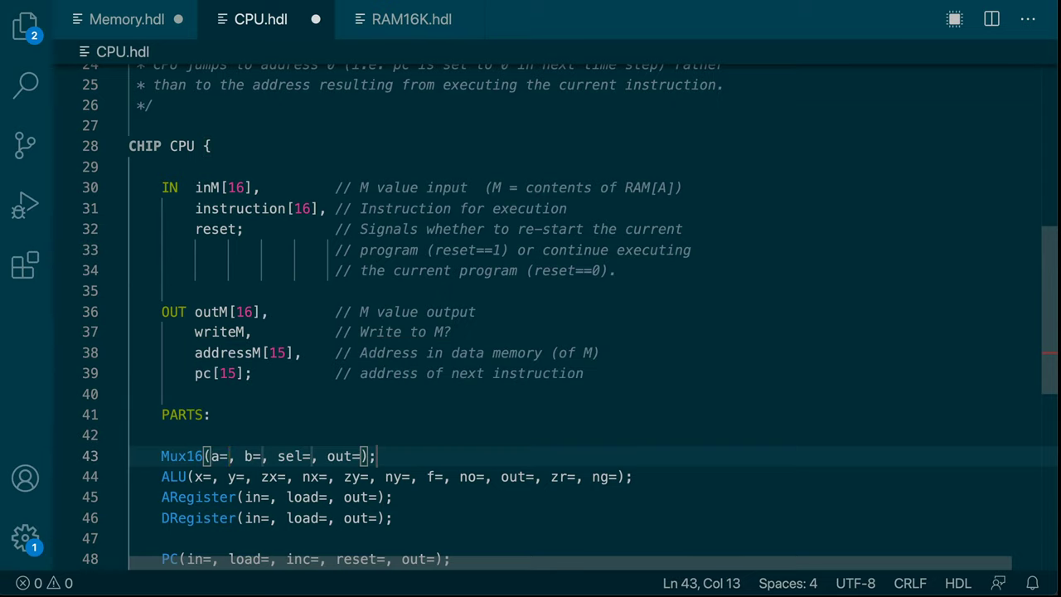
{"action": "type", "text": "false"}
{"action": "key", "text": "Tab"}
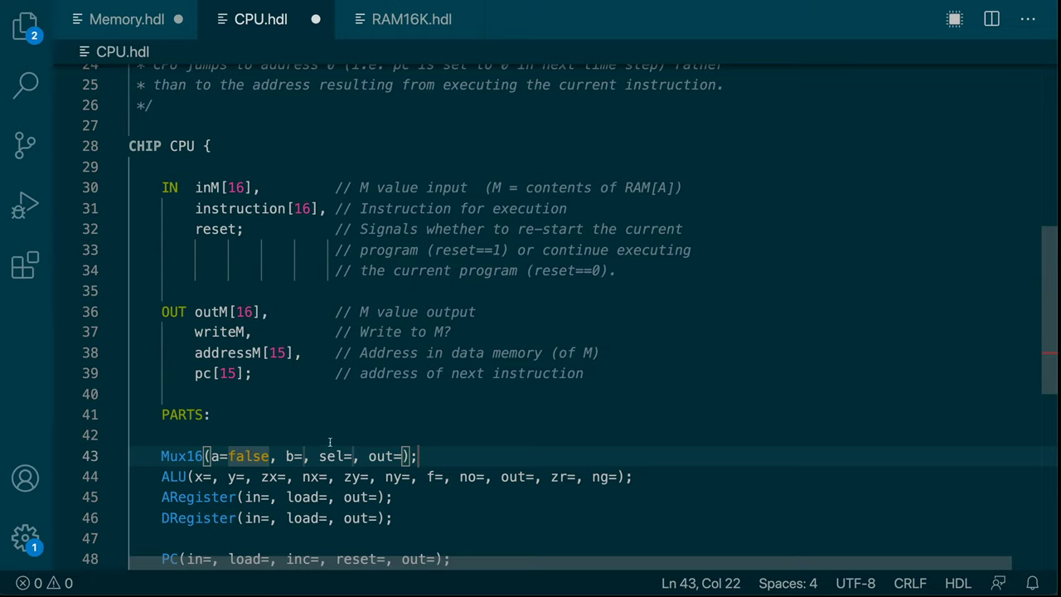
{"action": "type", "text": "instruction"}
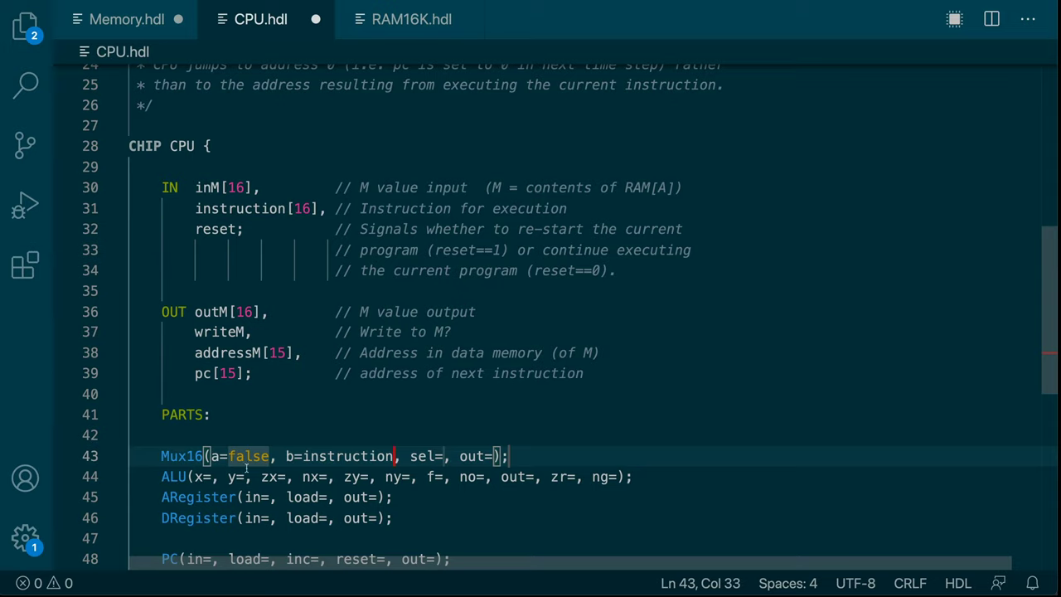
{"action": "left_click", "coordinate": [286, 456]}
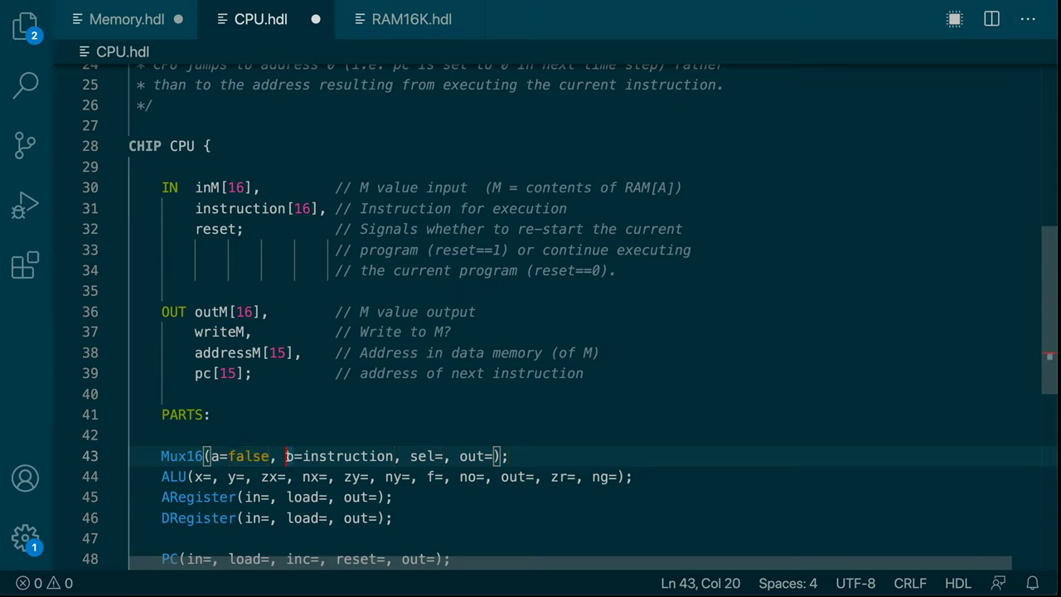
{"action": "key", "text": "Return"}
{"action": "key", "text": "Tab"}
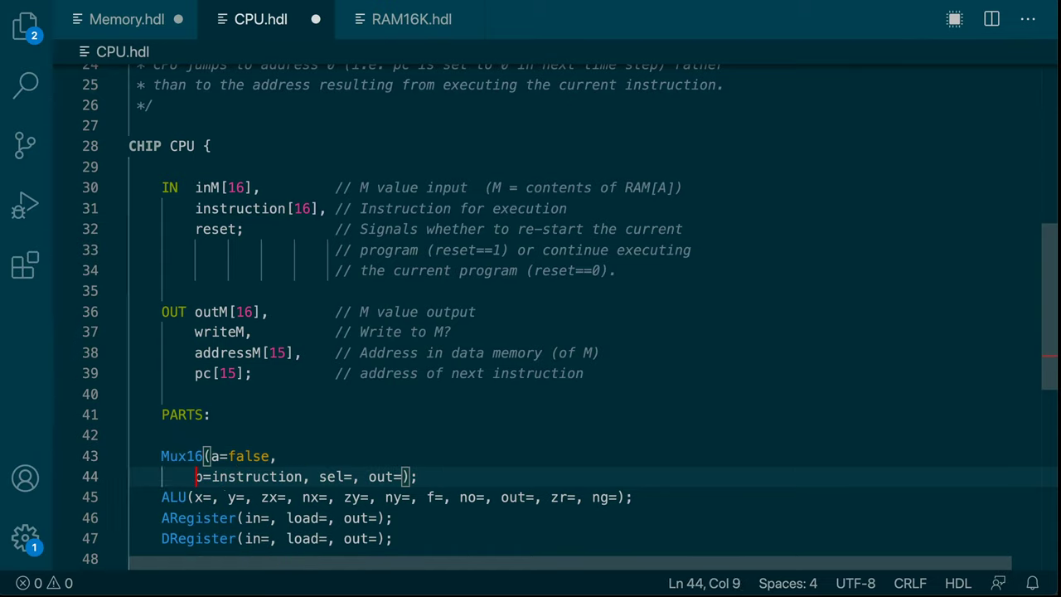
{"action": "key", "text": "Tab"}
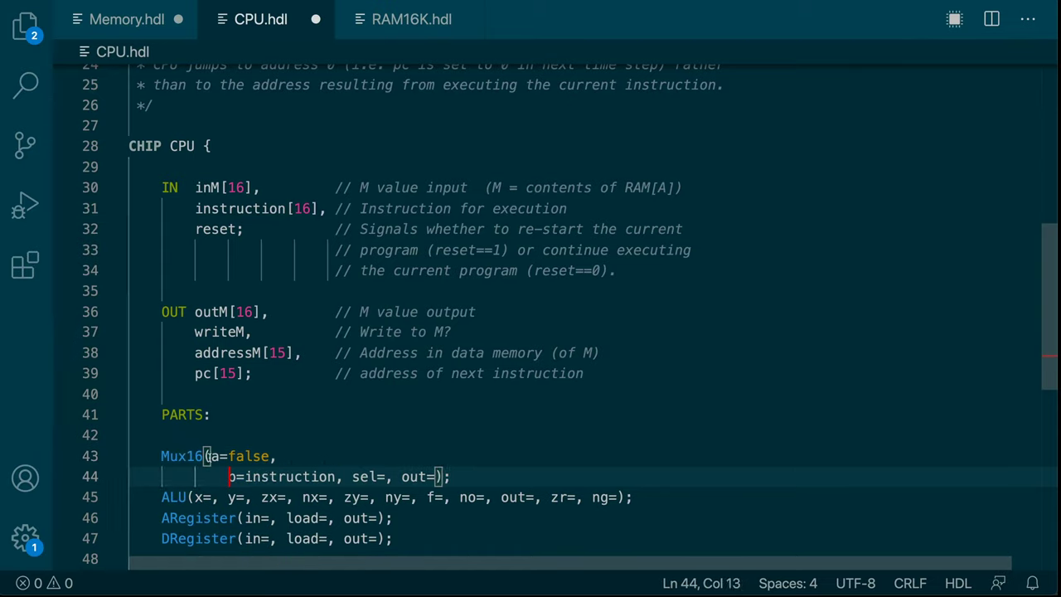
{"action": "left_click", "coordinate": [210, 456]}
{"action": "key", "text": "Tab"}
- Move sel and out onto separate lines and set sel=instruction[15]
{"action": "left_click", "coordinate": [353, 478]}
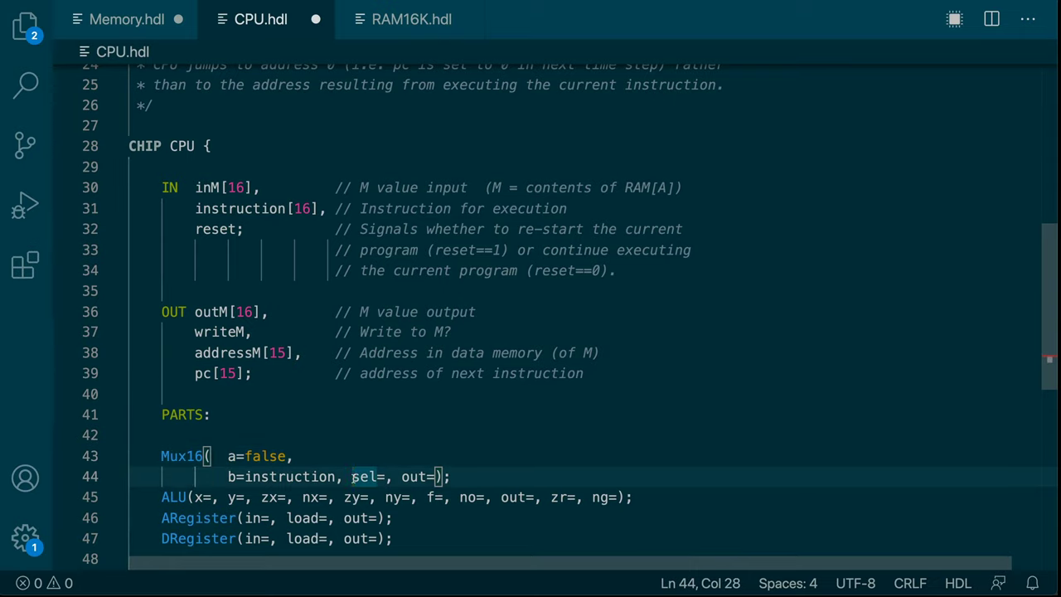
{"action": "key", "text": "Return"}
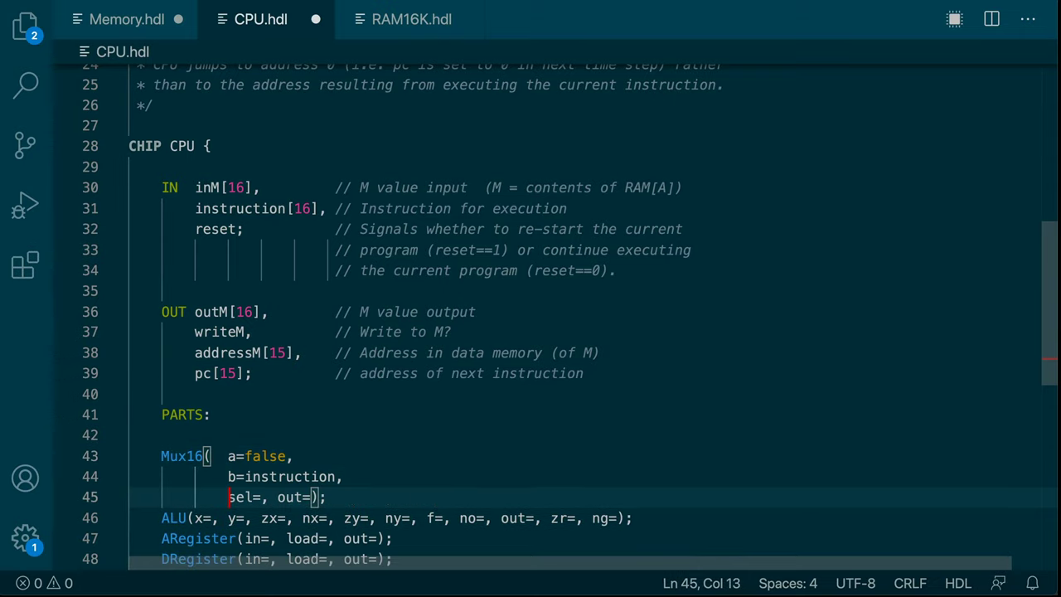
{"action": "left_click", "coordinate": [277, 498]}
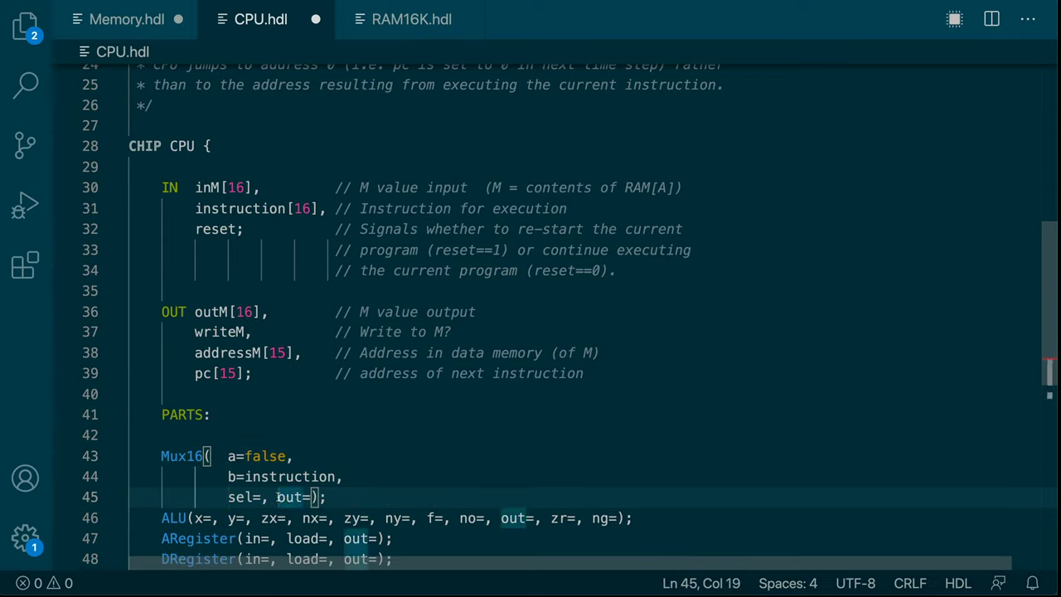
{"action": "key", "text": "Return"}
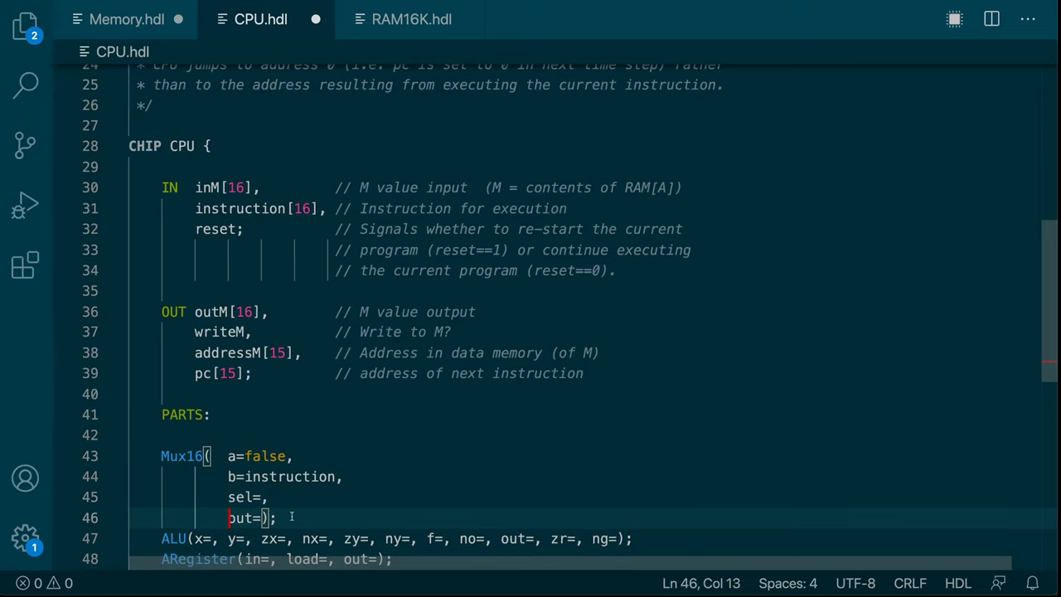
{"action": "left_click", "coordinate": [264, 497]}
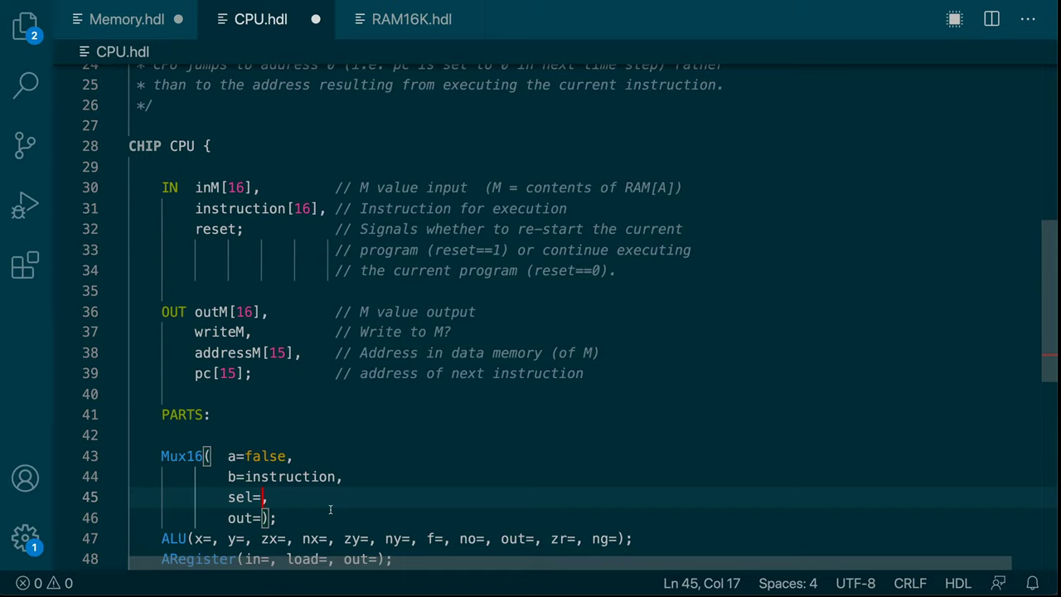
{"action": "type", "text": "instruction[15]"}
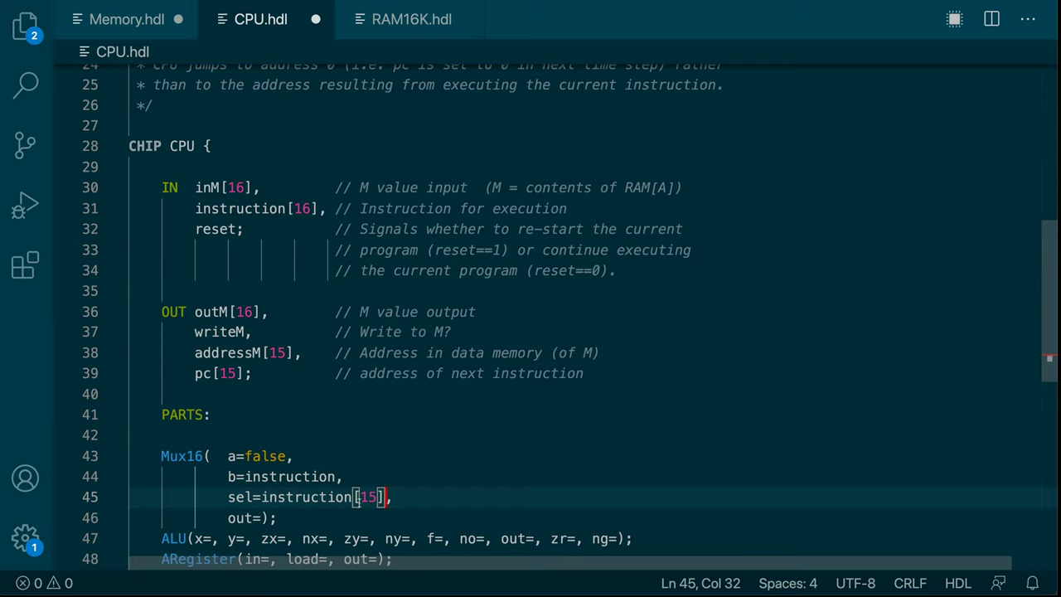
{"action": "left_click_drag", "start_coordinate": [358, 479], "coordinate": [137, 476]}
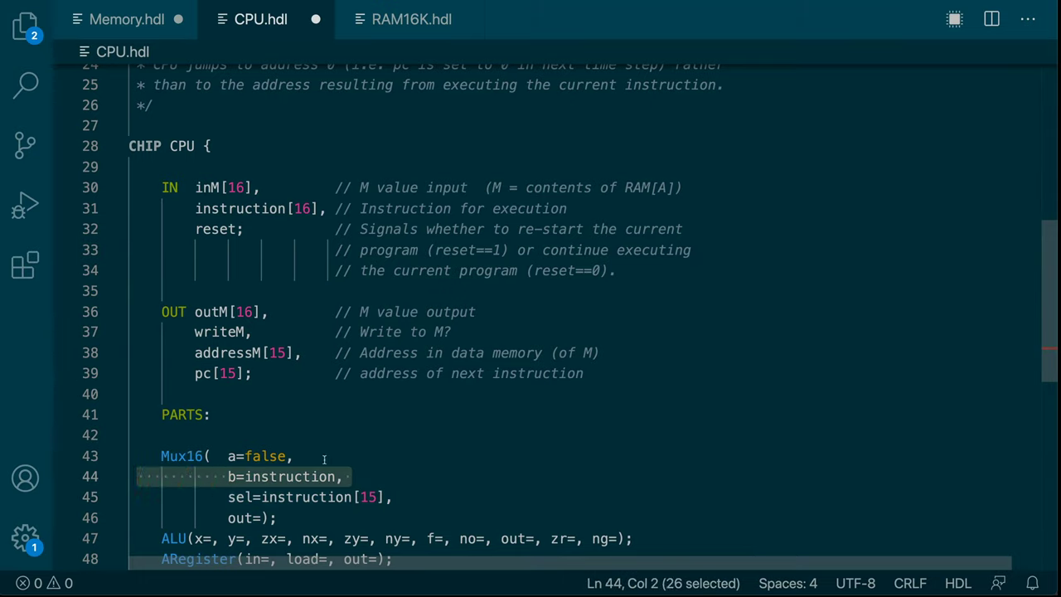
{"action": "left_click_drag", "start_coordinate": [323, 459], "coordinate": [218, 458]}
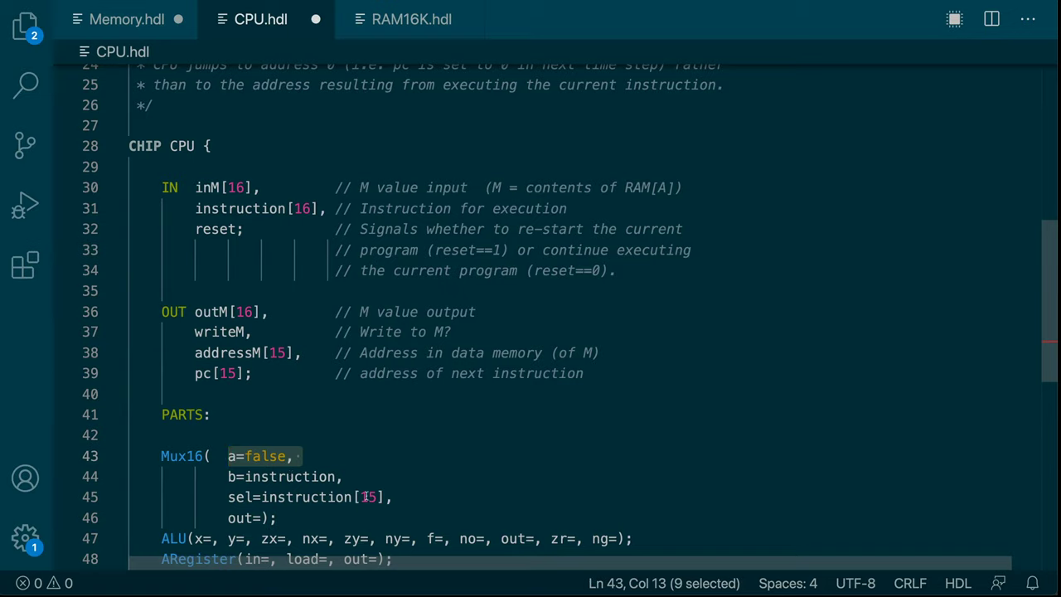
- Replace out= with separate out[0]=, out[1]= and out[2]= lines
{"action": "left_click", "coordinate": [264, 517]}
{"action": "key", "text": "shift+Home"}
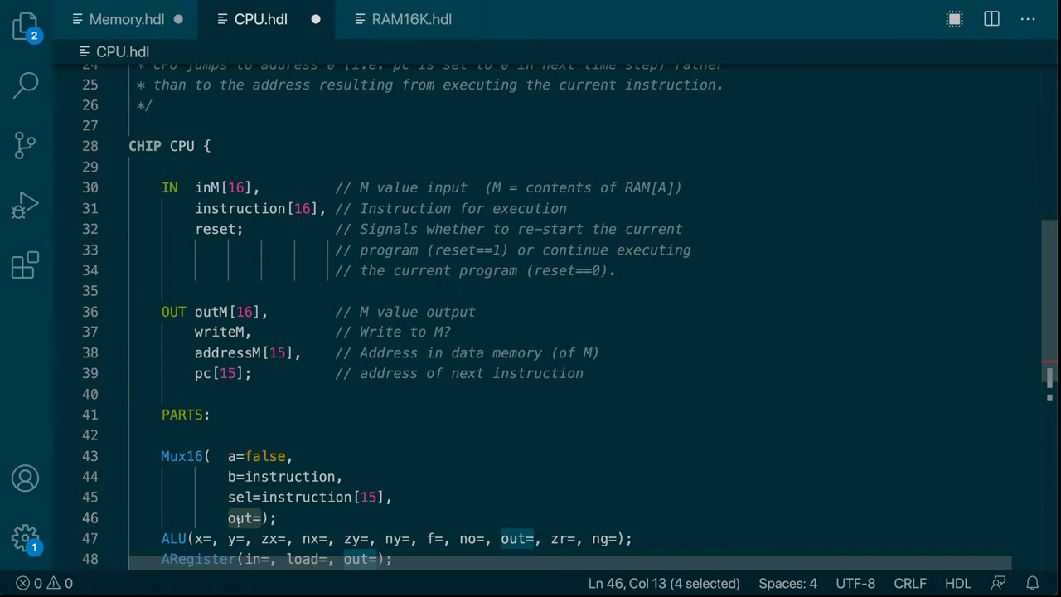
{"action": "type", "text": "out"}
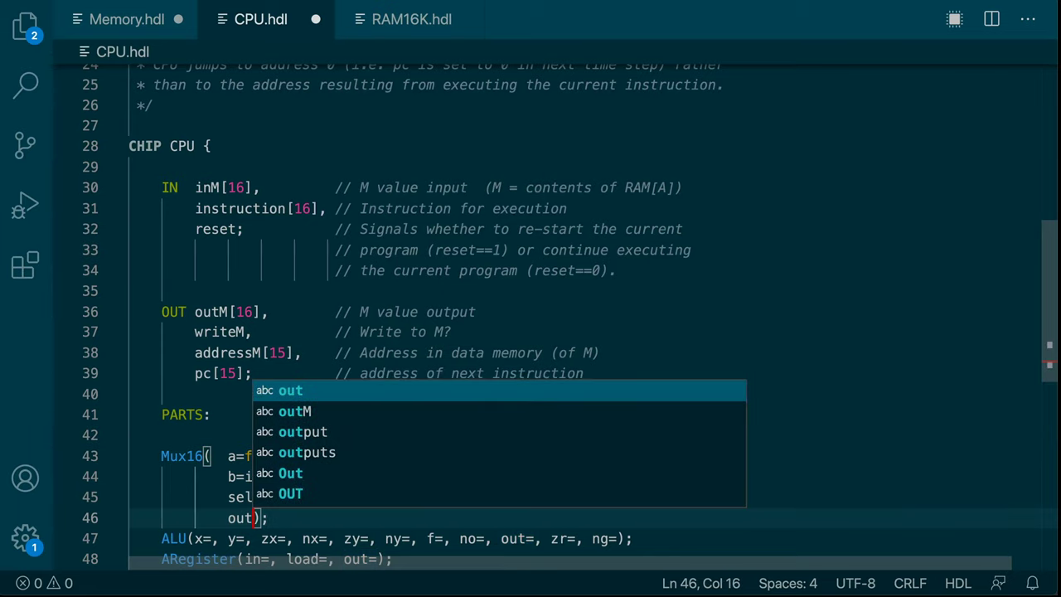
{"action": "key", "text": "BackSpace"}
{"action": "type", "text": "[0]"}
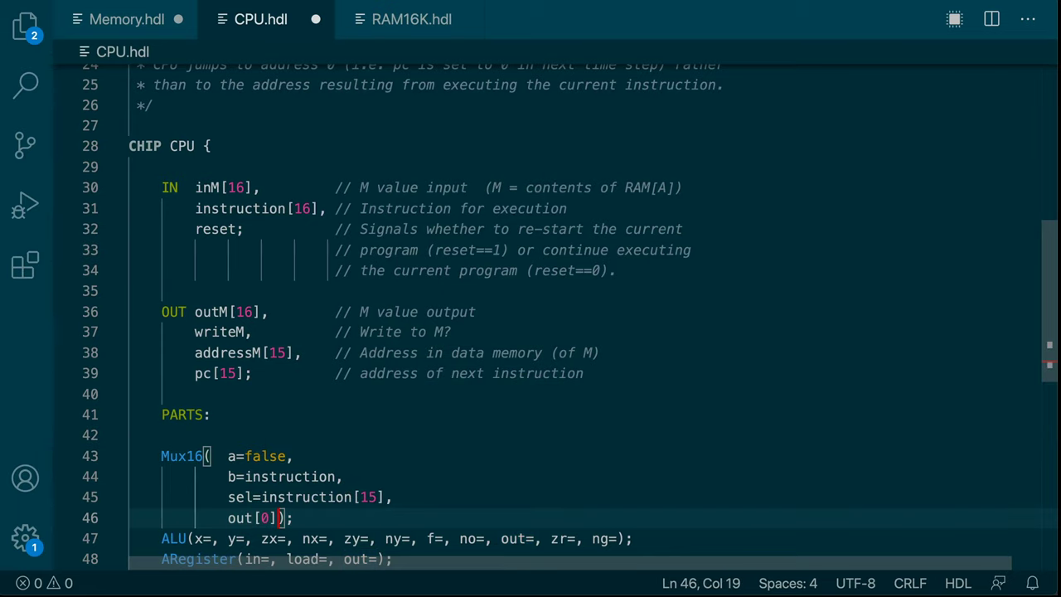
{"action": "type", "text": ","}
{"action": "key", "text": "Return"}
{"action": "type", "text": "out[1],"}
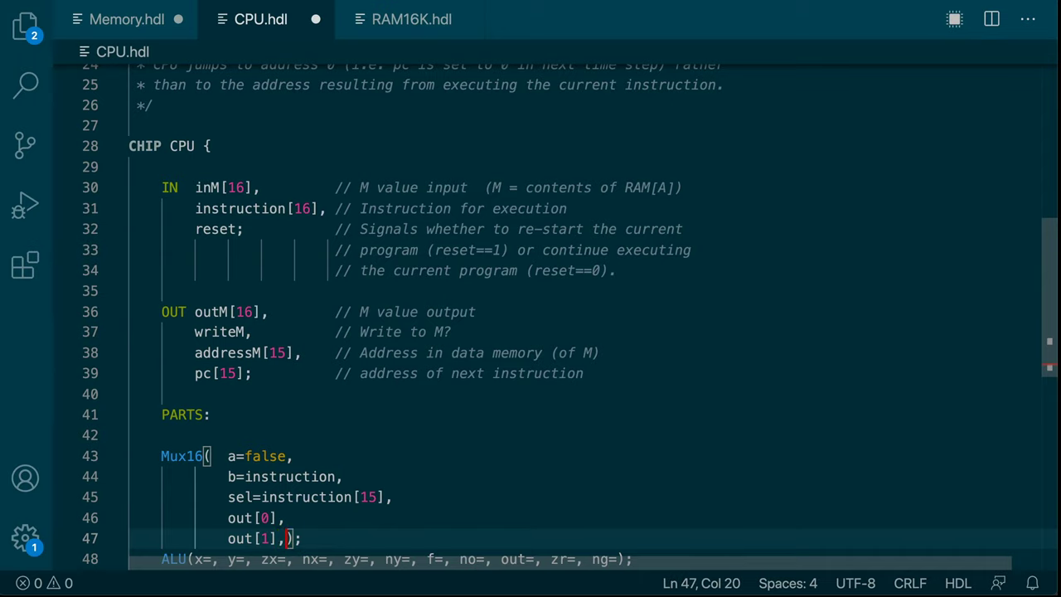
{"action": "key", "text": "Return"}
{"action": "type", "text": "out[2]"}
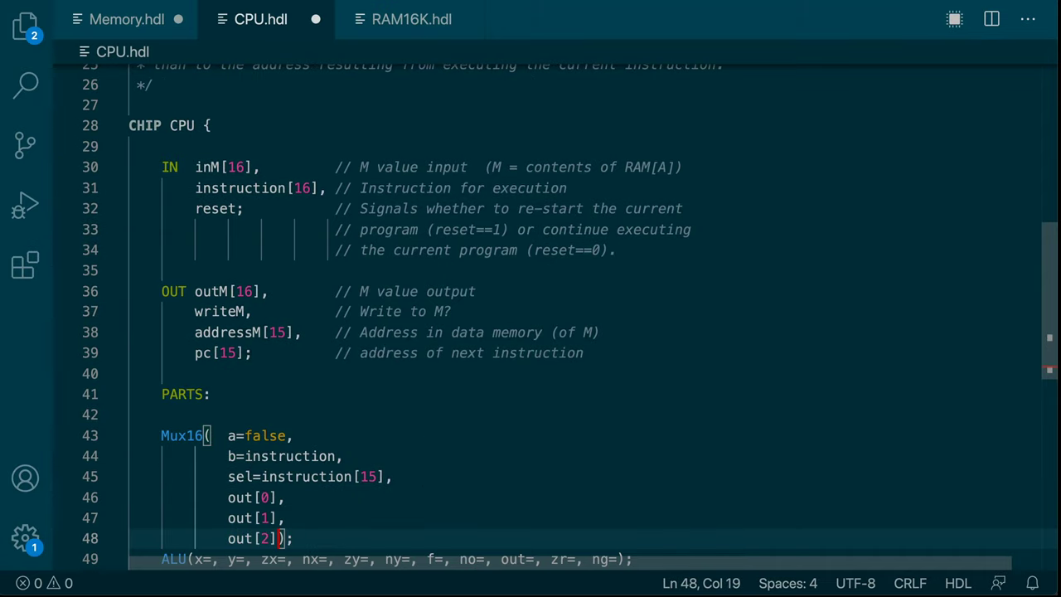
{"action": "type", "text": "="}
{"action": "key", "text": "Up"}
{"action": "key", "text": "Left"}
{"action": "type", "text": "="}
{"action": "key", "text": "Up"}
{"action": "key", "text": "Left"}
{"action": "type", "text": "="}
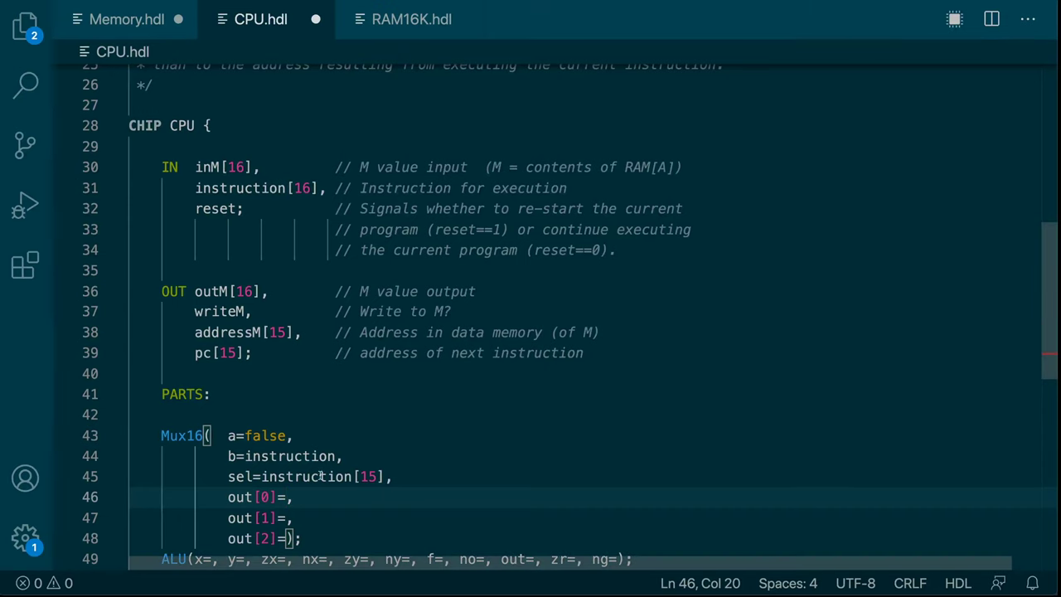
{"action": "scroll", "coordinate": [321, 485], "scroll_direction": "down", "scroll_amount": 4}
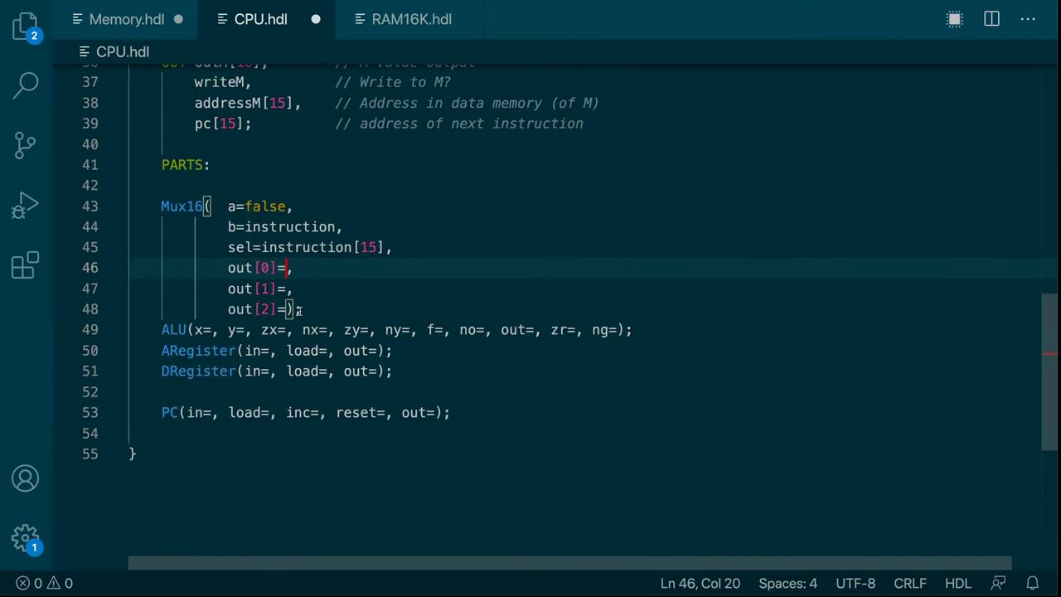
- Connect out[0] to cJGT and out[1] to cJEQ
{"action": "left_click", "coordinate": [301, 309]}
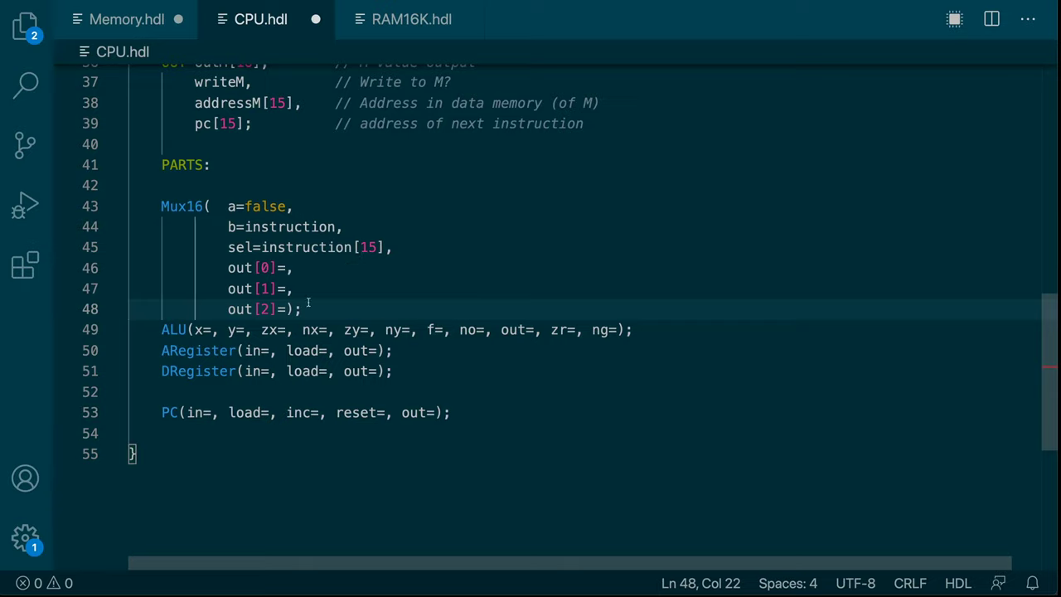
{"action": "left_click", "coordinate": [288, 268]}
{"action": "type", "text": "instruc"}
{"action": "key", "text": "BackSpace"}
{"action": "type", "text": "struction[3]"}
{"action": "key", "text": "BackSpace"}
{"action": "key", "text": "BackSpace"}
{"action": "key", "text": "BackSpace"}
{"action": "key", "text": "BackSpace"}
{"action": "key", "text": "BackSpace"}
{"action": "key", "text": "BackSpace"}
{"action": "key", "text": "BackSpace"}
{"action": "key", "text": "BackSpace"}
{"action": "key", "text": "BackSpace"}
{"action": "key", "text": "BackSpace"}
{"action": "key", "text": "BackSpace"}
{"action": "key", "text": "BackSpace"}
{"action": "key", "text": "BackSpace"}
{"action": "key", "text": "BackSpace"}
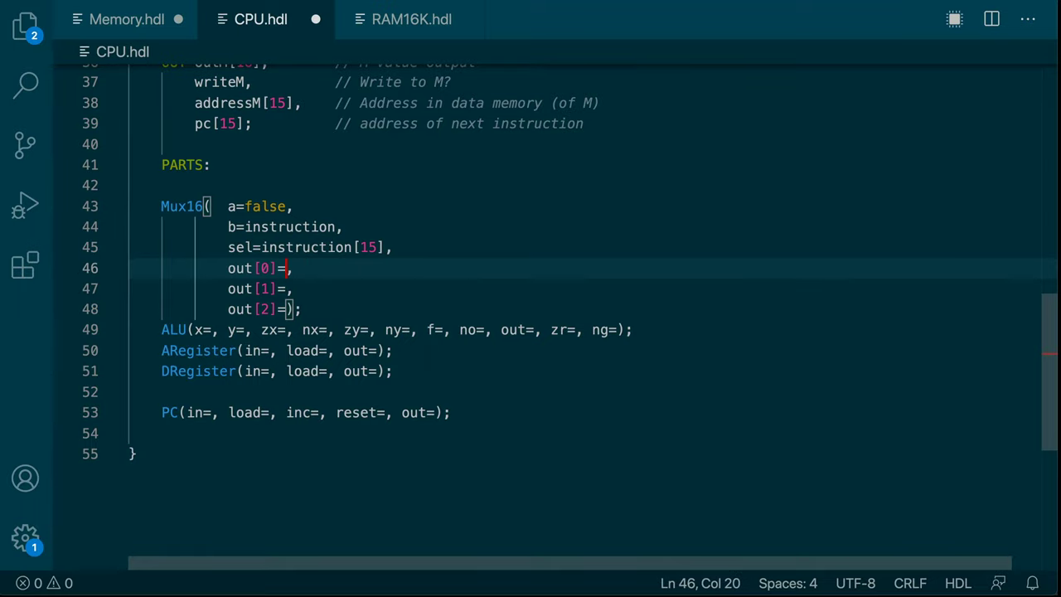
{"action": "type", "text": "cJGT"}
{"action": "left_click", "coordinate": [287, 288]}
{"action": "type", "text": "cJEQ"}
- Connect out[2] to cJLT and add out[3]=cDestM, leaving a blank line
{"action": "key", "text": "Down"}
{"action": "left_click", "coordinate": [285, 309]}
{"action": "type", "text": "cJ"}
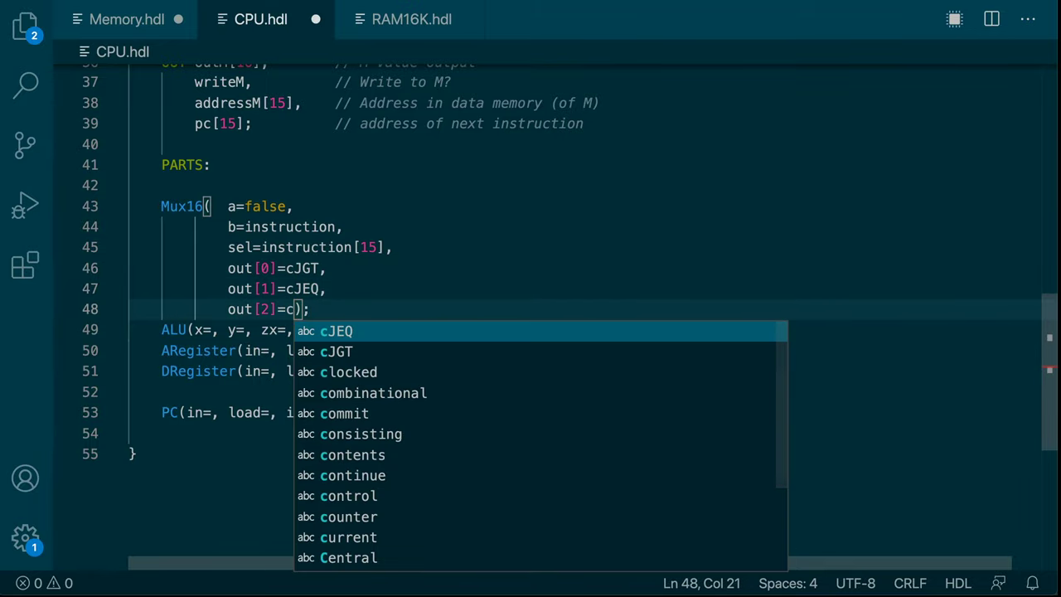
{"action": "type", "text": "LT"}
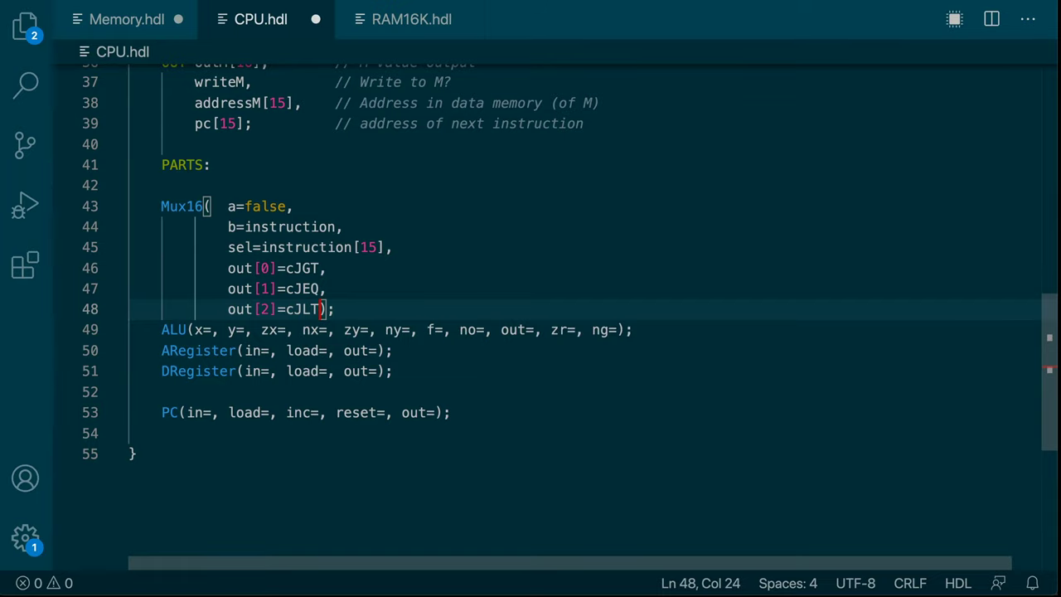
{"action": "type", "text": ","}
{"action": "key", "text": "Return"}
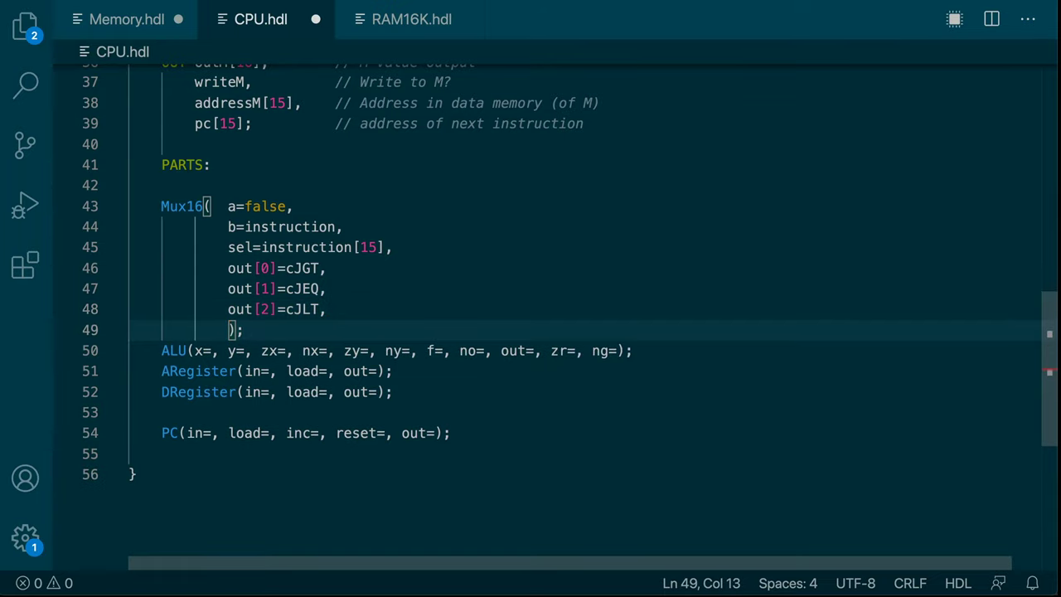
{"action": "type", "text": "out[3]="}
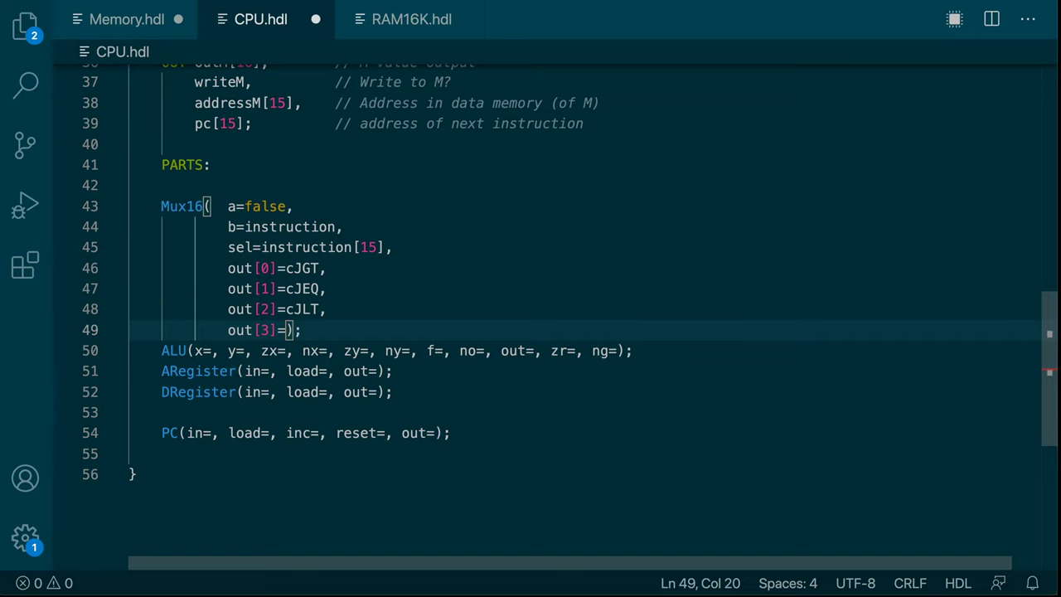
{"action": "type", "text": "cDestM"}
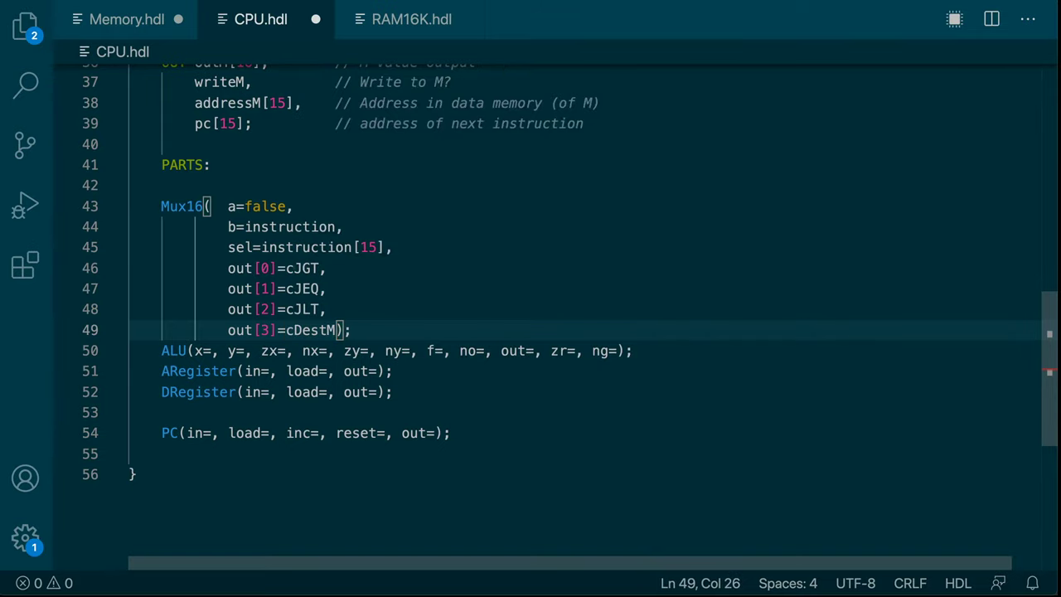
{"action": "type", "text": ","}
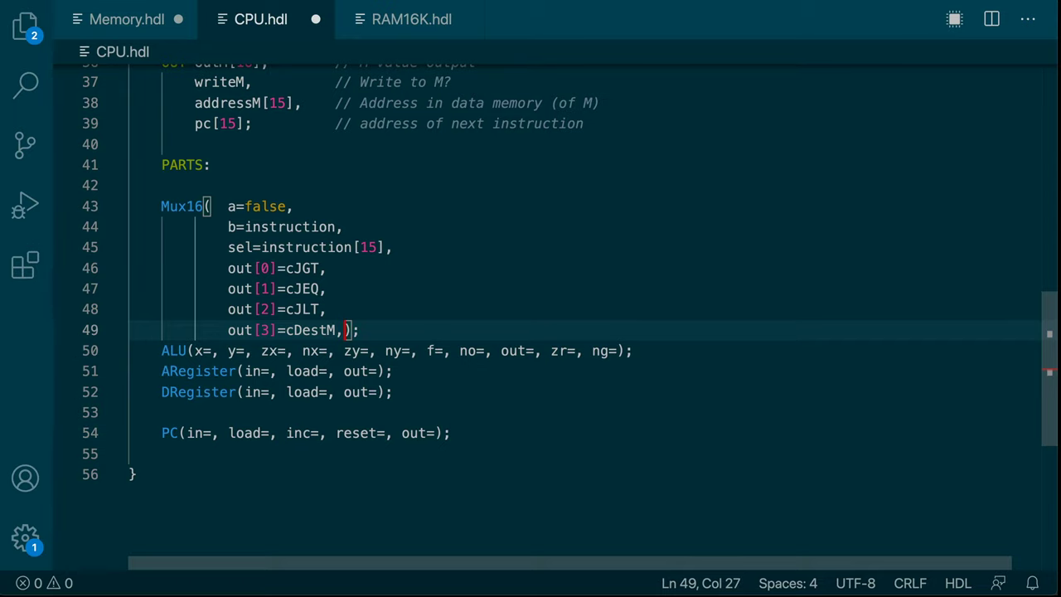
{"action": "key", "text": "Return"}
{"action": "key", "text": "Return"}
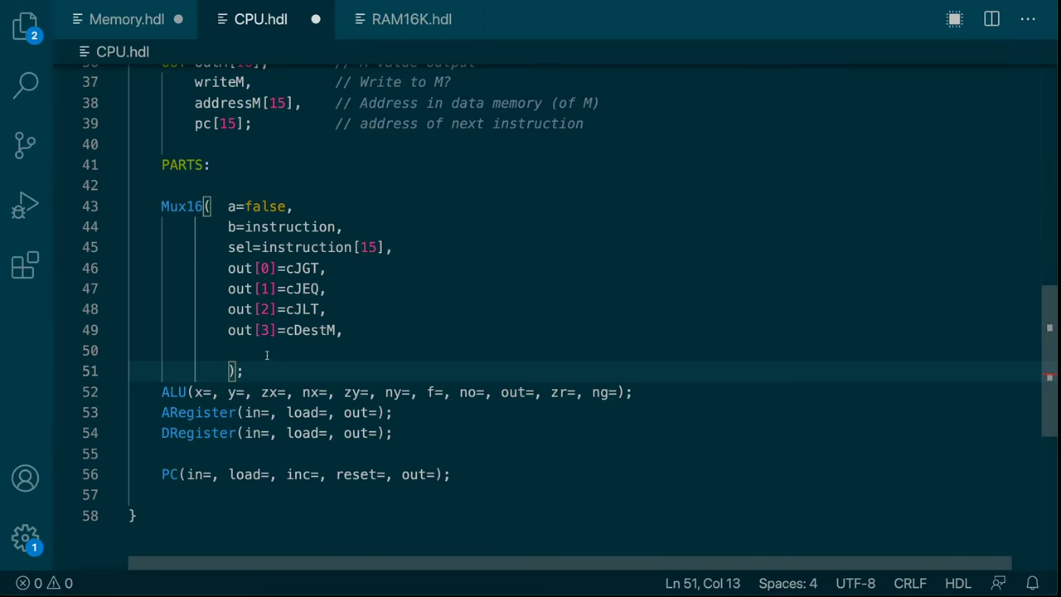
- Add Mux16 outputs out[3]=writeM, out[4]=cDestD and out[5]=cDestA
{"action": "left_click", "coordinate": [254, 346]}
{"action": "type", "text": "out[3]=writeM"}
{"action": "key", "text": "BackSpace"}
{"action": "type", "text": ","}
{"action": "key", "text": "Return"}
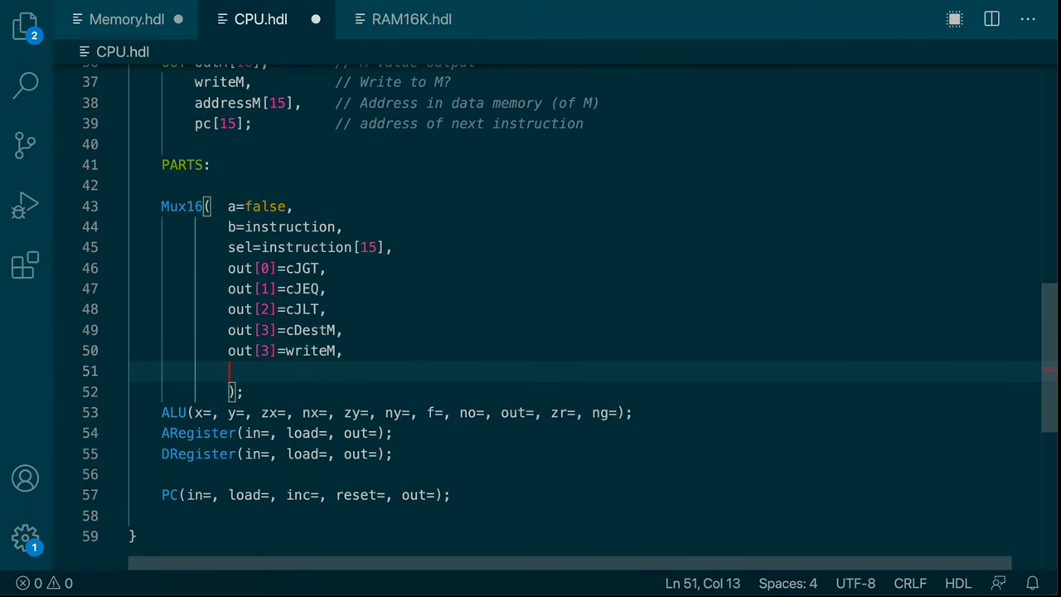
{"action": "type", "text": "out[4]=cDestD,"}
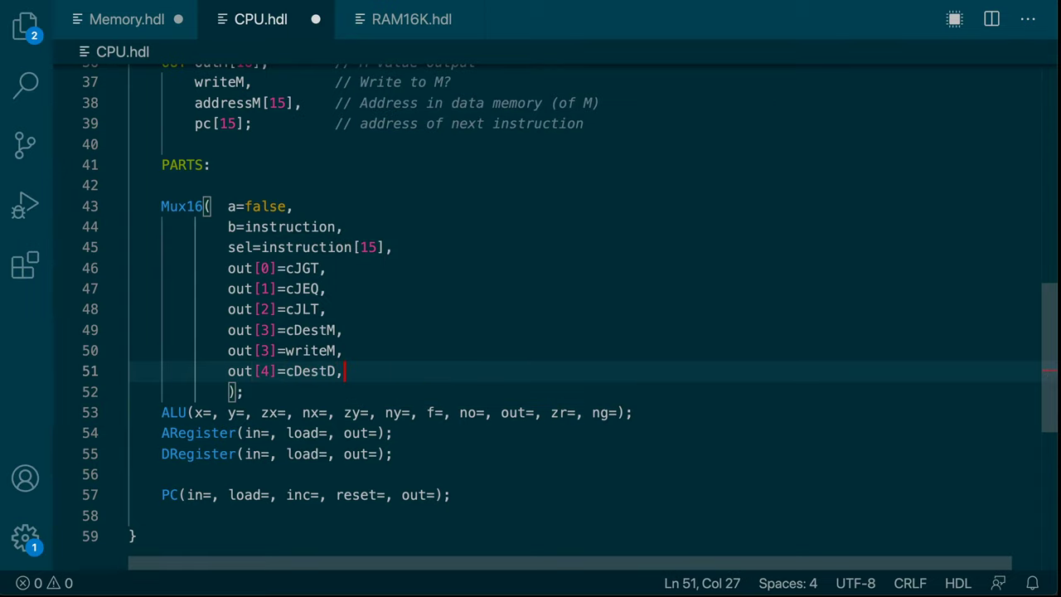
{"action": "key", "text": "Return"}
{"action": "type", "text": "out[5]=cDestA,"}
- Add out[6]=cAluNo and out[7]=cAluF
{"action": "key", "text": "Return"}
{"action": "type", "text": "out[6]=c"}
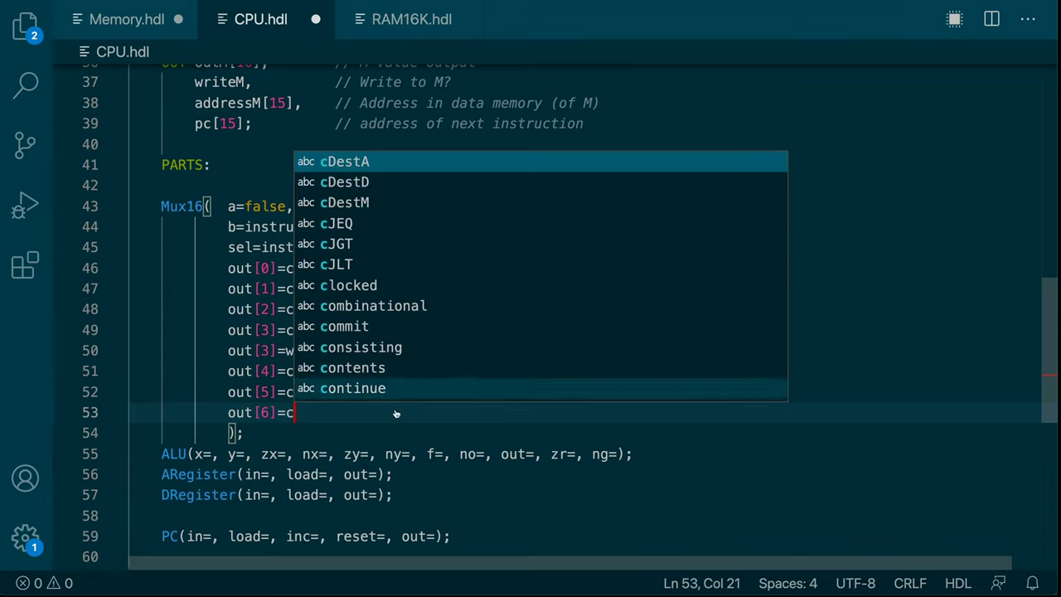
{"action": "key", "text": "Escape"}
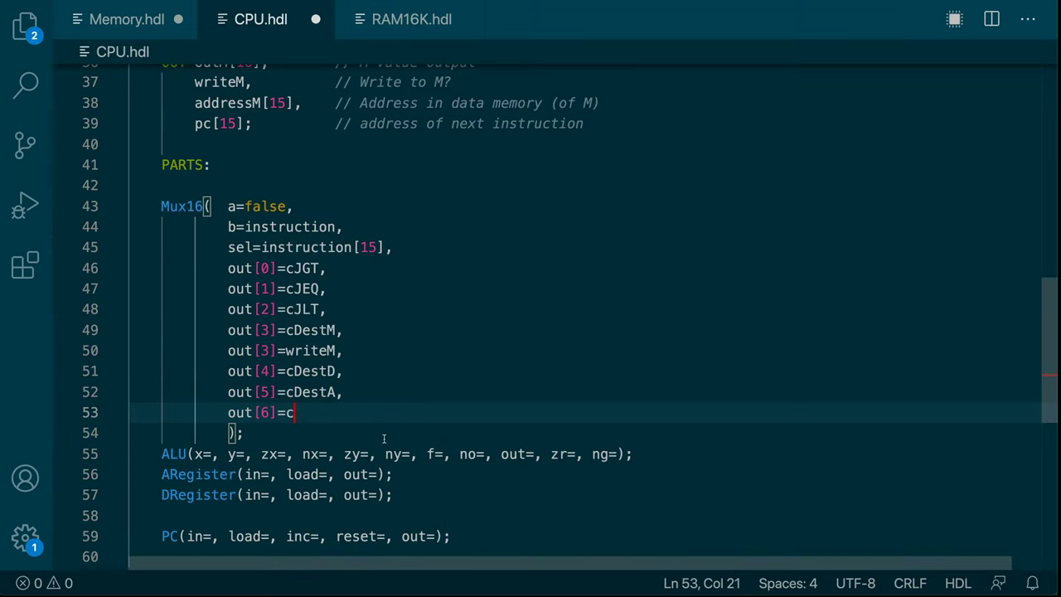
{"action": "type", "text": "NO,"}
{"action": "key", "text": "Return"}
{"action": "type", "text": "out[7]="}
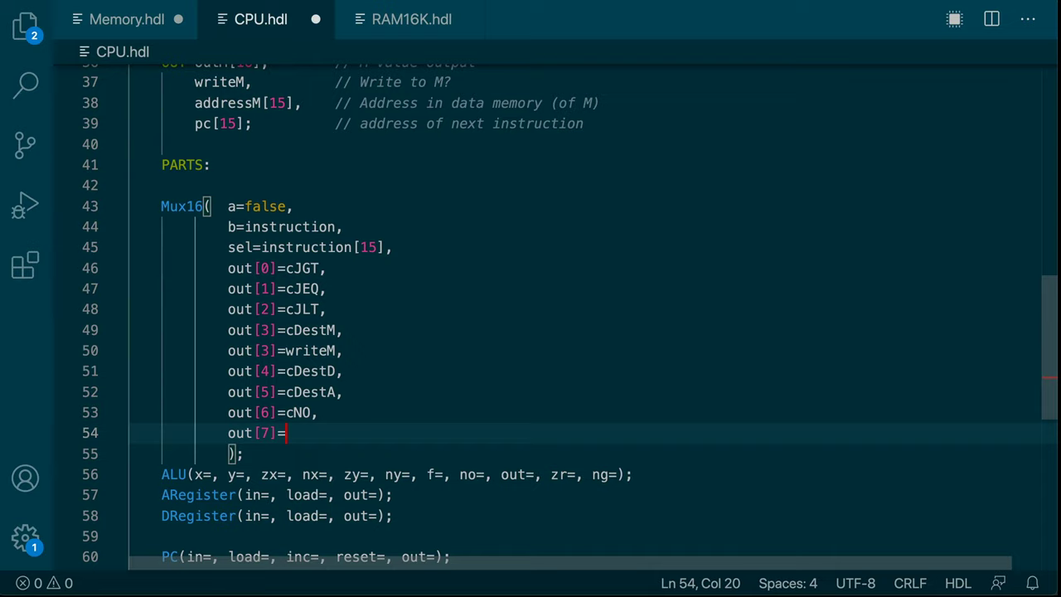
{"action": "key", "text": "Up"}
{"action": "key", "text": "Right"}
{"action": "key", "text": "Right"}
{"action": "key", "text": "Right"}
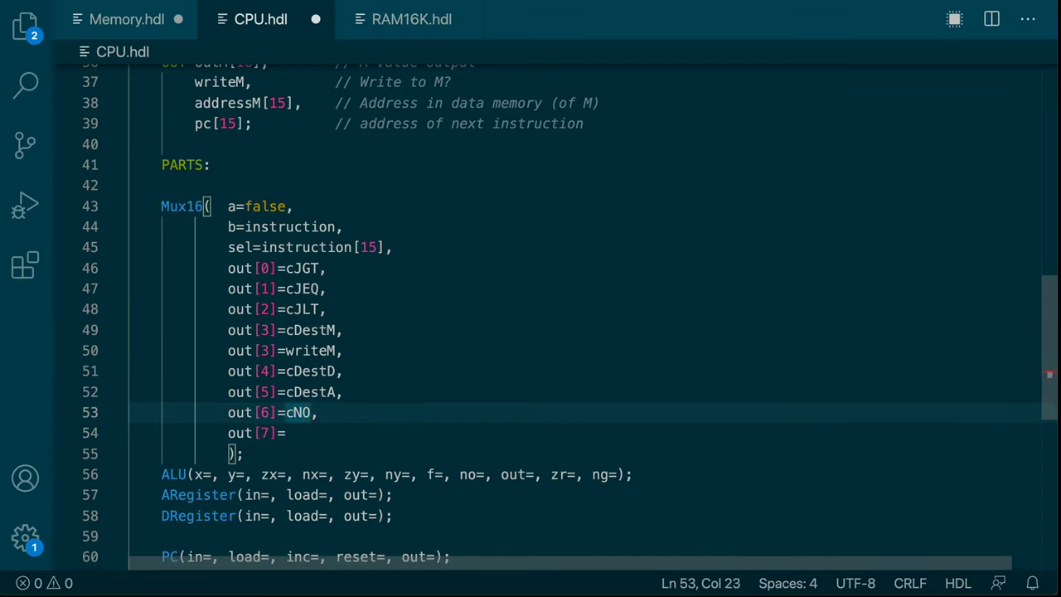
{"action": "key", "text": "BackSpace"}
{"action": "key", "text": "BackSpace"}
{"action": "type", "text": "AluNo"}
{"action": "left_click", "coordinate": [287, 433]}
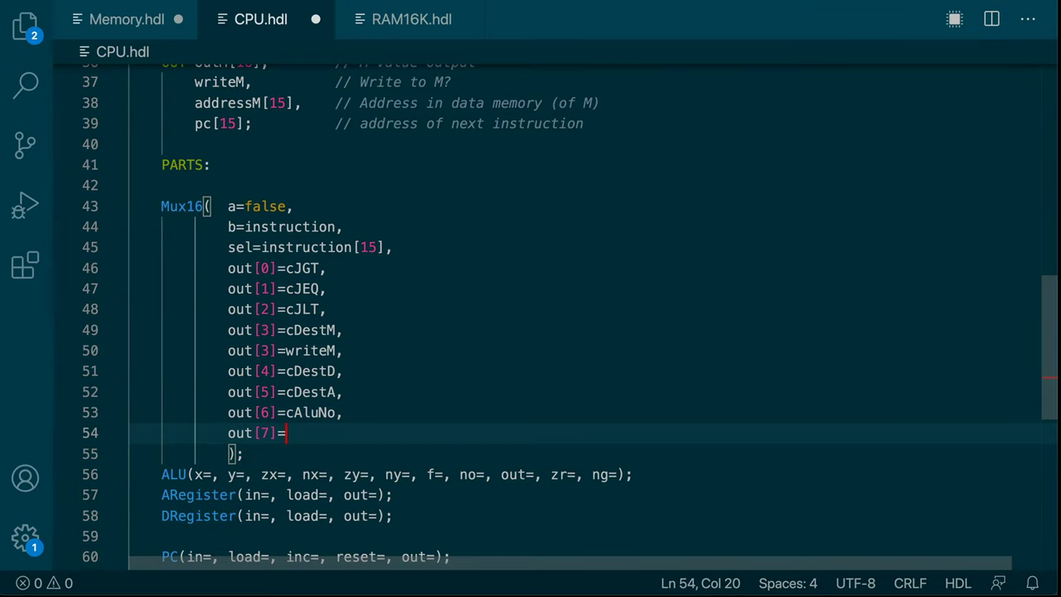
{"action": "type", "text": "cAluF,"}
- Add out[8]=cAluNy, out[9]=cAluZy, out[10]=cAluNx, out[11]=cAluZx and out[12]=cAOrM
{"action": "key", "text": "Return"}
{"action": "type", "text": "out[8]=c"}
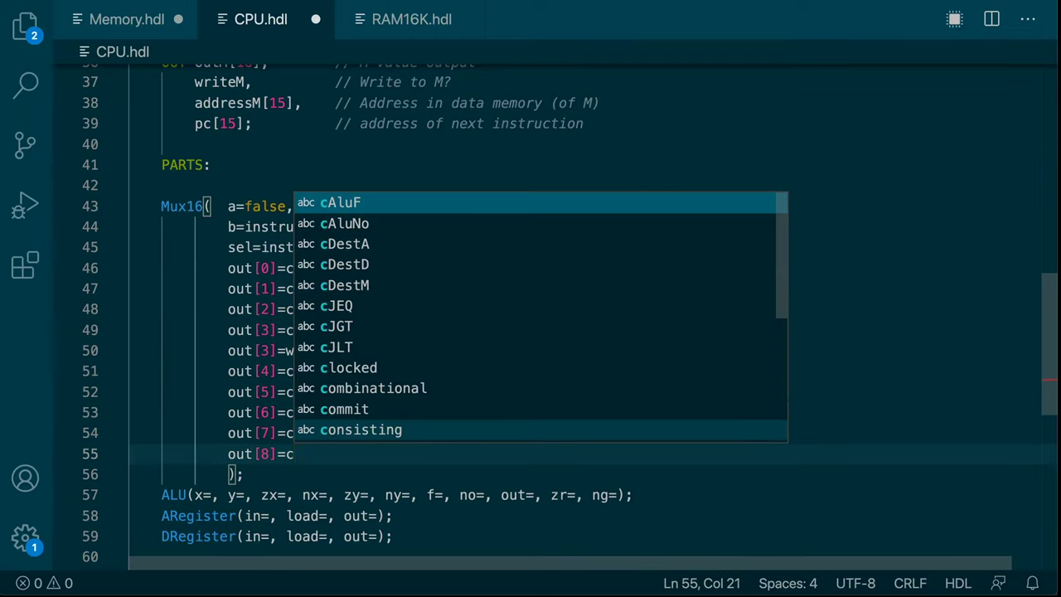
{"action": "type", "text": "AluNy,"}
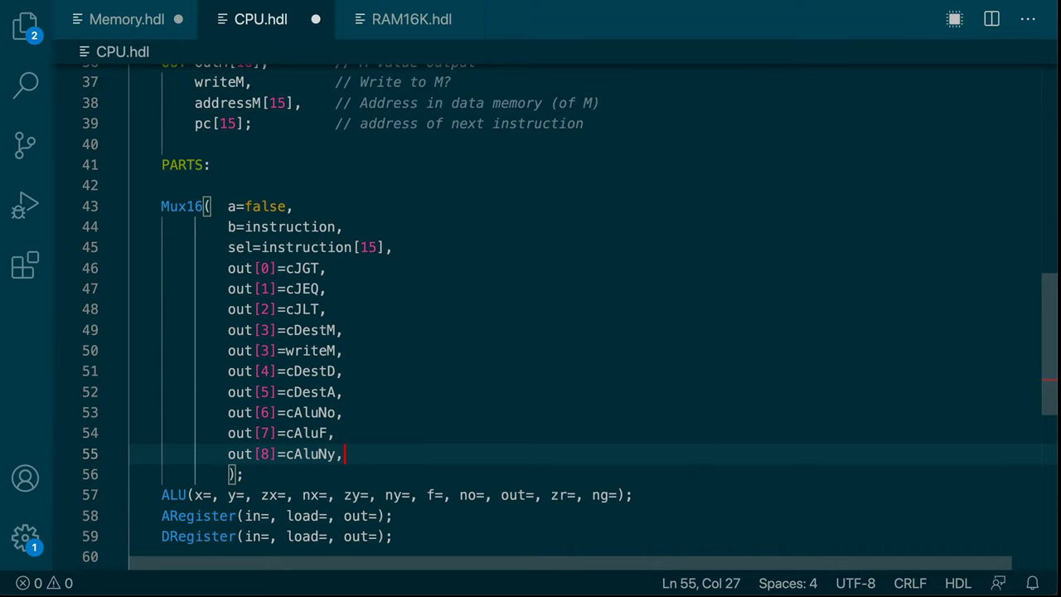
{"action": "key", "text": "Return"}
{"action": "type", "text": "out[9]"}
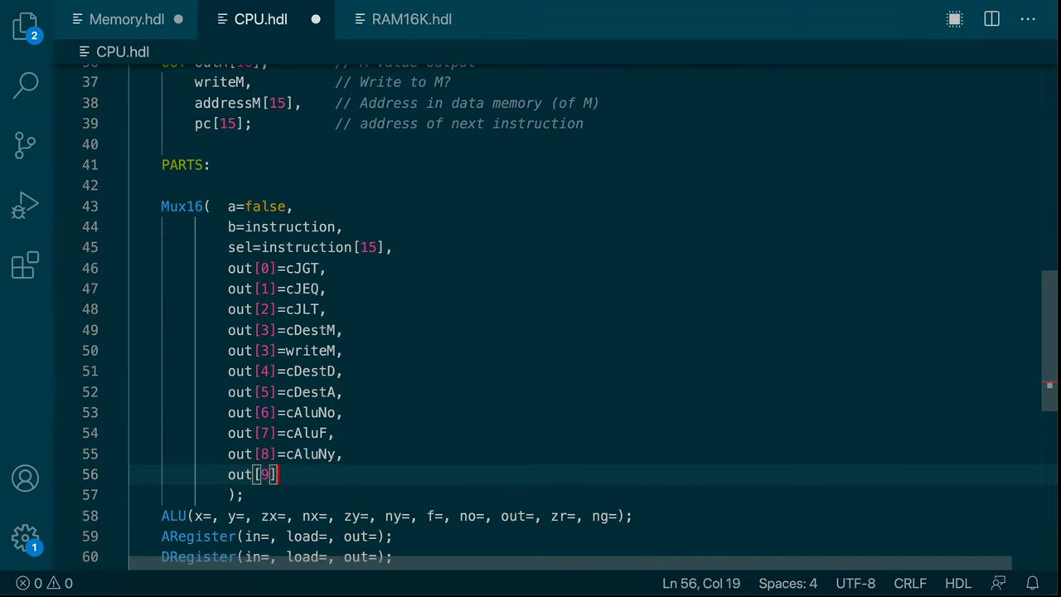
{"action": "type", "text": "=cAluZy"}
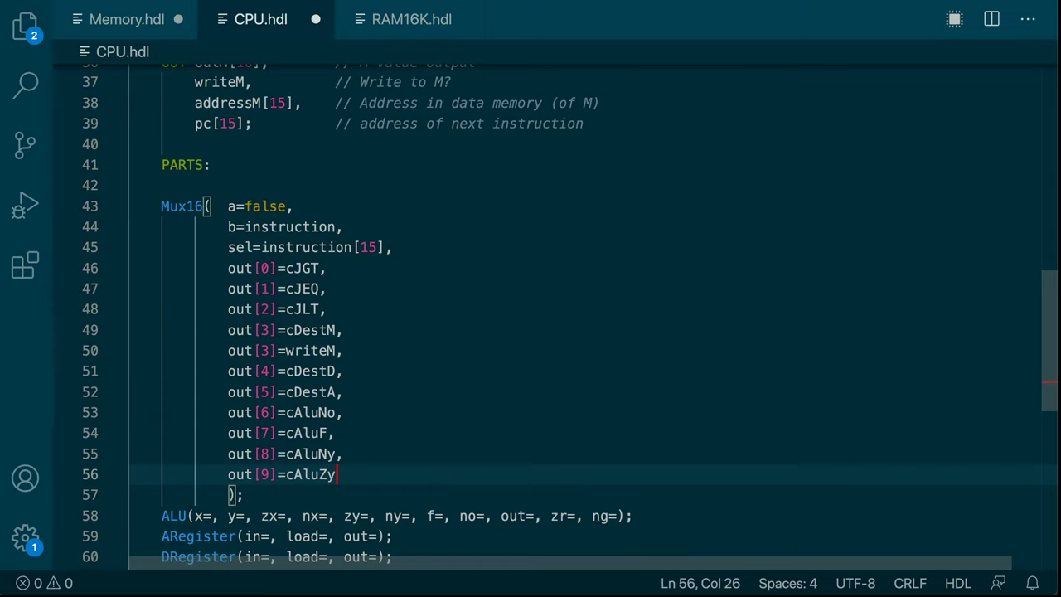
{"action": "type", "text": ","}
{"action": "key", "text": "Return"}
{"action": "type", "text": "out[10]="}
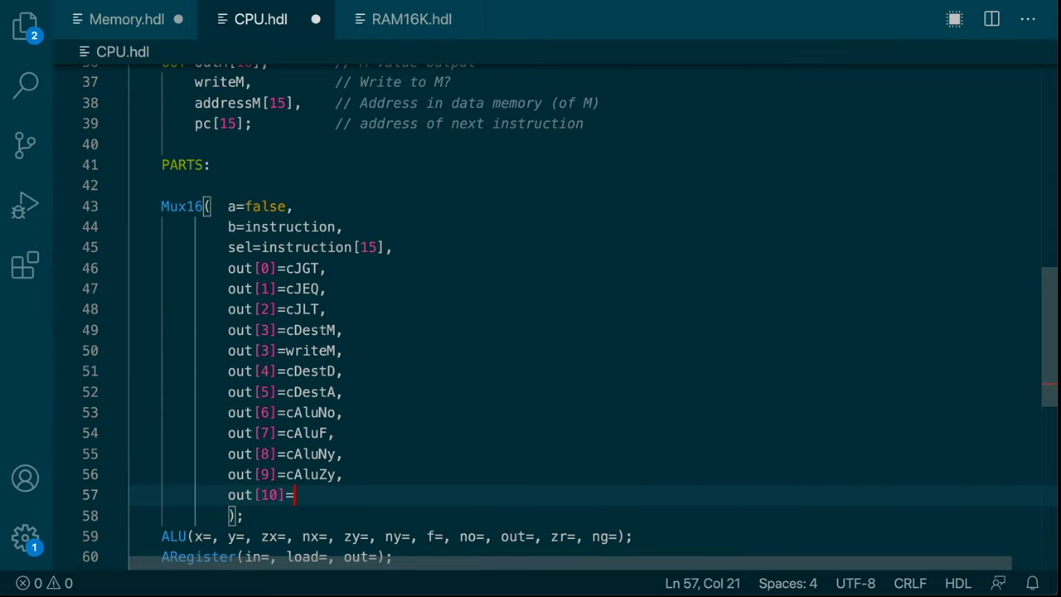
{"action": "type", "text": "cAluNx,"}
{"action": "key", "text": "Return"}
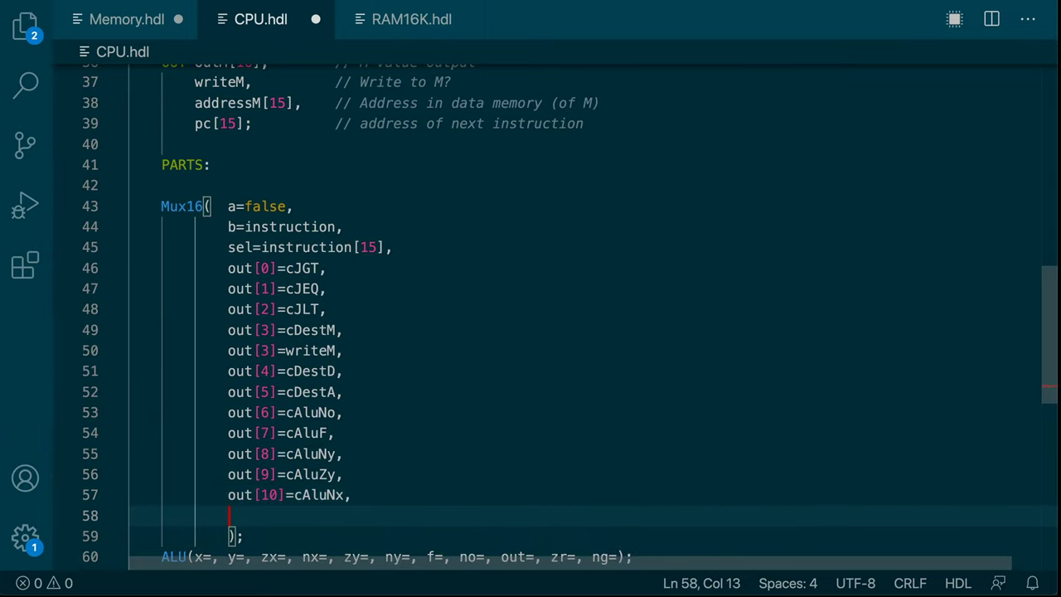
{"action": "type", "text": "out[11]"}
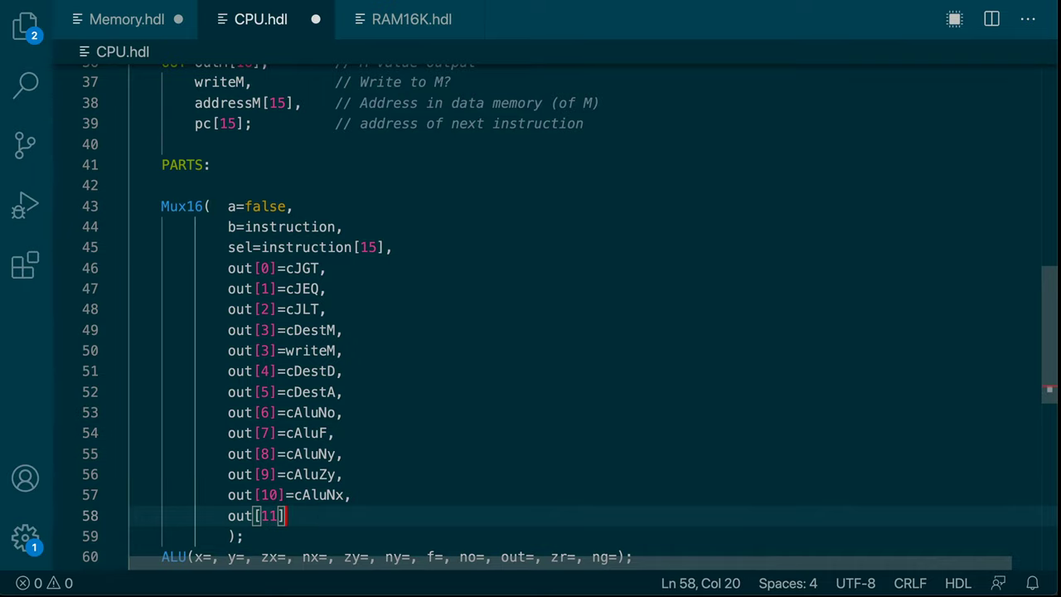
{"action": "type", "text": "=cAlu"}
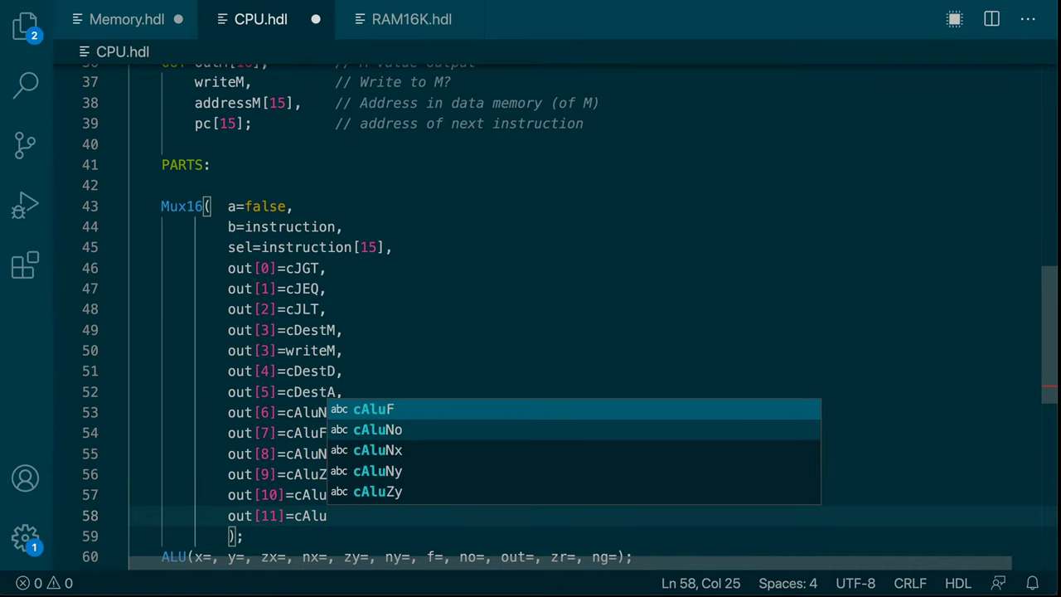
{"action": "type", "text": "Zx,"}
{"action": "key", "text": "Return"}
{"action": "type", "text": "o"}
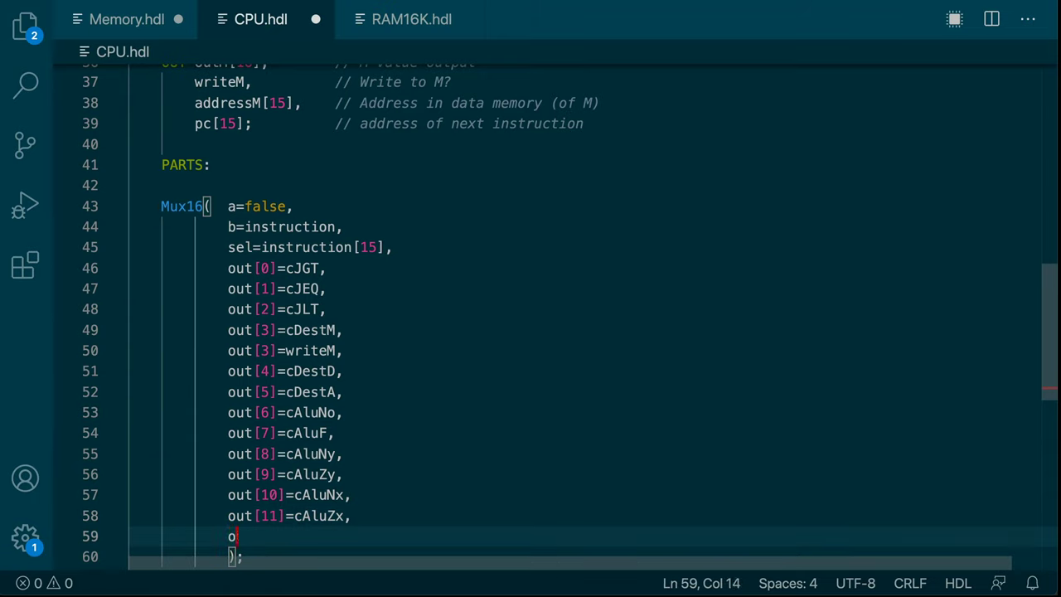
{"action": "type", "text": "ut[12]"}
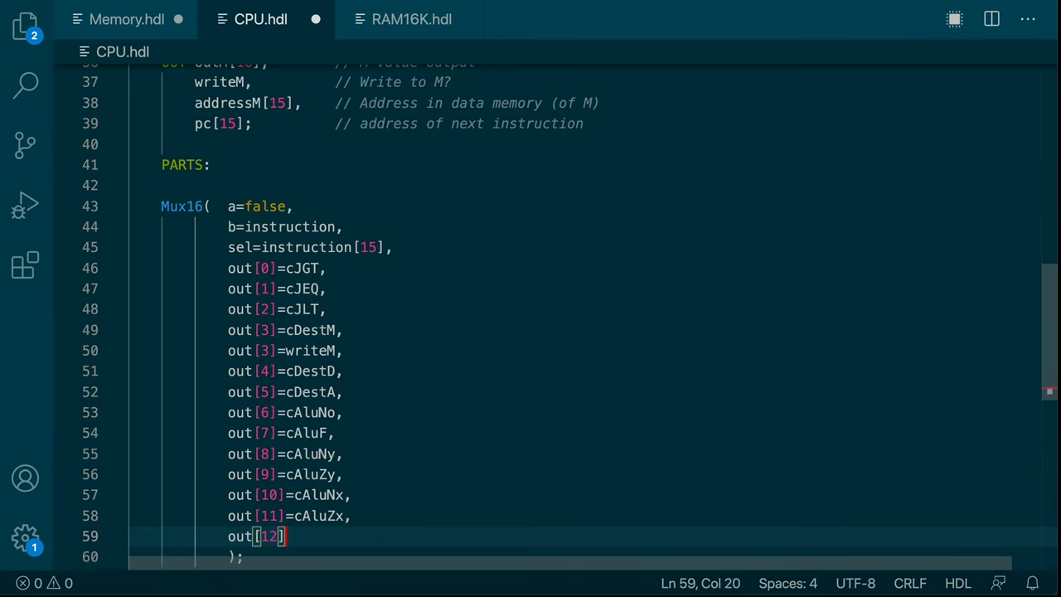
{"action": "type", "text": "=c"}
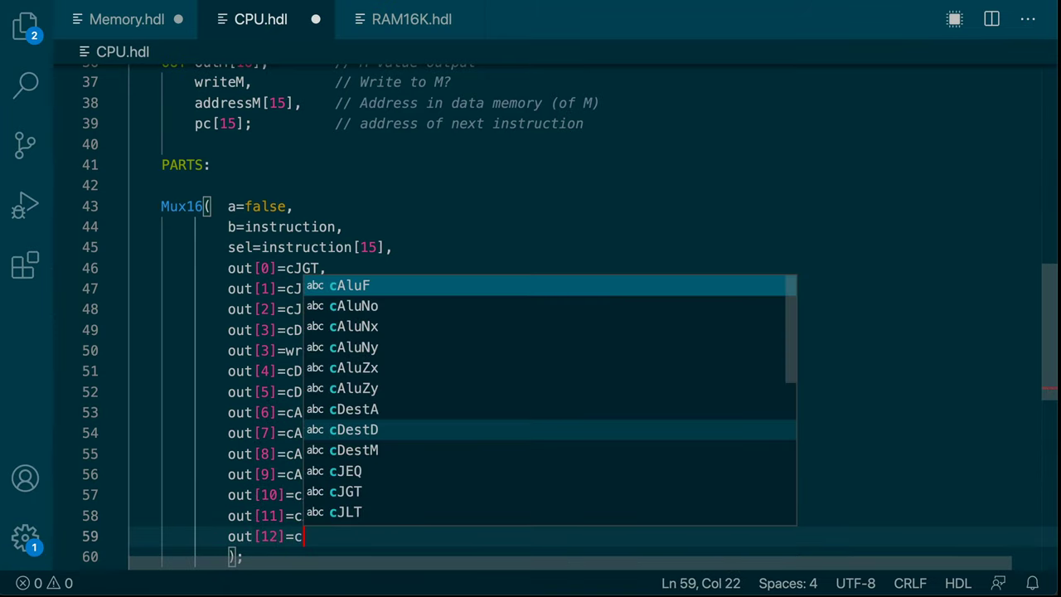
{"action": "type", "text": "AOrM,"}
- Add a '// 13, 14 unused' comment, out[15]=cType, and an ALU part template below
{"action": "key", "text": "Return"}
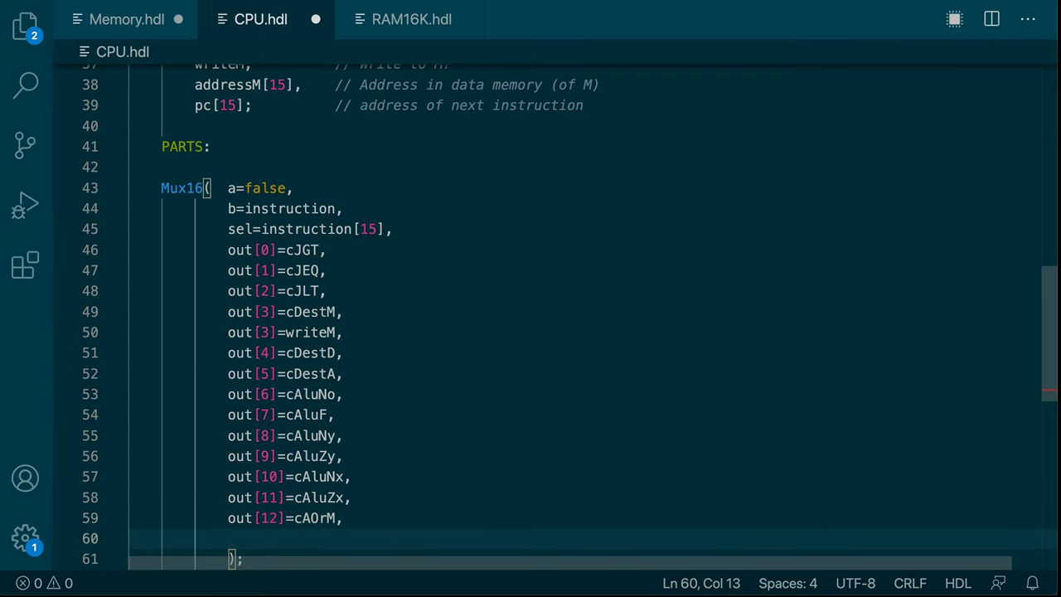
{"action": "type", "text": "// 13, 14 u"}
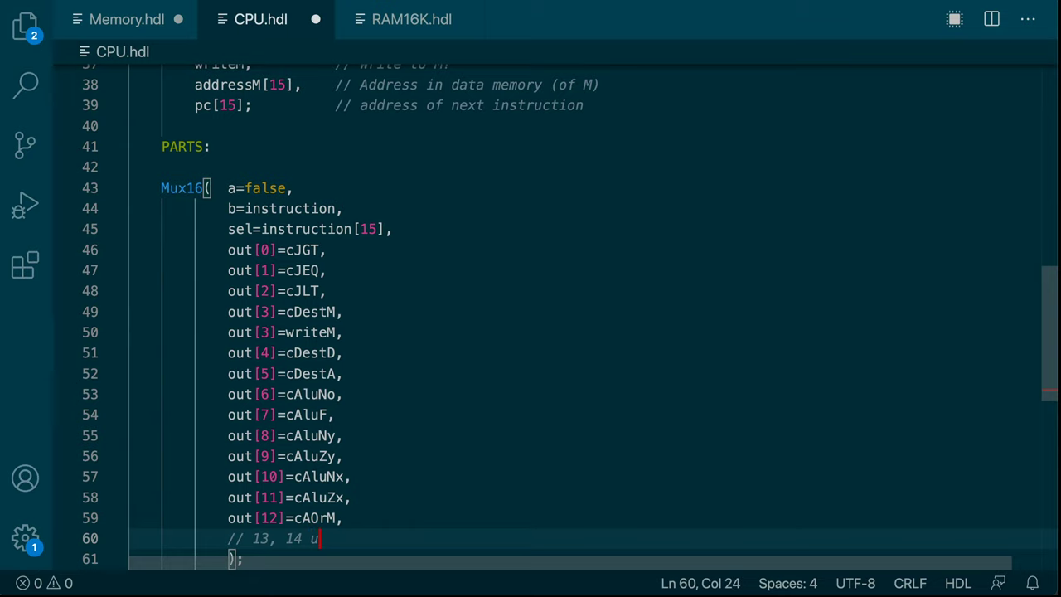
{"action": "type", "text": "nused"}
{"action": "key", "text": "Return"}
{"action": "type", "text": "out[15]=c"}
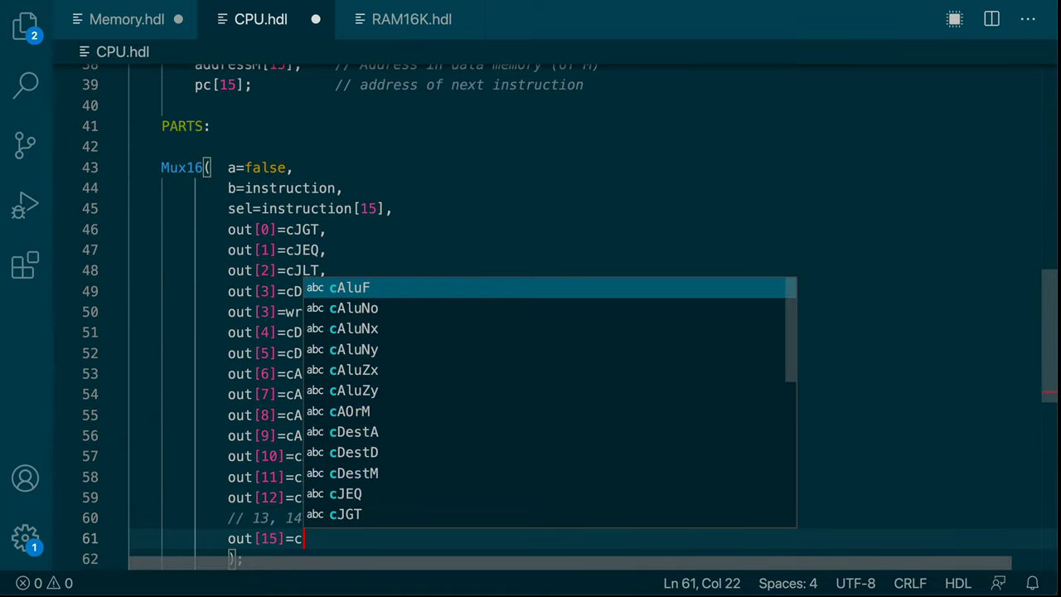
{"action": "type", "text": "Type"}
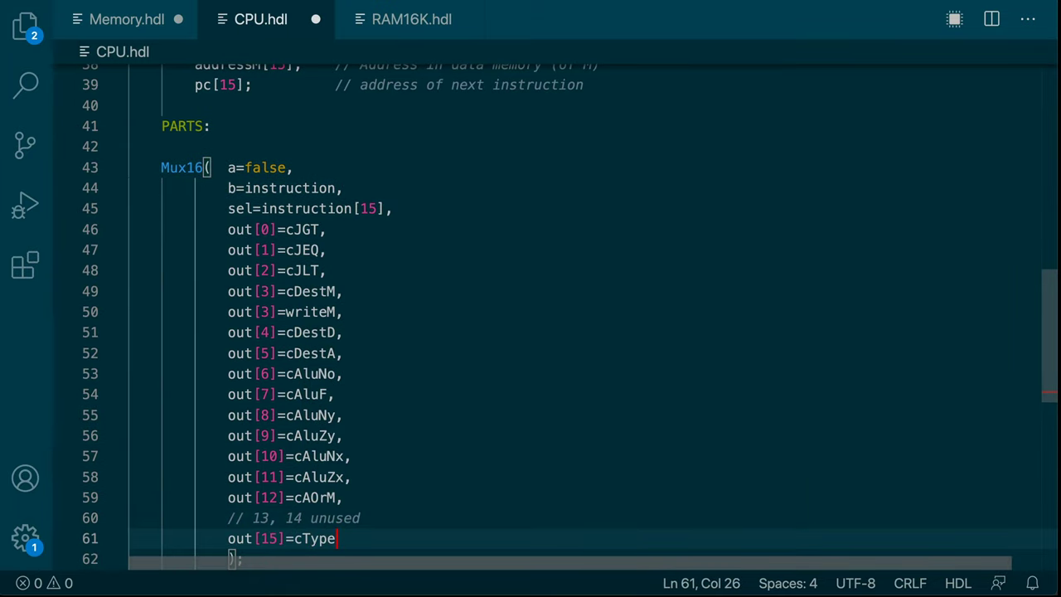
{"action": "key", "text": "Down"}
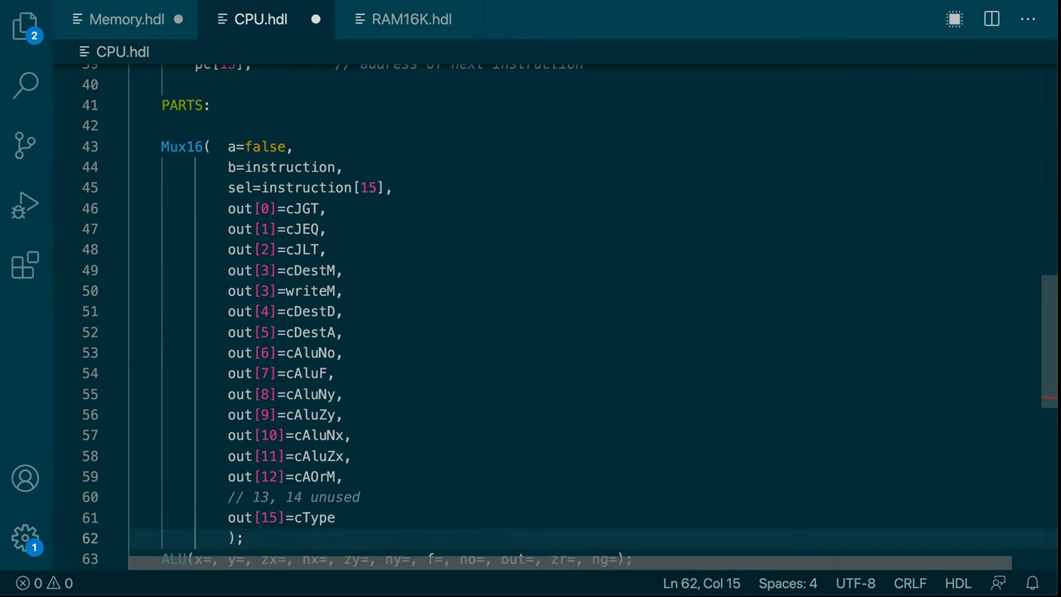
{"action": "key", "text": "Tab"}
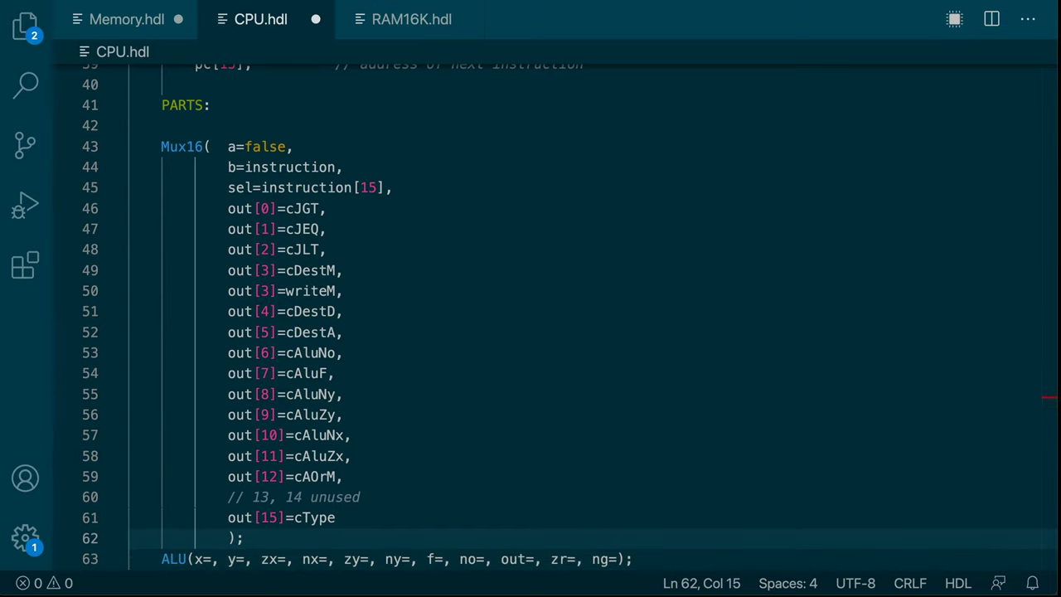
- Connect the ALU's x and y inputs to xIn and yIn, breaking the line before zx
{"action": "scroll", "coordinate": [422, 268], "scroll_direction": "down", "scroll_amount": 3}
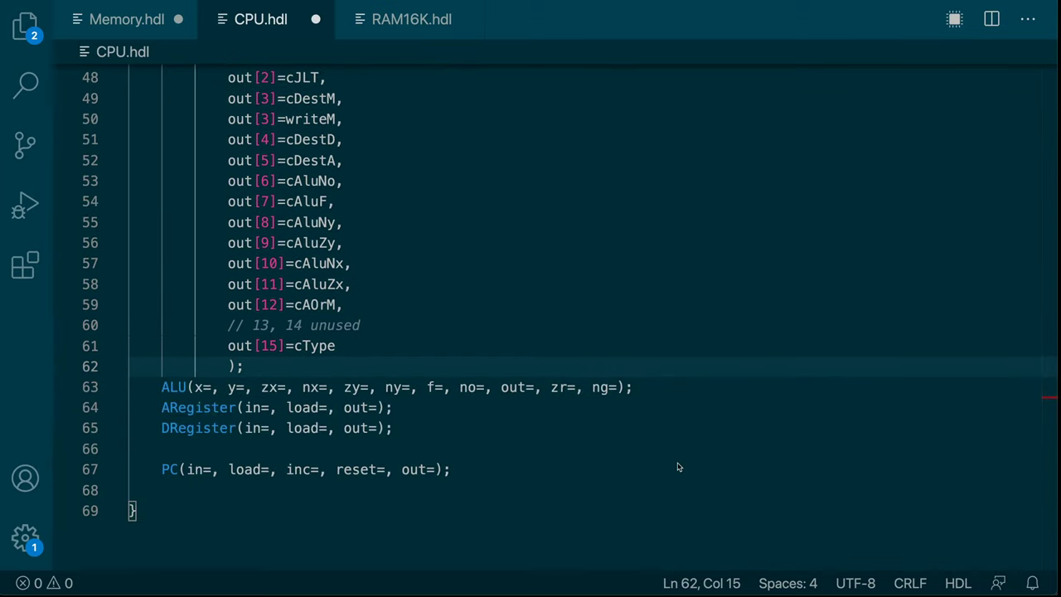
{"action": "left_click", "coordinate": [212, 387]}
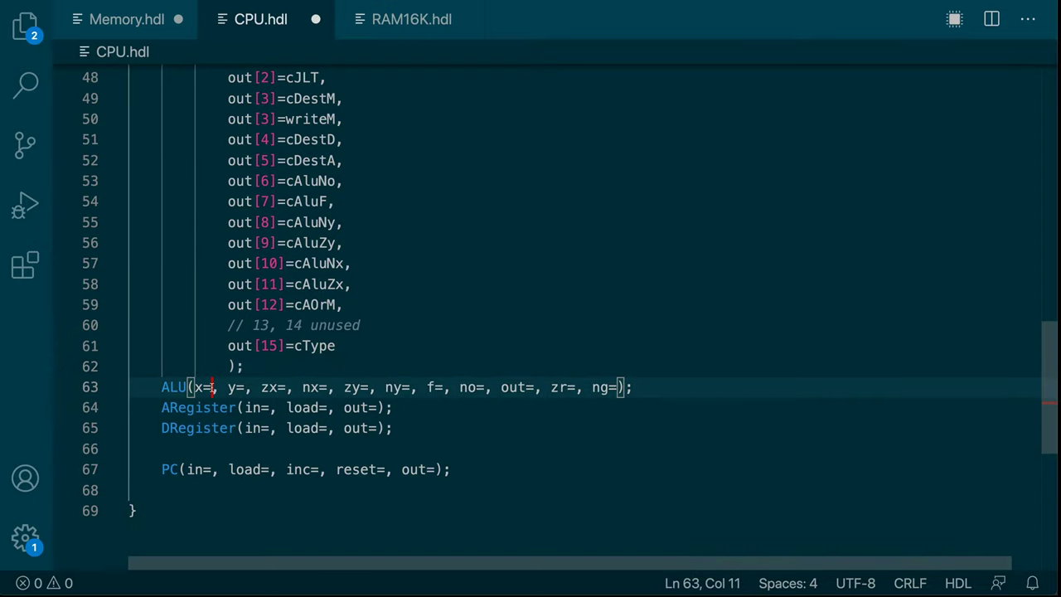
{"action": "type", "text": "xIn"}
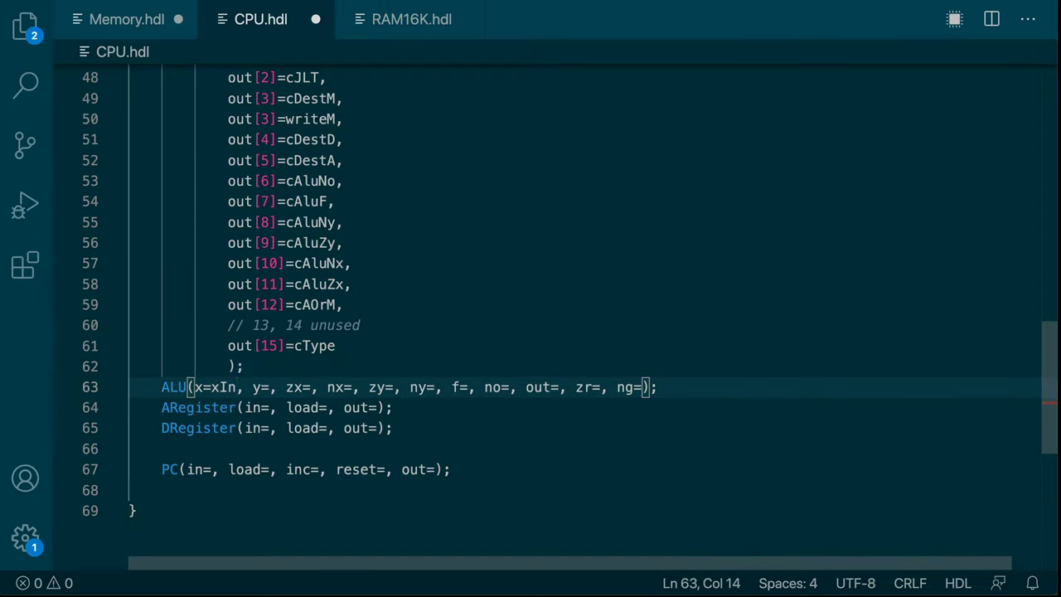
{"action": "key", "text": "Right"}
{"action": "key", "text": "Right"}
{"action": "key", "text": "Right"}
{"action": "key", "text": "Right"}
{"action": "type", "text": "yIn"}
{"action": "key", "text": "Right"}
{"action": "key", "text": "Right"}
{"action": "key", "text": "Right"}
{"action": "key", "text": "Left"}
{"action": "key", "text": "Return"}
{"action": "key", "text": "Tab"}
{"action": "key", "text": "Right"}
{"action": "key", "text": "Right"}
{"action": "key", "text": "Right"}
- Wire ALU zx, nx, zy, ny, f, no to cAluZx, cAluNx, cAluZy, cAluNy, cAluF, cAluNo, one per line
{"action": "type", "text": "cAluZ"}
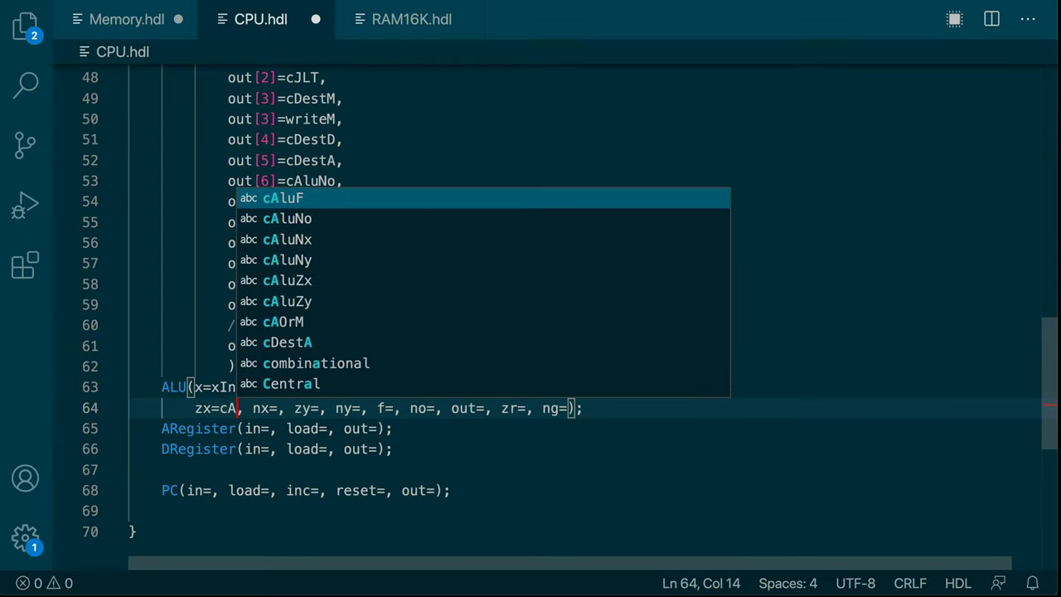
{"action": "type", "text": "x,"}
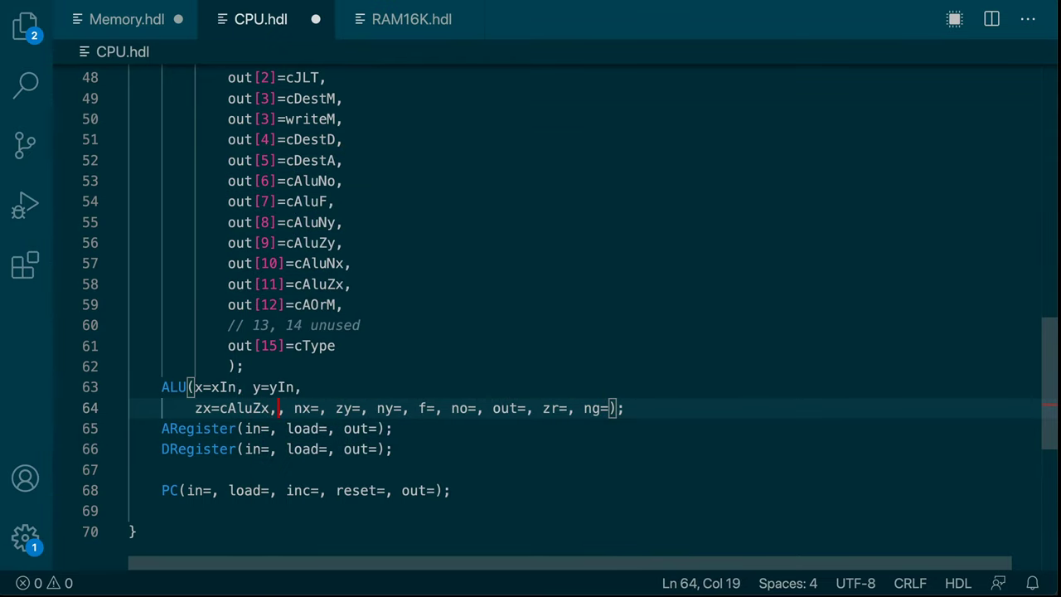
{"action": "key", "text": "BackSpace"}
{"action": "key", "text": "Right"}
{"action": "key", "text": "Right"}
{"action": "key", "text": "Right"}
{"action": "key", "text": "Left"}
{"action": "key", "text": "Return"}
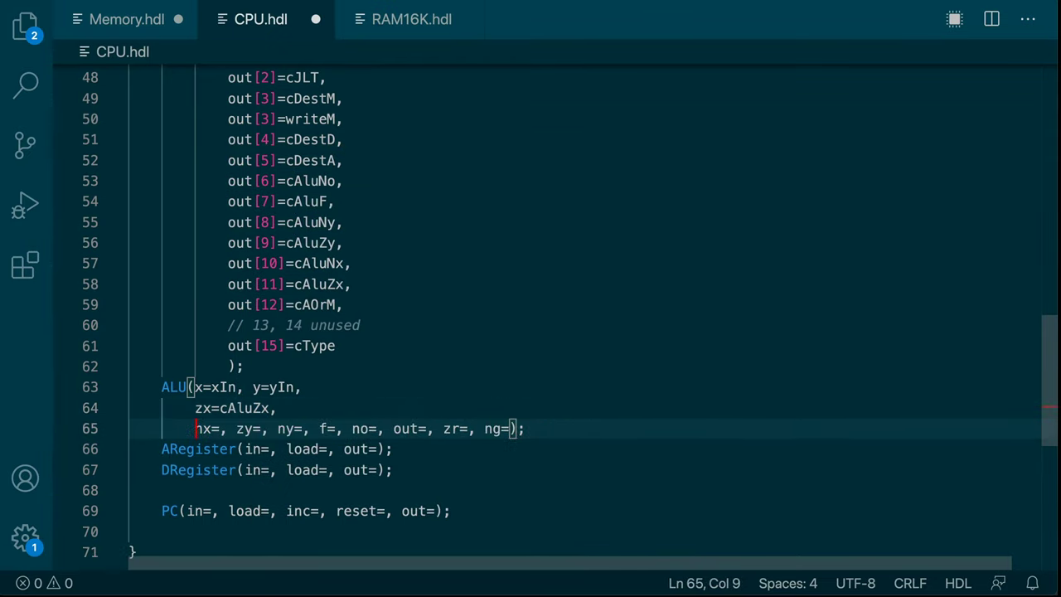
{"action": "key", "text": "Right"}
{"action": "key", "text": "Right"}
{"action": "key", "text": "Right"}
{"action": "type", "text": "cAluNx"}
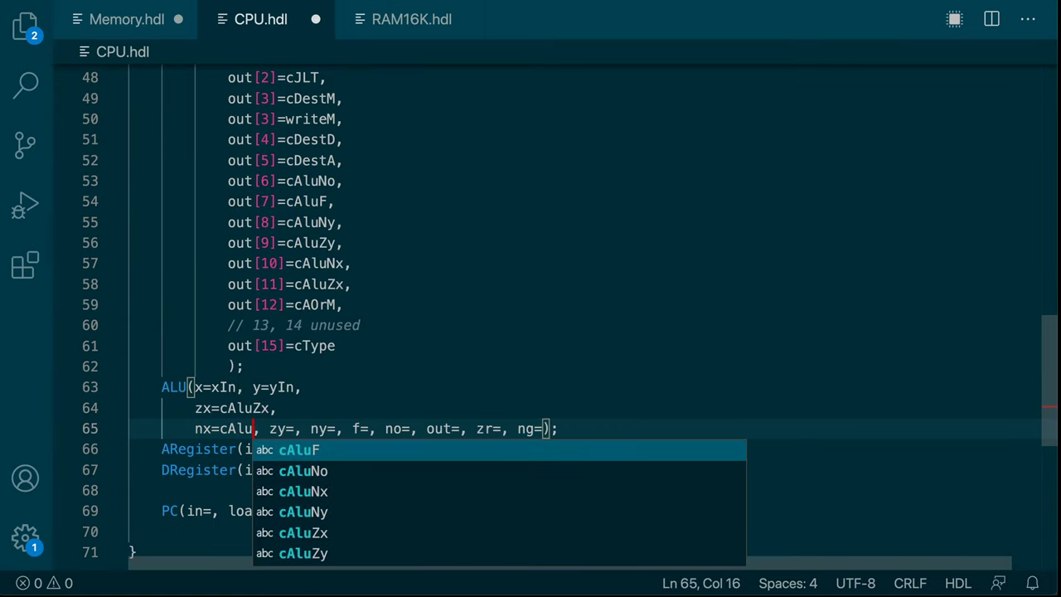
{"action": "key", "text": "Right"}
{"action": "key", "text": "Right"}
{"action": "key", "text": "Return"}
{"action": "key", "text": "Right"}
{"action": "key", "text": "Right"}
{"action": "key", "text": "Right"}
{"action": "type", "text": "cAluZy"}
{"action": "key", "text": "Right"}
{"action": "key", "text": "Right"}
{"action": "key", "text": "Return"}
{"action": "key", "text": "Right"}
{"action": "key", "text": "Right"}
{"action": "key", "text": "Right"}
{"action": "type", "text": "cAluNy"}
{"action": "key", "text": "Right"}
{"action": "key", "text": "Right"}
{"action": "key", "text": "Return"}
{"action": "key", "text": "Right"}
{"action": "key", "text": "Right"}
{"action": "type", "text": "cAluF"}
{"action": "key", "text": "Right"}
{"action": "key", "text": "Right"}
{"action": "key", "text": "Return"}
{"action": "key", "text": "Right"}
{"action": "key", "text": "Right"}
{"action": "key", "text": "Right"}
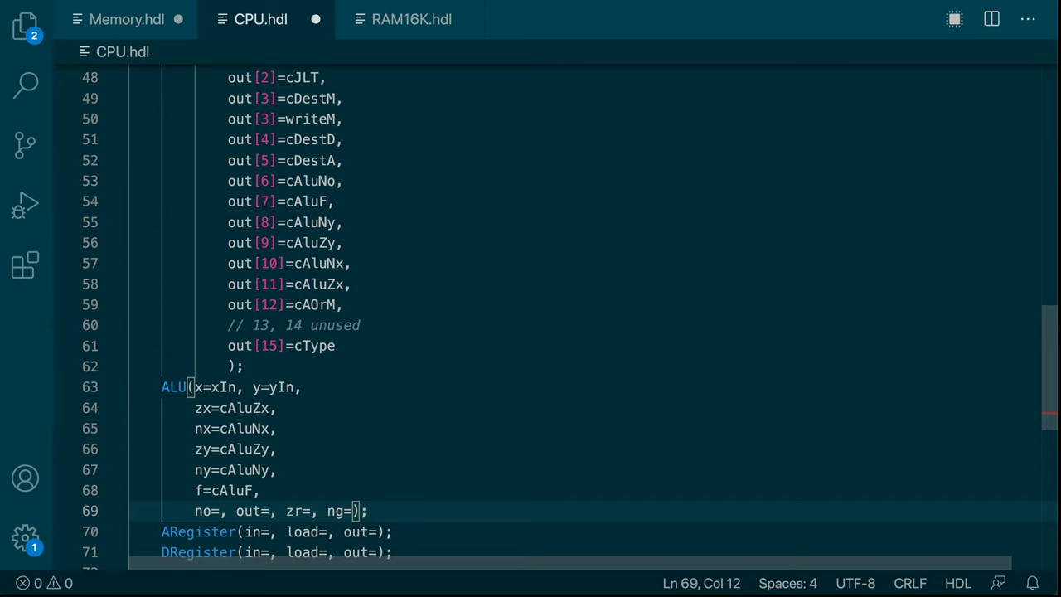
{"action": "type", "text": "c"}
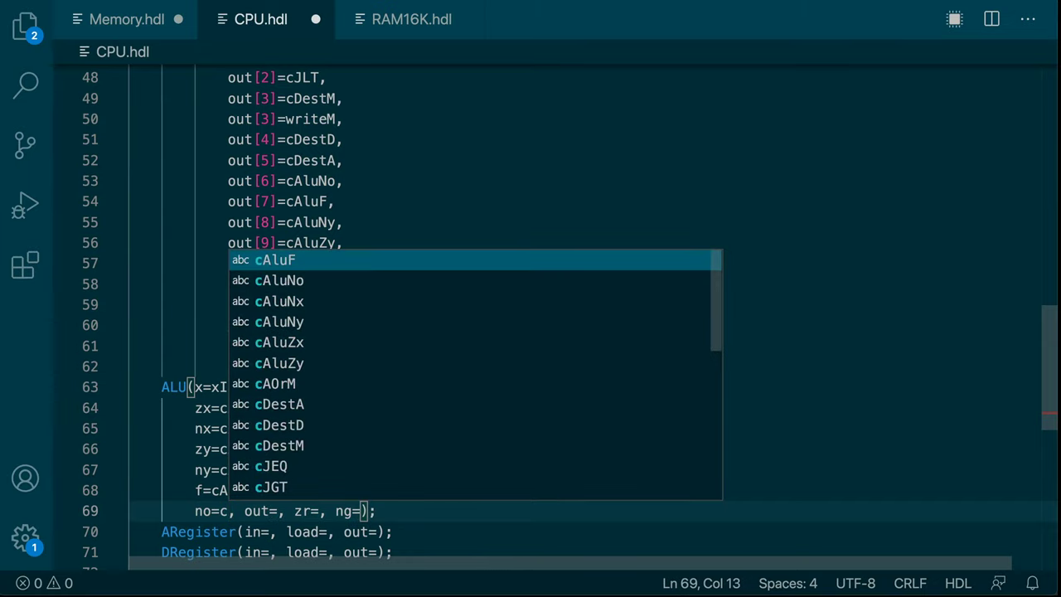
{"action": "type", "text": "AluNo"}
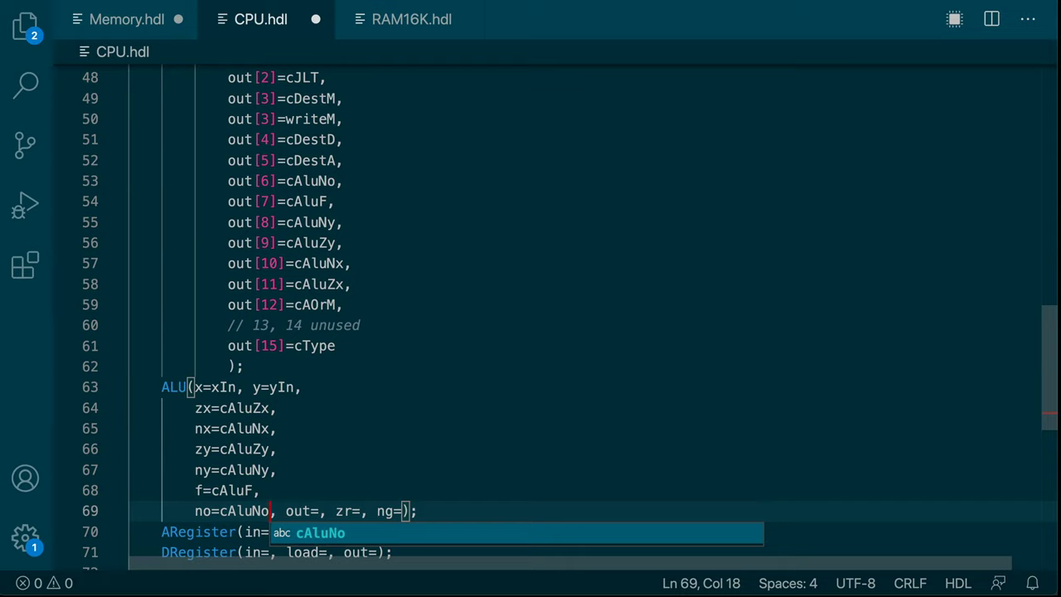
- Connect the ALU outputs: out to aluOut and outM, zr to zerop, ng to negp
{"action": "key", "text": "Right"}
{"action": "key", "text": "Right"}
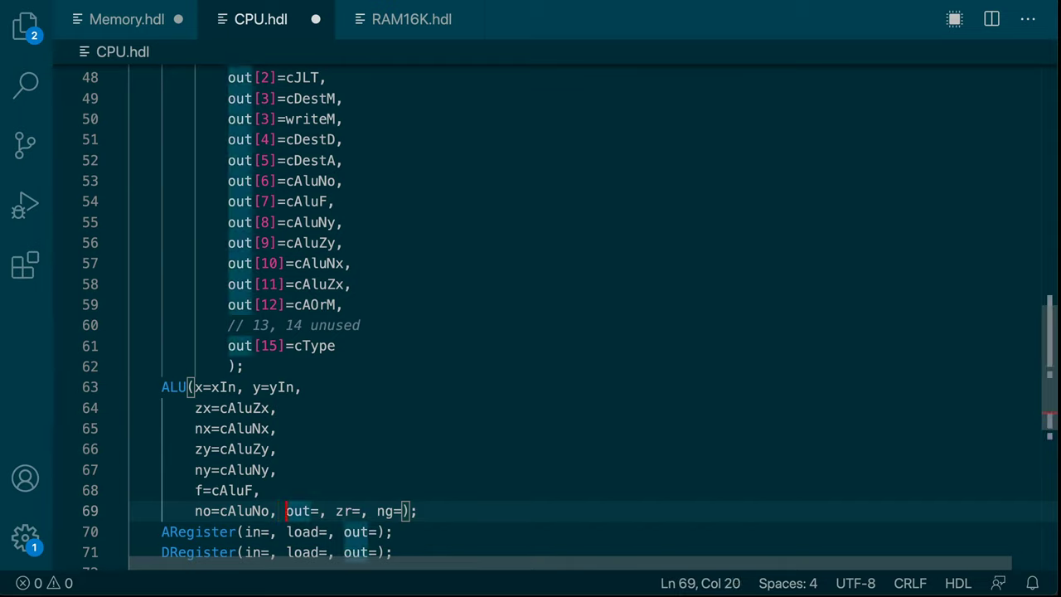
{"action": "key", "text": "Return"}
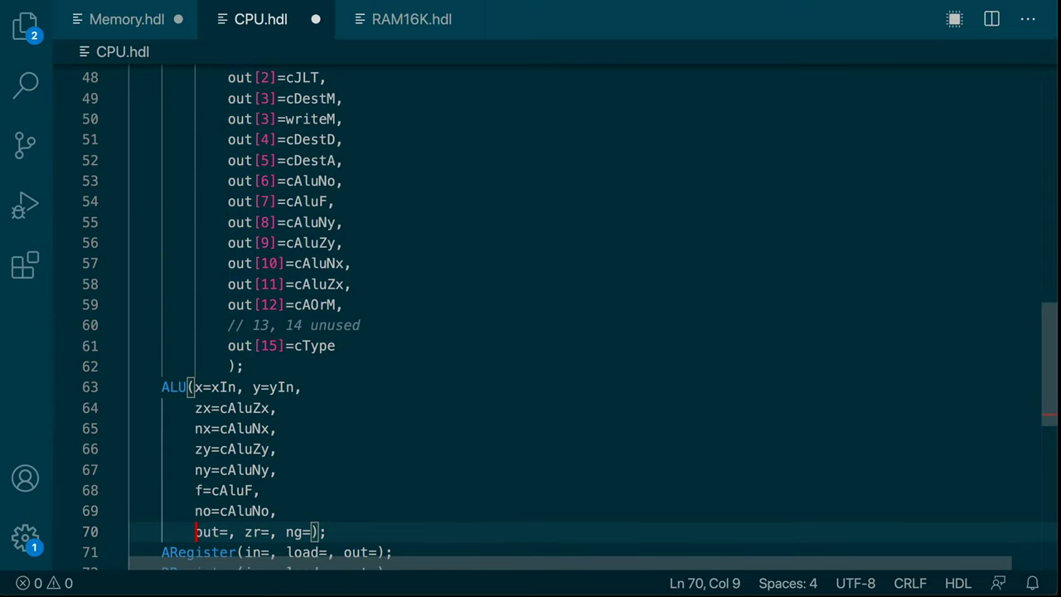
{"action": "key", "text": "Right"}
{"action": "key", "text": "Right"}
{"action": "key", "text": "Right"}
{"action": "key", "text": "Right"}
{"action": "type", "text": "aluOut"}
{"action": "key", "text": "Right"}
{"action": "key", "text": "Right"}
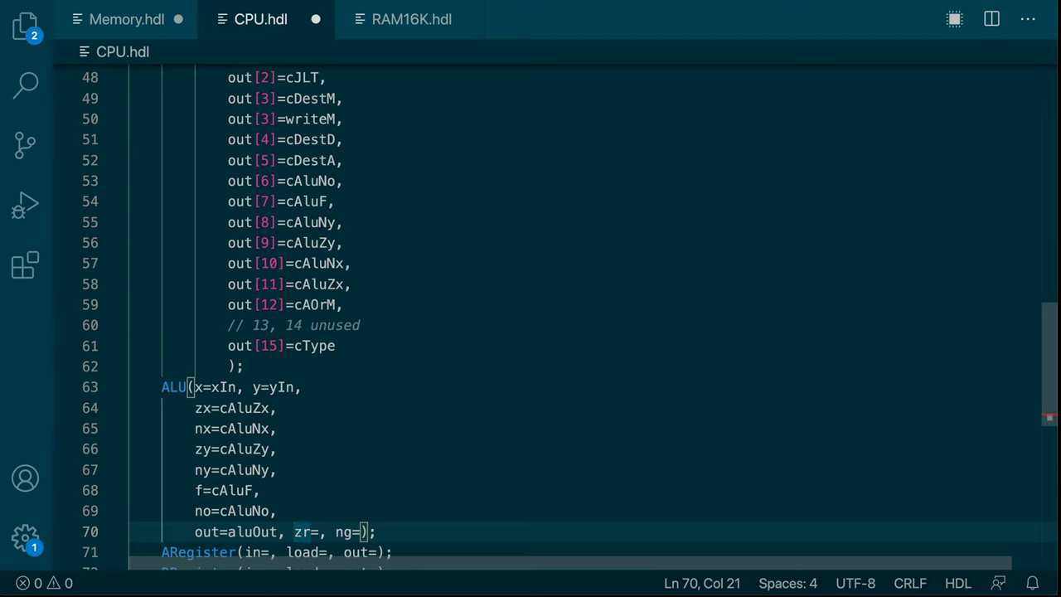
{"action": "key", "text": "Return"}
{"action": "key", "text": "Right"}
{"action": "key", "text": "Right"}
{"action": "key", "text": "Right"}
{"action": "key", "text": "Right"}
{"action": "key", "text": "Right"}
{"action": "key", "text": "Return"}
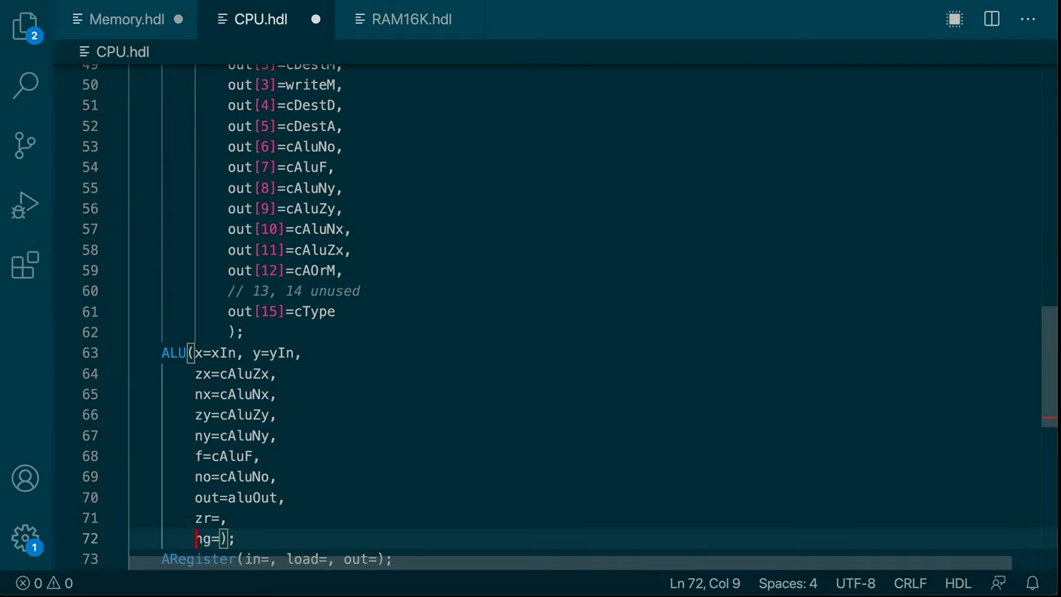
{"action": "key", "text": "Up"}
{"action": "key", "text": "Right"}
{"action": "key", "text": "Right"}
{"action": "key", "text": "Right"}
{"action": "type", "text": "zerop"}
{"action": "key", "text": "Down"}
{"action": "key", "text": "Left"}
{"action": "key", "text": "Left"}
{"action": "type", "text": "negp"}
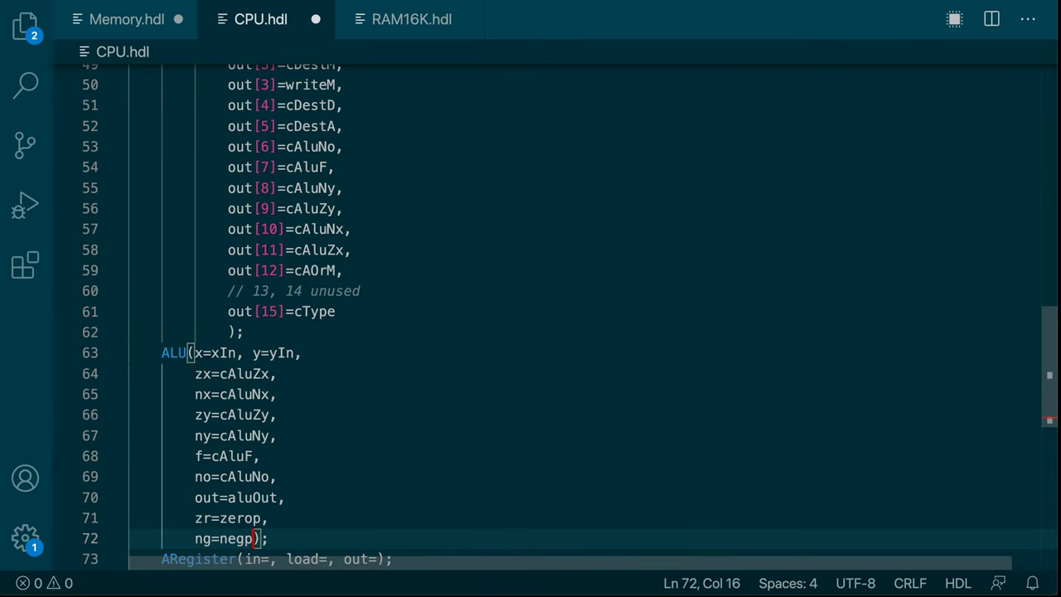
{"action": "key", "text": "Up"}
{"action": "key", "text": "Up"}
{"action": "key", "text": "Up"}
{"action": "key", "text": "Down"}
{"action": "key", "text": "End"}
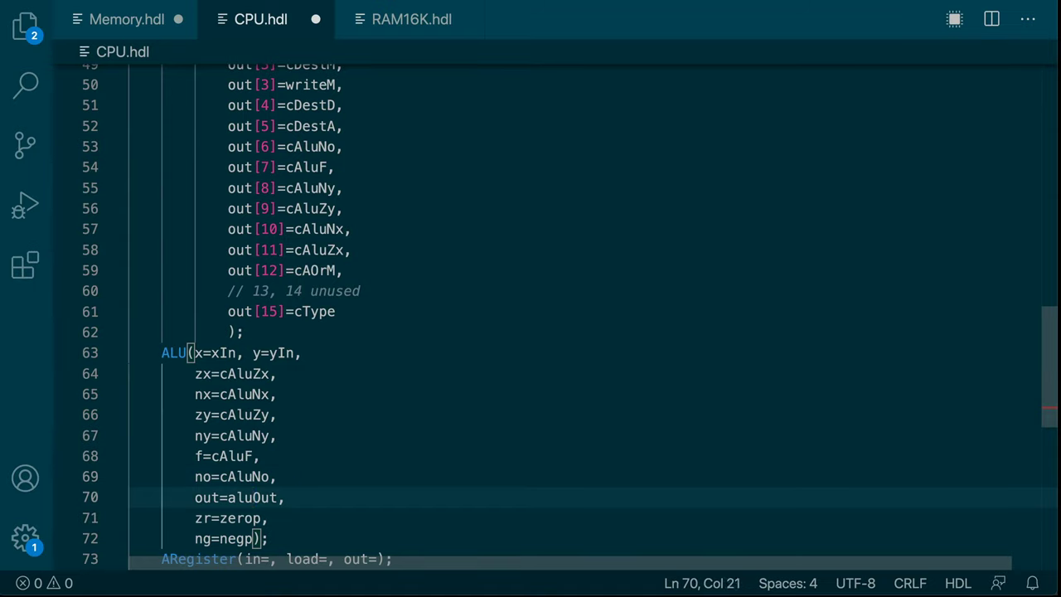
{"action": "type", "text": "out=outM"}
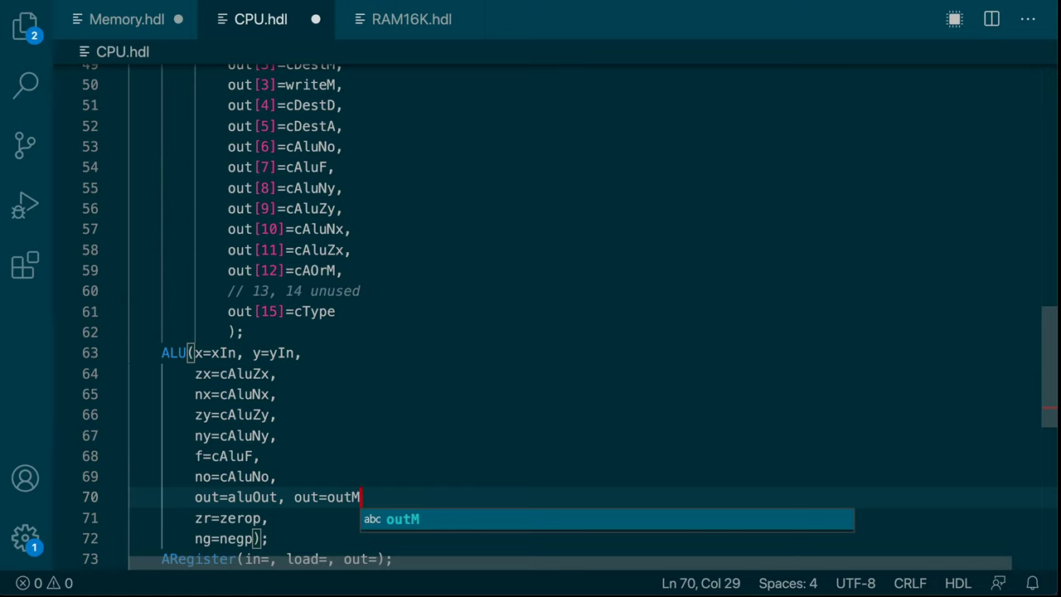
{"action": "type", "text": ","}
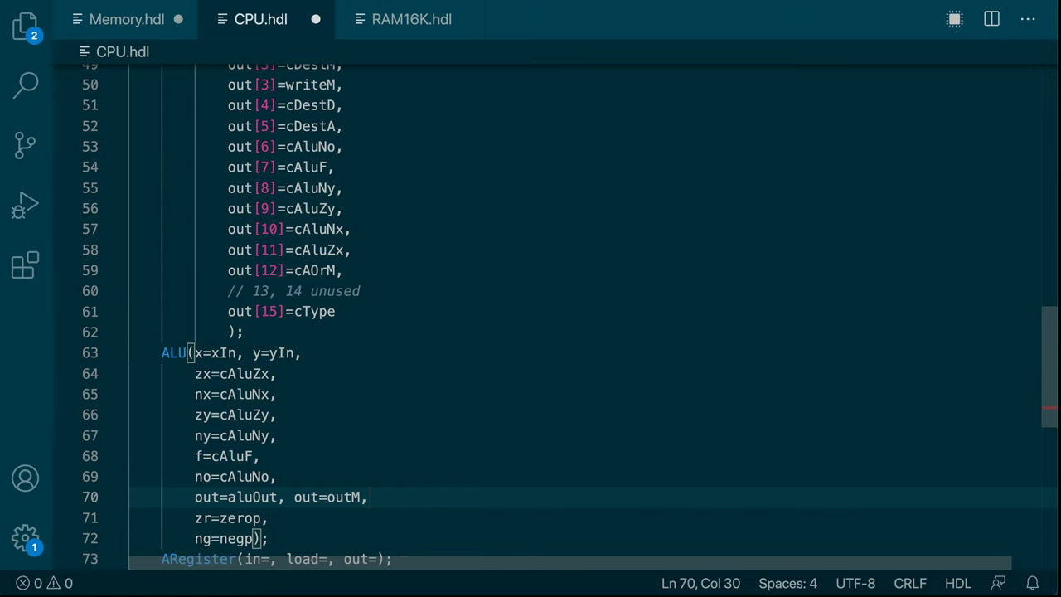
{"action": "key", "text": "Down"}
{"action": "key", "text": "Down"}
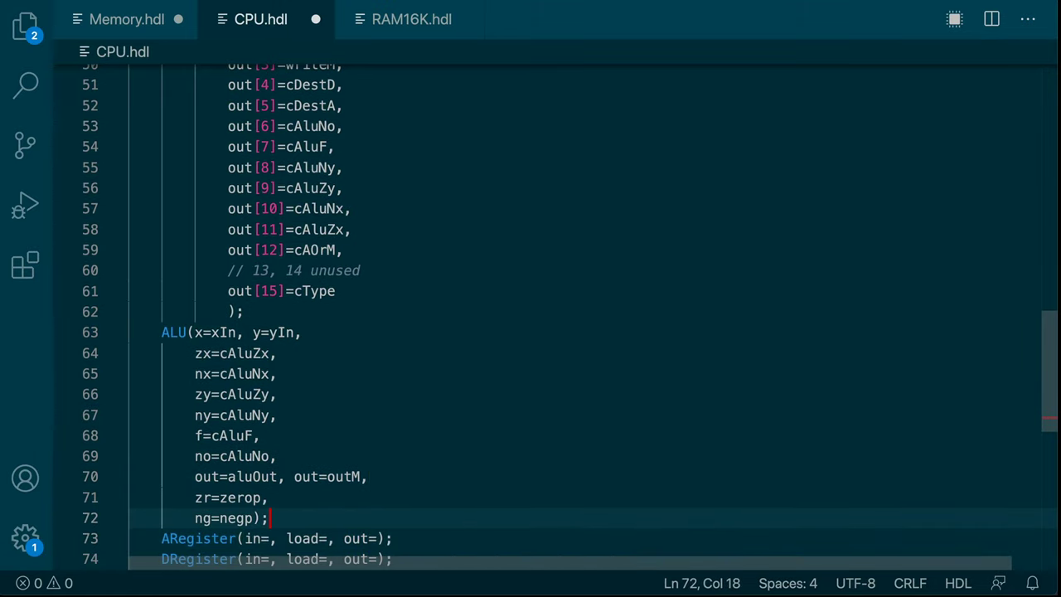
- Add a Mux16 with a=instruction, b=aluOut, sel=cType, out=aMuxOut after the ALU part
{"action": "key", "text": "Return"}
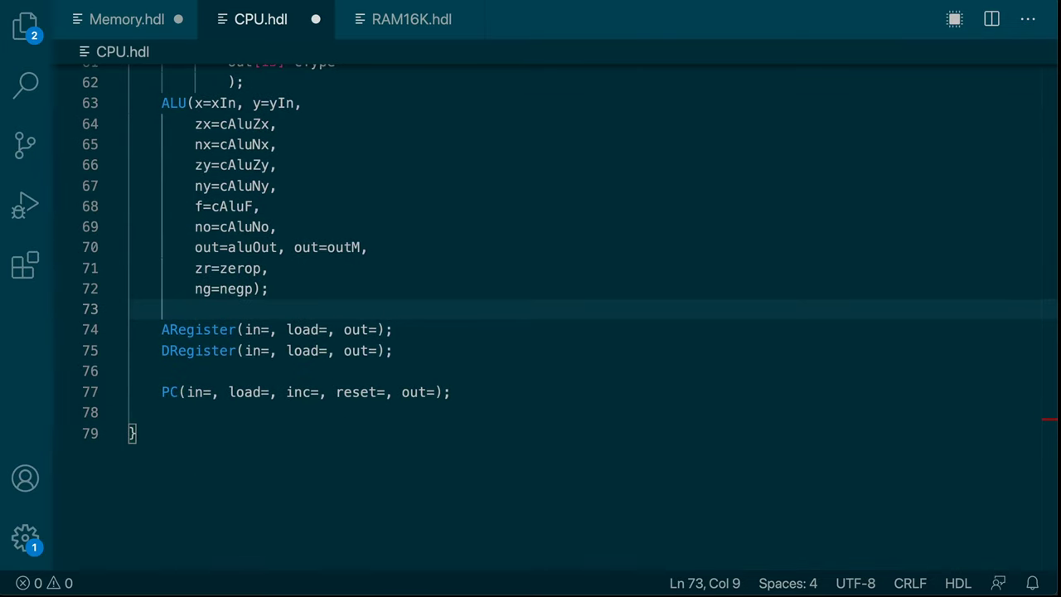
{"action": "key", "text": "Return"}
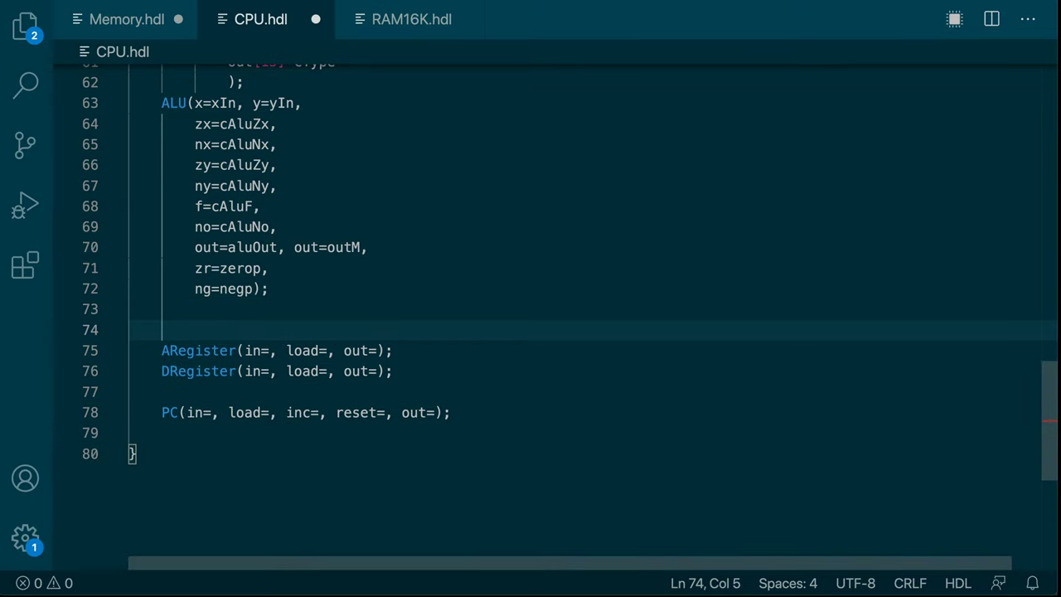
{"action": "type", "text": "Mux16"}
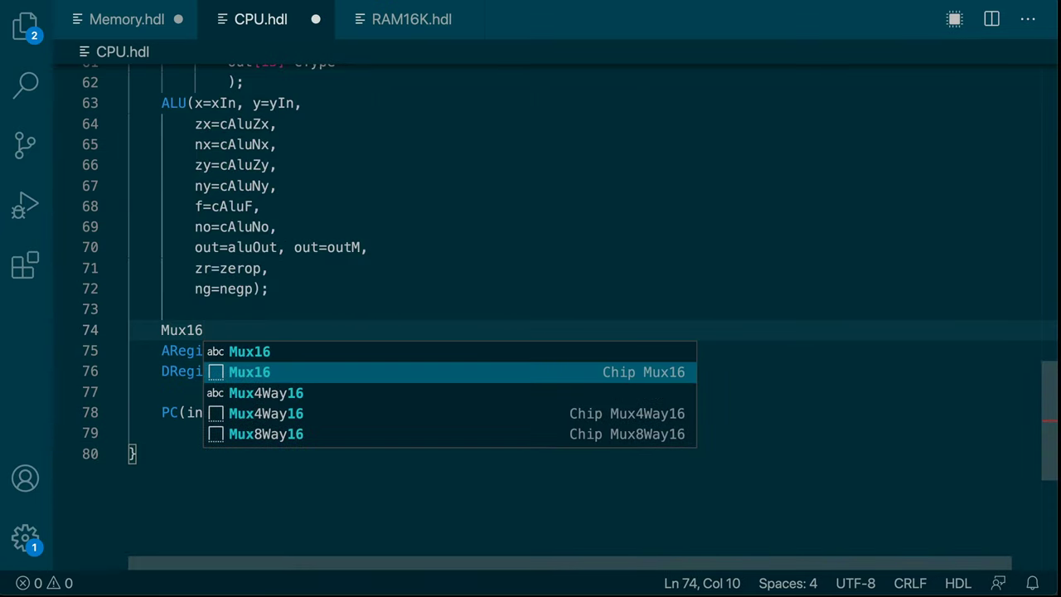
{"action": "key", "text": "Tab"}
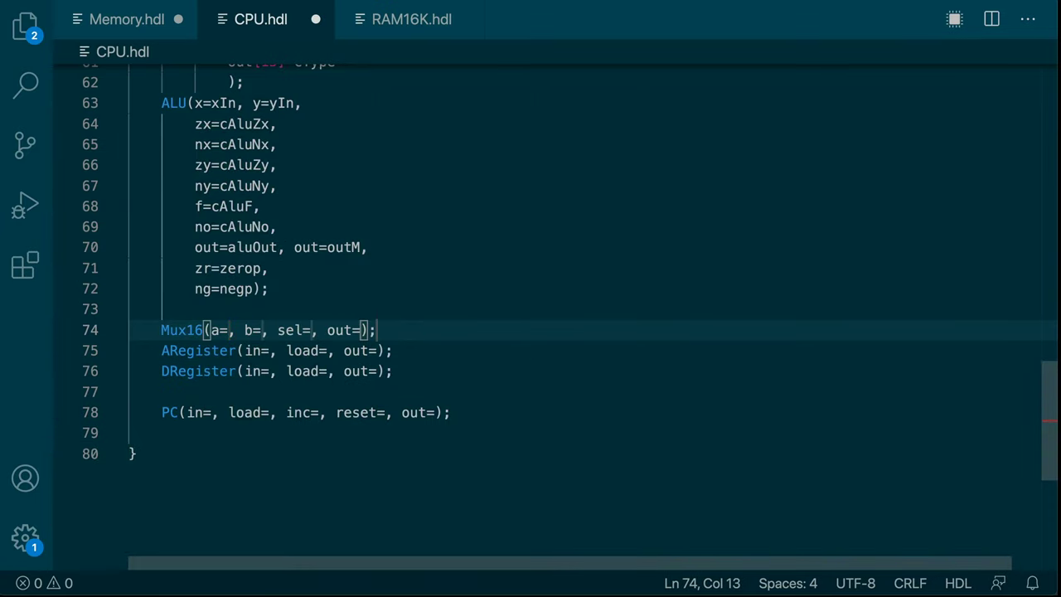
{"action": "type", "text": "instruction"}
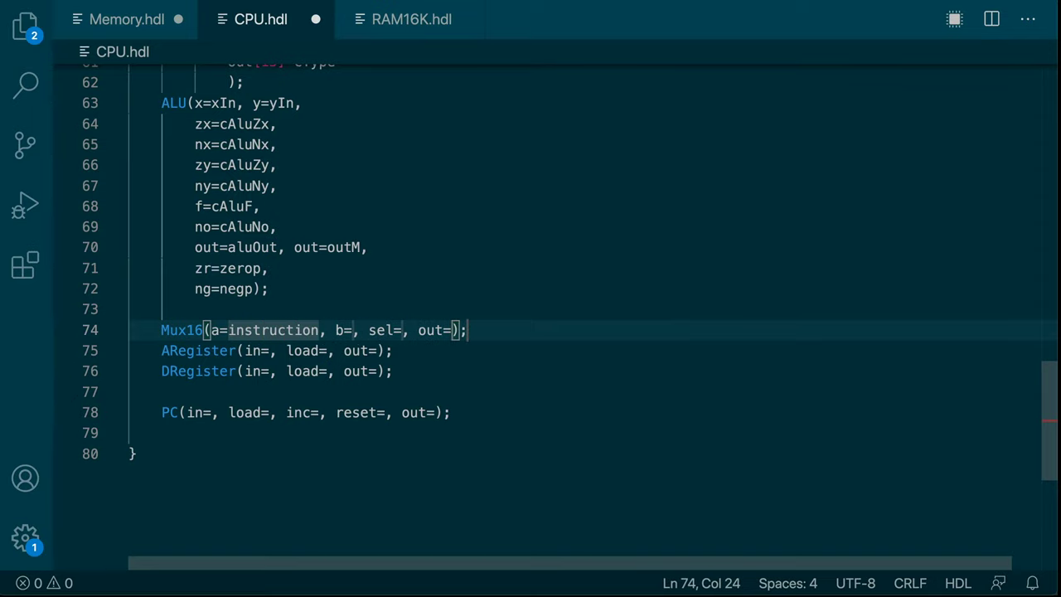
{"action": "key", "text": "Right"}
{"action": "key", "text": "Right"}
{"action": "key", "text": "Right"}
{"action": "key", "text": "Right"}
{"action": "type", "text": "alu"}
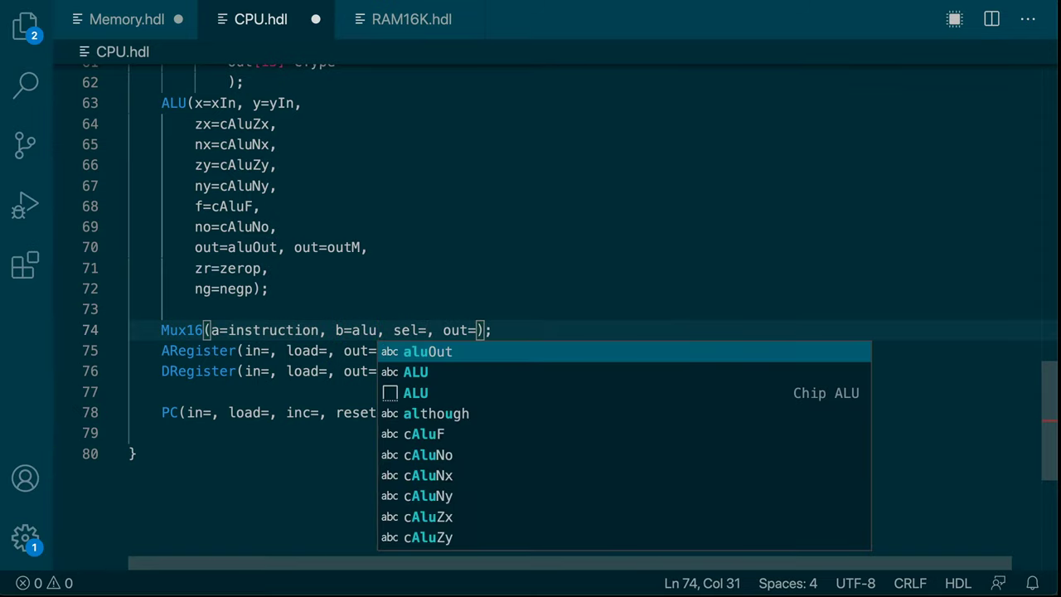
{"action": "type", "text": "Out"}
{"action": "key", "text": "Right"}
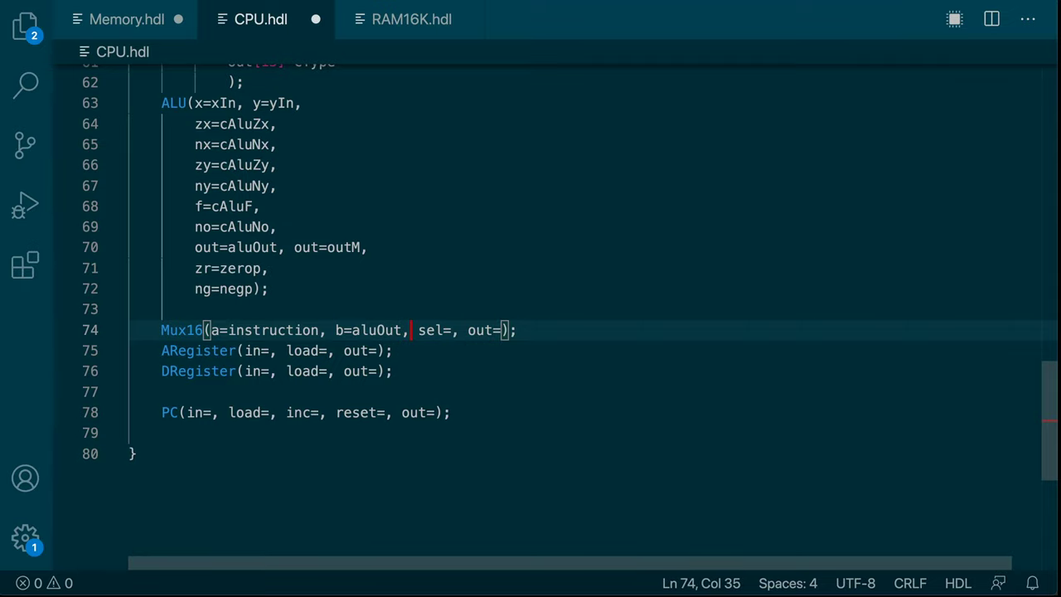
{"action": "key", "text": "Right"}
{"action": "key", "text": "Right"}
{"action": "key", "text": "Right"}
{"action": "key", "text": "Right"}
{"action": "key", "text": "Right"}
{"action": "type", "text": "cType"}
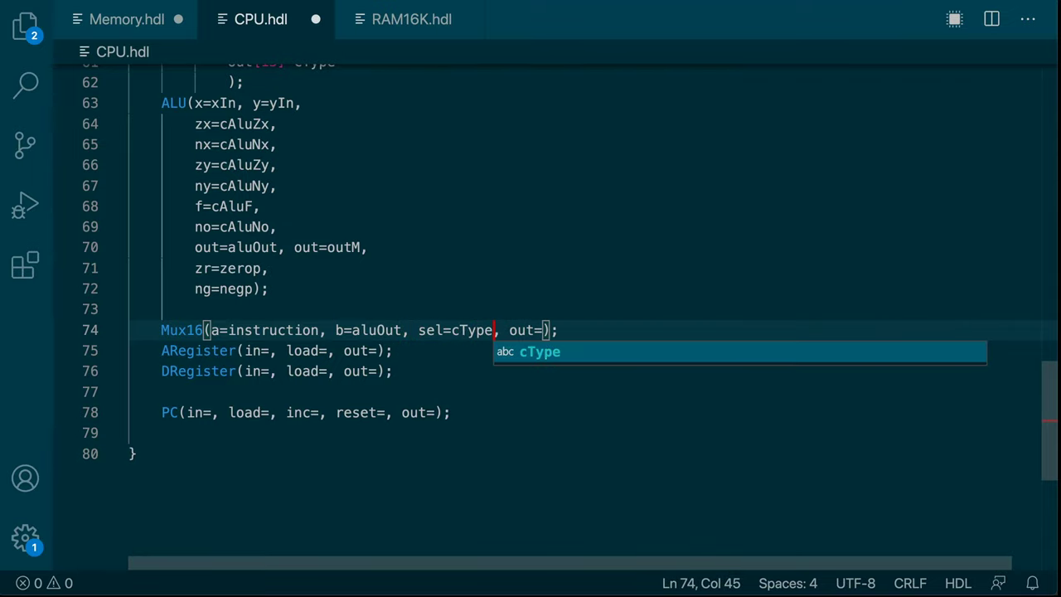
{"action": "key", "text": "Right"}
{"action": "key", "text": "Right"}
{"action": "key", "text": "Right"}
{"action": "key", "text": "Right"}
{"action": "key", "text": "Right"}
{"action": "key", "text": "Right"}
{"action": "type", "text": "aMuxOut"}
{"action": "key", "text": "Right"}
{"action": "key", "text": "Right"}
- Insert a second Mux16 wired a=aRegOut, b=inM, sel=cAOrM, out=yIn, with a blank line below
{"action": "key", "text": "Return"}
{"action": "type", "text": "Mux16"}
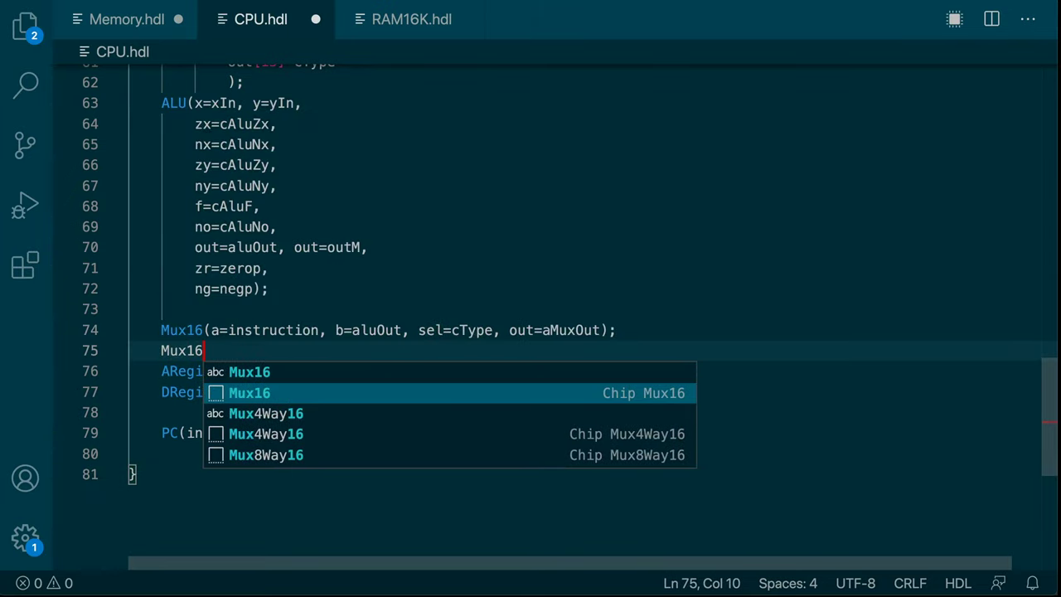
{"action": "key", "text": "Return"}
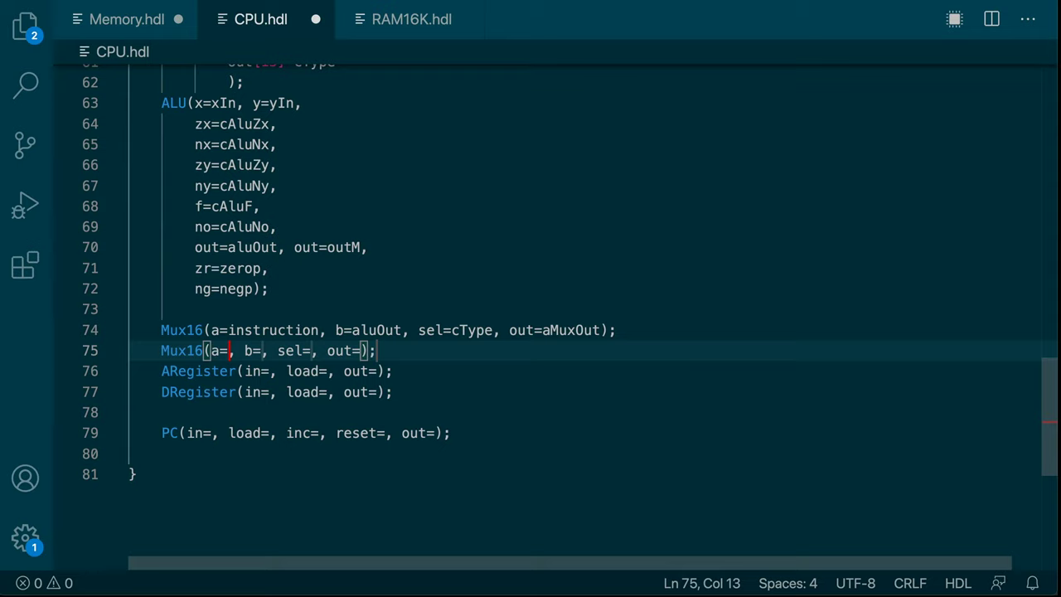
{"action": "type", "text": "aRegOut"}
{"action": "key", "text": "Right"}
{"action": "key", "text": "Right"}
{"action": "key", "text": "Right"}
{"action": "key", "text": "Right"}
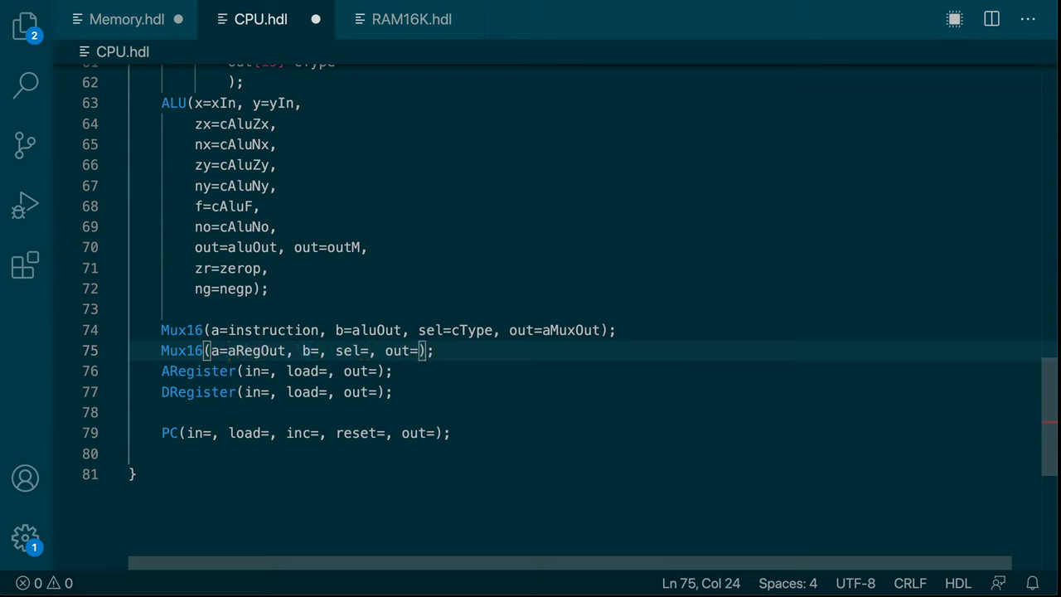
{"action": "type", "text": "inM"}
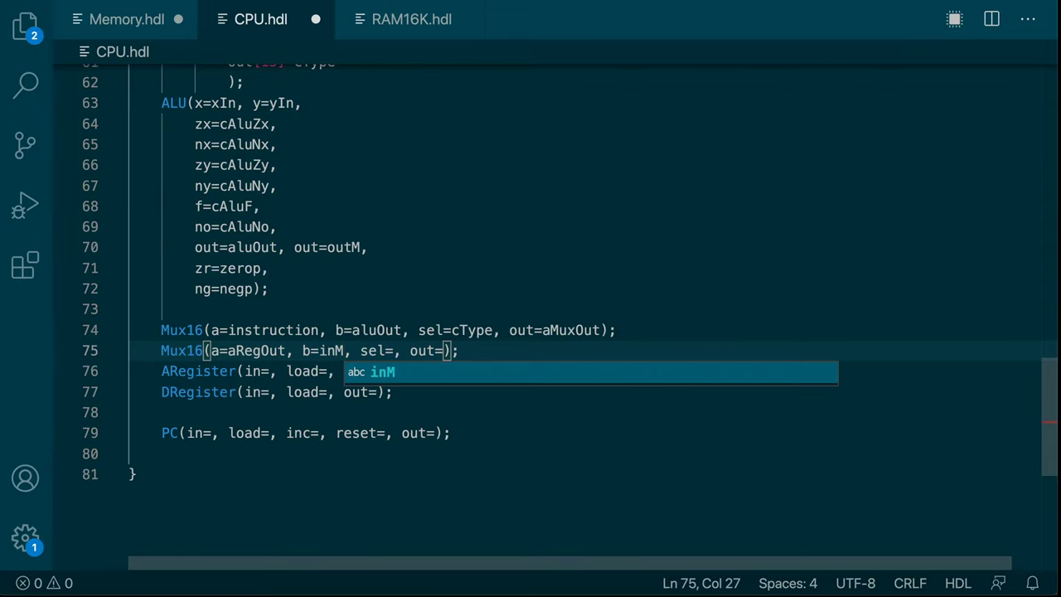
{"action": "key", "text": "Escape"}
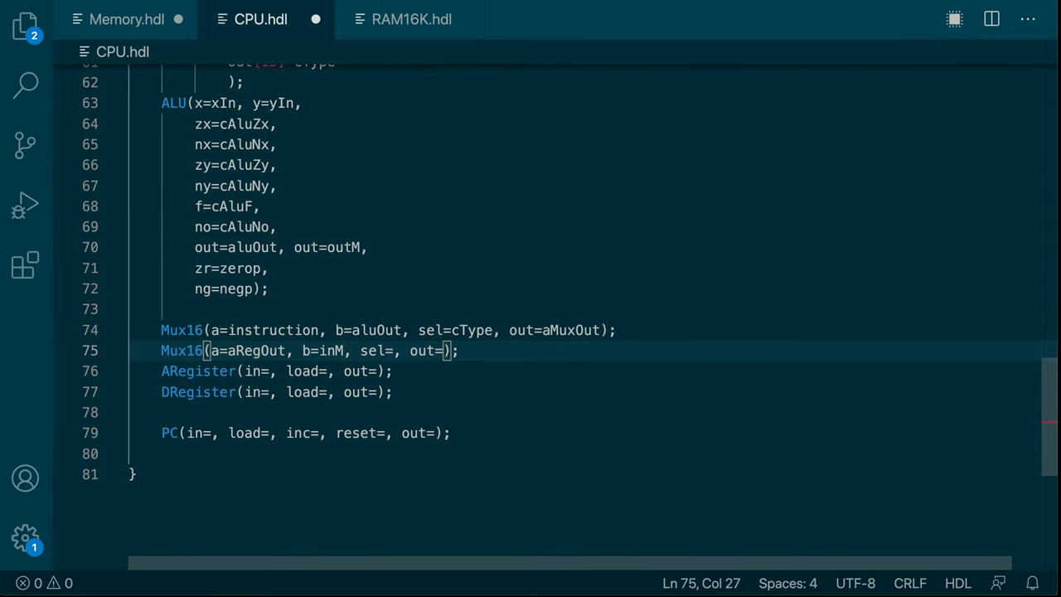
{"action": "key", "text": "Right"}
{"action": "key", "text": "Right"}
{"action": "key", "text": "Right"}
{"action": "key", "text": "Right"}
{"action": "key", "text": "Right"}
{"action": "key", "text": "Right"}
{"action": "type", "text": "cAOrM"}
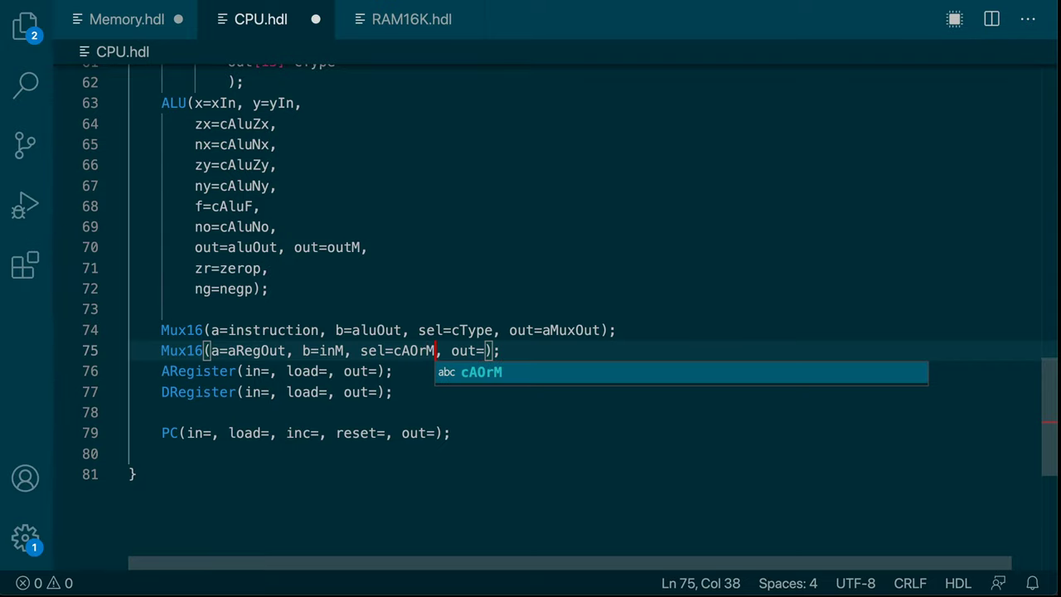
{"action": "key", "text": "Escape"}
{"action": "key", "text": "Right"}
{"action": "key", "text": "Right"}
{"action": "key", "text": "Right"}
{"action": "key", "text": "Right"}
{"action": "key", "text": "Right"}
{"action": "key", "text": "Right"}
{"action": "type", "text": "yIn"}
{"action": "key", "text": "Right"}
{"action": "key", "text": "Right"}
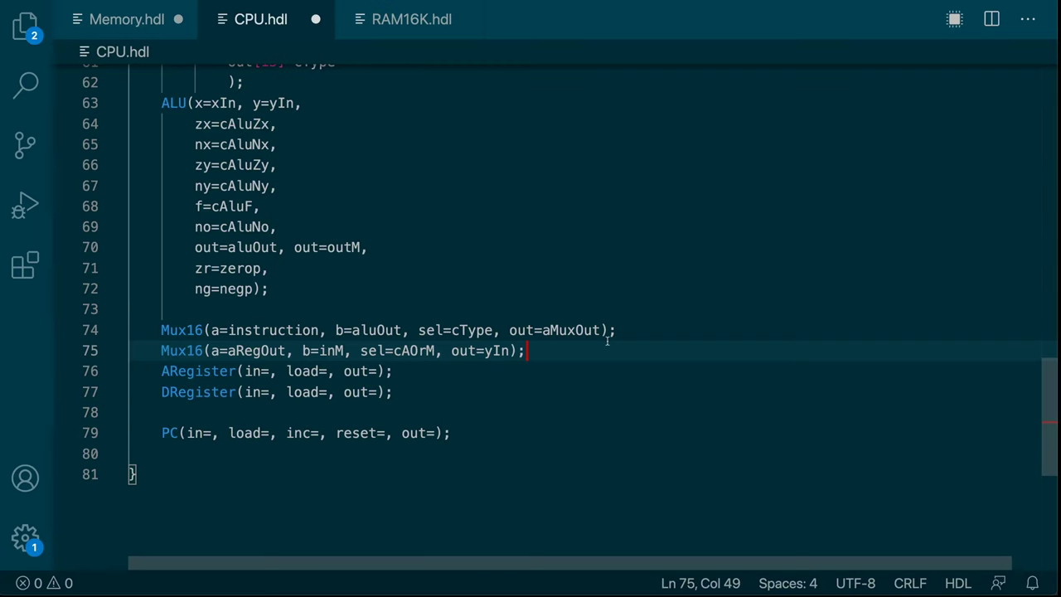
{"action": "key", "text": "Return"}
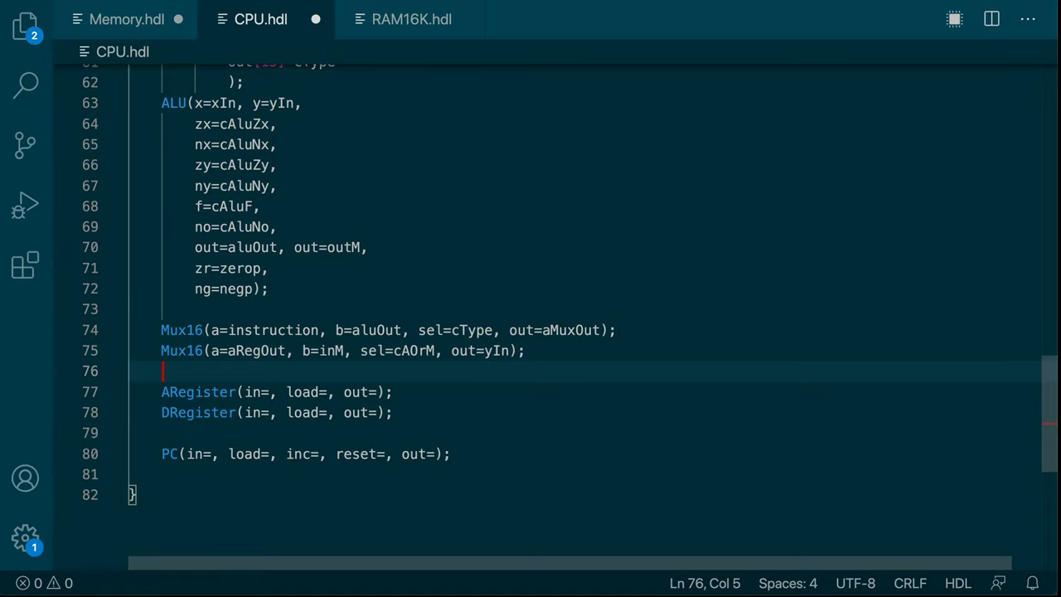
- Add a '// Loading the A register' comment and a Not gate turning cType into notCType
{"action": "type", "text": "// Loading the A re"}
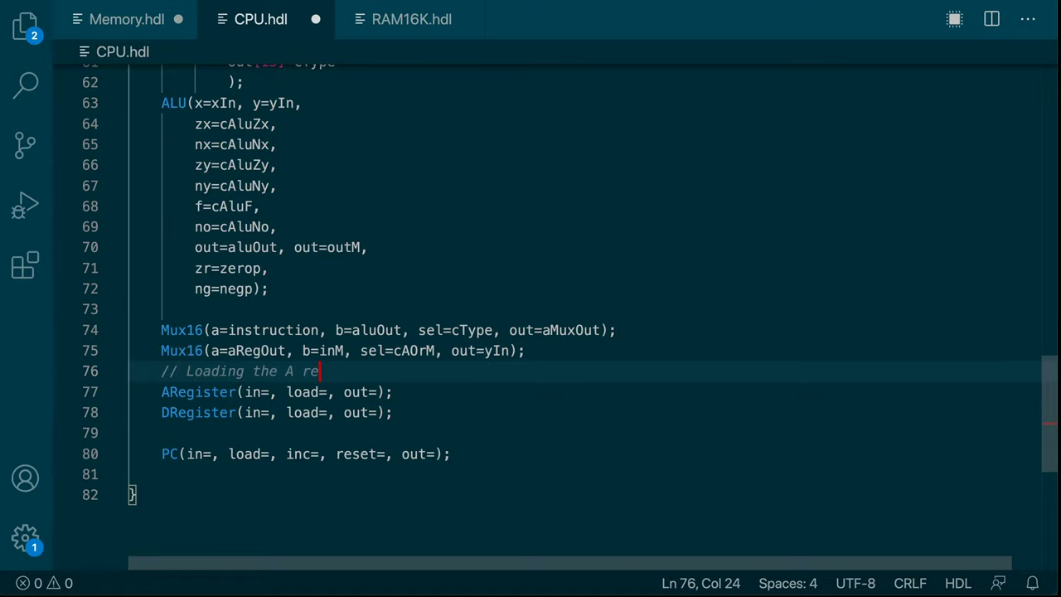
{"action": "type", "text": "gister"}
{"action": "key", "text": "Return"}
{"action": "type", "text": "Not"}
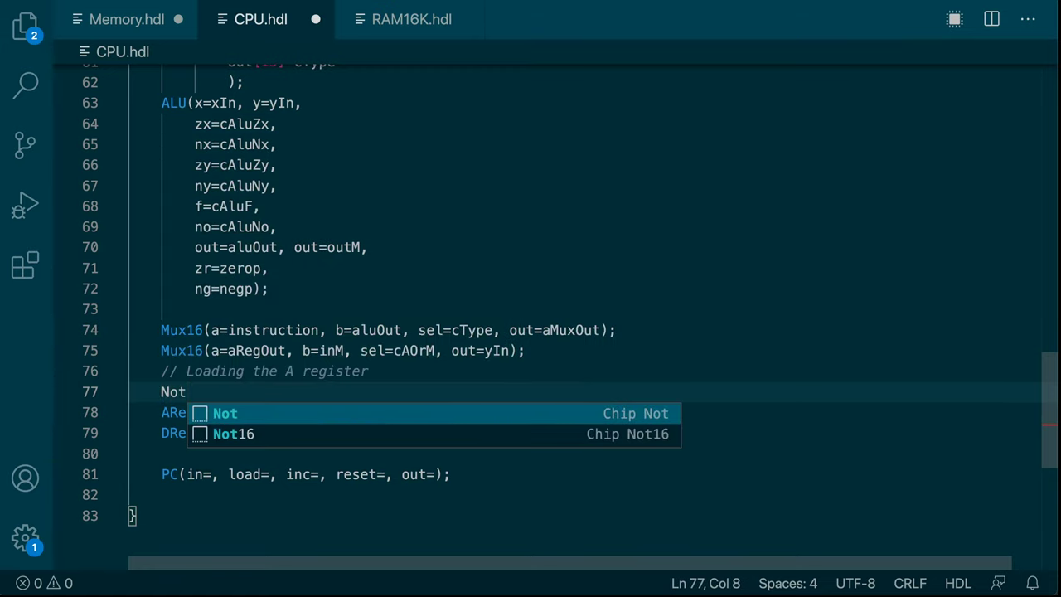
{"action": "key", "text": "Return"}
{"action": "key", "text": "Home"}
{"action": "key", "text": "Home"}
{"action": "key", "text": "Right"}
{"action": "key", "text": "Right"}
{"action": "key", "text": "Right"}
{"action": "key", "text": "Right"}
{"action": "key", "text": "Right"}
{"action": "key", "text": "Right"}
{"action": "key", "text": "Right"}
{"action": "key", "text": "Right"}
{"action": "key", "text": "Right"}
{"action": "key", "text": "Right"}
{"action": "key", "text": "Right"}
{"action": "type", "text": "cType"}
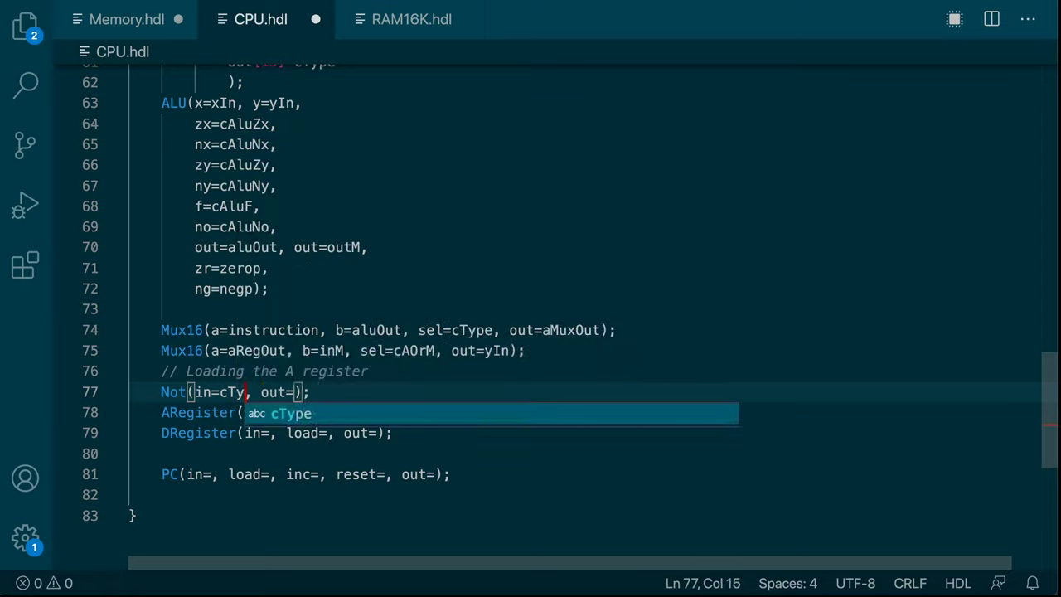
{"action": "key", "text": "Right"}
{"action": "key", "text": "Right"}
{"action": "key", "text": "Right"}
{"action": "key", "text": "Right"}
{"action": "key", "text": "Right"}
{"action": "key", "text": "Right"}
{"action": "key", "text": "Right"}
{"action": "key", "text": "Left"}
{"action": "type", "text": "notCType"}
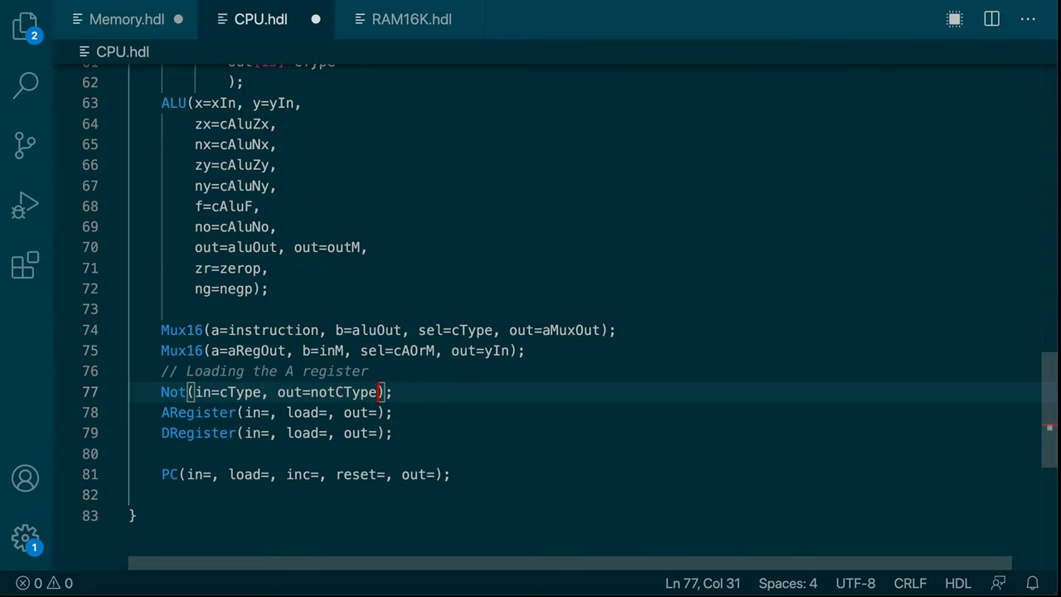
{"action": "key", "text": "End"}
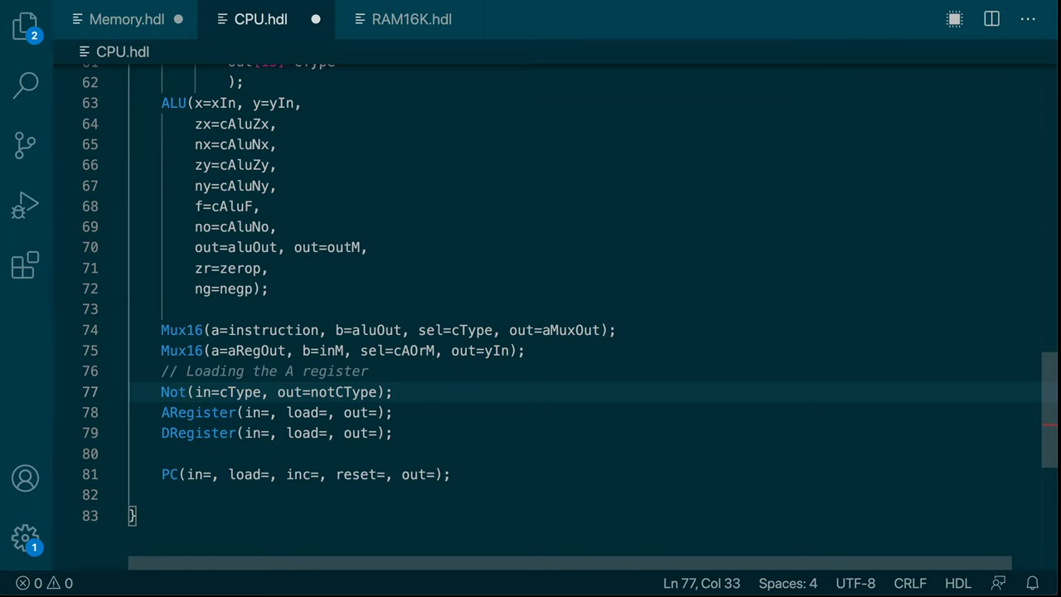
- Add an Or gate combining notCType and cDestA into loadA
{"action": "key", "text": "Return"}
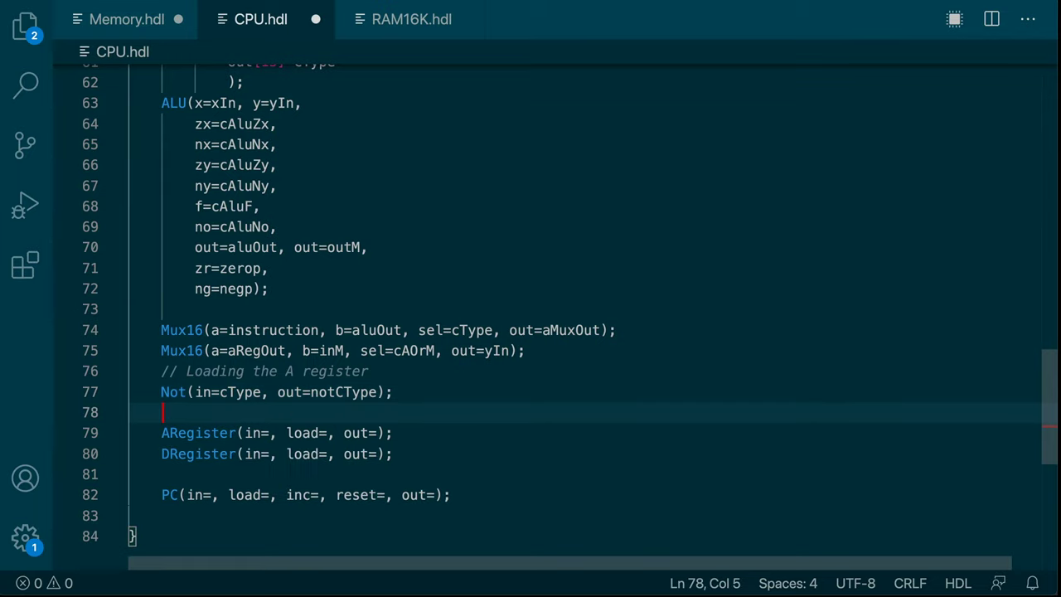
{"action": "type", "text": "Or"}
{"action": "key", "text": "Return"}
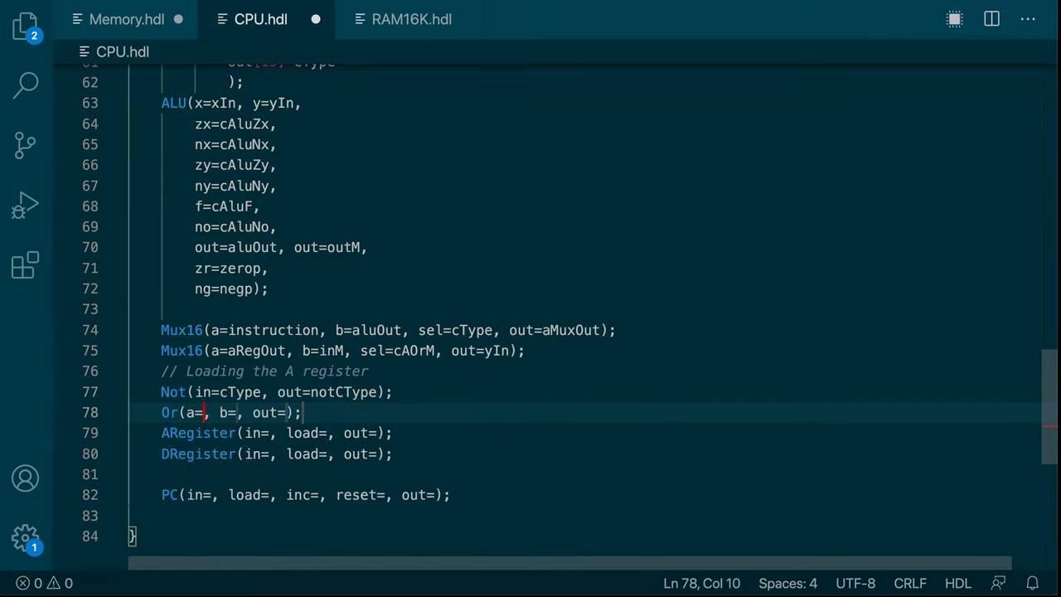
{"action": "key", "text": "Home"}
{"action": "key", "text": "Left"}
{"action": "left_click", "coordinate": [202, 412]}
{"action": "type", "text": "notCType"}
{"action": "key", "text": "Right"}
{"action": "key", "text": "Right"}
{"action": "key", "text": "Right"}
{"action": "key", "text": "Right"}
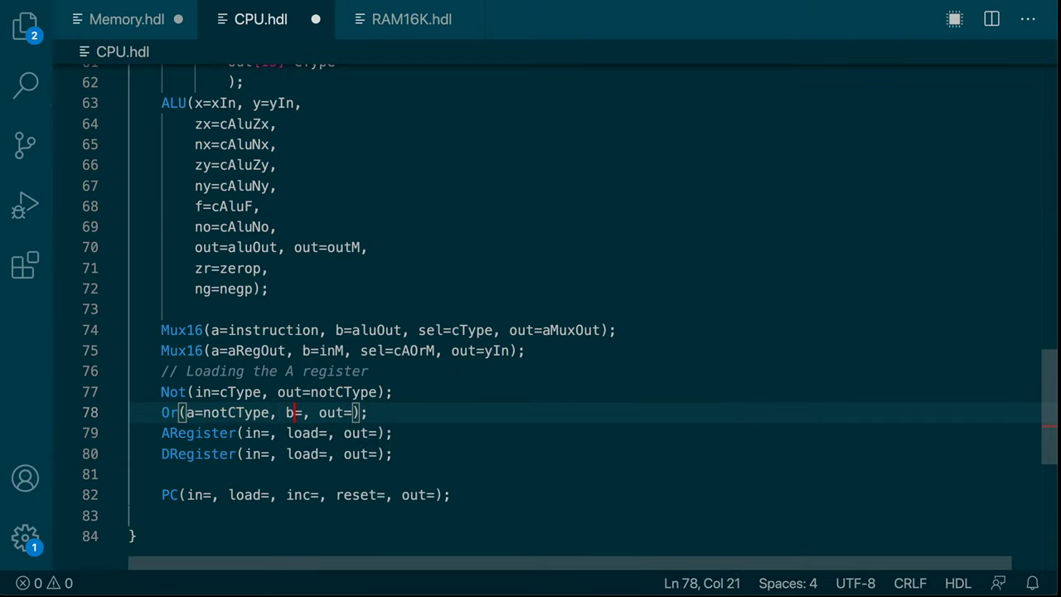
{"action": "type", "text": "cDest"}
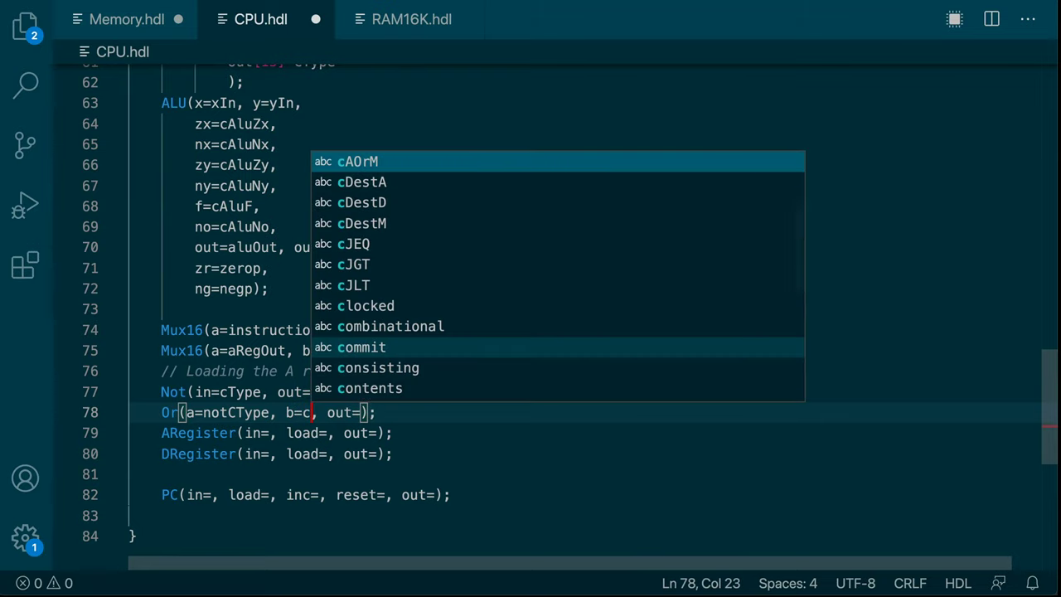
{"action": "type", "text": "A"}
{"action": "key", "text": "Escape"}
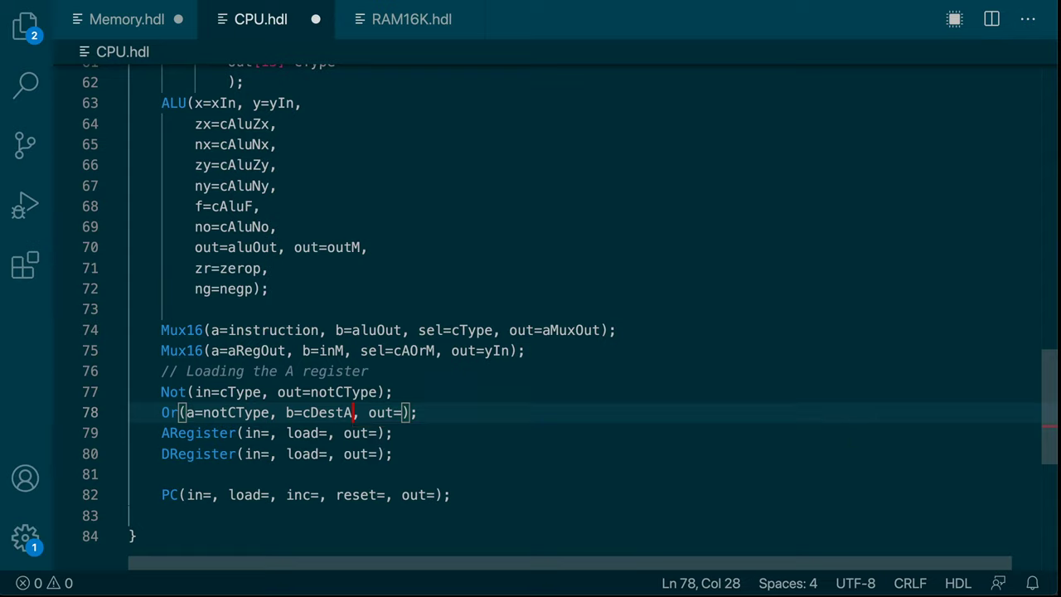
{"action": "key", "text": "End"}
{"action": "key", "text": "Left"}
{"action": "key", "text": "Left"}
{"action": "type", "text": "loadA"}
- Set the ARegister's load pin to loadA
{"action": "key", "text": "Down"}
{"action": "key", "text": "Left"}
{"action": "key", "text": "Left"}
{"action": "key", "text": "Left"}
{"action": "key", "text": "Left"}
{"action": "key", "text": "Left"}
{"action": "key", "text": "Left"}
{"action": "key", "text": "Left"}
{"action": "key", "text": "Left"}
{"action": "type", "text": "loadA"}
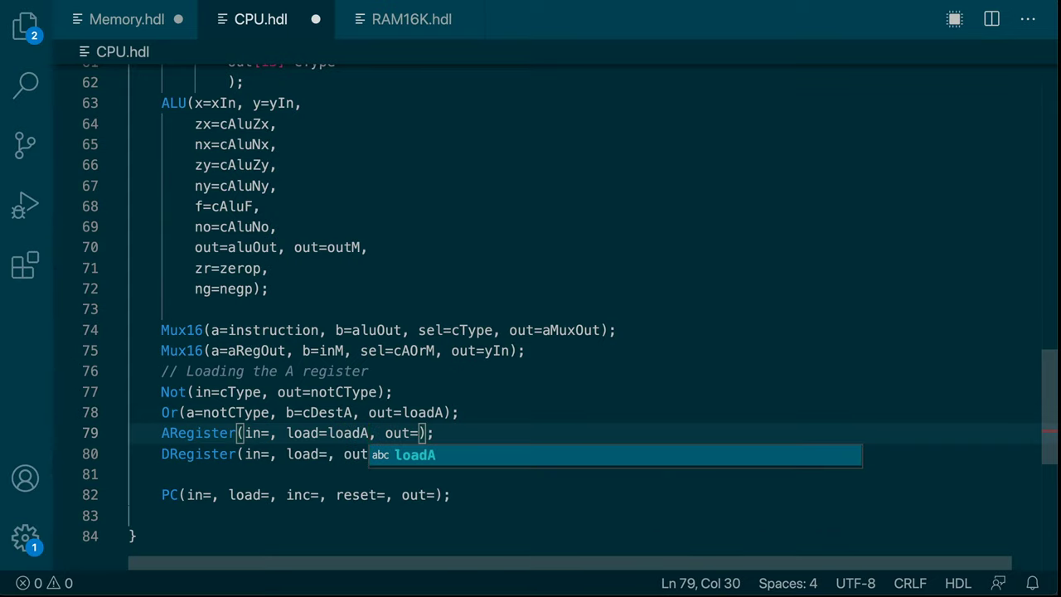
- Give ARegister in=aMuxOut, out=aRegOut and out[0..14]=addressM
{"action": "key", "text": "Left"}
{"action": "key", "text": "Left"}
{"action": "key", "text": "Left"}
{"action": "key", "text": "Left"}
{"action": "key", "text": "Left"}
{"action": "key", "text": "Left"}
{"action": "key", "text": "Left"}
{"action": "key", "text": "Left"}
{"action": "key", "text": "Left"}
{"action": "key", "text": "Left"}
{"action": "key", "text": "Left"}
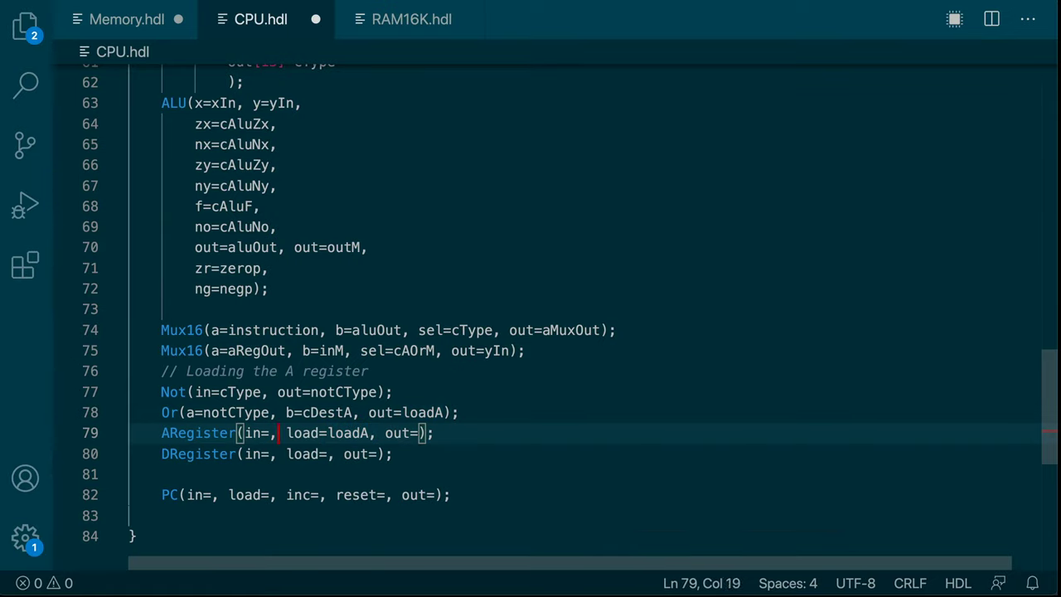
{"action": "key", "text": "Left"}
{"action": "type", "text": "aM"}
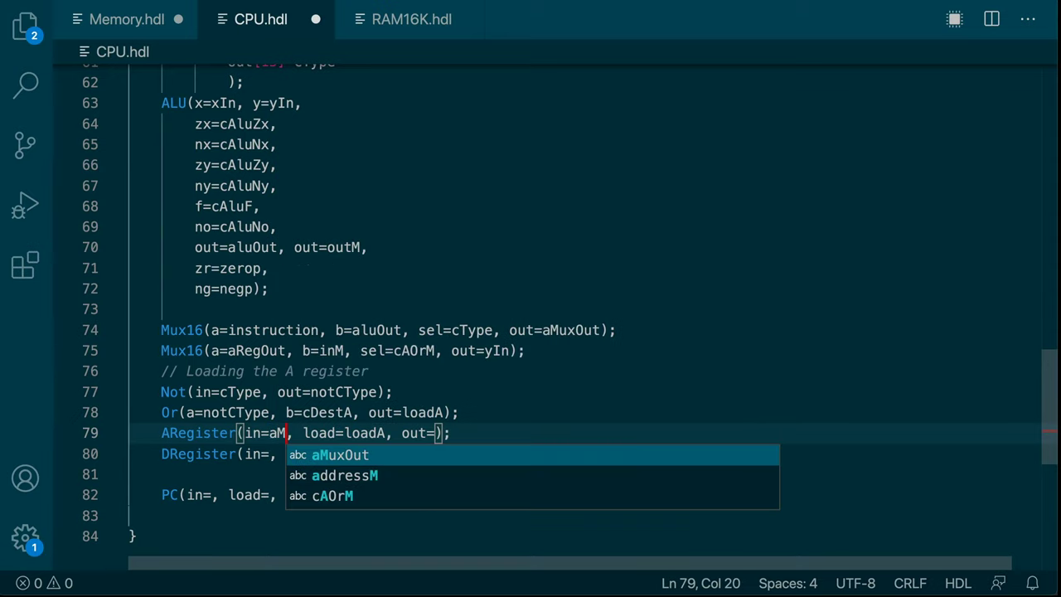
{"action": "type", "text": "uxOut"}
{"action": "key", "text": "End"}
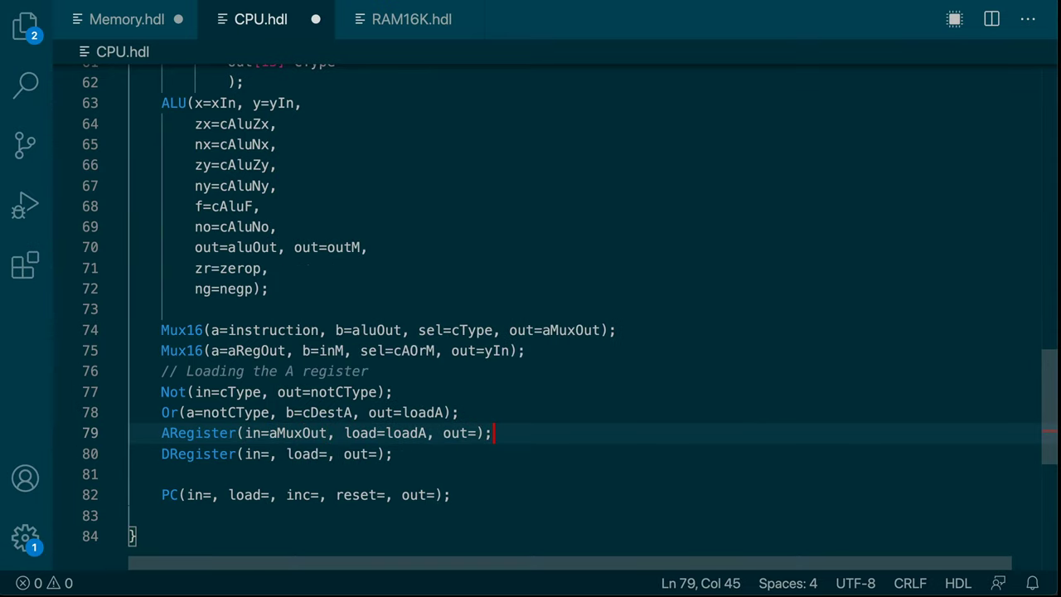
{"action": "key", "text": "Left"}
{"action": "key", "text": "Left"}
{"action": "type", "text": "aRegOut"}
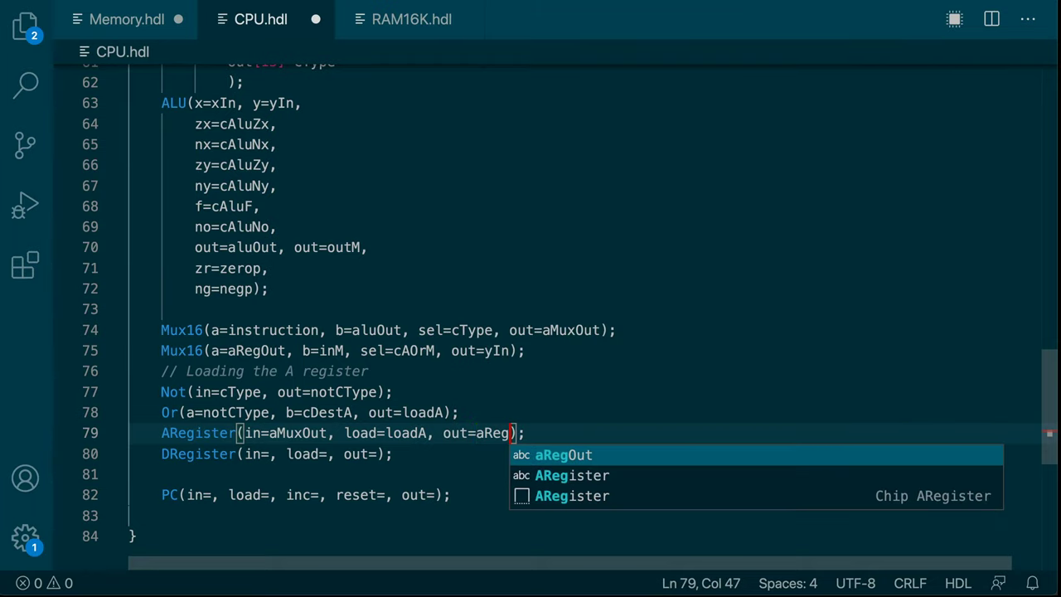
{"action": "key", "text": "Escape"}
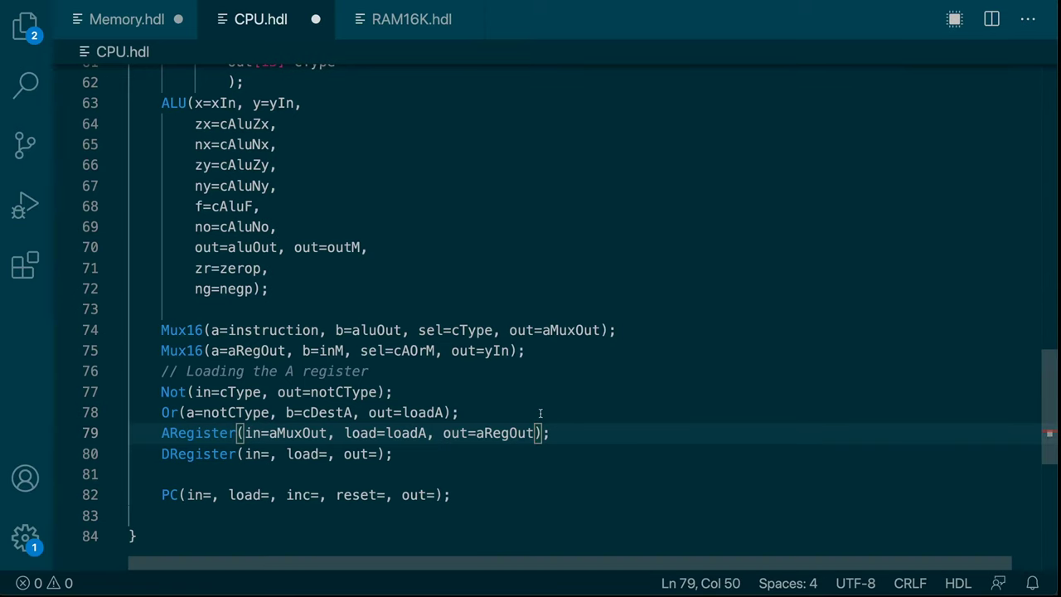
{"action": "type", "text": ", out[0"}
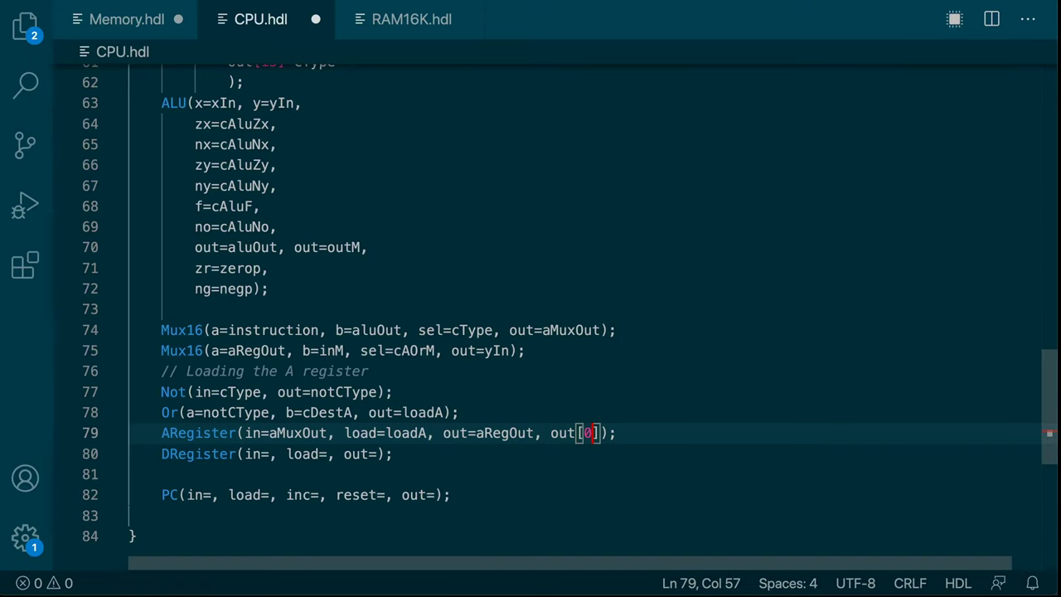
{"action": "type", "text": "..14]="}
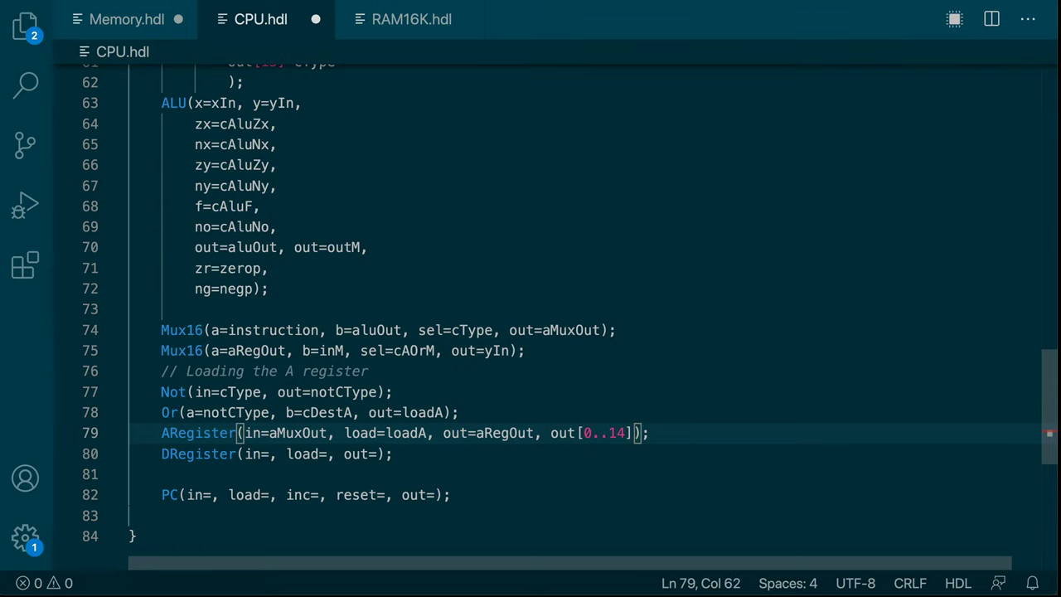
{"action": "type", "text": "addressM"}
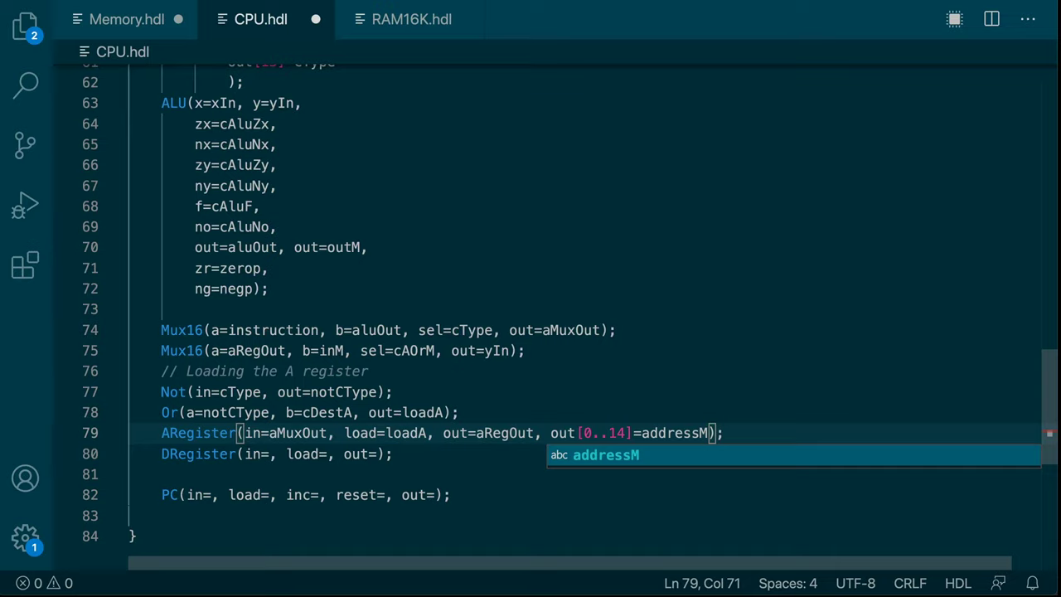
{"action": "key", "text": "Escape"}
{"action": "key", "text": "End"}
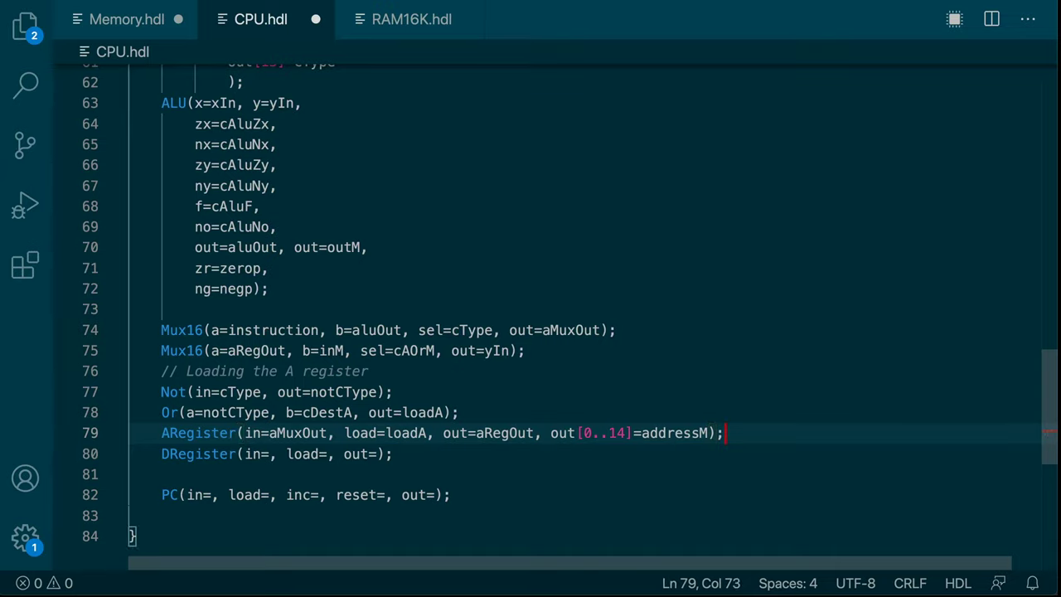
- Add a '// A Register logic' comment line above the first Mux16
{"action": "key", "text": "Return"}
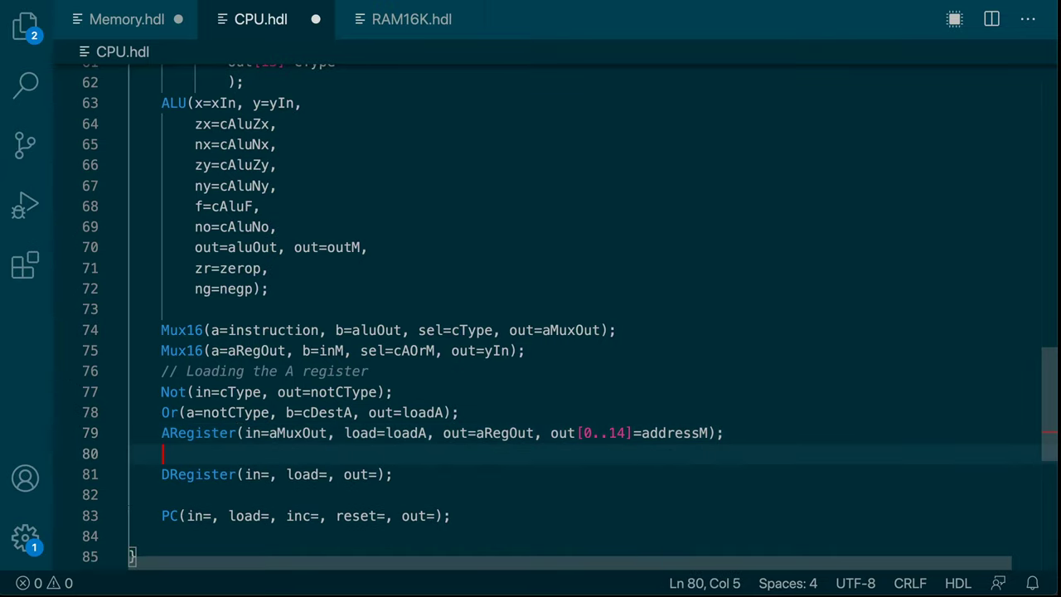
{"action": "key", "text": "Up"}
{"action": "key", "text": "Up"}
{"action": "key", "text": "Up"}
{"action": "key", "text": "Up"}
{"action": "key", "text": "Up"}
{"action": "key", "text": "Up"}
{"action": "key", "text": "Up"}
{"action": "key", "text": "Return"}
{"action": "key", "text": "Tab"}
{"action": "type", "text": "// A Register"}
{"action": "key", "text": "Down"}
{"action": "key", "text": "Down"}
{"action": "key", "text": "Down"}
{"action": "key", "text": "Down"}
{"action": "key", "text": "Down"}
{"action": "key", "text": "Down"}
{"action": "key", "text": "Down"}
{"action": "key", "text": "Up"}
{"action": "key", "text": "Up"}
{"action": "key", "text": "Up"}
{"action": "key", "text": "Up"}
{"action": "key", "text": "Up"}
{"action": "key", "text": "Up"}
{"action": "key", "text": "Up"}
{"action": "type", "text": "logic"}
- Wire the DRegister as in=aluOut, load=cDestD, out=xIn
{"action": "key", "text": "Down"}
{"action": "key", "text": "Down"}
{"action": "key", "text": "Down"}
{"action": "key", "text": "Down"}
{"action": "key", "text": "Down"}
{"action": "key", "text": "Down"}
{"action": "key", "text": "Down"}
{"action": "key", "text": "Down"}
{"action": "key", "text": "Left"}
{"action": "key", "text": "Left"}
{"action": "key", "text": "Left"}
{"action": "key", "text": "Left"}
{"action": "key", "text": "Left"}
{"action": "key", "text": "Left"}
{"action": "type", "text": "aluOut"}
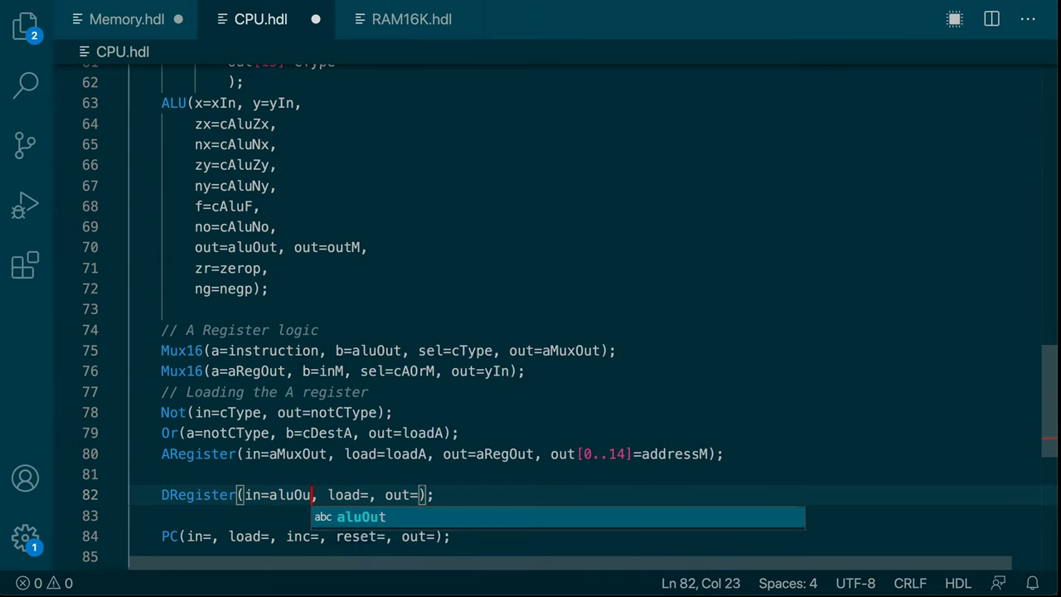
{"action": "key", "text": "Right"}
{"action": "key", "text": "Right"}
{"action": "key", "text": "Right"}
{"action": "key", "text": "Right"}
{"action": "key", "text": "Right"}
{"action": "key", "text": "Right"}
{"action": "key", "text": "Right"}
{"action": "type", "text": "c"}
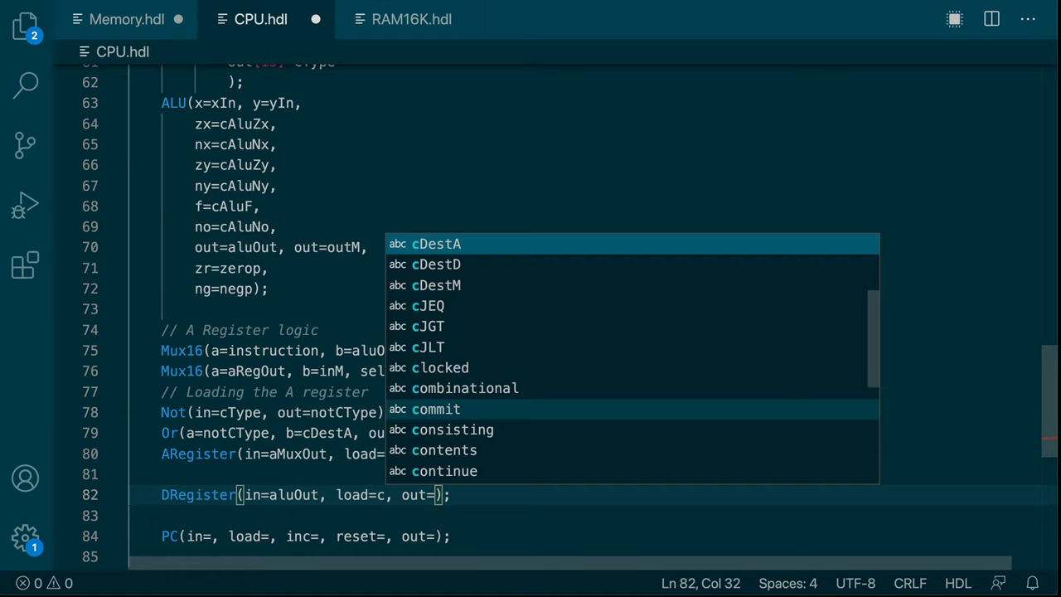
{"action": "type", "text": "D"}
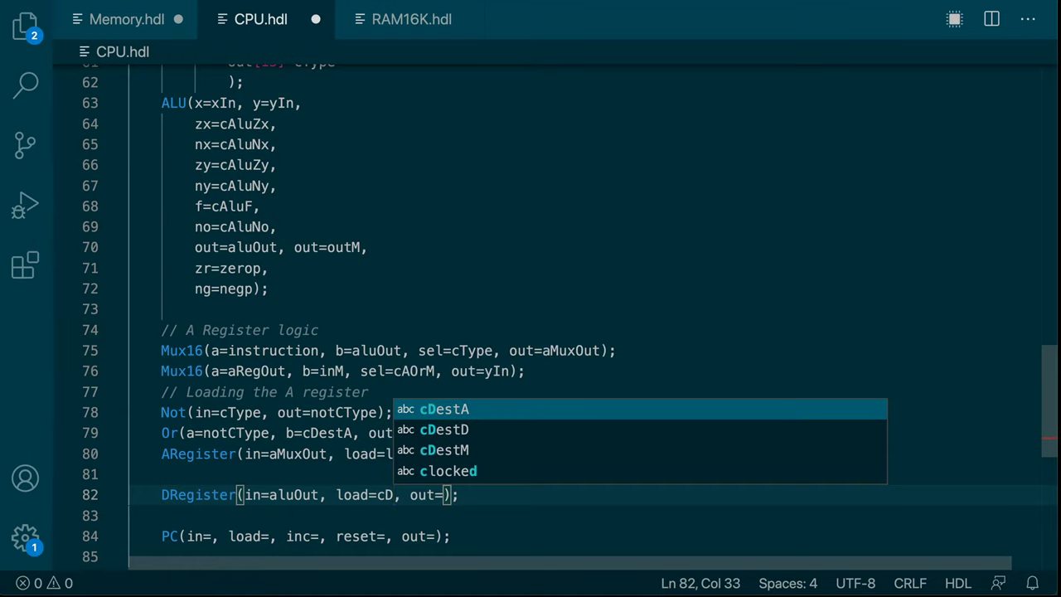
{"action": "type", "text": "estD"}
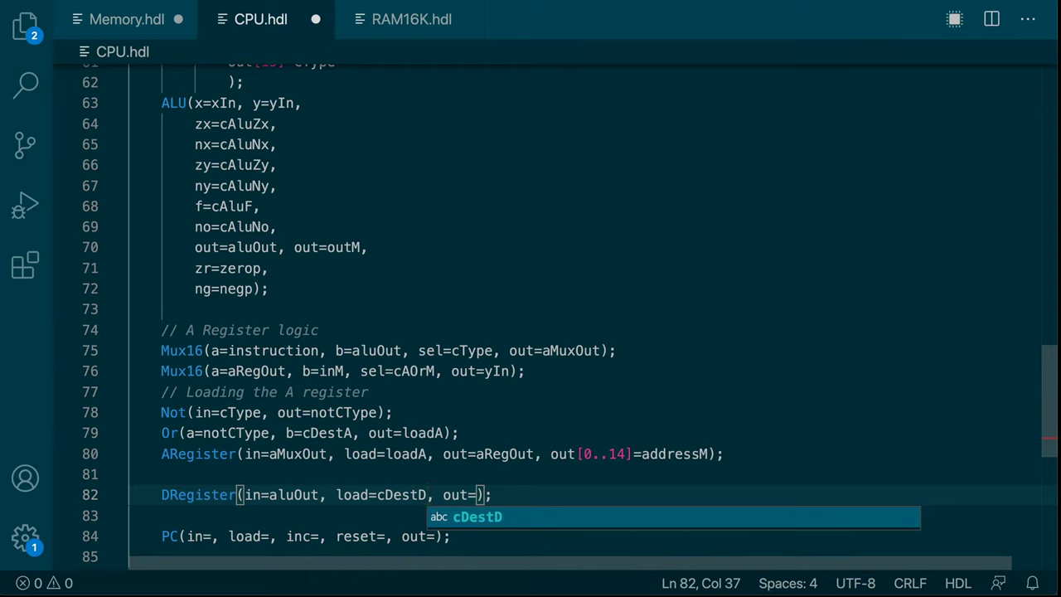
{"action": "key", "text": "Escape"}
{"action": "left_click", "coordinate": [487, 495]}
{"action": "key", "text": "Left"}
{"action": "type", "text": "xIn"}
{"action": "key", "text": "Escape"}
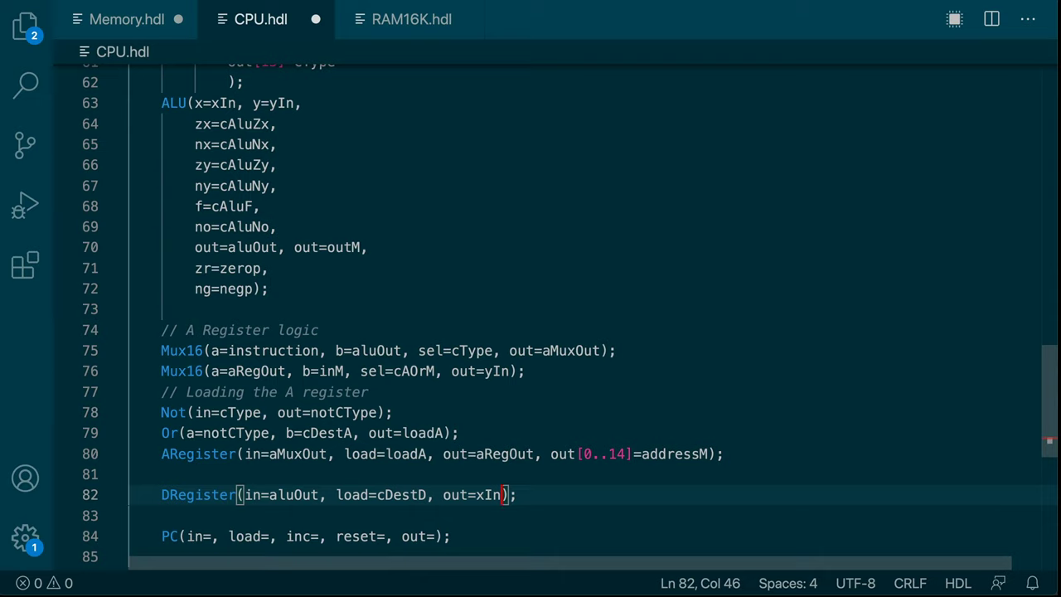
- Add an indented '// Jump Logic' comment line above the PC part
{"action": "key", "text": "Down"}
{"action": "key", "text": "Down"}
{"action": "key", "text": "Down"}
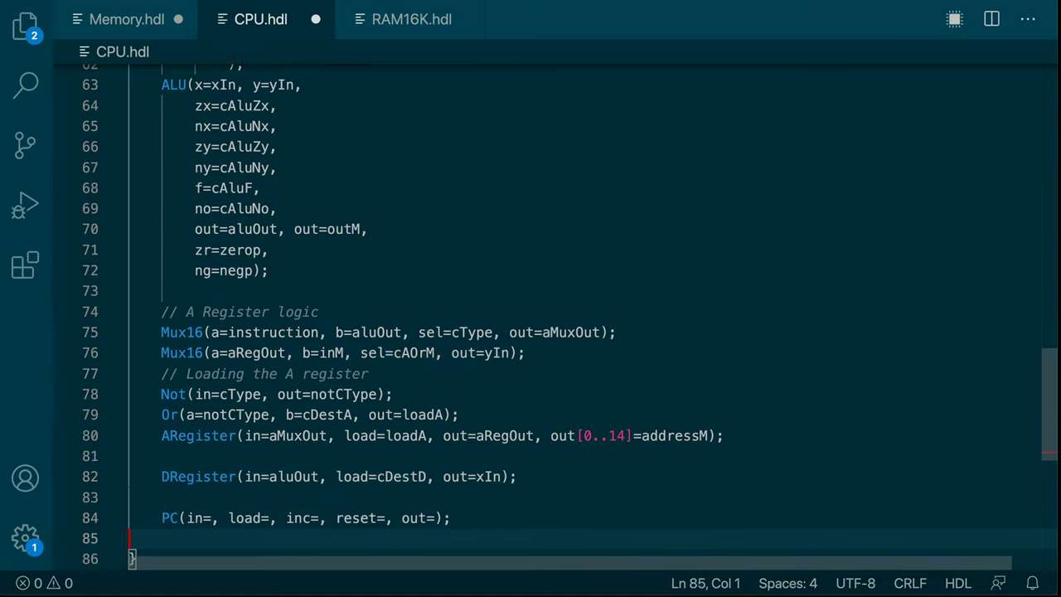
{"action": "key", "text": "Up"}
{"action": "key", "text": "Up"}
{"action": "key", "text": "Return"}
{"action": "type", "text": "/"}
{"action": "key", "text": "BackSpace"}
{"action": "key", "text": "Tab"}
{"action": "type", "text": "// Just"}
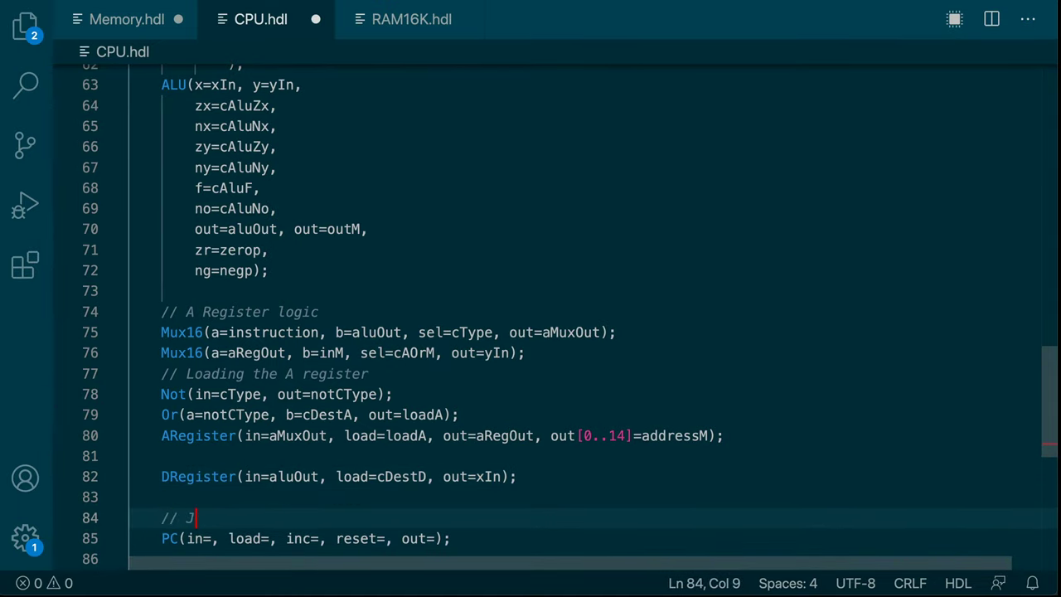
{"action": "key", "text": "BackSpace"}
{"action": "key", "text": "BackSpace"}
{"action": "type", "text": "mp Logic"}
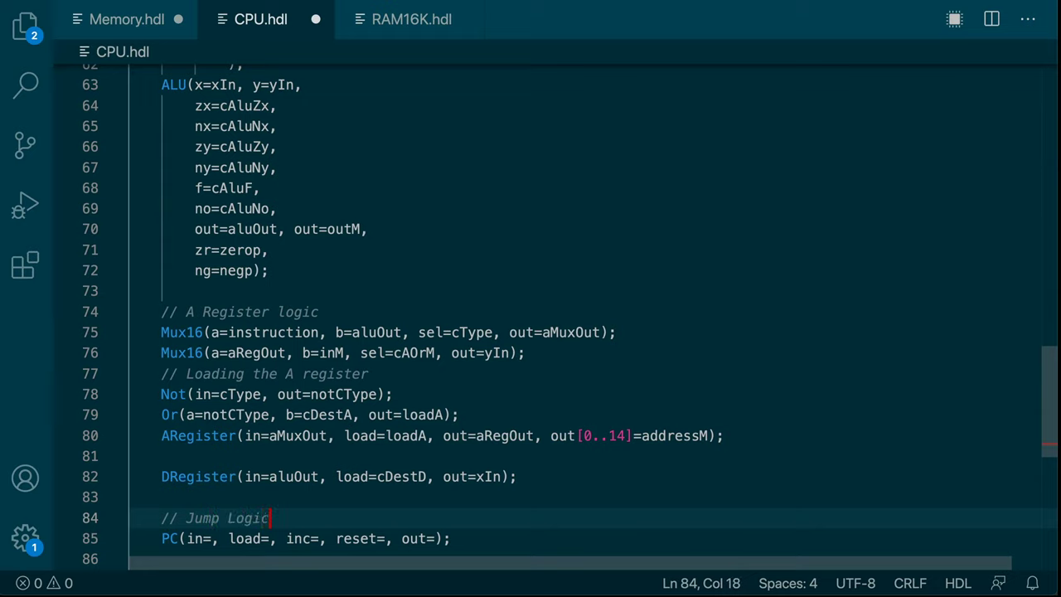
{"action": "key", "text": "Return"}
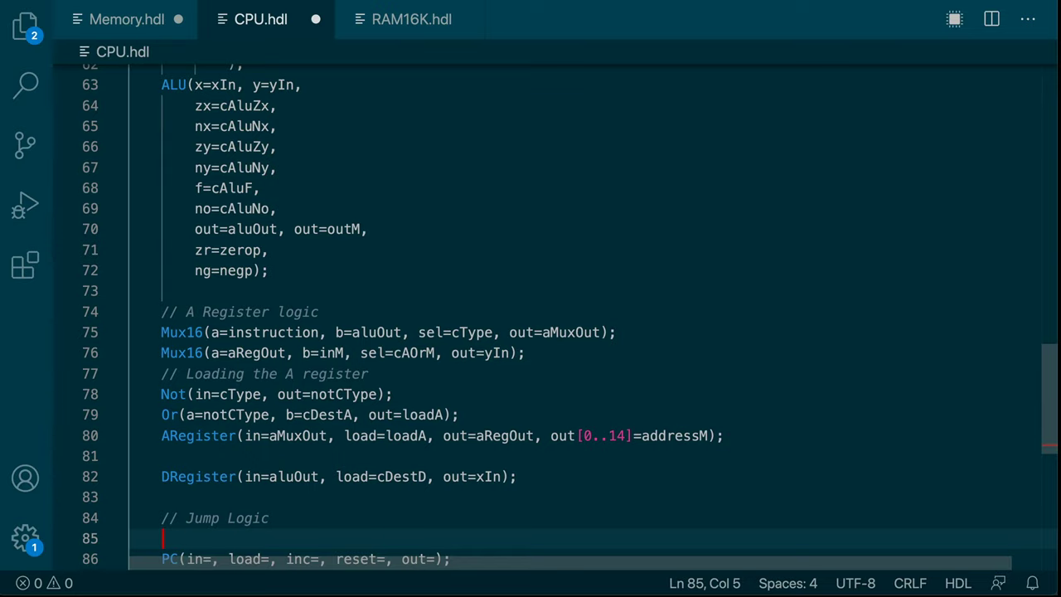
- After the ALU, add Or(a=zerop, b=negp, out=lteq) and Not(in=lteq, out=posp)
{"action": "left_click", "coordinate": [284, 271]}
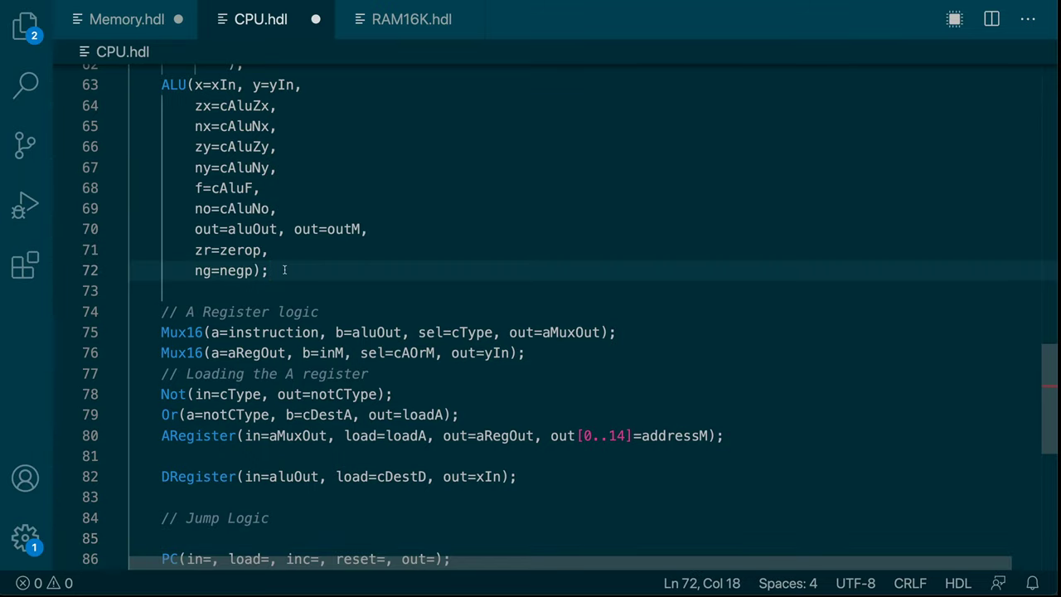
{"action": "key", "text": "Return"}
{"action": "key", "text": "BackSpace"}
{"action": "type", "text": "O"}
{"action": "key", "text": "Return"}
{"action": "key", "text": "Left"}
{"action": "key", "text": "Left"}
{"action": "key", "text": "Left"}
{"action": "key", "text": "Left"}
{"action": "key", "text": "Right"}
{"action": "key", "text": "Right"}
{"action": "key", "text": "Right"}
{"action": "key", "text": "Right"}
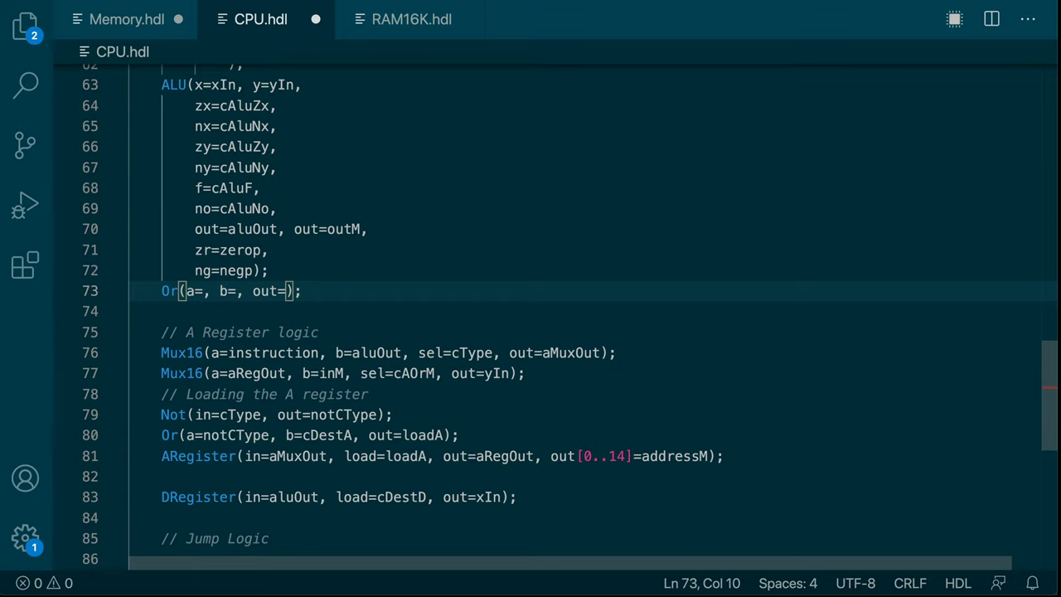
{"action": "type", "text": "zerop"}
{"action": "key", "text": "Right"}
{"action": "key", "text": "Right"}
{"action": "key", "text": "Right"}
{"action": "key", "text": "Right"}
{"action": "type", "text": "negp"}
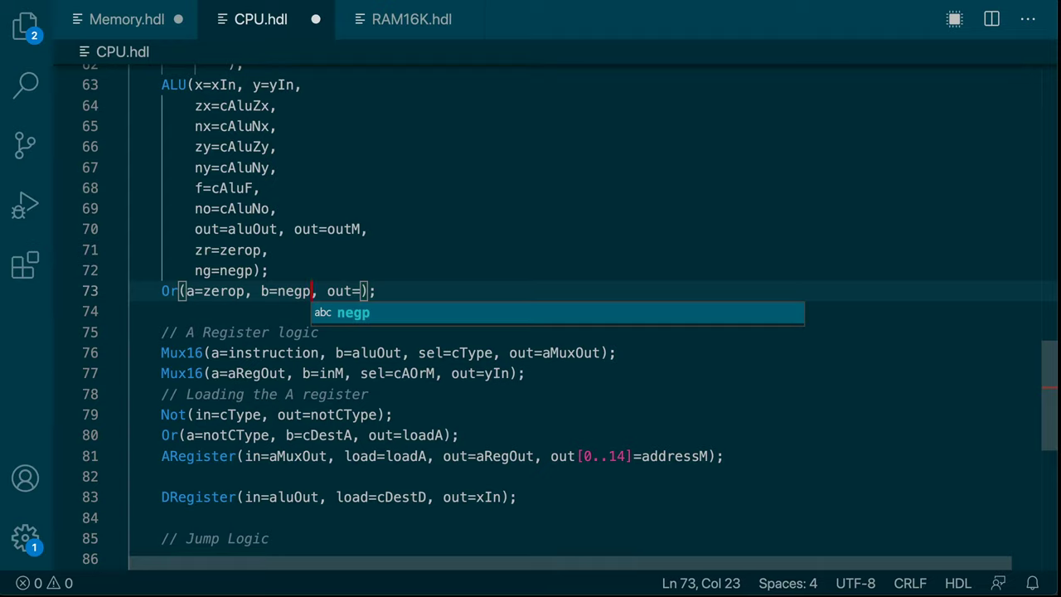
{"action": "key", "text": "Escape"}
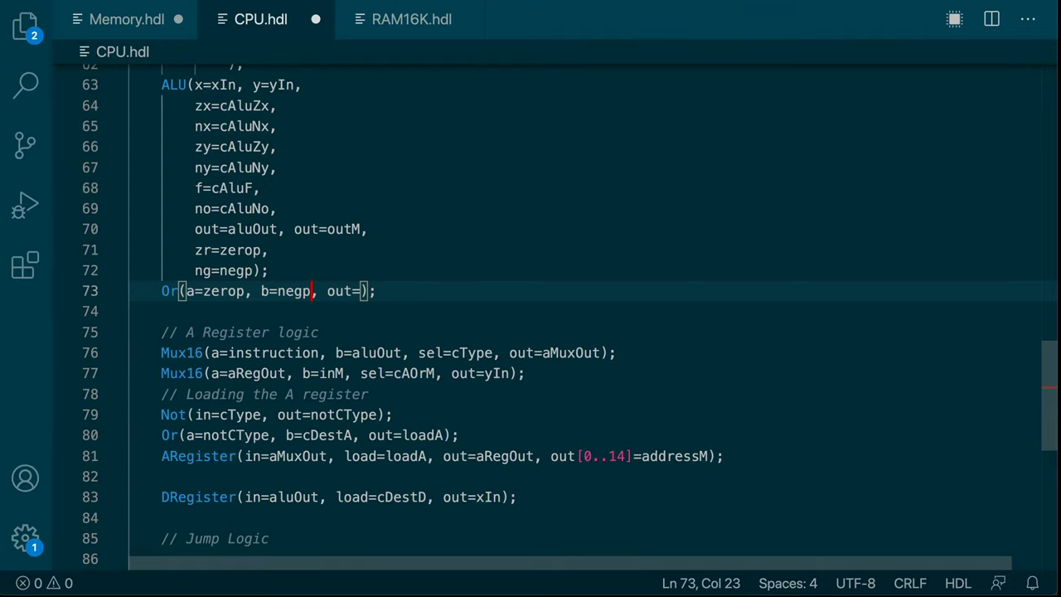
{"action": "key", "text": "End"}
{"action": "key", "text": "Left"}
{"action": "key", "text": "Left"}
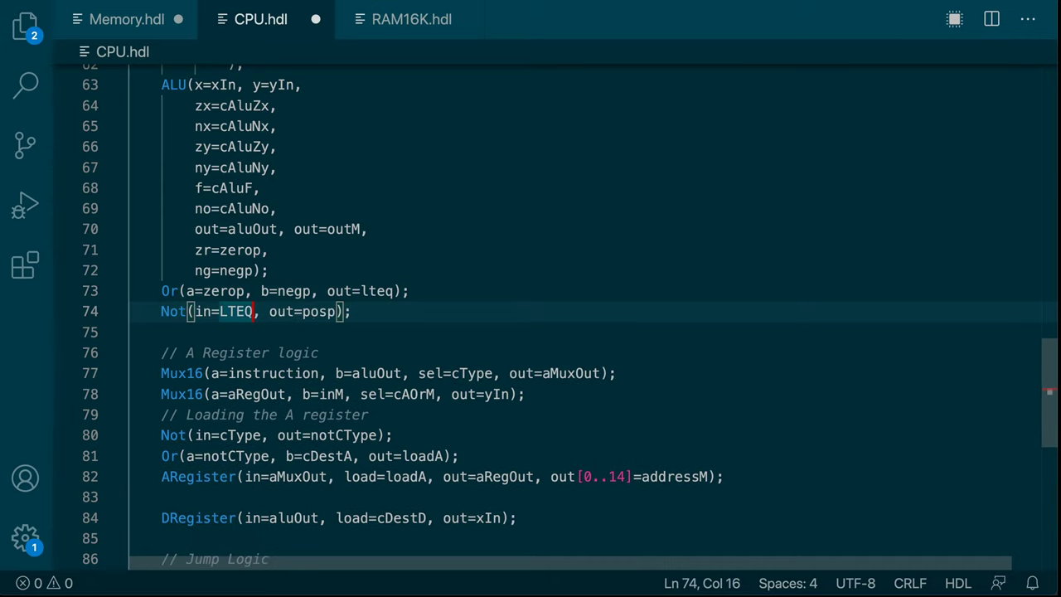
{"action": "key", "text": "BackSpace"}
{"action": "key", "text": "BackSpace"}
{"action": "key", "text": "BackSpace"}
{"action": "key", "text": "BackSpace"}
{"action": "type", "text": "lteq"}
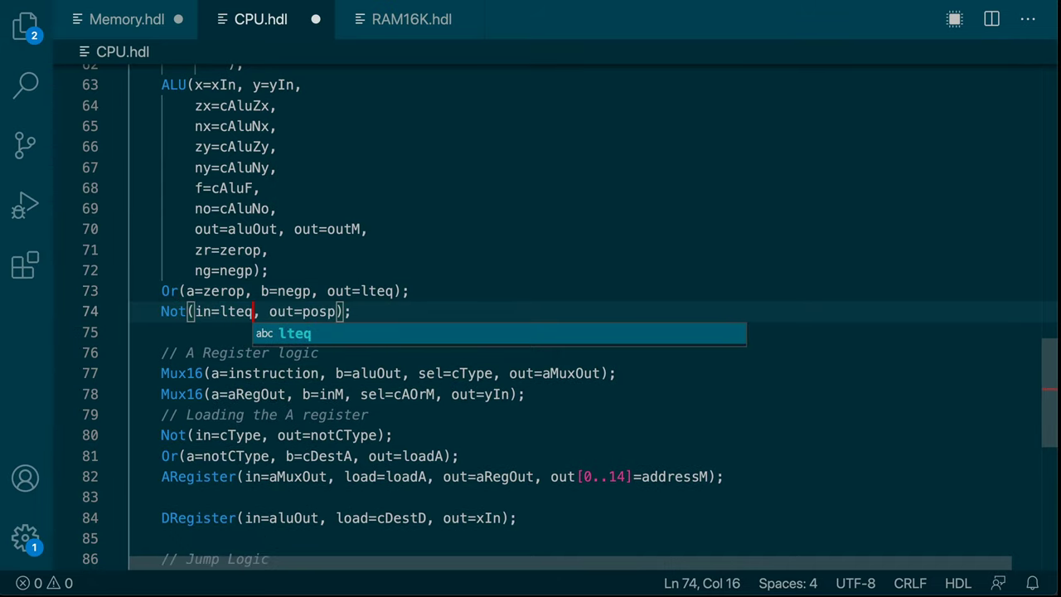
{"action": "key", "text": "Escape"}
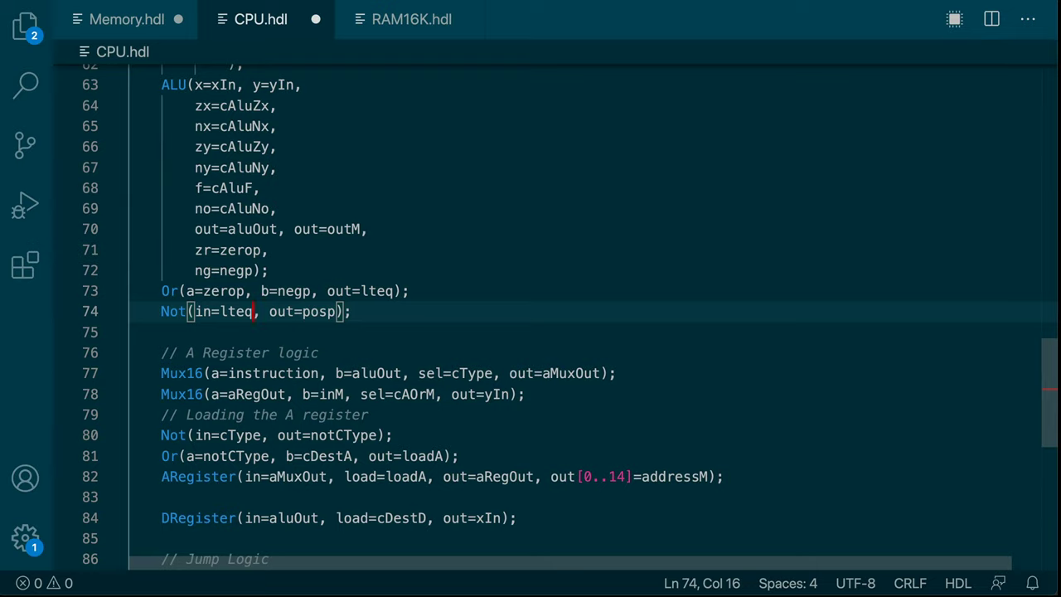
{"action": "left_click", "coordinate": [352, 311]}
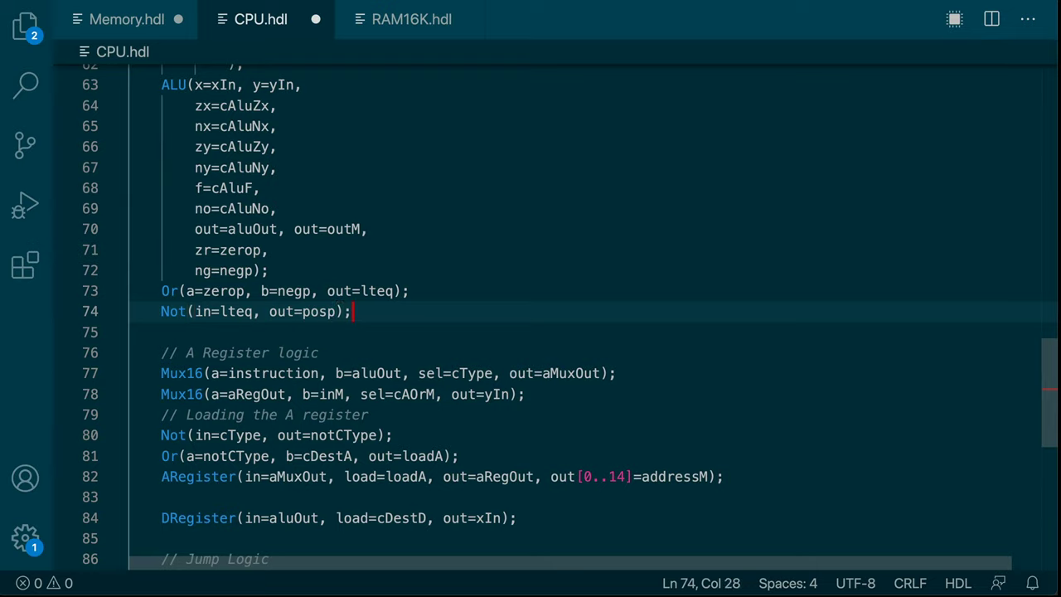
{"action": "key", "text": "Down"}
{"action": "key", "text": "Down"}
{"action": "key", "text": "Up"}
{"action": "key", "text": "Down"}
{"action": "key", "text": "Down"}
{"action": "key", "text": "Down"}
{"action": "key", "text": "Down"}
{"action": "key", "text": "Down"}
{"action": "key", "text": "Down"}
{"action": "key", "text": "Down"}
{"action": "key", "text": "Down"}
{"action": "key", "text": "Down"}
{"action": "key", "text": "Down"}
{"action": "key", "text": "Down"}
{"action": "key", "text": "Down"}
{"action": "key", "text": "Down"}
{"action": "key", "text": "Down"}
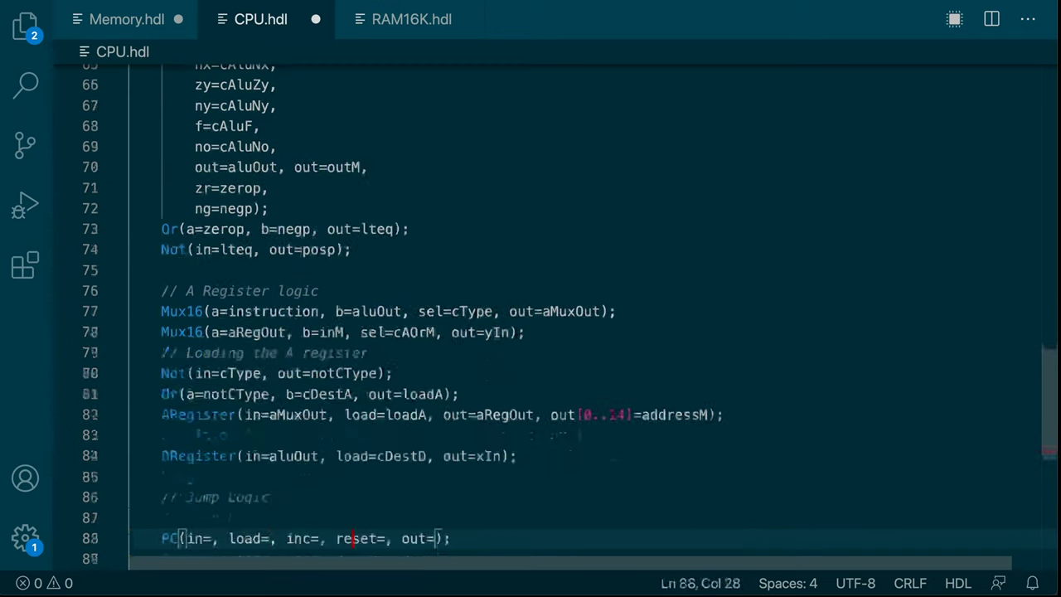
- Insert three empty And gate lines under the Jump Logic comment
{"action": "key", "text": "Up"}
{"action": "key", "text": "Up"}
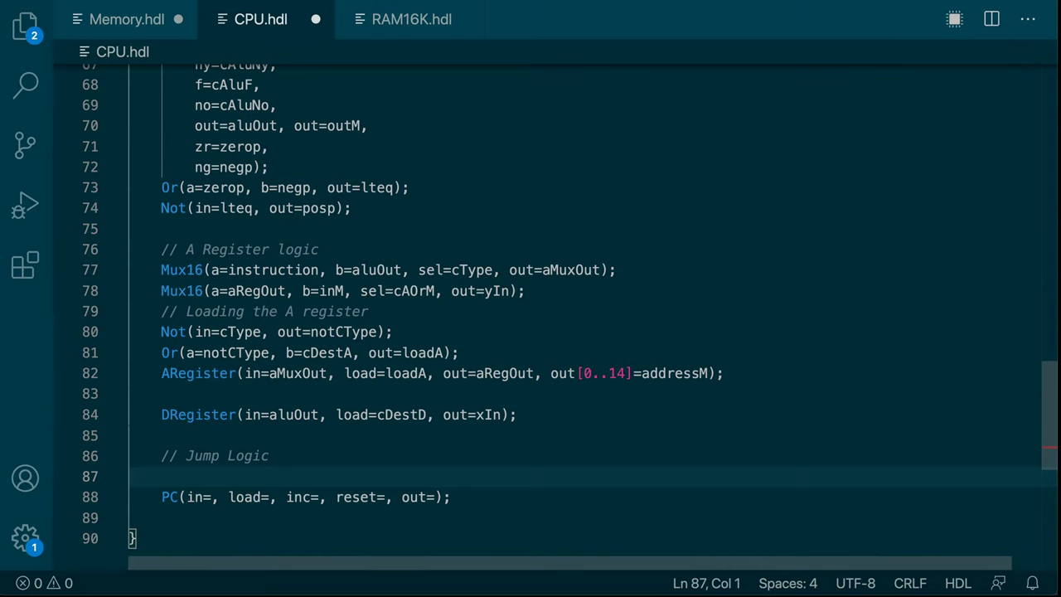
{"action": "key", "text": "Tab"}
{"action": "type", "text": "And"}
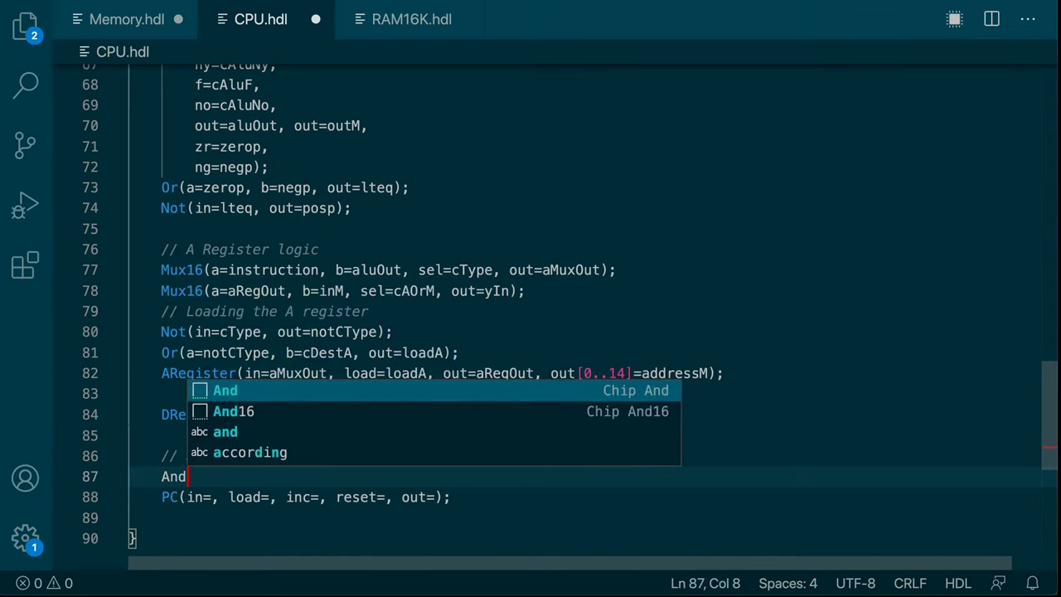
{"action": "key", "text": "Return"}
{"action": "key", "text": "Return"}
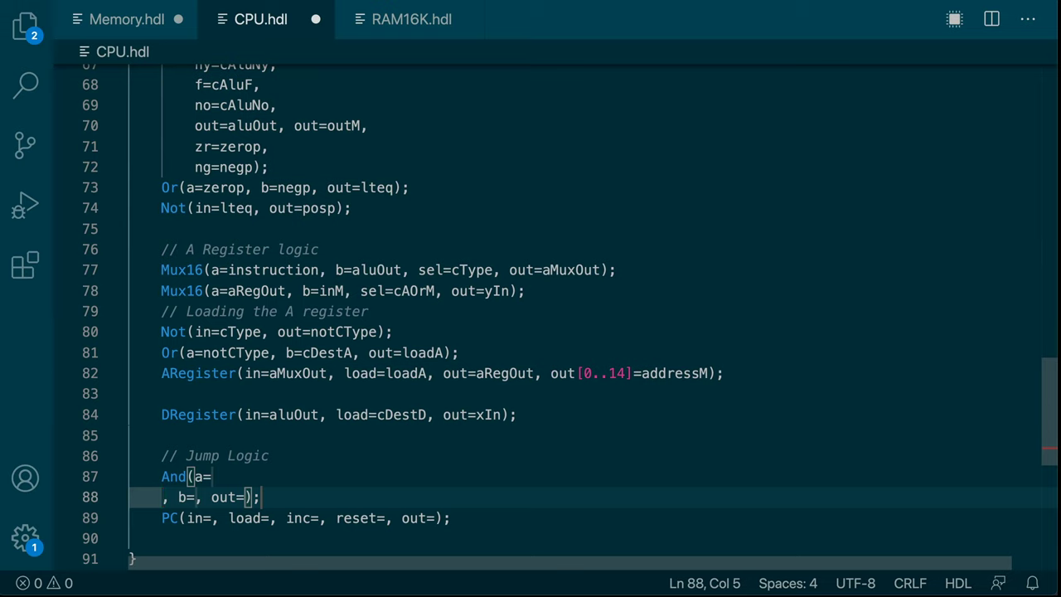
{"action": "key", "text": "ctrl+z"}
{"action": "key", "text": "End"}
{"action": "key", "text": "Return"}
{"action": "type", "text": "And"}
{"action": "key", "text": "Return"}
{"action": "key", "text": "End"}
{"action": "key", "text": "Return"}
{"action": "type", "text": "And"}
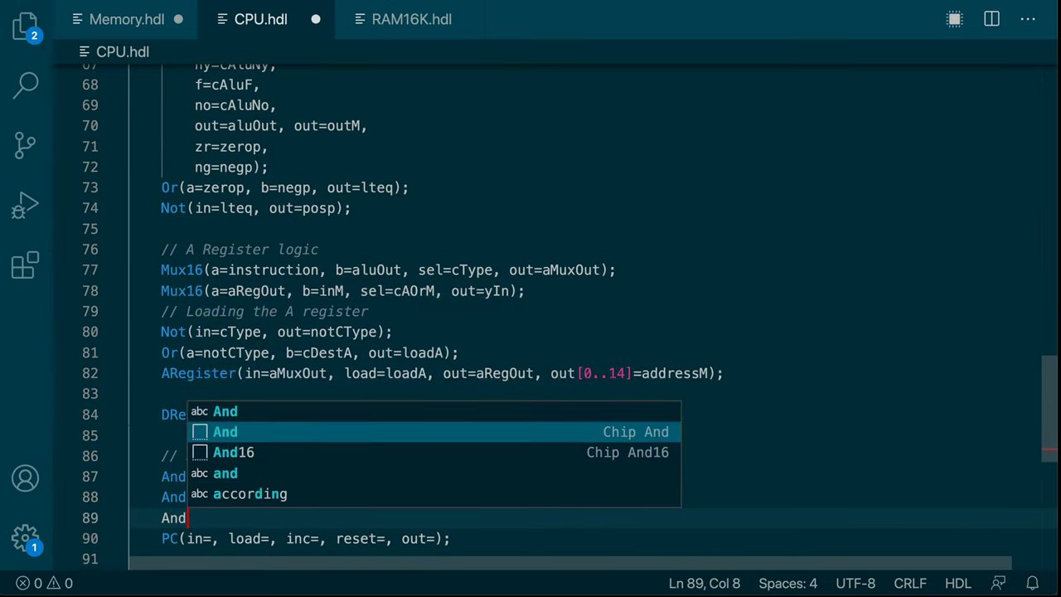
{"action": "key", "text": "Return"}
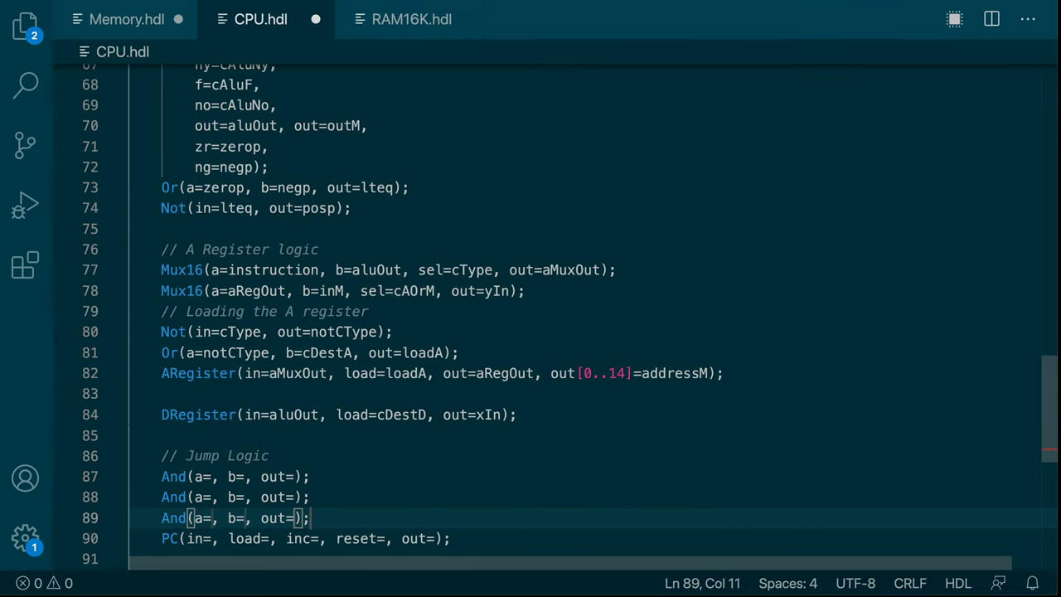
- Wire the first gate as And(a=cJEQ, b=zerop, out=JEQ)
{"action": "key", "text": "Up"}
{"action": "key", "text": "Up"}
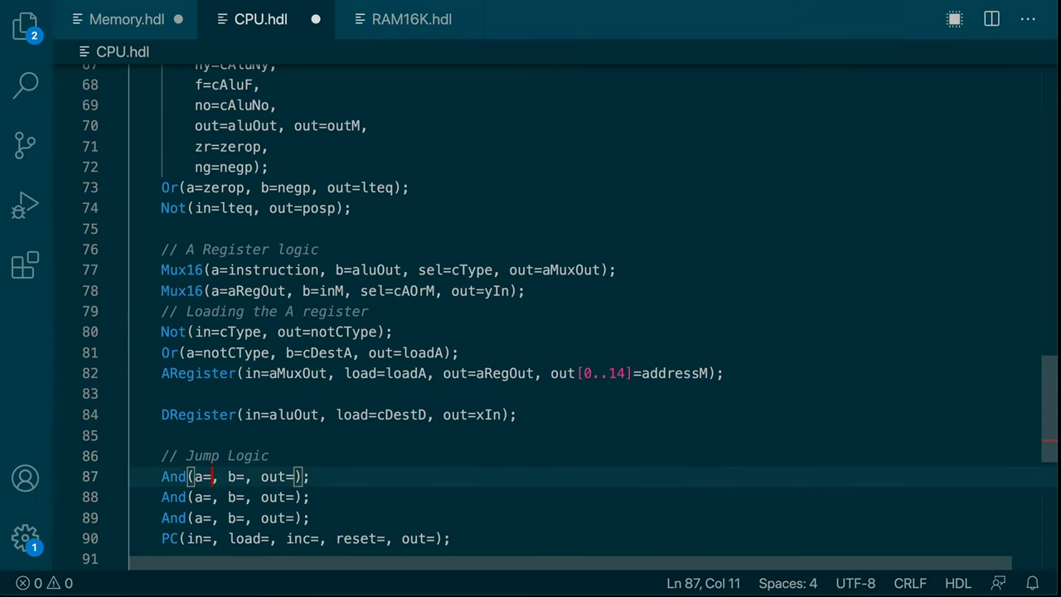
{"action": "type", "text": "c"}
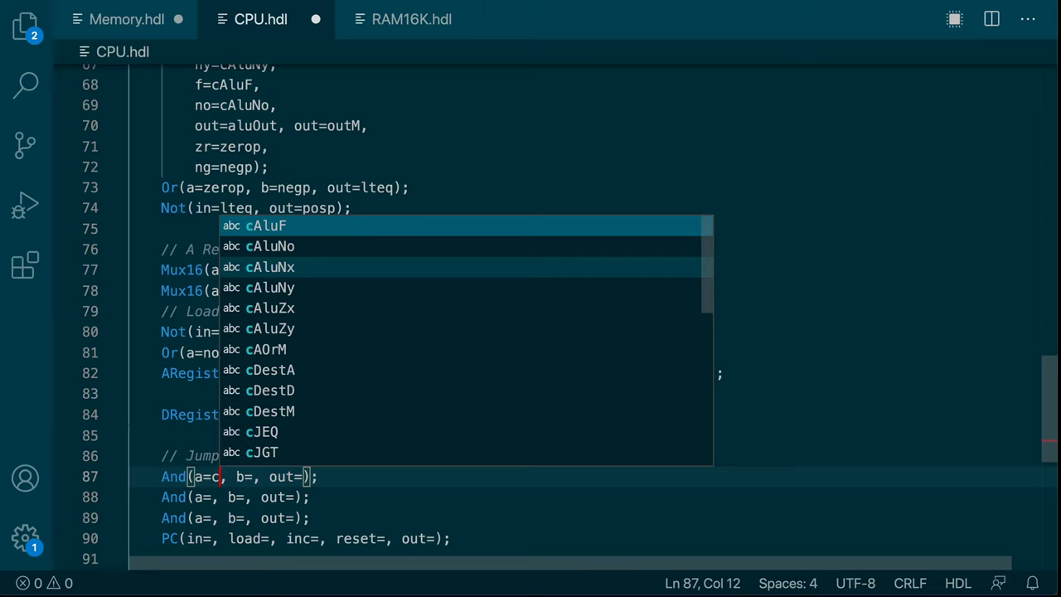
{"action": "type", "text": "JEQ"}
{"action": "key", "text": "Right"}
{"action": "key", "text": "Right"}
{"action": "key", "text": "Right"}
{"action": "key", "text": "Right"}
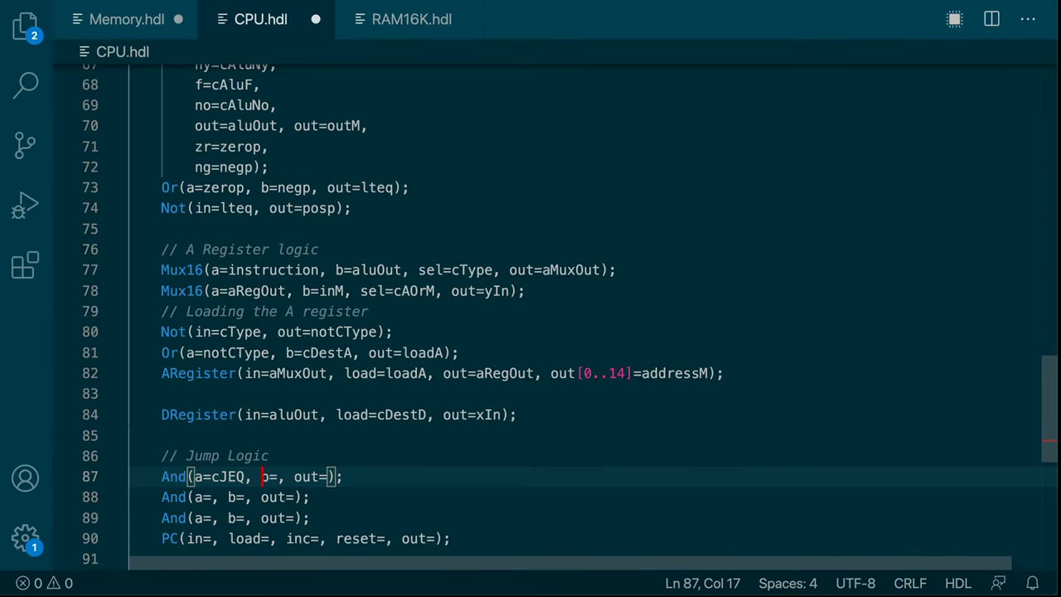
{"action": "type", "text": "zerop"}
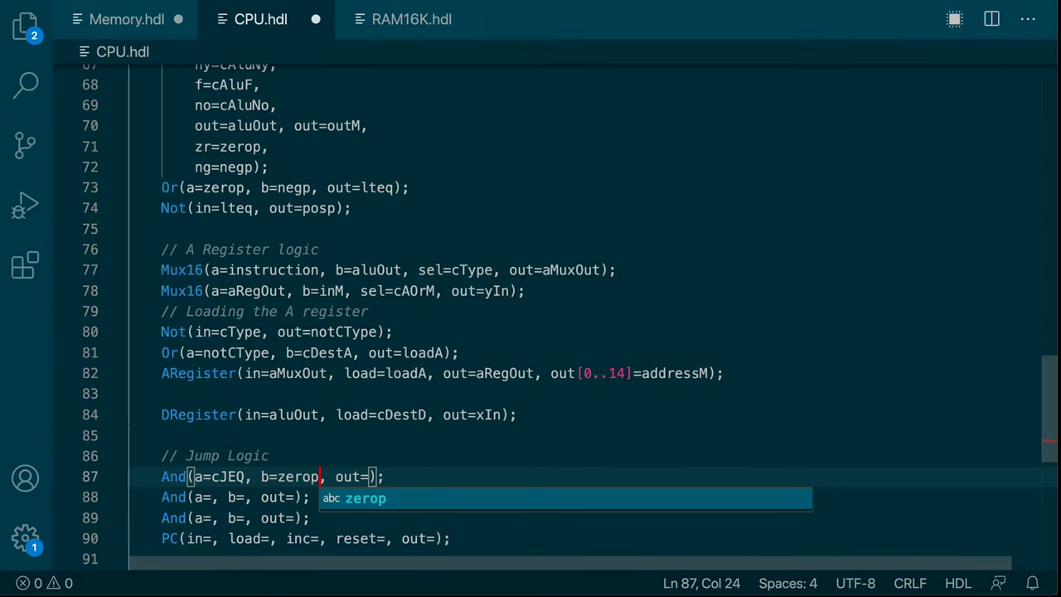
{"action": "left_click", "coordinate": [377, 477]}
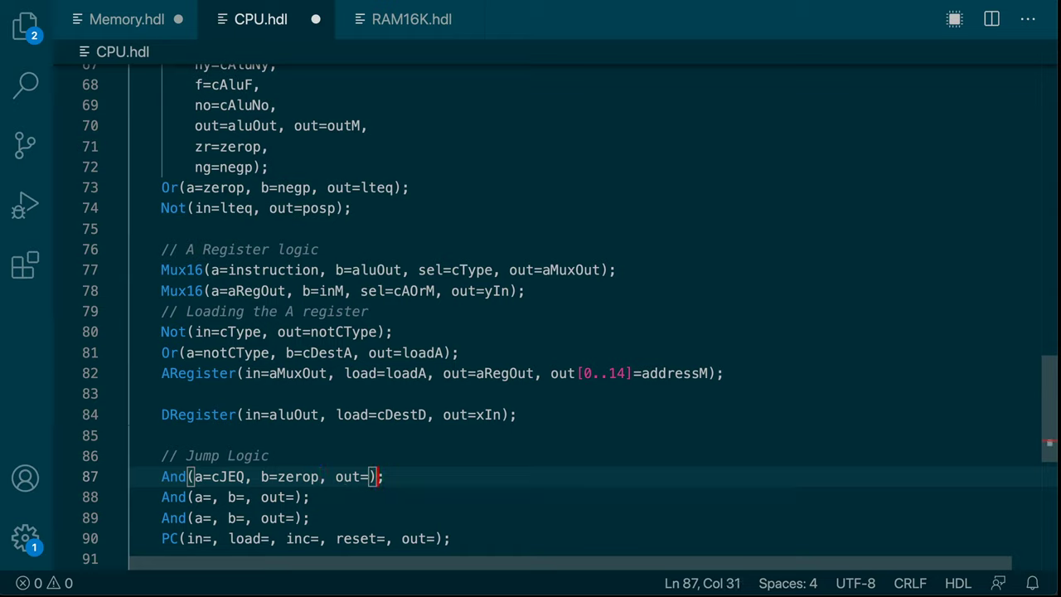
{"action": "key", "text": "Left"}
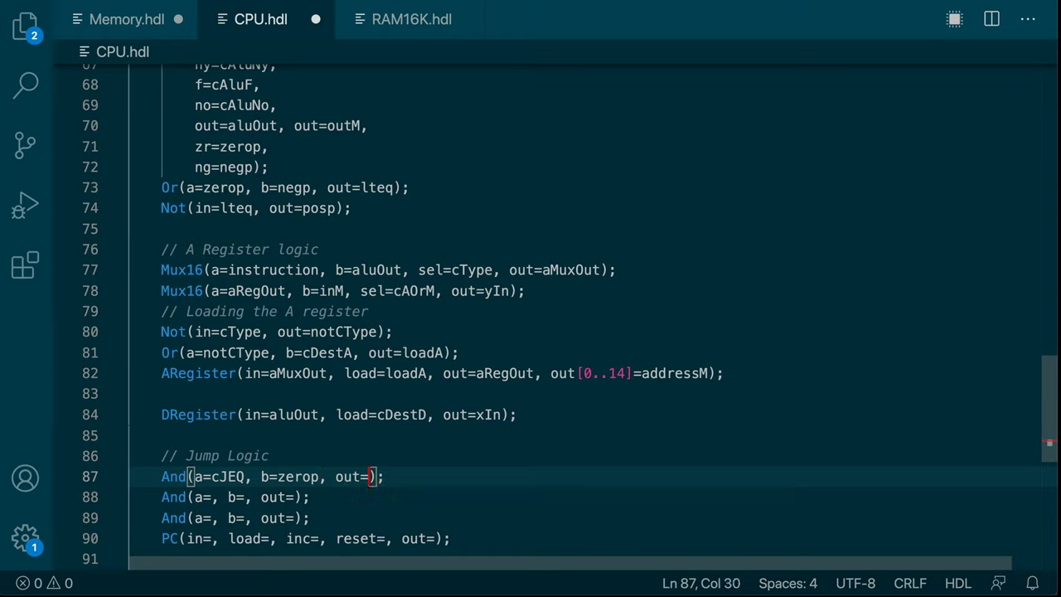
{"action": "type", "text": "JTEQ"}
{"action": "key", "text": "BackSpace"}
{"action": "key", "text": "BackSpace"}
{"action": "key", "text": "BackSpace"}
{"action": "type", "text": "EQ"}
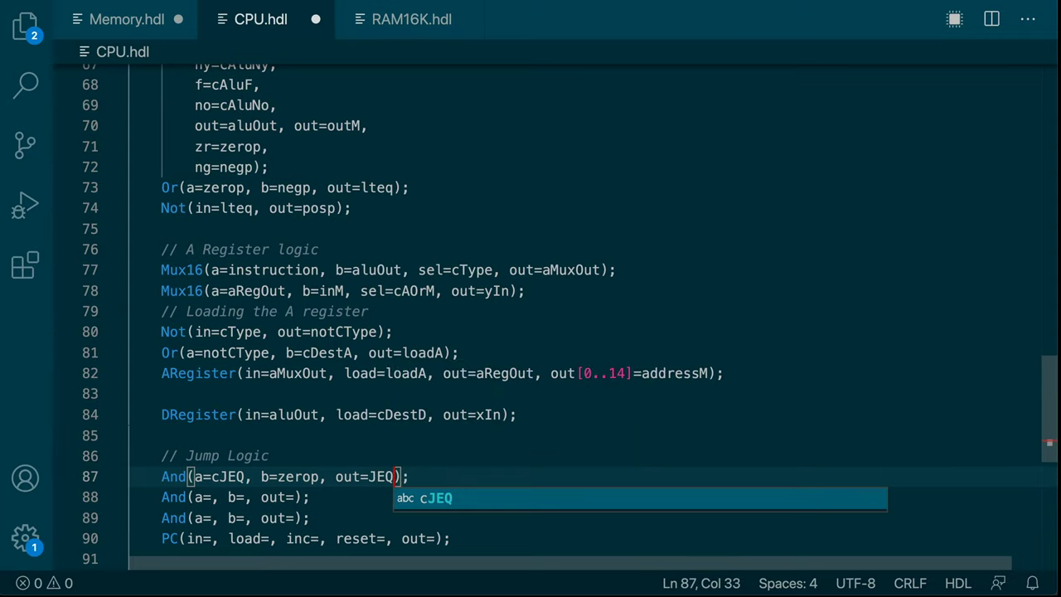
{"action": "key", "text": "End"}
- Wire the second gate as And(a=cJLT, b=negp, out=JLT)
{"action": "key", "text": "Down"}
{"action": "key", "text": "Home"}
{"action": "key", "text": "ctrl+Right"}
{"action": "key", "text": "Right"}
{"action": "key", "text": "Right"}
{"action": "key", "text": "Right"}
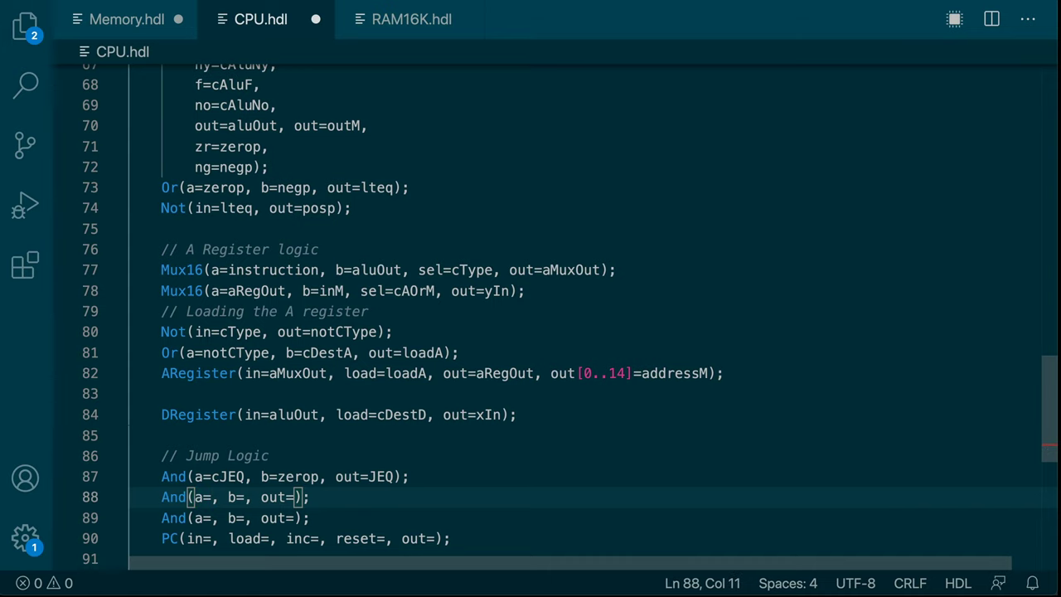
{"action": "type", "text": "cJLT"}
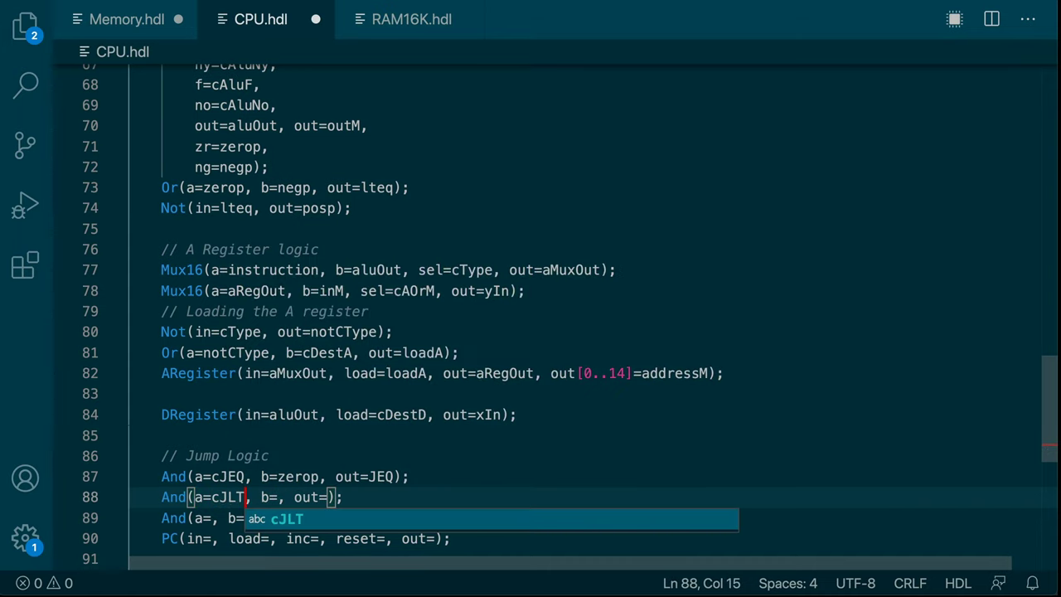
{"action": "key", "text": "Right"}
{"action": "key", "text": "Right"}
{"action": "key", "text": "Right"}
{"action": "key", "text": "Right"}
{"action": "type", "text": "neg"}
{"action": "key", "text": "Tab"}
{"action": "key", "text": "Right"}
{"action": "key", "text": "Right"}
{"action": "key", "text": "Right"}
{"action": "key", "text": "Right"}
{"action": "key", "text": "Right"}
{"action": "key", "text": "Right"}
{"action": "type", "text": "L"}
{"action": "key", "text": "BackSpace"}
{"action": "type", "text": "JLT"}
{"action": "key", "text": "Right"}
{"action": "key", "text": "Right"}
- Wire the third gate as And(a=cJGT, b=posp, out=JGT)
{"action": "left_click", "coordinate": [137, 517]}
{"action": "key", "text": "Right"}
{"action": "key", "text": "Right"}
{"action": "key", "text": "Right"}
{"action": "key", "text": "Right"}
{"action": "key", "text": "Right"}
{"action": "key", "text": "Right"}
{"action": "key", "text": "Right"}
{"action": "key", "text": "Right"}
{"action": "key", "text": "Right"}
{"action": "type", "text": "c"}
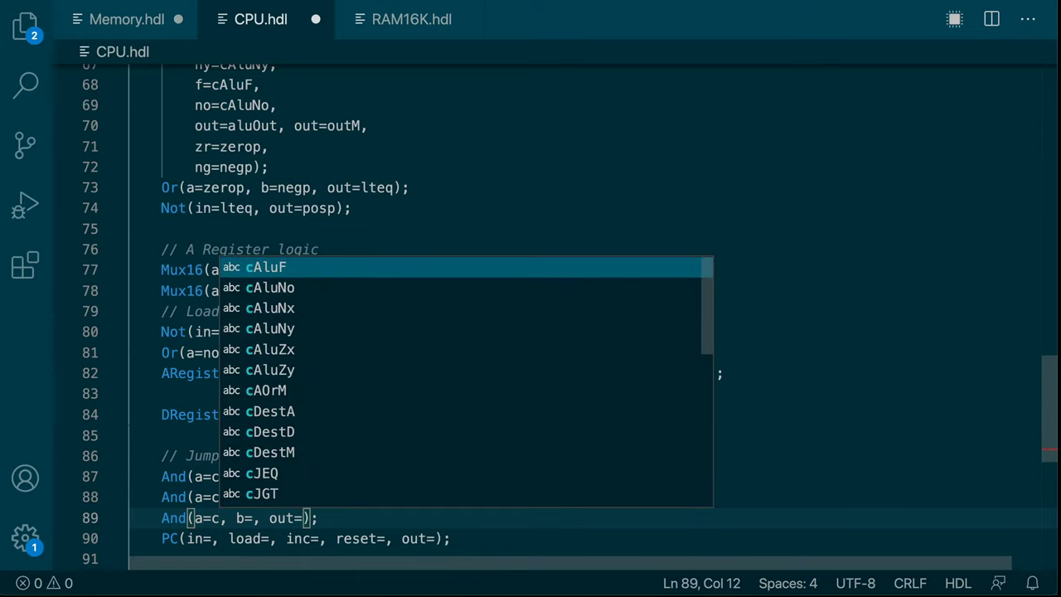
{"action": "type", "text": "JGT"}
{"action": "key", "text": "Right"}
{"action": "key", "text": "Right"}
{"action": "key", "text": "Right"}
{"action": "key", "text": "Right"}
{"action": "type", "text": "pos"}
{"action": "key", "text": "Tab"}
{"action": "key", "text": "Right"}
{"action": "key", "text": "Right"}
{"action": "key", "text": "Right"}
{"action": "key", "text": "Right"}
{"action": "key", "text": "Right"}
{"action": "key", "text": "Right"}
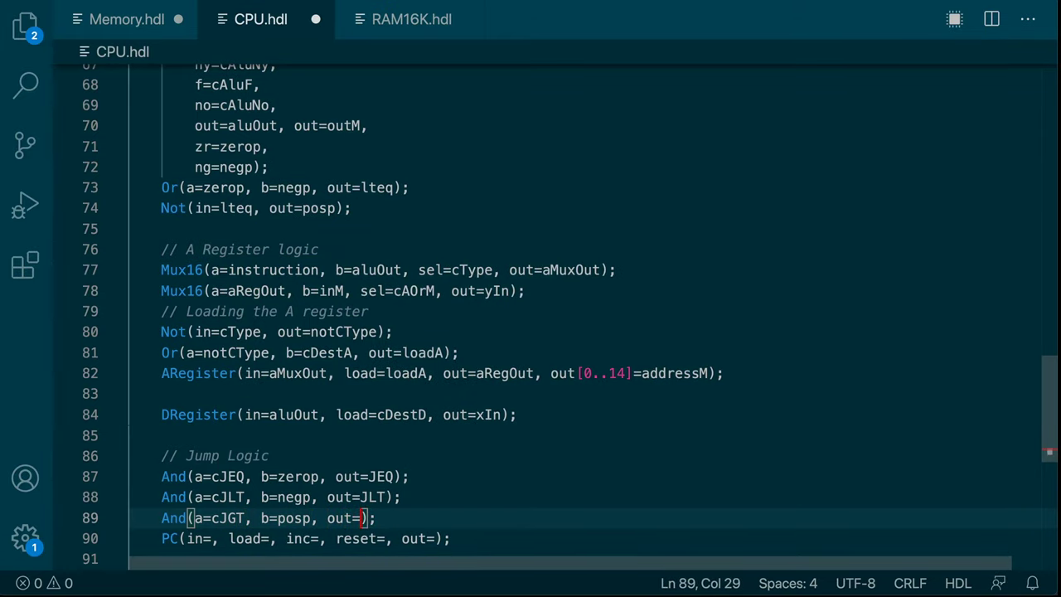
{"action": "type", "text": "JGT"}
{"action": "key", "text": "Right"}
{"action": "key", "text": "Right"}
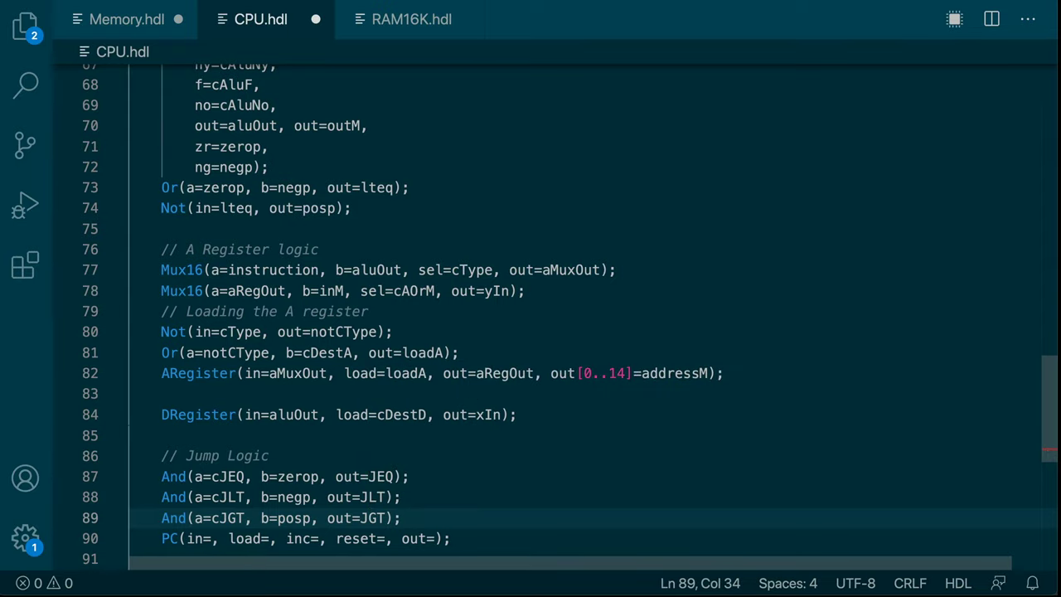
- Add Or(a=JEQ, b=JLT, out=JLE) after the And gates
{"action": "key", "text": "Return"}
{"action": "type", "text": "Or"}
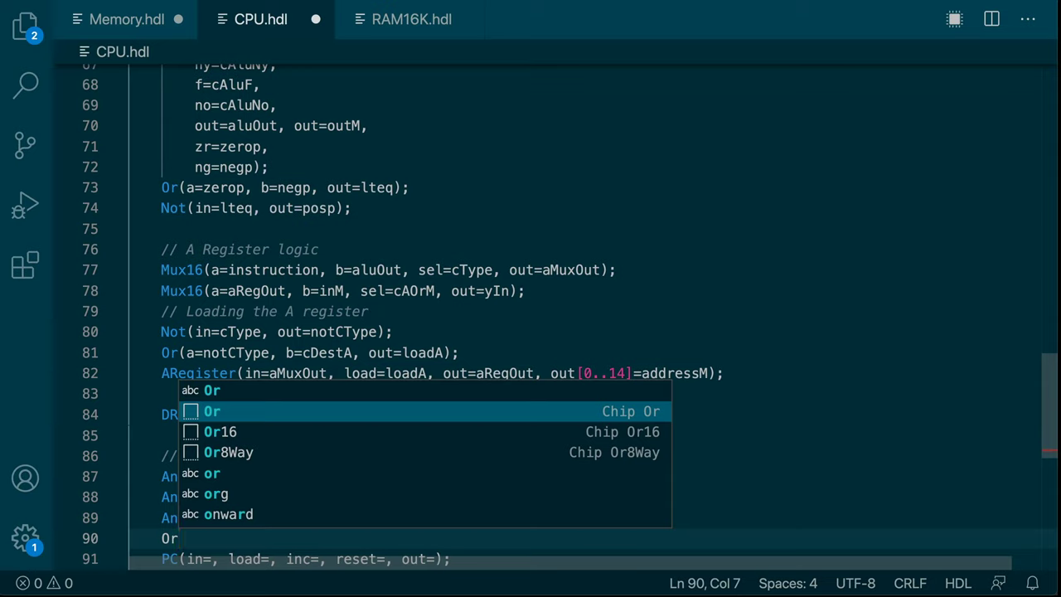
{"action": "key", "text": "Return"}
{"action": "key", "text": "Home"}
{"action": "key", "text": "Home"}
{"action": "key", "text": "Right"}
{"action": "key", "text": "Right"}
{"action": "key", "text": "Right"}
{"action": "key", "text": "Right"}
{"action": "key", "text": "Right"}
{"action": "key", "text": "Right"}
{"action": "key", "text": "Right"}
{"action": "key", "text": "Right"}
{"action": "key", "text": "Right"}
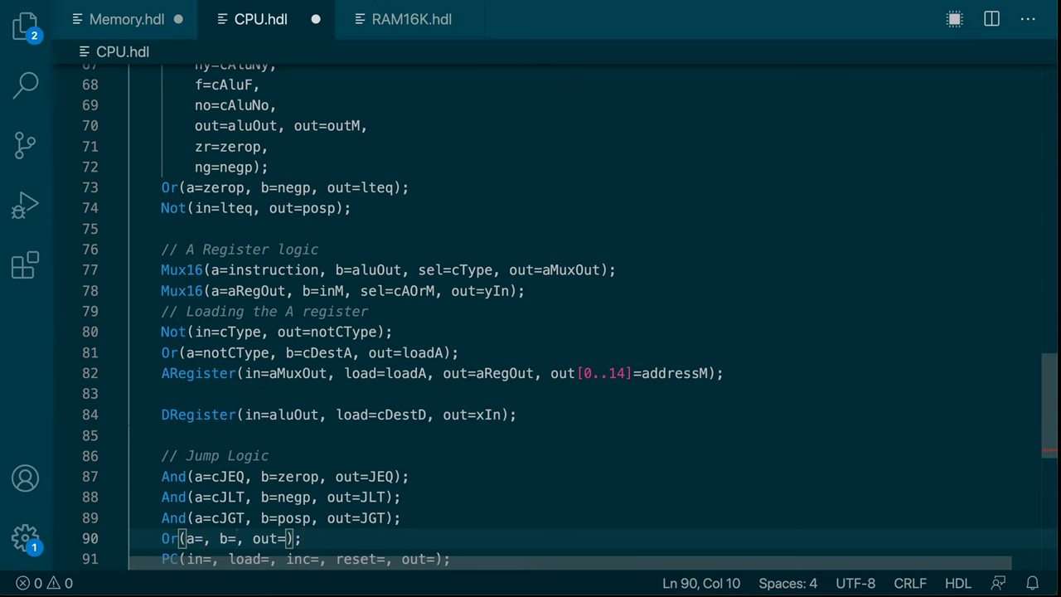
{"action": "type", "text": "JEQ"}
{"action": "key", "text": "Right"}
{"action": "key", "text": "Right"}
{"action": "key", "text": "Right"}
{"action": "key", "text": "Right"}
{"action": "type", "text": "JLT"}
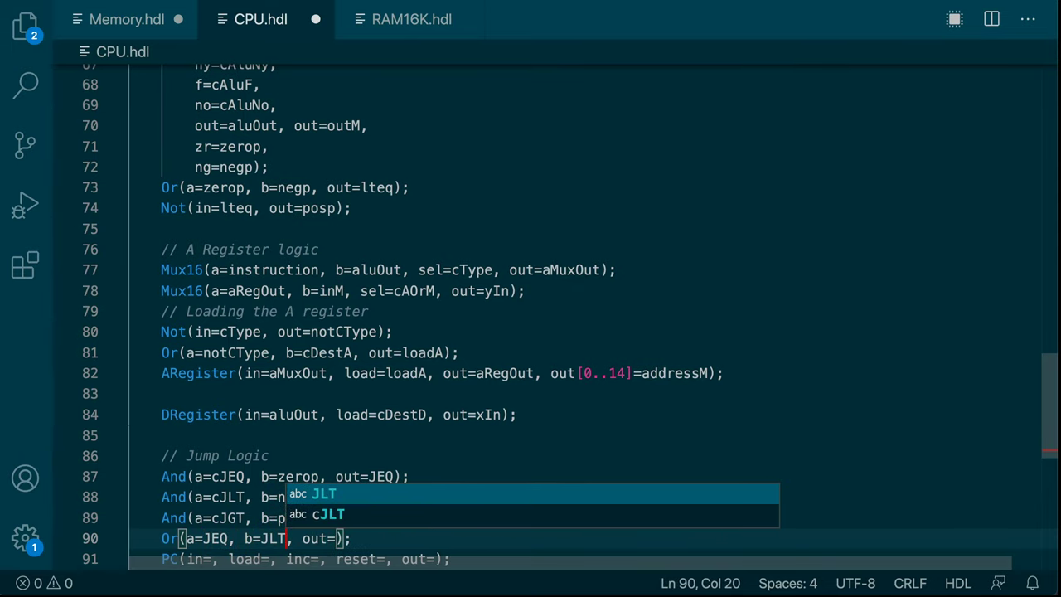
{"action": "key", "text": "Escape"}
{"action": "key", "text": "Right"}
{"action": "key", "text": "Right"}
{"action": "key", "text": "Right"}
{"action": "key", "text": "Right"}
{"action": "key", "text": "Right"}
{"action": "key", "text": "Right"}
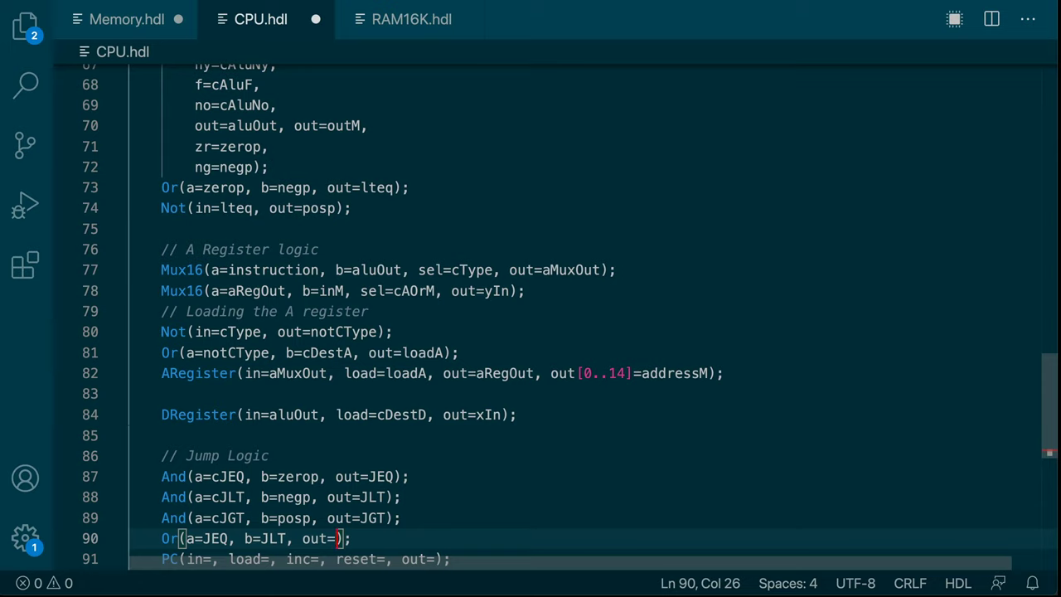
{"action": "type", "text": "JL"}
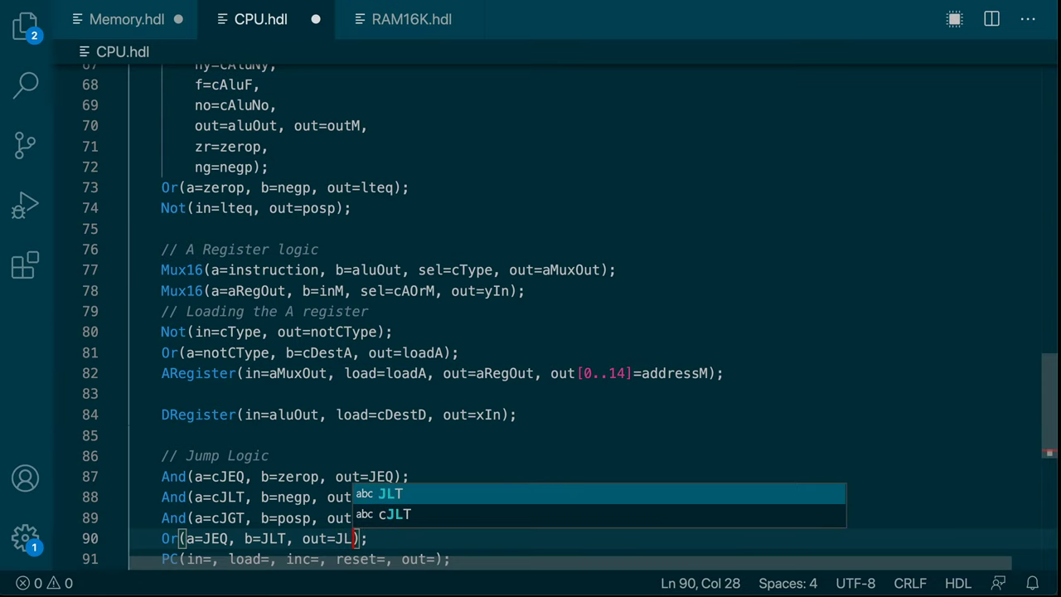
{"action": "type", "text": "E"}
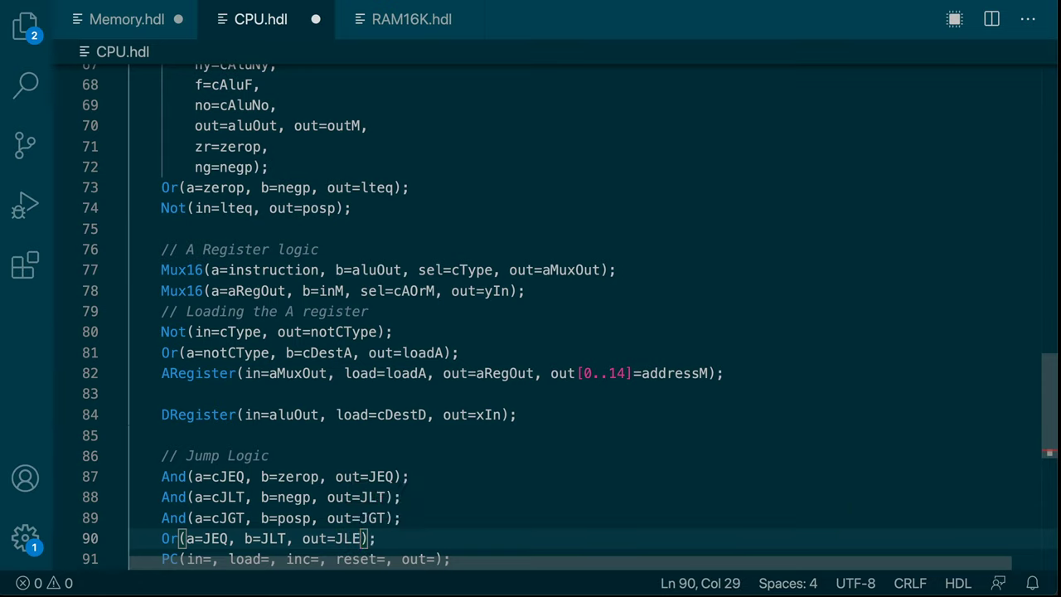
{"action": "key", "text": "End"}
- Add Or(a=JLE, b=JGT, out=jump) to produce the overall jump signal
{"action": "key", "text": "Return"}
{"action": "type", "text": "Or"}
{"action": "key", "text": "Return"}
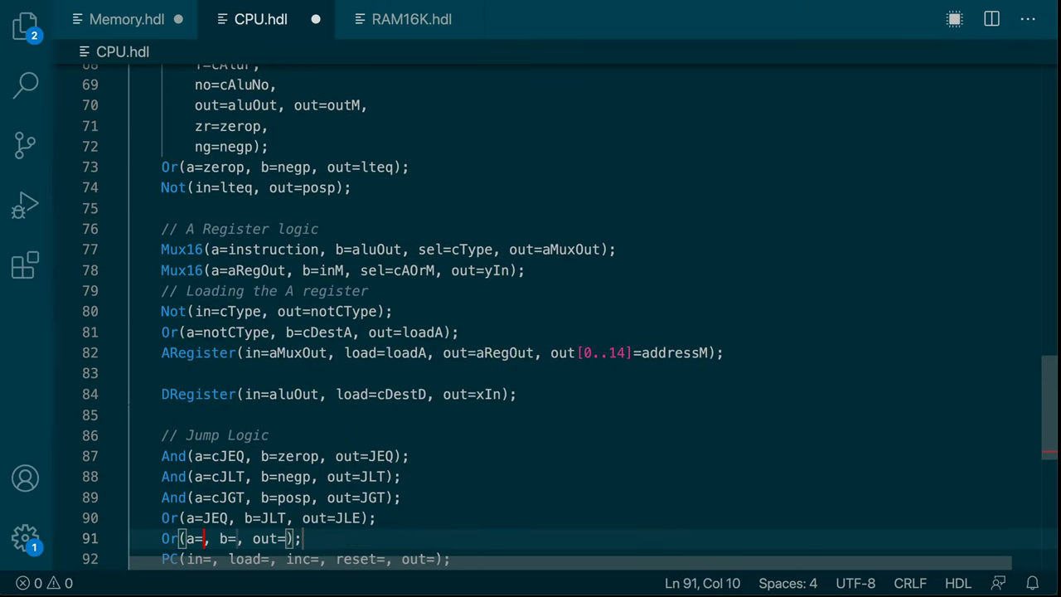
{"action": "type", "text": "JLE"}
{"action": "key", "text": "Right"}
{"action": "key", "text": "Right"}
{"action": "key", "text": "Right"}
{"action": "type", "text": "JGT"}
{"action": "key", "text": "Right"}
{"action": "key", "text": "Right"}
{"action": "key", "text": "Right"}
{"action": "key", "text": "Right"}
{"action": "key", "text": "Right"}
{"action": "key", "text": "Right"}
{"action": "key", "text": "Right"}
{"action": "key", "text": "Right"}
{"action": "key", "text": "Left"}
{"action": "type", "text": "jump"}
{"action": "key", "text": "Right"}
{"action": "key", "text": "Right"}
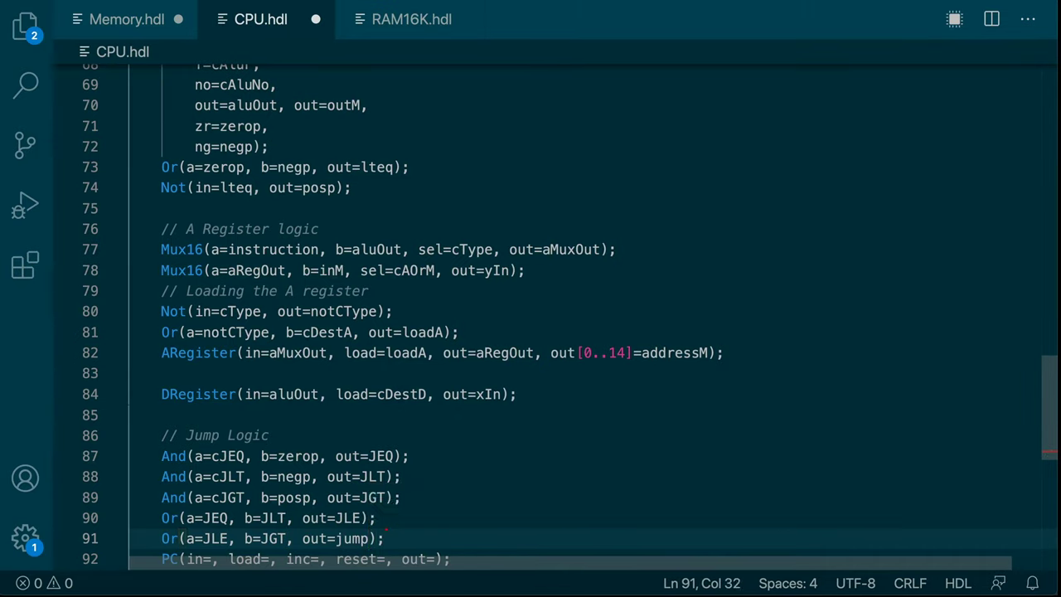
{"action": "key", "text": "Down"}
{"action": "key", "text": "Left"}
{"action": "key", "text": "Left"}
{"action": "key", "text": "Left"}
{"action": "key", "text": "Left"}
{"action": "key", "text": "Left"}
{"action": "key", "text": "Left"}
{"action": "key", "text": "Left"}
{"action": "key", "text": "Left"}
{"action": "key", "text": "Left"}
{"action": "key", "text": "Left"}
{"action": "key", "text": "Left"}
{"action": "key", "text": "Left"}
{"action": "key", "text": "Left"}
{"action": "key", "text": "Left"}
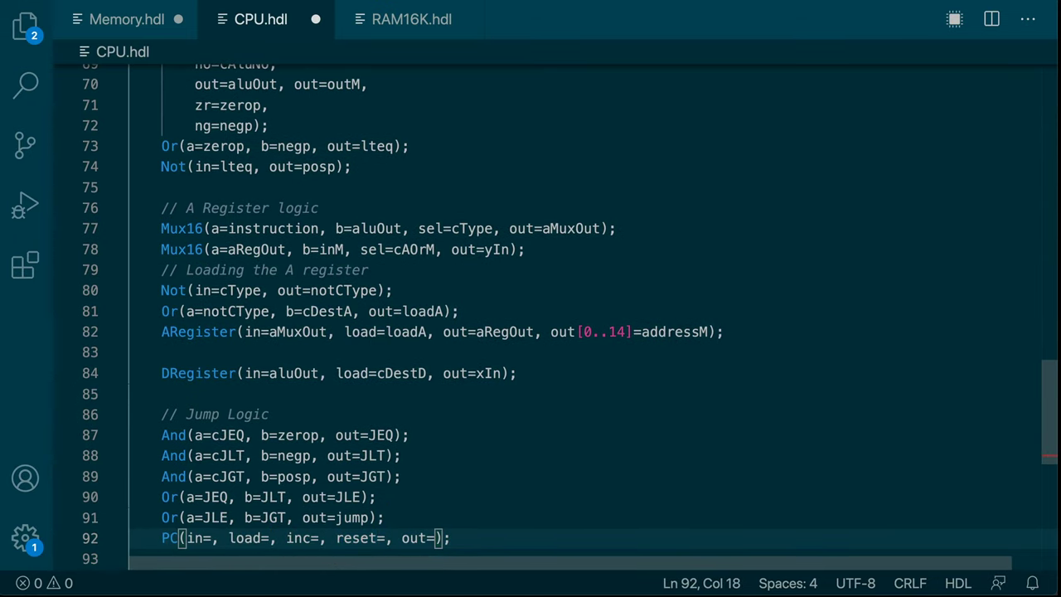
- Set the PC inputs to in=aRegOut, load=jump, inc=true and reset=reset
{"action": "type", "text": "jump"}
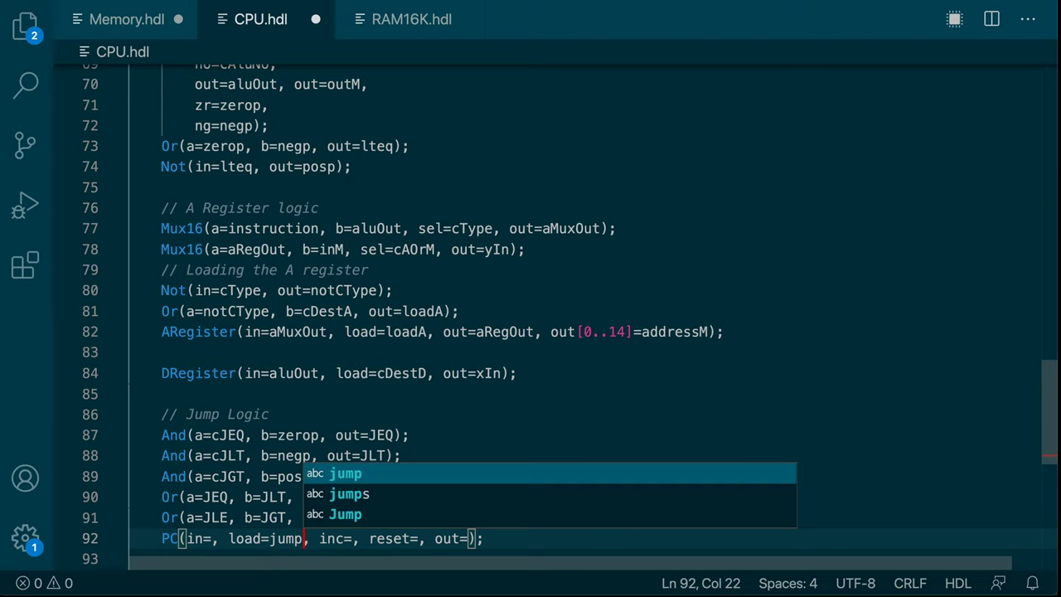
{"action": "key", "text": "Escape"}
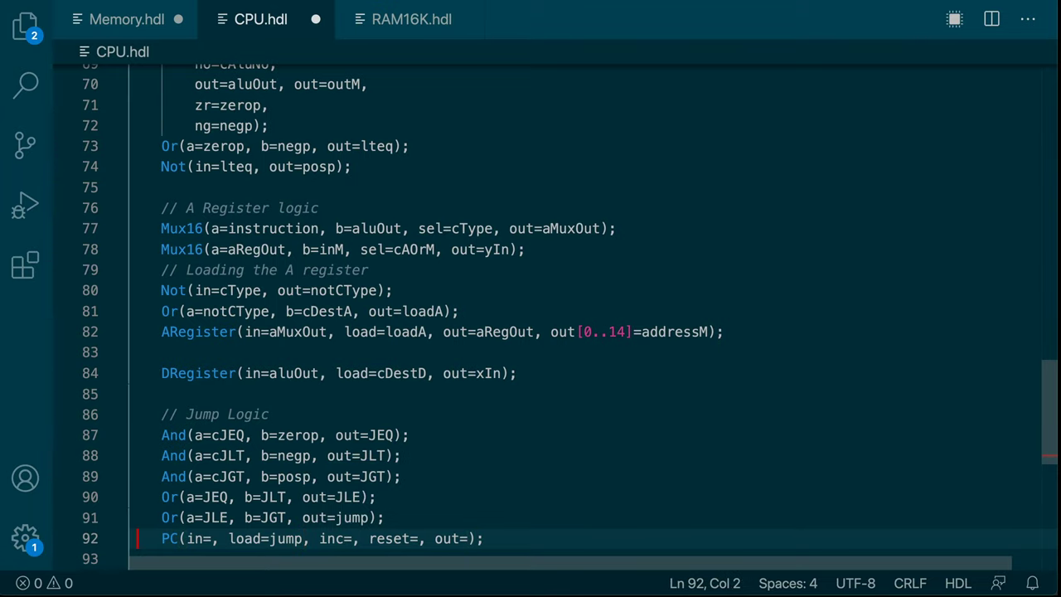
{"action": "key", "text": "Home"}
{"action": "key", "text": "Right"}
{"action": "key", "text": "Right"}
{"action": "key", "text": "Right"}
{"action": "key", "text": "Right"}
{"action": "key", "text": "Right"}
{"action": "key", "text": "Right"}
{"action": "type", "text": "aReg"}
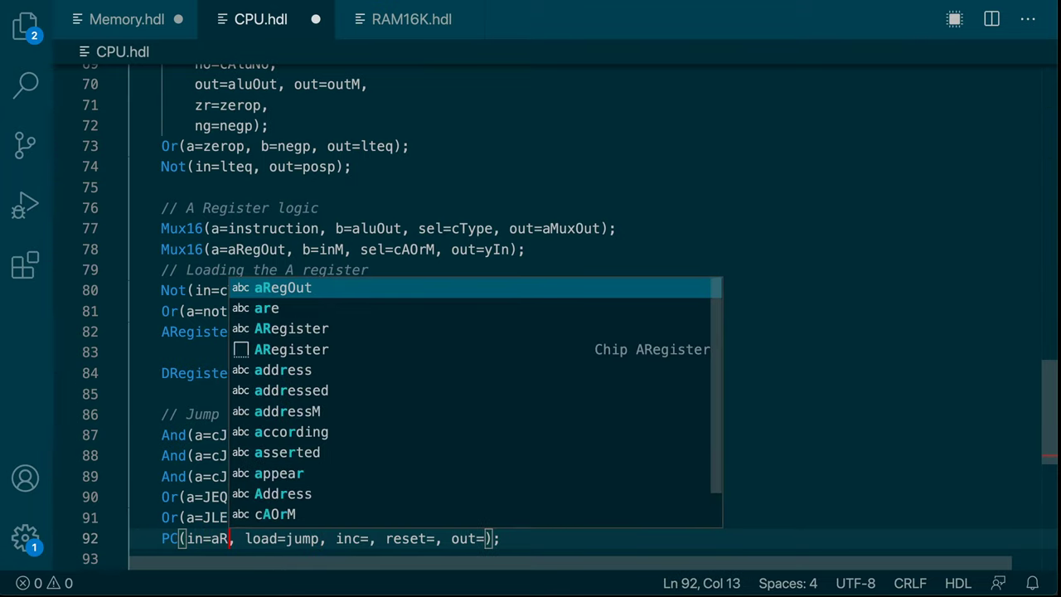
{"action": "key", "text": "Tab"}
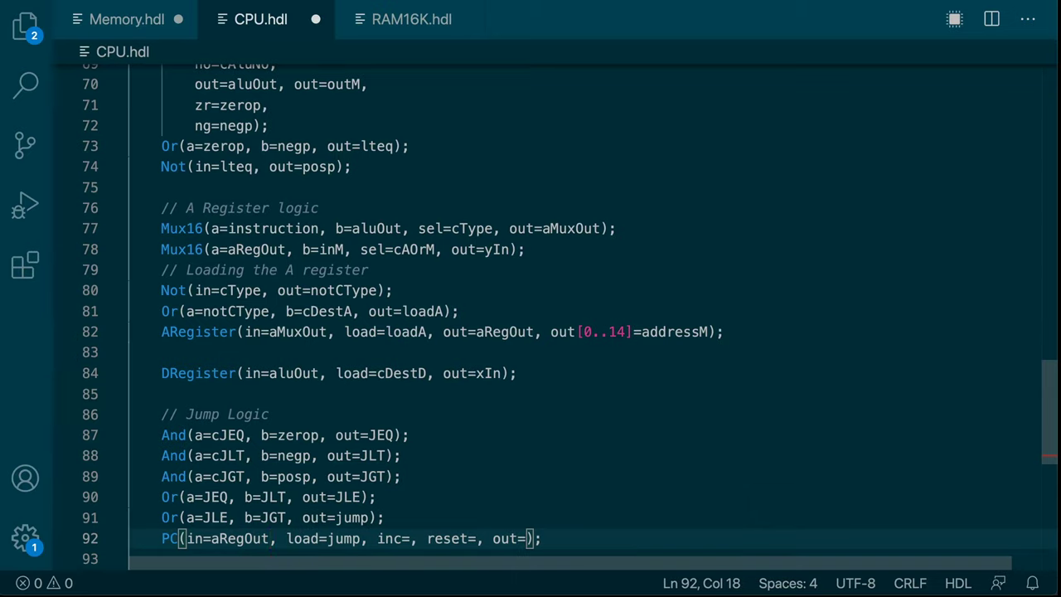
{"action": "key", "text": "Right"}
{"action": "key", "text": "Right"}
{"action": "key", "text": "Right"}
{"action": "key", "text": "Right"}
{"action": "key", "text": "Right"}
{"action": "key", "text": "Right"}
{"action": "key", "text": "Right"}
{"action": "key", "text": "Right"}
{"action": "key", "text": "Right"}
{"action": "key", "text": "Right"}
{"action": "key", "text": "Right"}
{"action": "key", "text": "Right"}
{"action": "key", "text": "Right"}
{"action": "key", "text": "Right"}
{"action": "key", "text": "Right"}
{"action": "key", "text": "Right"}
{"action": "key", "text": "Right"}
{"action": "type", "text": "true"}
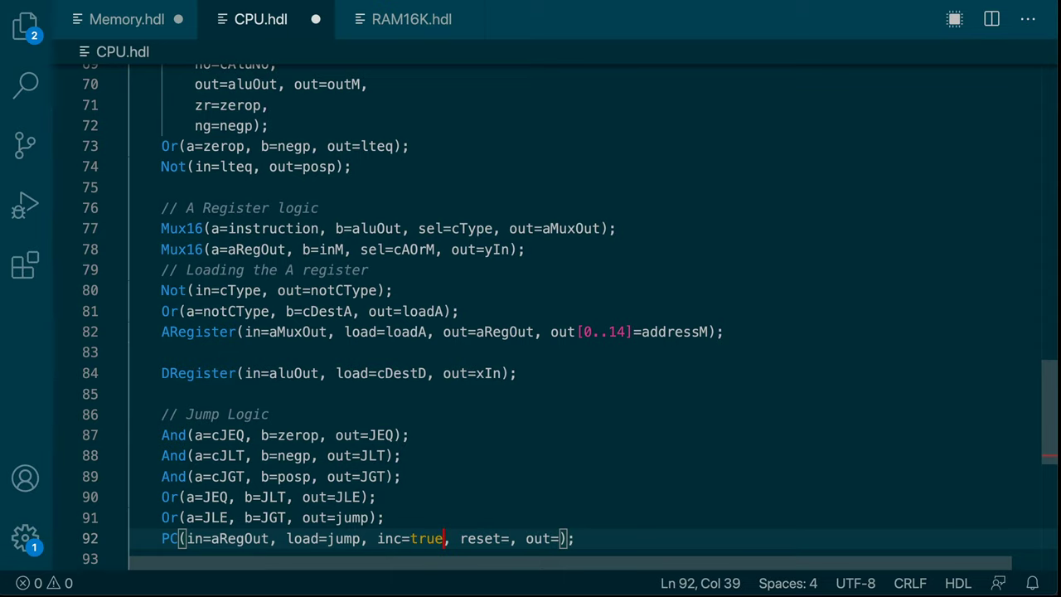
{"action": "key", "text": "Right"}
{"action": "key", "text": "Right"}
{"action": "key", "text": "Right"}
{"action": "key", "text": "Right"}
{"action": "key", "text": "Right"}
{"action": "key", "text": "Right"}
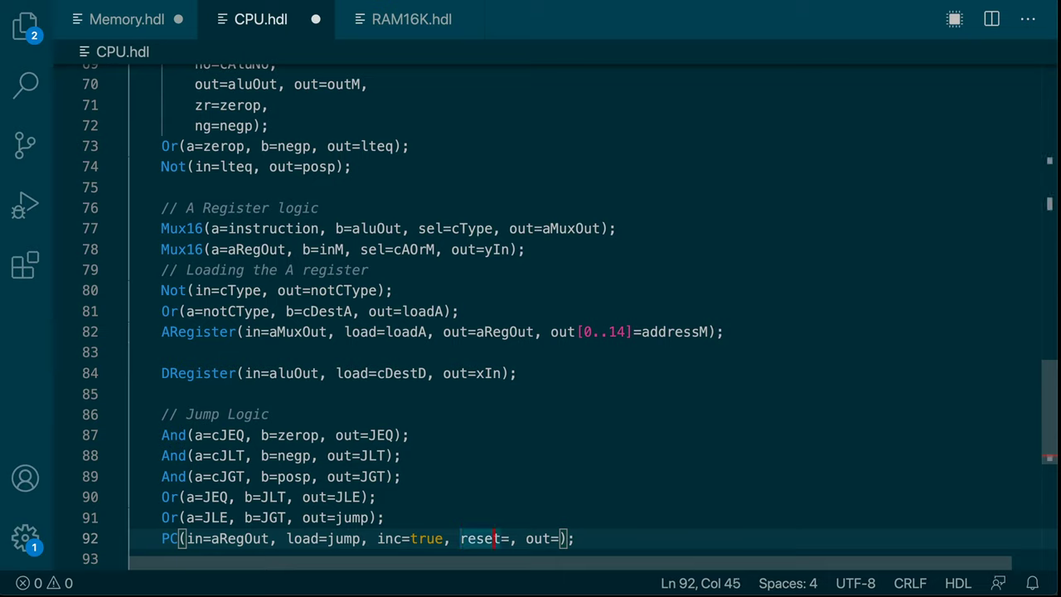
{"action": "key", "text": "Right"}
{"action": "key", "text": "Right"}
{"action": "type", "text": "reset"}
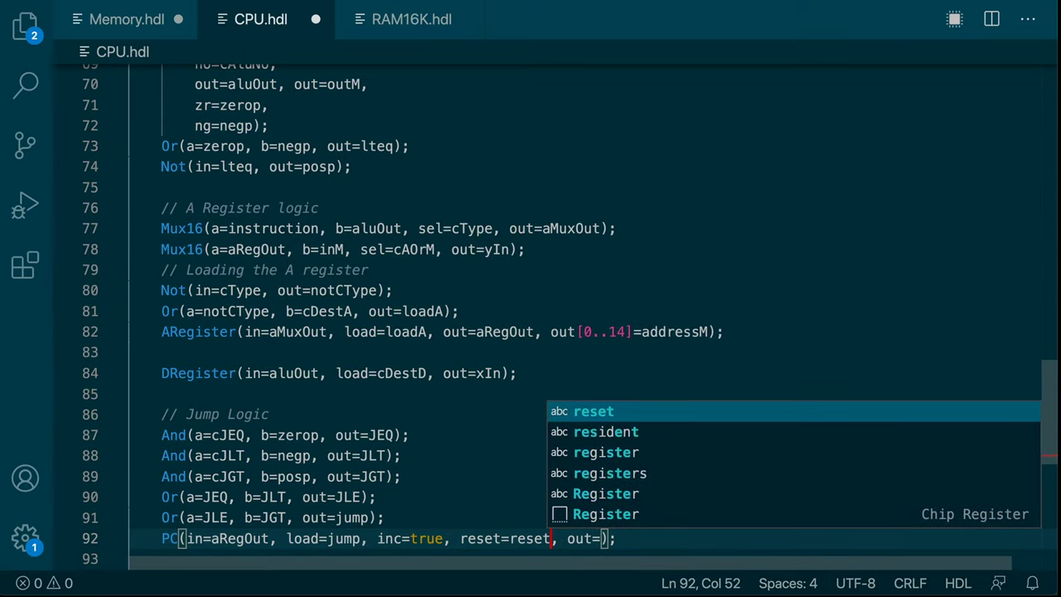
{"action": "key", "text": "Escape"}
- Map the PC outputs as out[0..14]=pc and out[15]=false
{"action": "key", "text": "End"}
{"action": "key", "text": "Left"}
{"action": "key", "text": "Left"}
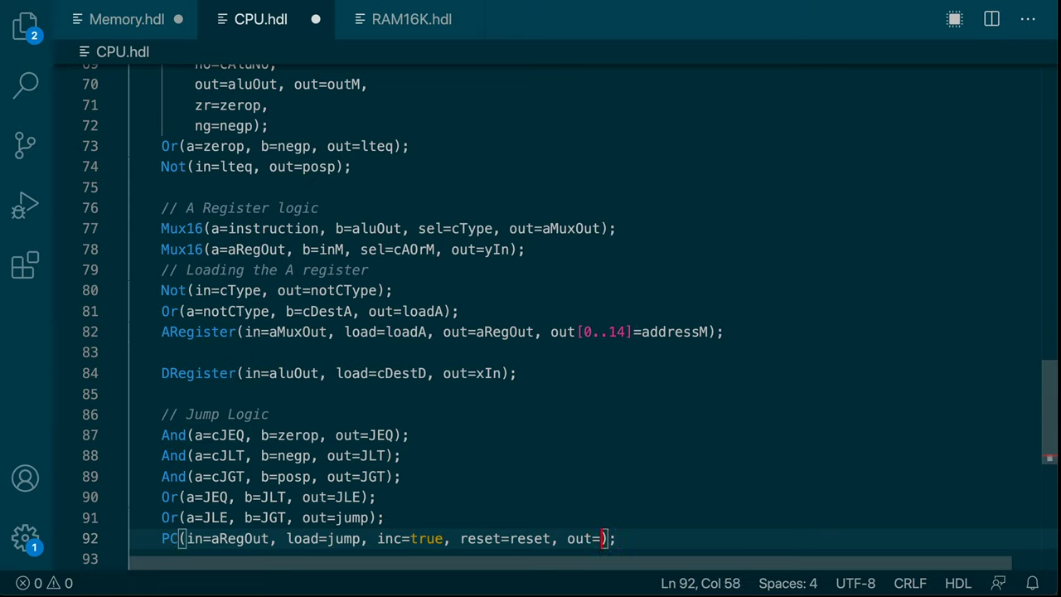
{"action": "type", "text": "out[0..14]"}
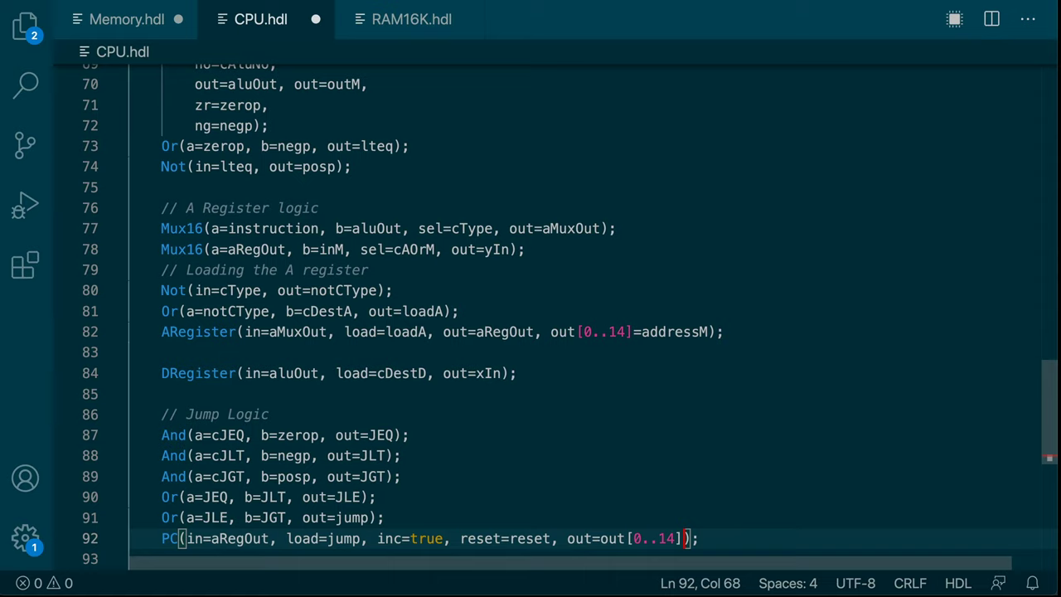
{"action": "key", "text": "BackSpace"}
{"action": "key", "text": "BackSpace"}
{"action": "key", "text": "BackSpace"}
{"action": "key", "text": "BackSpace"}
{"action": "key", "text": "BackSpace"}
{"action": "key", "text": "BackSpace"}
{"action": "key", "text": "BackSpace"}
{"action": "key", "text": "BackSpace"}
{"action": "key", "text": "BackSpace"}
{"action": "key", "text": "BackSpace"}
{"action": "key", "text": "BackSpace"}
{"action": "key", "text": "BackSpace"}
{"action": "key", "text": "BackSpace"}
{"action": "key", "text": "BackSpace"}
{"action": "type", "text": "out[0..14"}
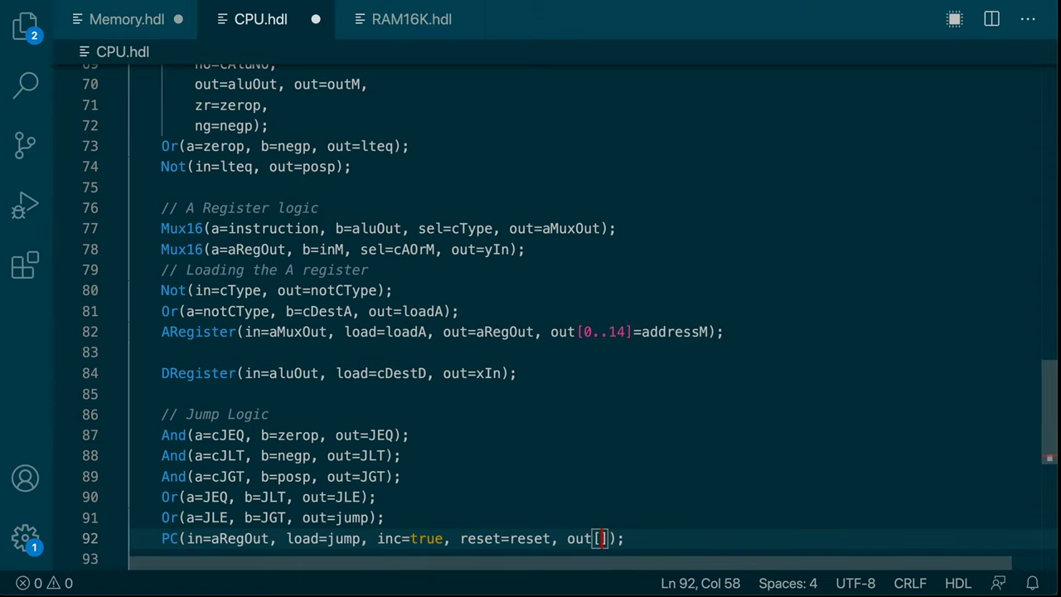
{"action": "type", "text": "]=pc"}
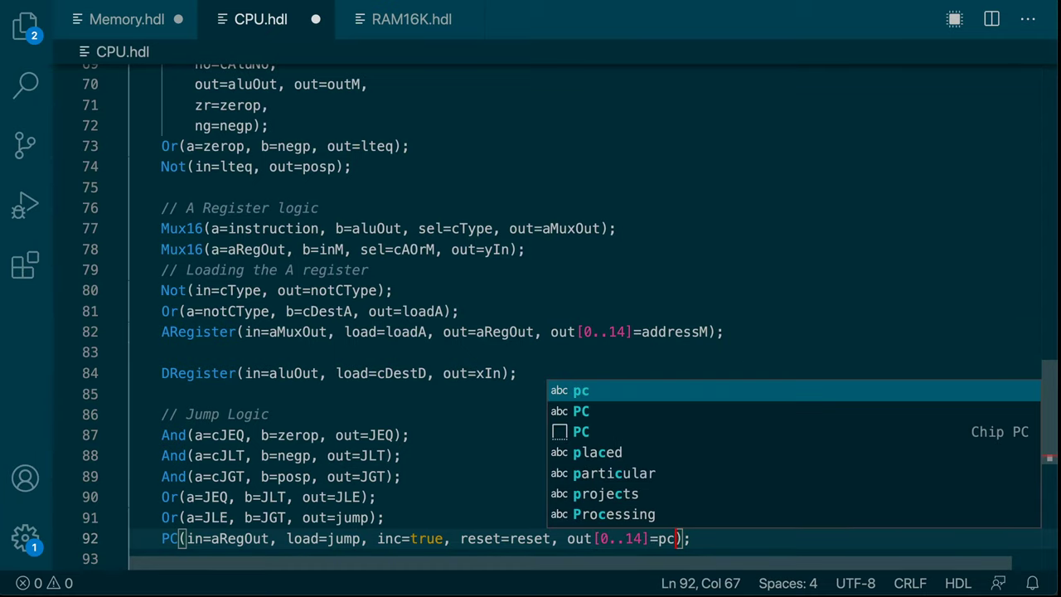
{"action": "type", "text": ", out[15]="}
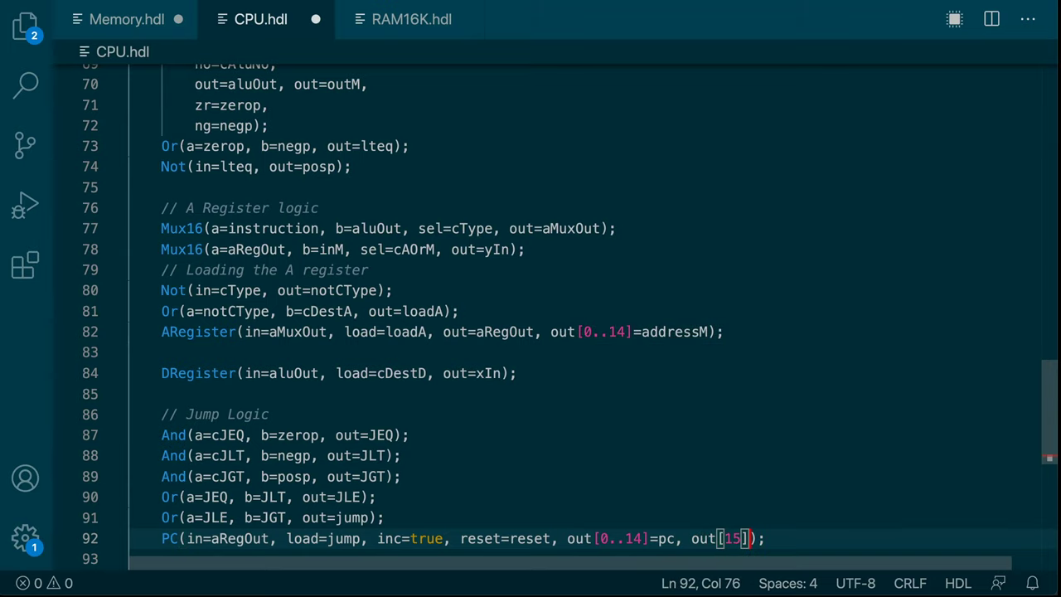
{"action": "type", "text": "false"}
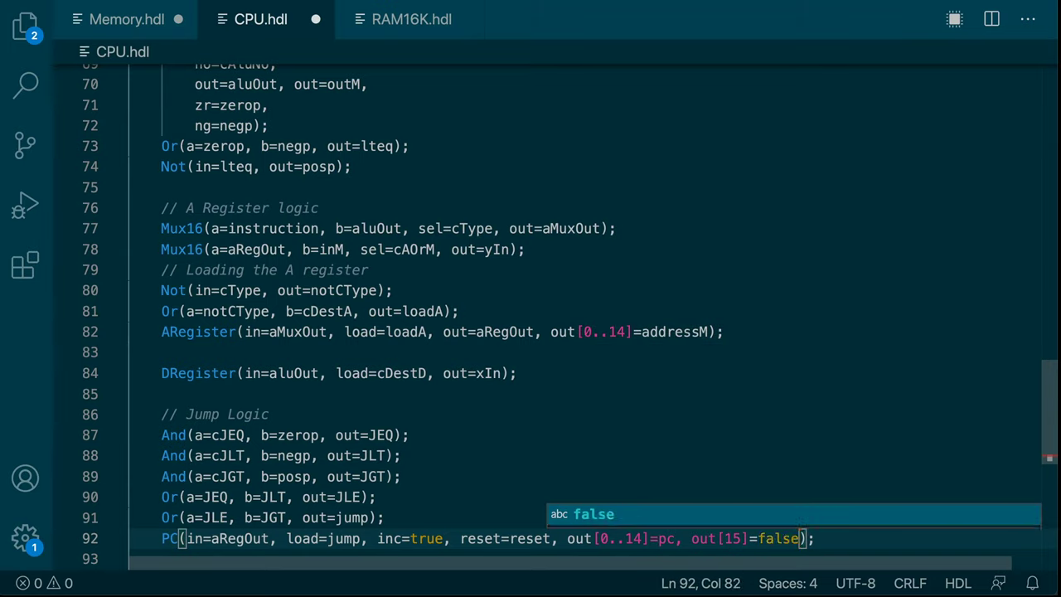
{"action": "key", "text": "End"}
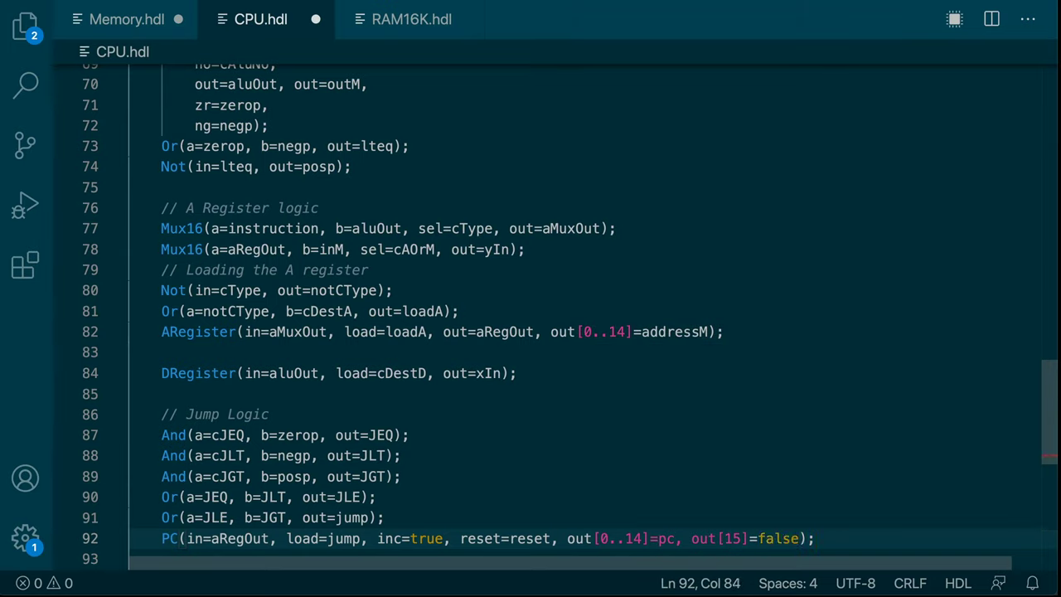
- Save CPU.hdl and scroll through the file to review it
{"action": "key", "text": "ctrl+s"}
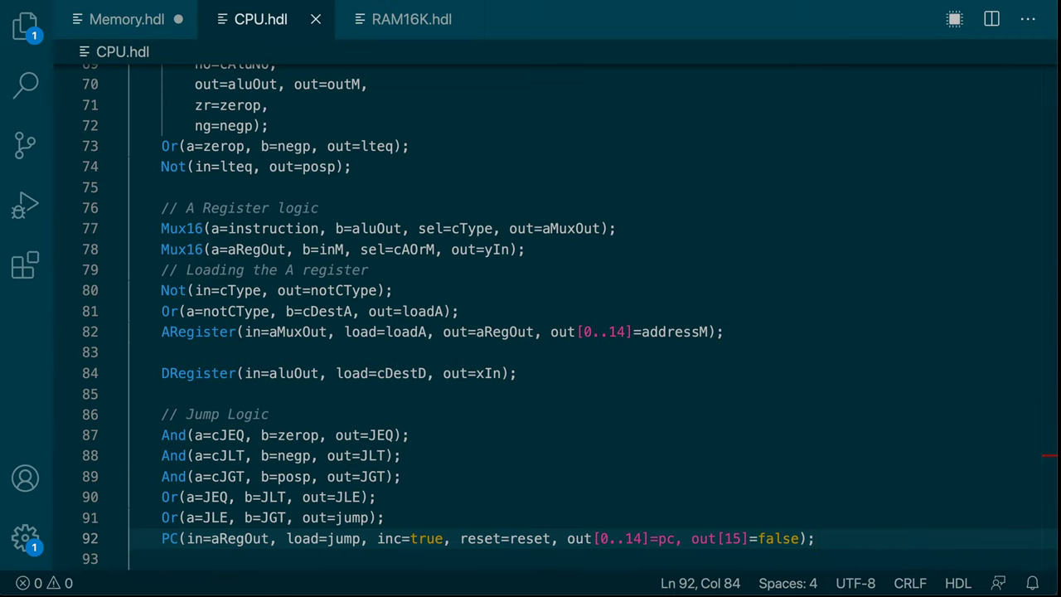
{"action": "left_click", "coordinate": [670, 394]}
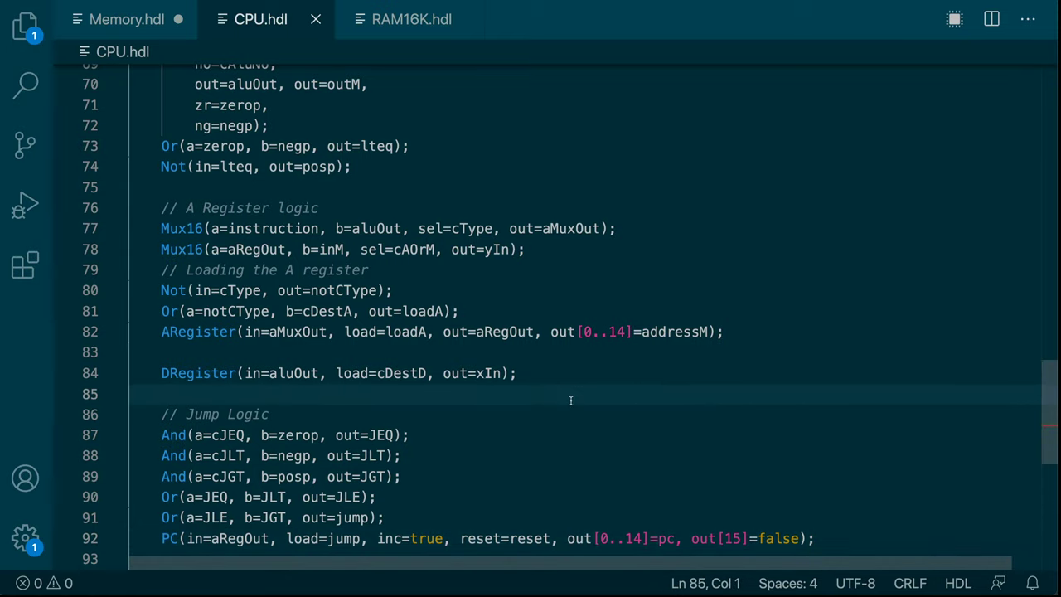
{"action": "scroll", "coordinate": [580, 429], "scroll_direction": "up", "scroll_amount": 3}
{"action": "scroll", "coordinate": [581, 430], "scroll_direction": "up", "scroll_amount": 12}
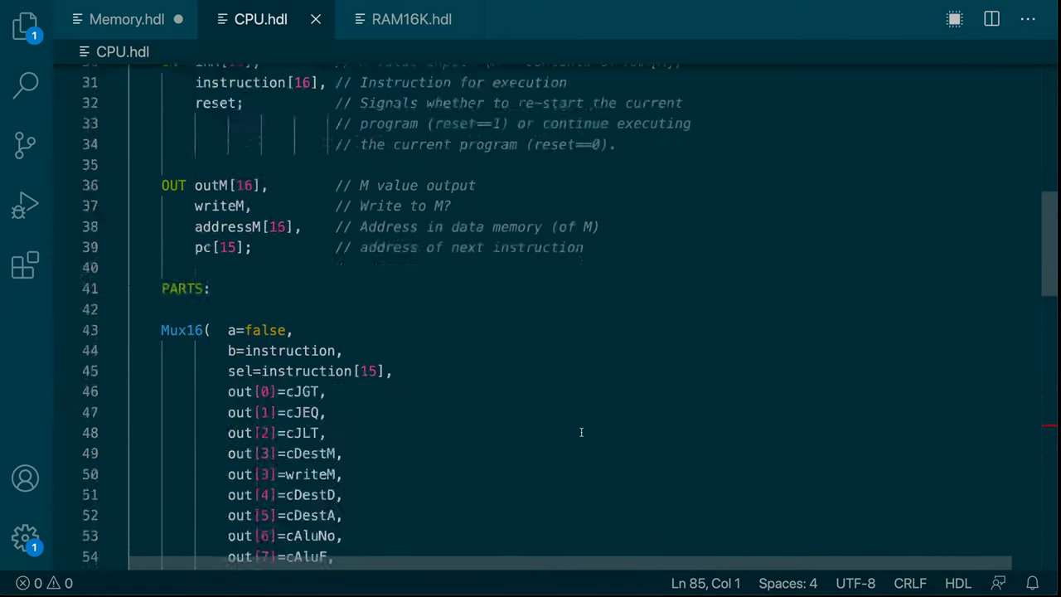
{"action": "scroll", "coordinate": [586, 442], "scroll_direction": "down", "scroll_amount": 2}
{"action": "scroll", "coordinate": [586, 441], "scroll_direction": "down", "scroll_amount": 20}
{"action": "scroll", "coordinate": [585, 442], "scroll_direction": "up", "scroll_amount": 10}
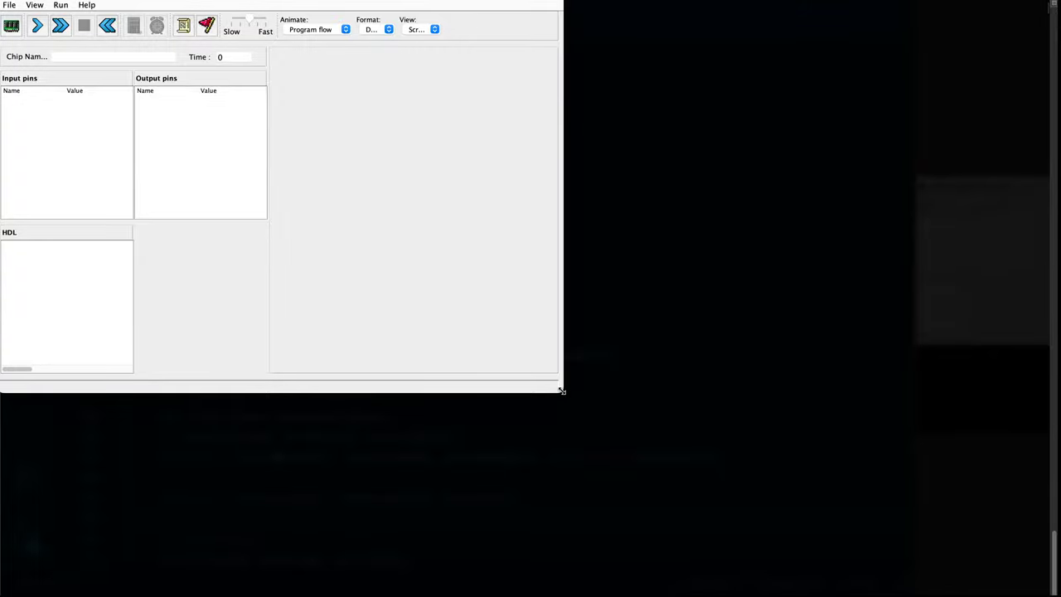
- Enlarge the simulator window to full screen and load CPU.hdl via Load Chip
{"action": "left_click_drag", "start_coordinate": [561, 390], "coordinate": [1054, 595]}
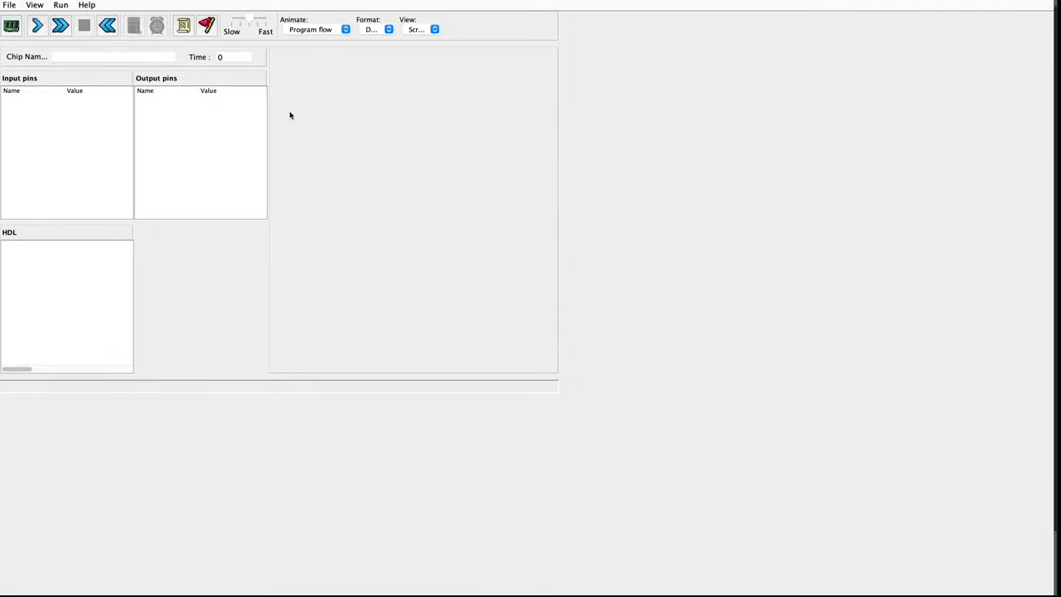
{"action": "left_click", "coordinate": [9, 5]}
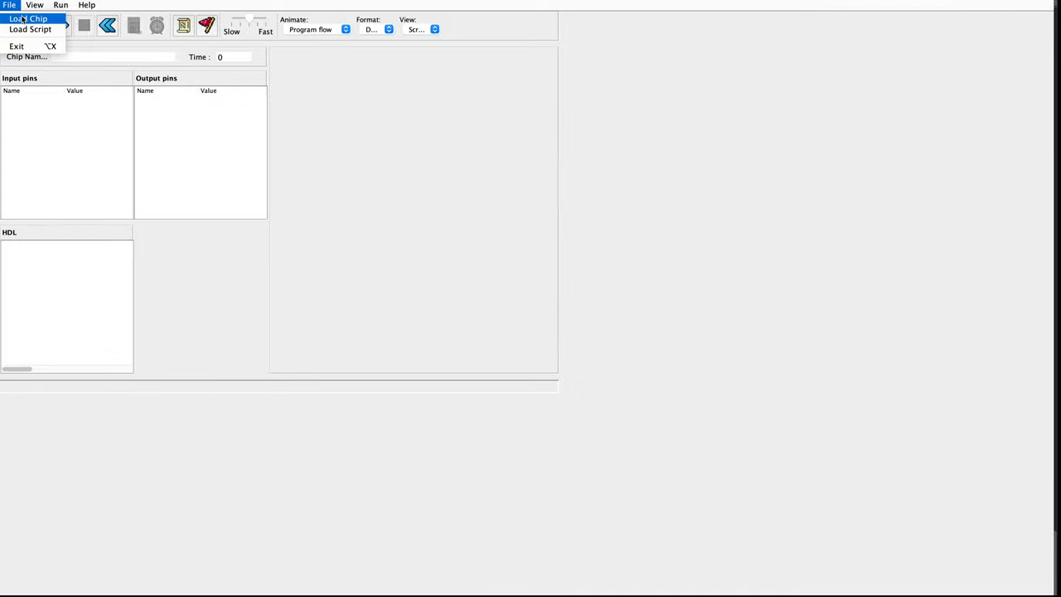
{"action": "left_click", "coordinate": [23, 16]}
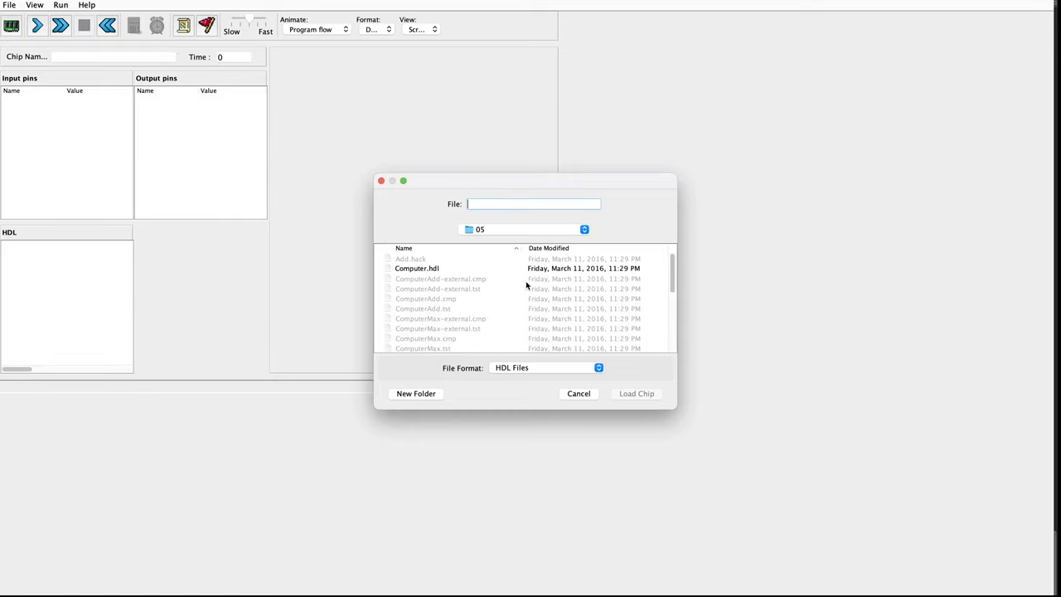
{"action": "scroll", "coordinate": [520, 286], "scroll_direction": "down", "scroll_amount": 4}
{"action": "scroll", "coordinate": [519, 292], "scroll_direction": "down", "scroll_amount": 1}
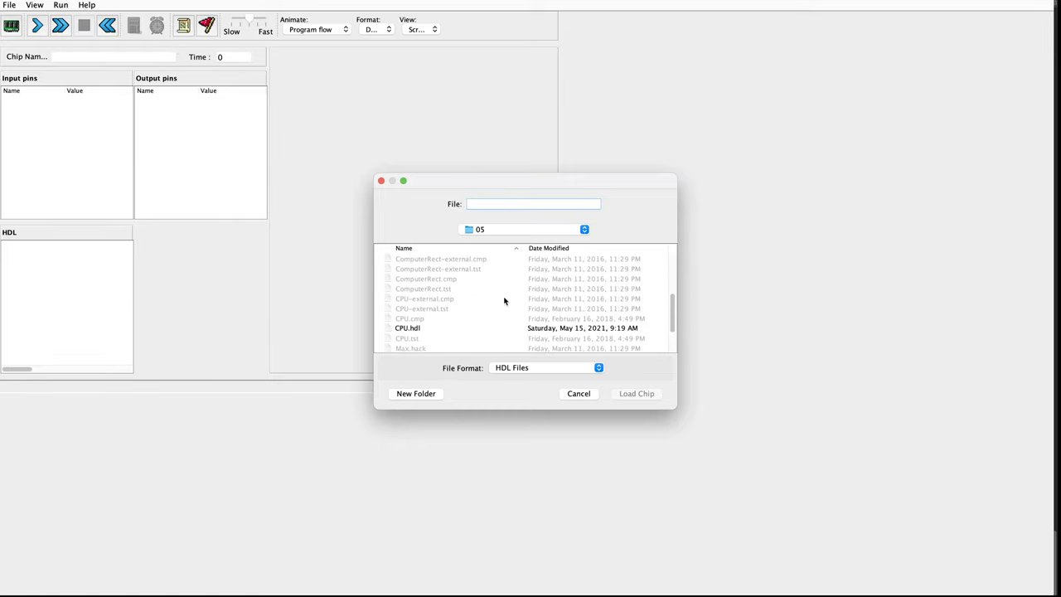
{"action": "double_click", "coordinate": [439, 328]}
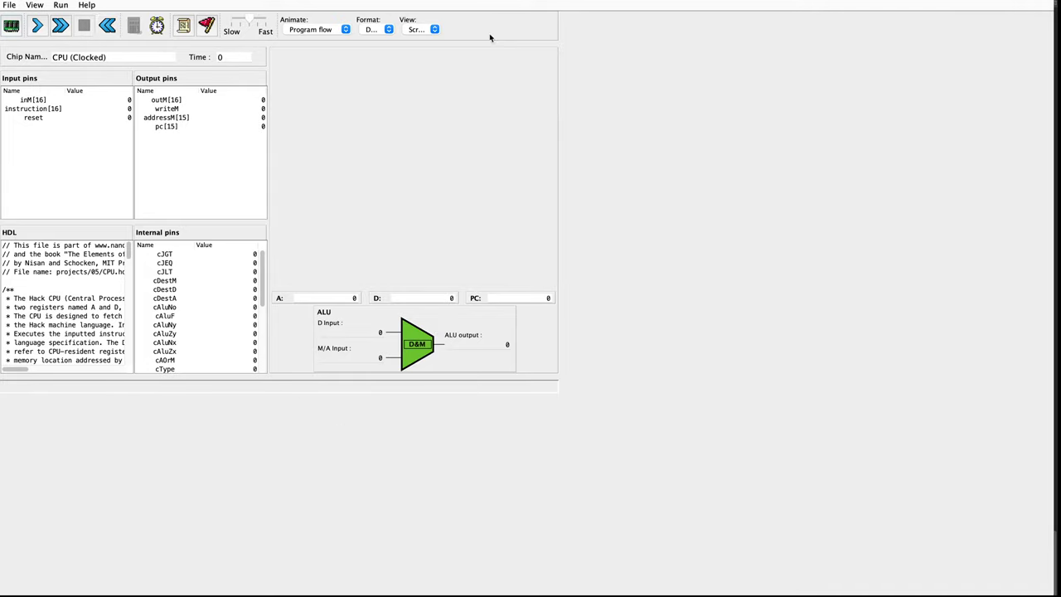
- Switch the simulator view back to the CPU diagram screen view
{"action": "left_click", "coordinate": [428, 30]}
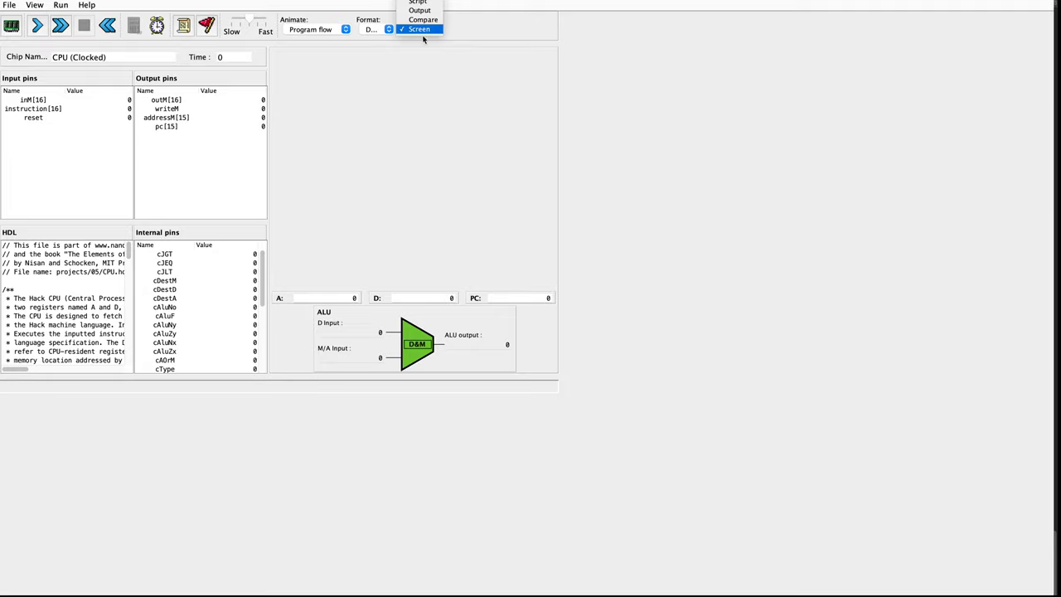
{"action": "left_click", "coordinate": [419, 10]}
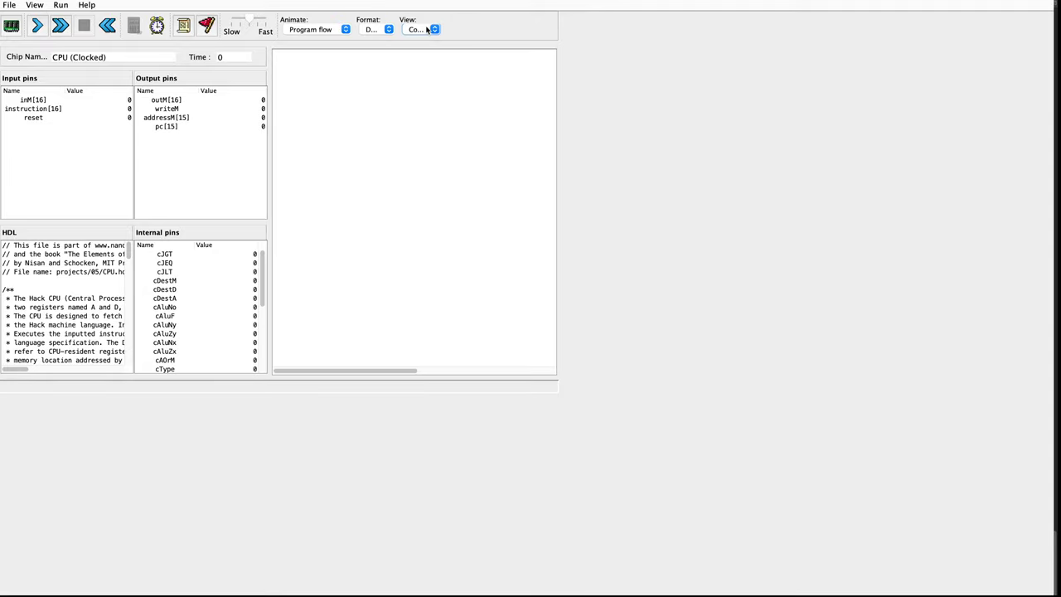
{"action": "left_click", "coordinate": [427, 29]}
{"action": "left_click", "coordinate": [425, 23]}
{"action": "left_click", "coordinate": [428, 30]}
{"action": "left_click", "coordinate": [420, 47]}
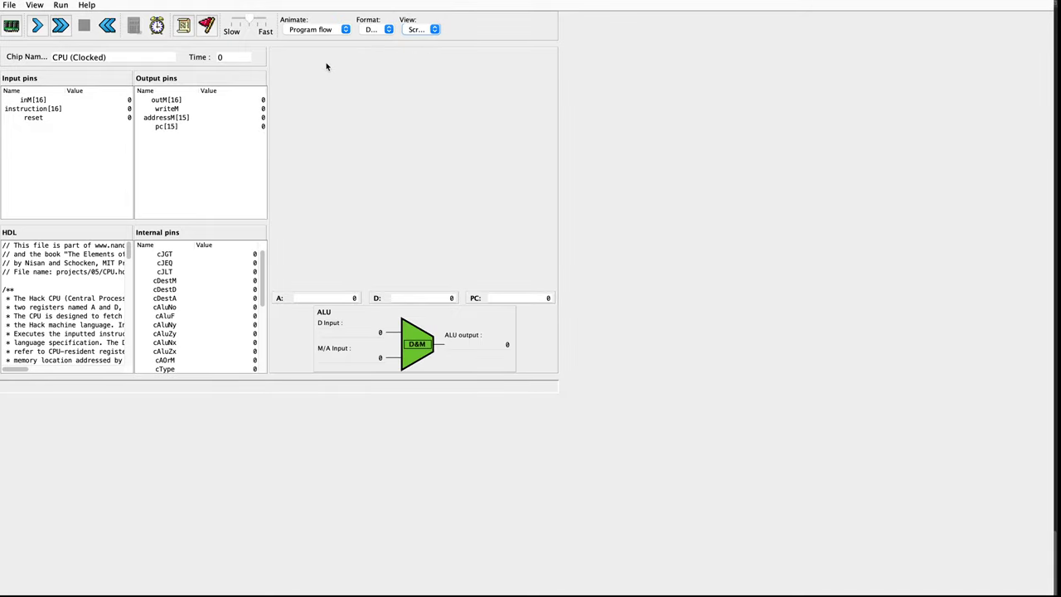
- Load CPU.tst into the Hardware Simulator and run it at the fastest speed
{"action": "left_click", "coordinate": [9, 5]}
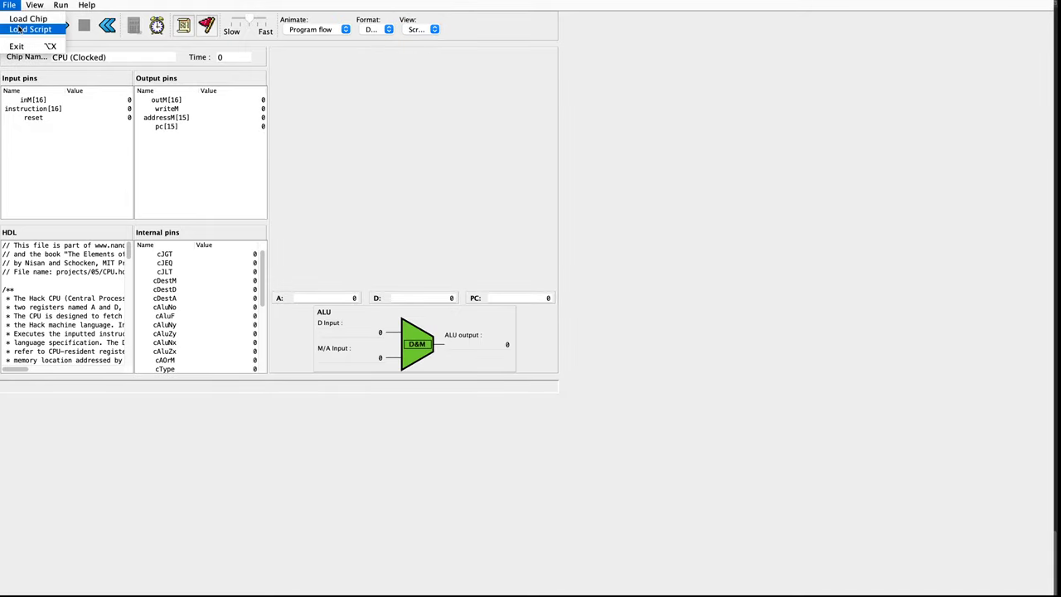
{"action": "left_click", "coordinate": [25, 28]}
{"action": "scroll", "coordinate": [457, 289], "scroll_direction": "down", "scroll_amount": 5}
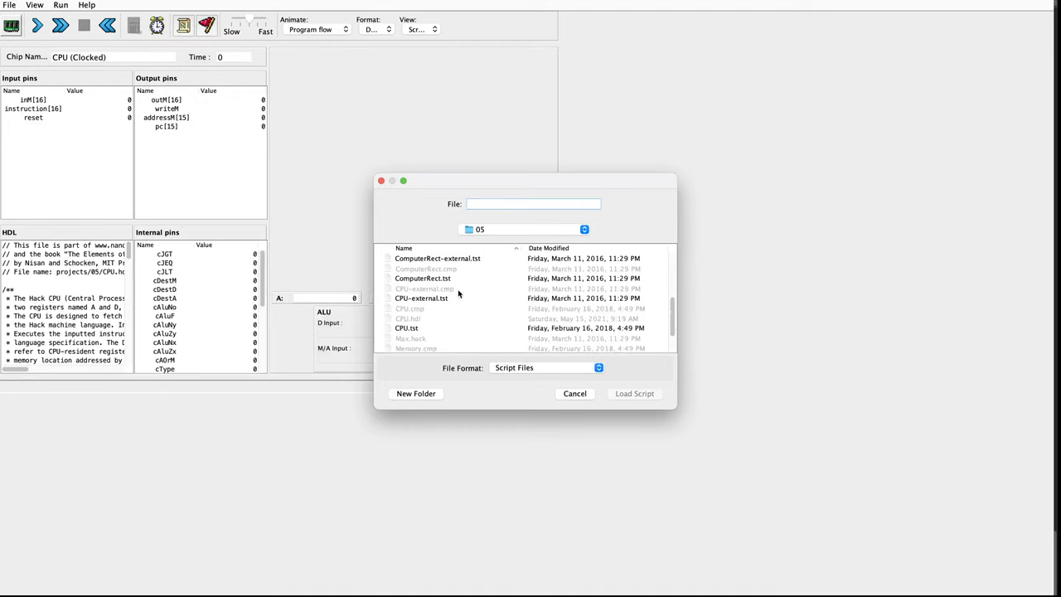
{"action": "double_click", "coordinate": [417, 328]}
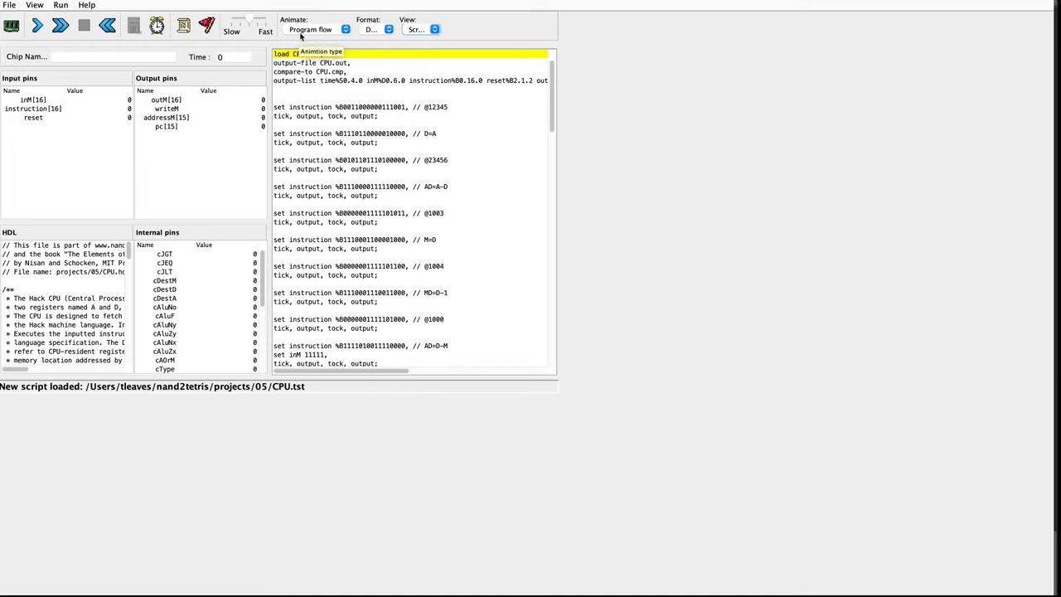
{"action": "left_click_drag", "start_coordinate": [250, 18], "coordinate": [266, 18]}
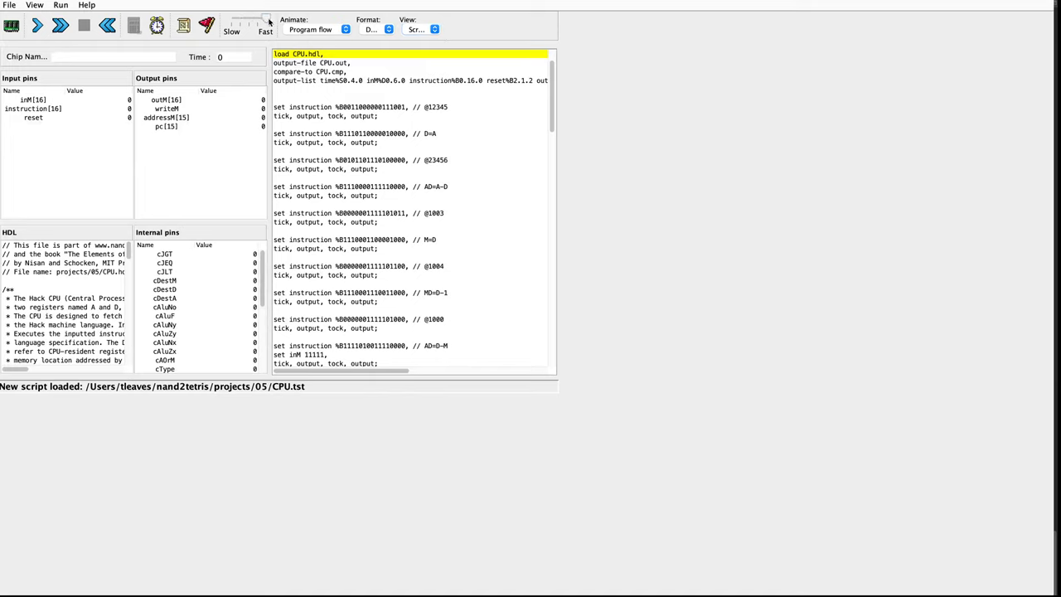
{"action": "left_click", "coordinate": [58, 26]}
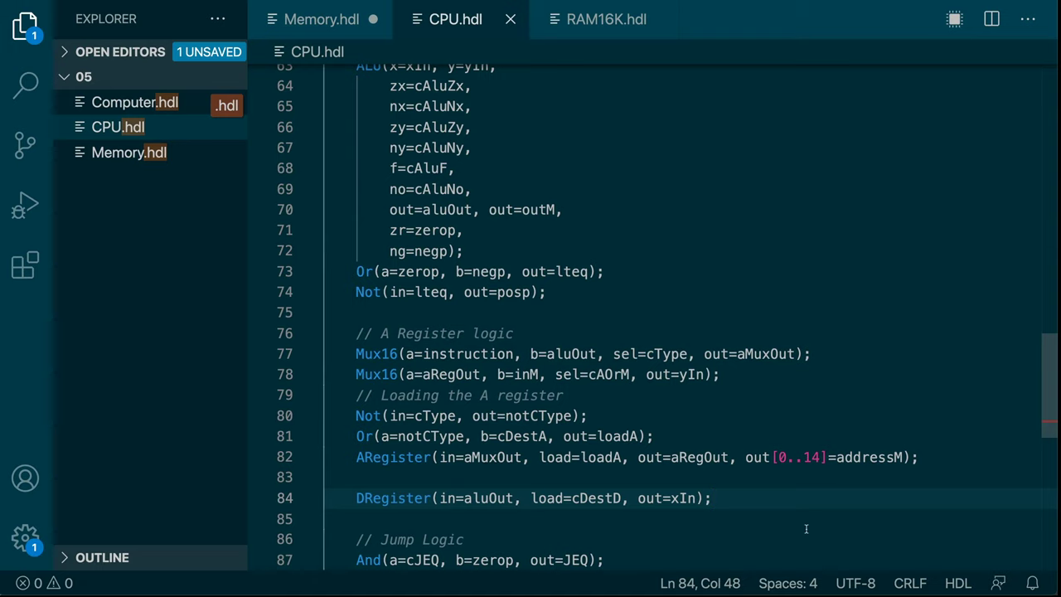
- Open Computer.hdl and delete the placeholder comment on line 22 under PARTS
{"action": "left_click", "coordinate": [128, 102]}
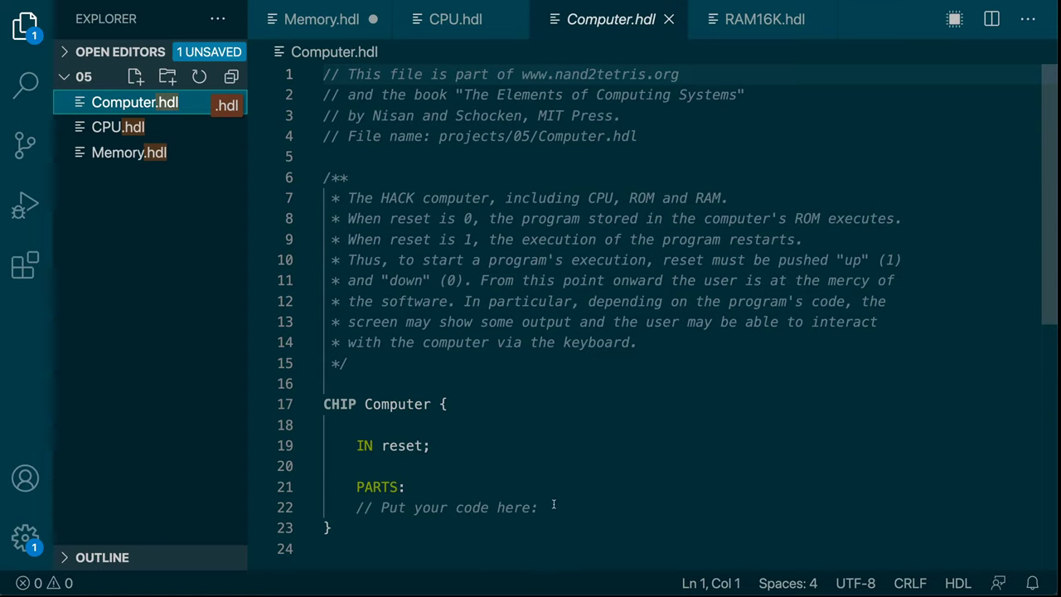
{"action": "left_click_drag", "start_coordinate": [554, 504], "coordinate": [290, 506]}
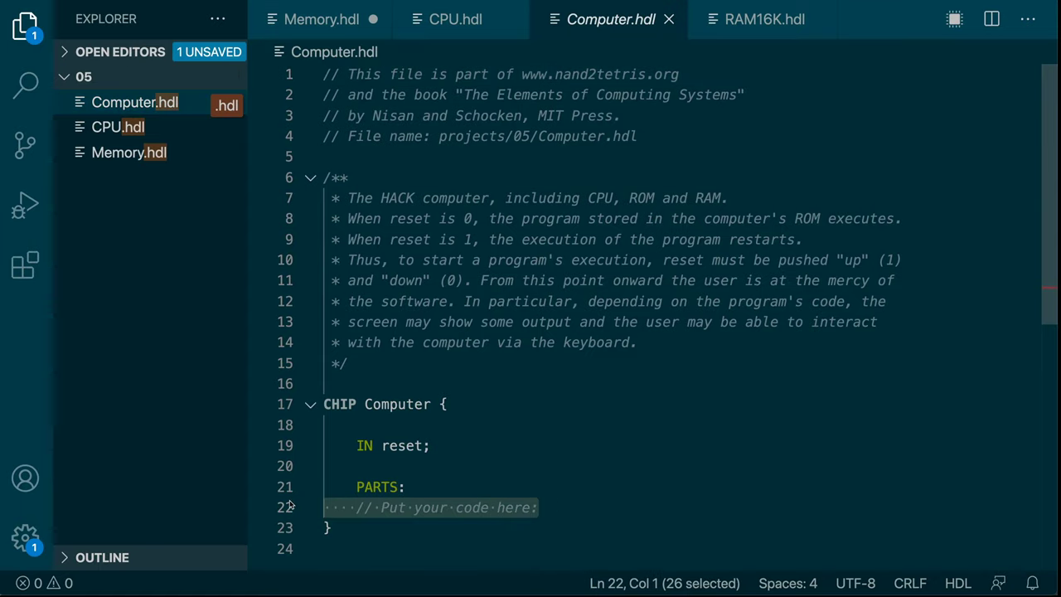
{"action": "key", "text": "BackSpace"}
{"action": "key", "text": "Tab"}
- Add empty CPU(); and Memory(); parts under PARTS
{"action": "type", "text": "CPU"}
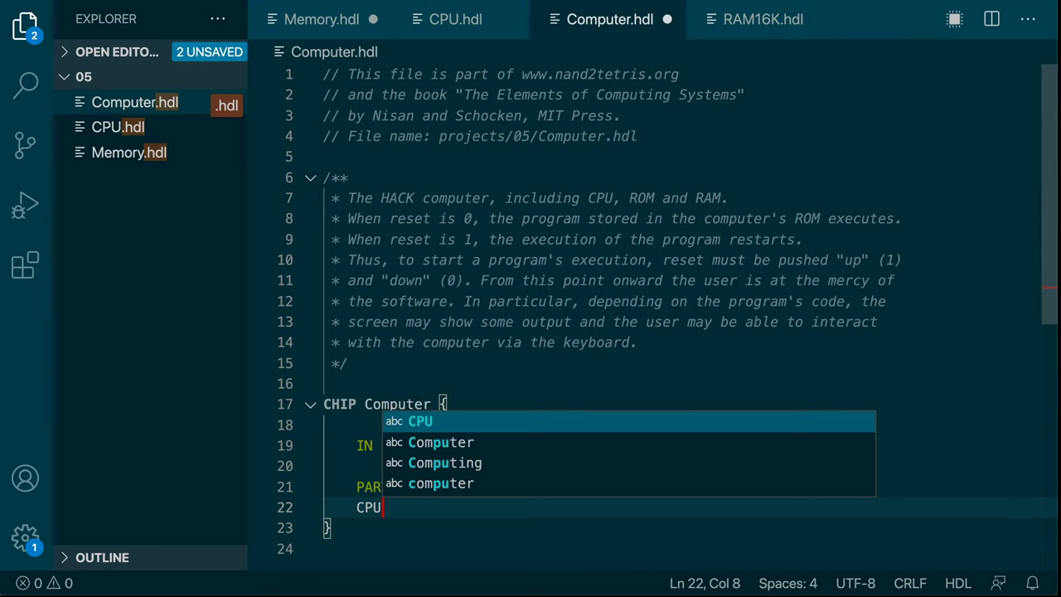
{"action": "type", "text": "()"}
{"action": "key", "text": "Return"}
{"action": "key", "text": "Up"}
{"action": "key", "text": "End"}
{"action": "type", "text": ";"}
{"action": "key", "text": "Down"}
{"action": "key", "text": "Return"}
{"action": "type", "text": "Mem"}
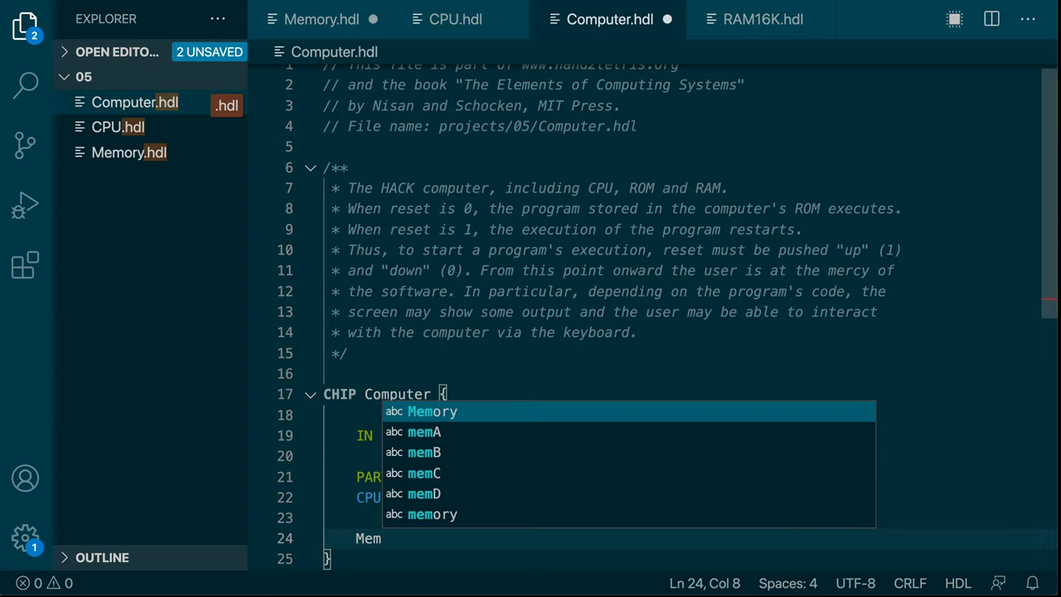
{"action": "type", "text": "ory();"}
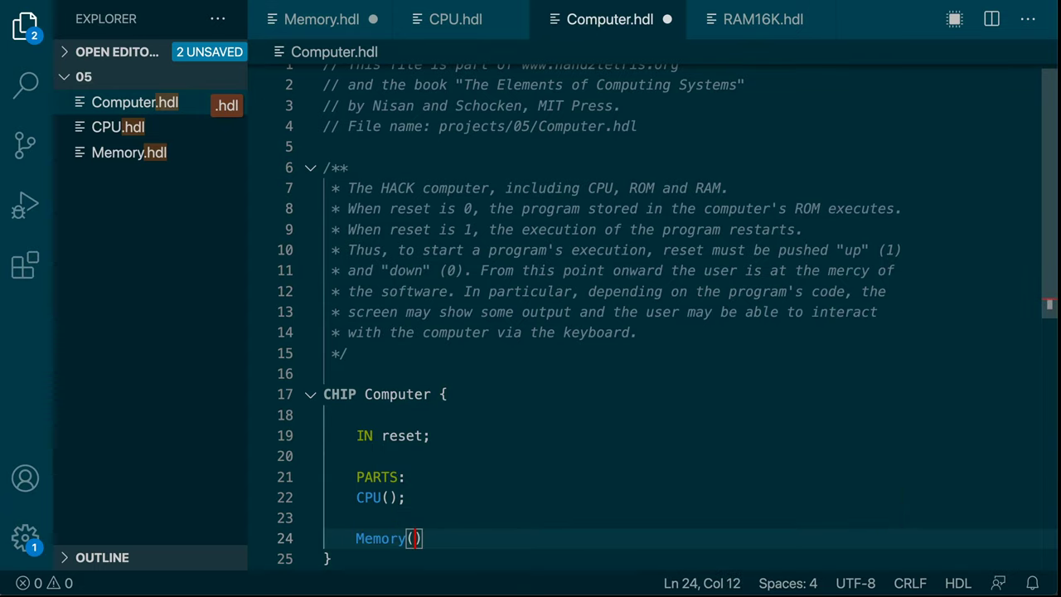
- Add a ROM32K part below Memory with out=romOut and address=pcOut
{"action": "key", "text": "Return"}
{"action": "key", "text": "Return"}
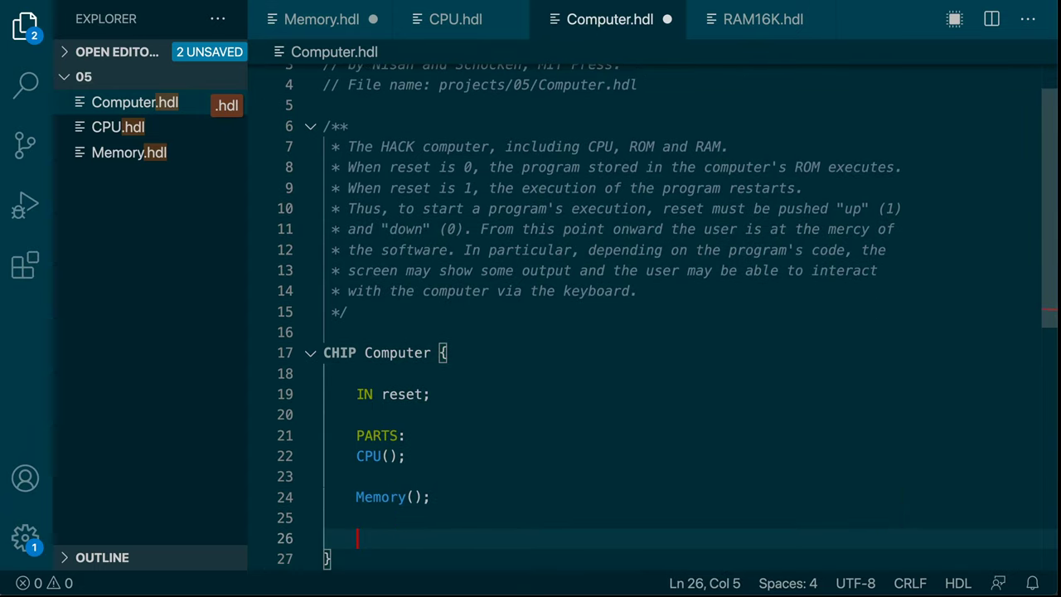
{"action": "type", "text": "ROM"}
{"action": "key", "text": "Down"}
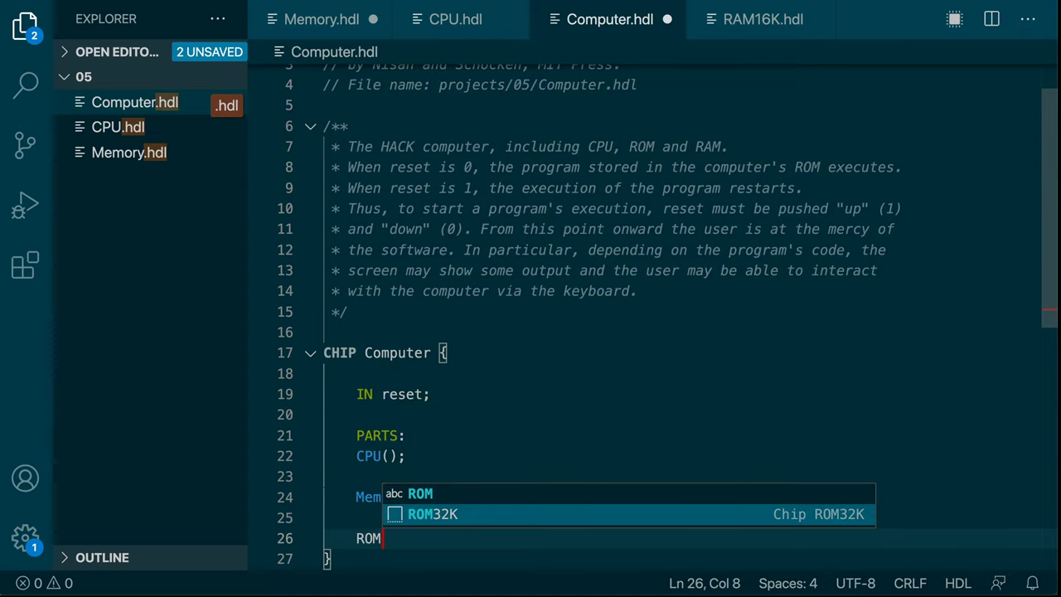
{"action": "key", "text": "Return"}
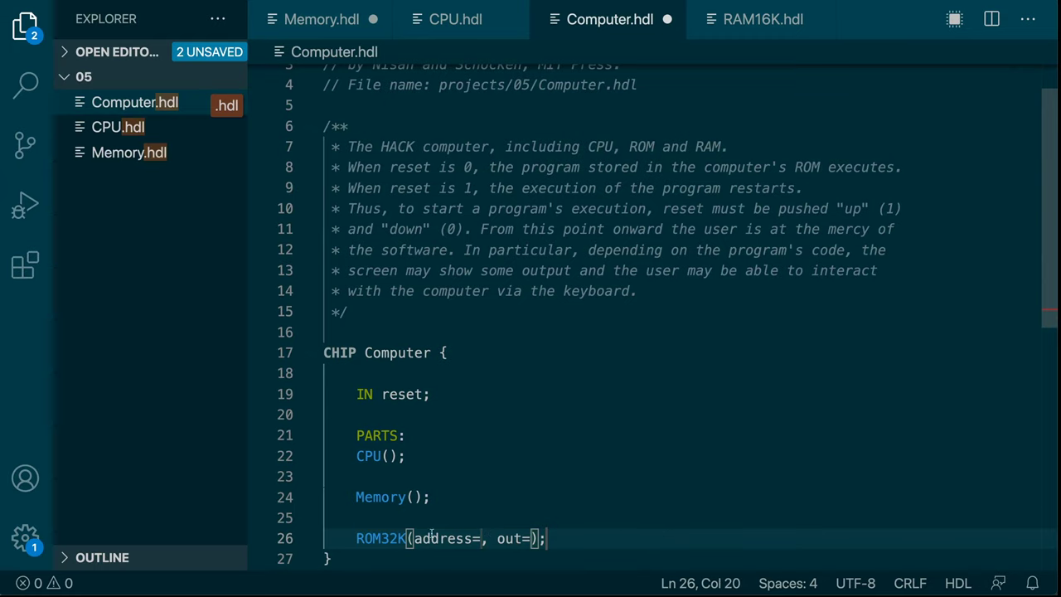
{"action": "key", "text": "Tab"}
{"action": "type", "text": "romOut"}
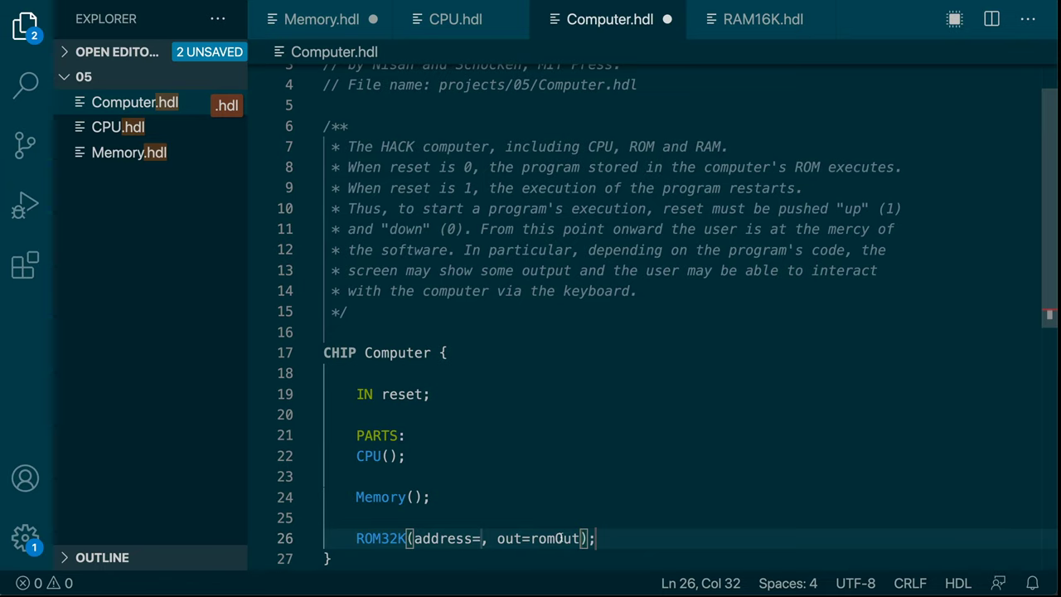
{"action": "left_click", "coordinate": [479, 538]}
{"action": "type", "text": "pcOut"}
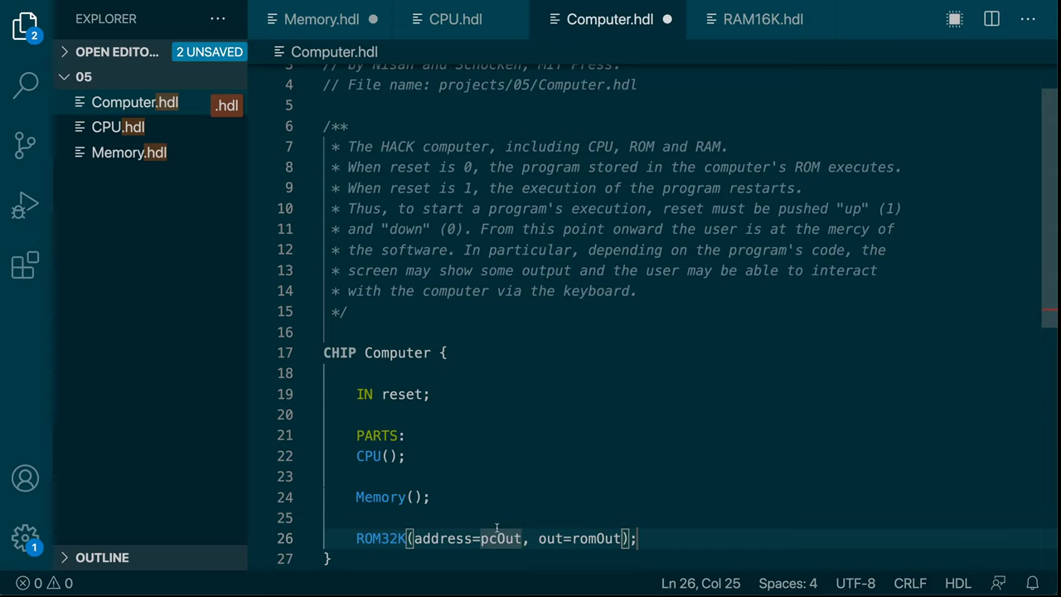
- Lay out the Memory part with in=, load=, address= and out= pins on separate lines
{"action": "left_click", "coordinate": [417, 496]}
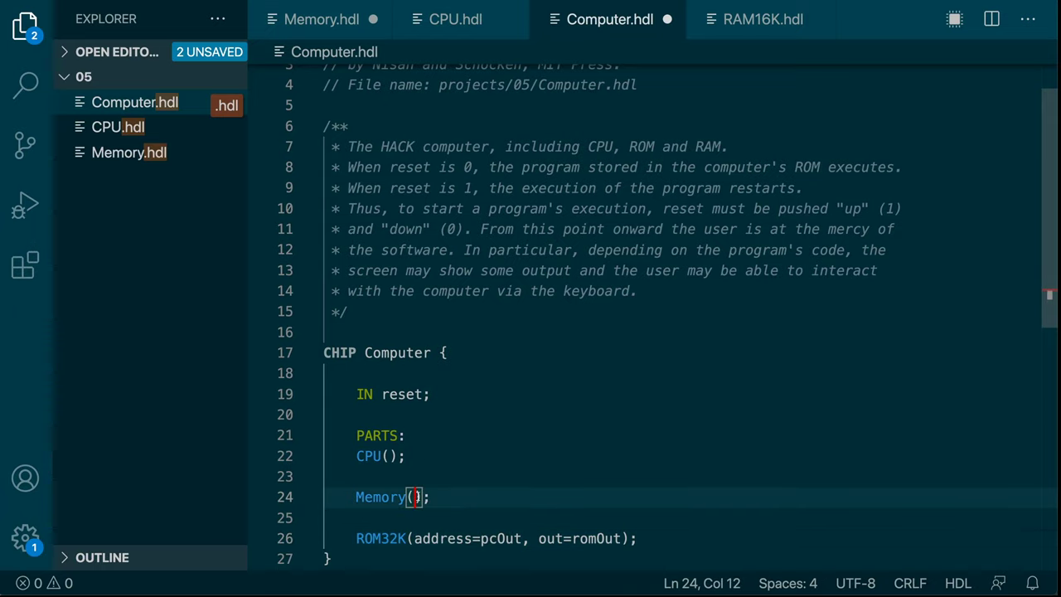
{"action": "type", "text": "in,"}
{"action": "key", "text": "Return"}
{"action": "key", "text": "Tab"}
{"action": "key", "text": "Tab"}
{"action": "type", "text": "load="}
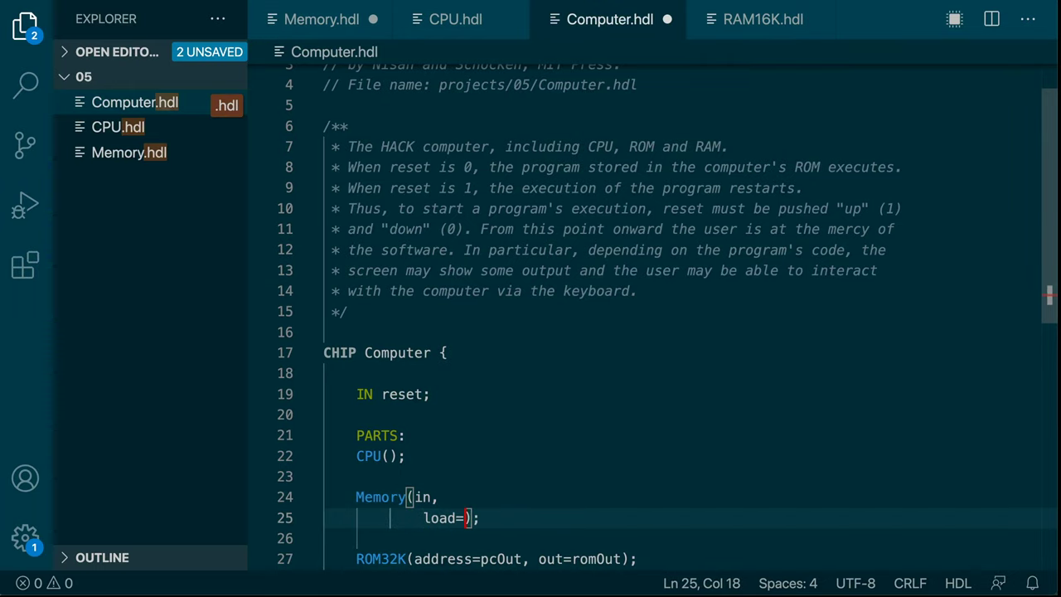
{"action": "key", "text": "BackSpace"}
{"action": "type", "text": "= ,"}
{"action": "key", "text": "Return"}
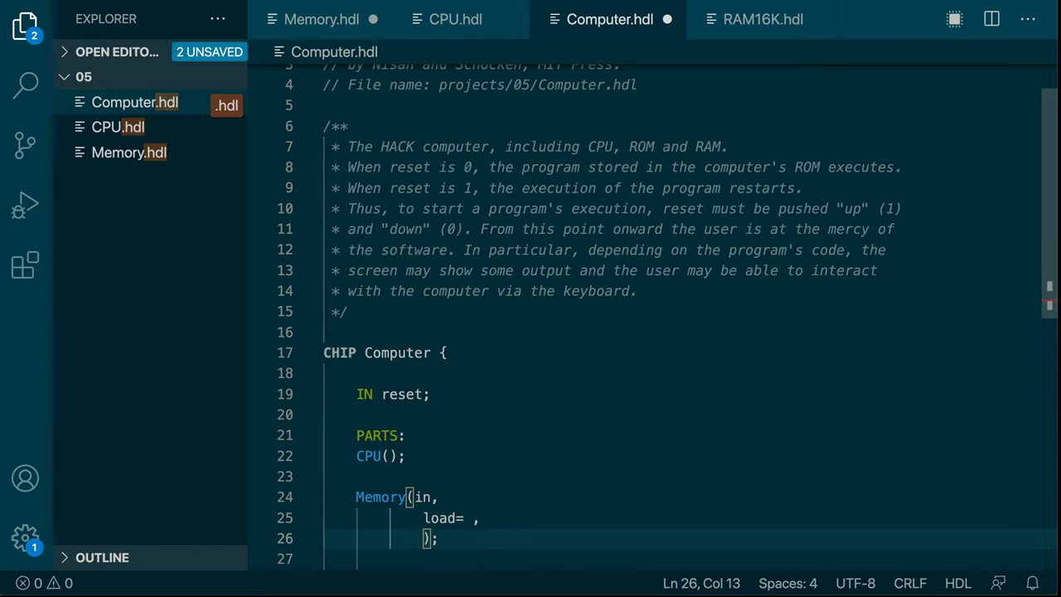
{"action": "type", "text": "address ="}
{"action": "key", "text": "BackSpace"}
{"action": "key", "text": "BackSpace"}
{"action": "key", "text": "BackSpace"}
{"action": "type", "text": "= ,"}
{"action": "key", "text": "Return"}
{"action": "type", "text": "out= ,"}
{"action": "left_click", "coordinate": [438, 476]}
{"action": "left_click", "coordinate": [422, 476]}
{"action": "left_click", "coordinate": [430, 476]}
{"action": "type", "text": "="}
{"action": "left_click", "coordinate": [414, 476]}
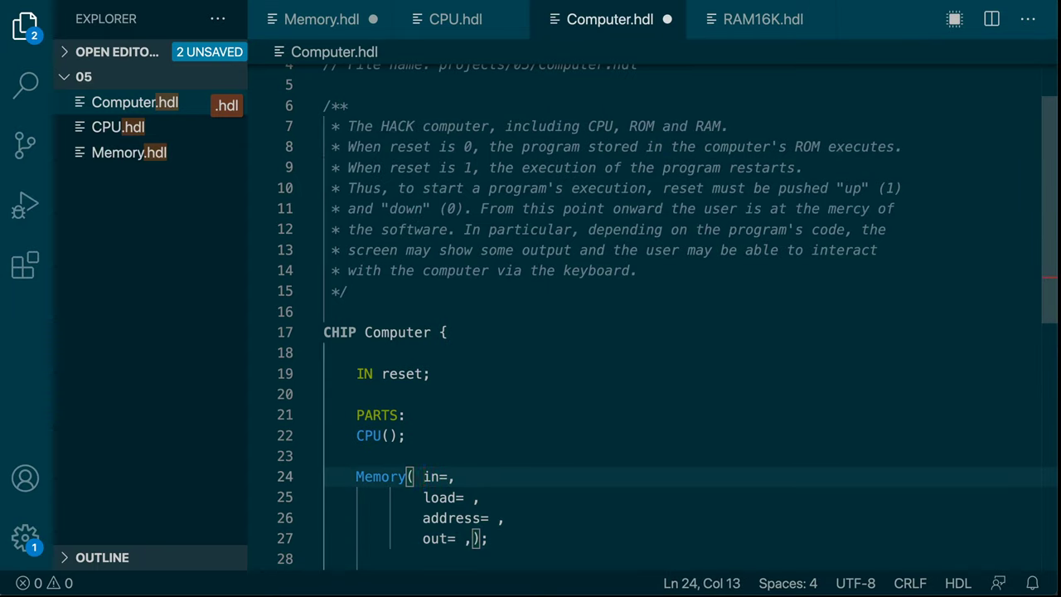
- List the CPU pins inM=, instruction=, reset=, outM=, writeM=, addressM= and pc=pcOut one per line
{"action": "key", "text": "Up"}
{"action": "key", "text": "Up"}
{"action": "key", "text": "Left"}
{"action": "key", "text": "Left"}
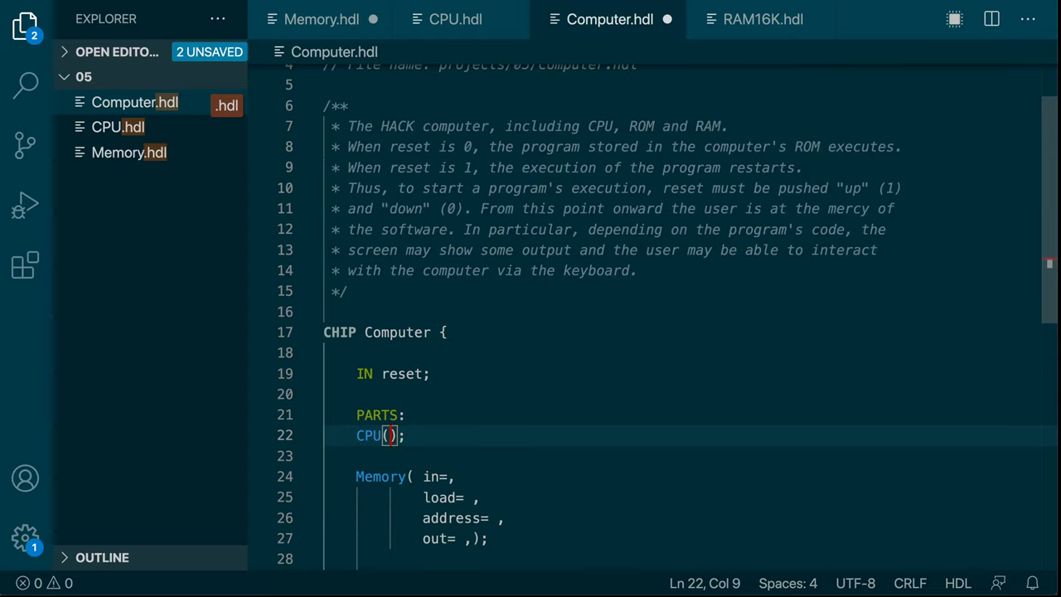
{"action": "type", "text": "inM ="}
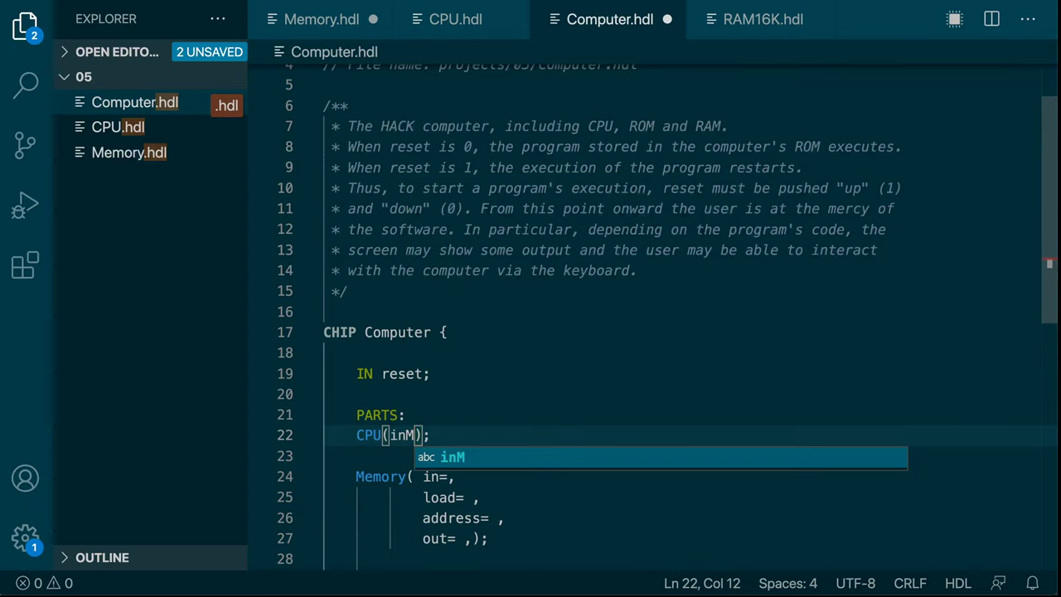
{"action": "key", "text": "BackSpace"}
{"action": "key", "text": "BackSpace"}
{"action": "key", "text": "BackSpace"}
{"action": "type", "text": "=,"}
{"action": "key", "text": "Return"}
{"action": "key", "text": "Tab"}
{"action": "type", "text": "instruction=,"}
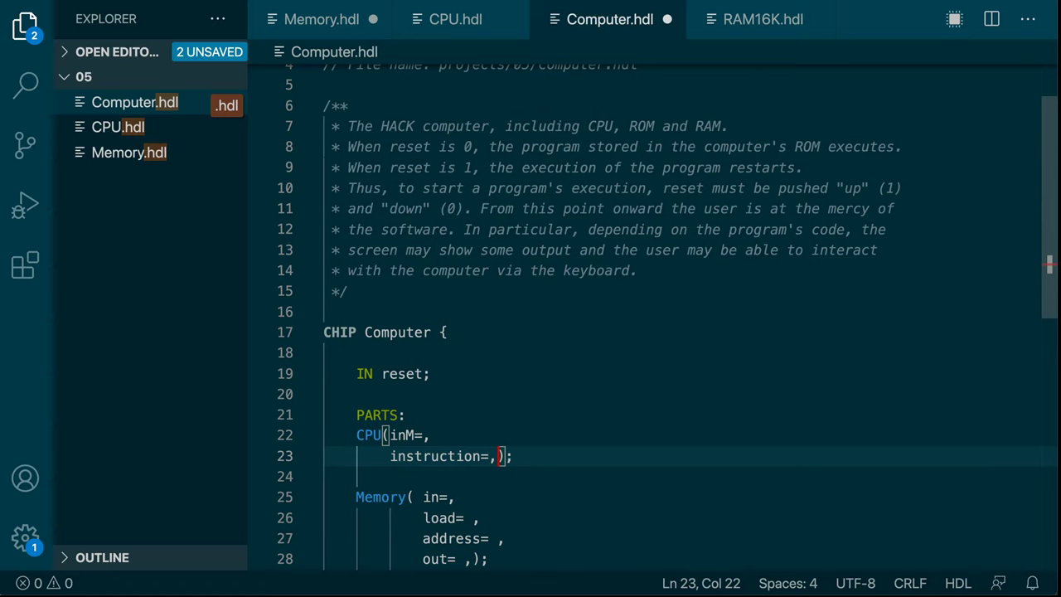
{"action": "key", "text": "Return"}
{"action": "key", "text": "BackSpace"}
{"action": "type", "text": "reset=,);"}
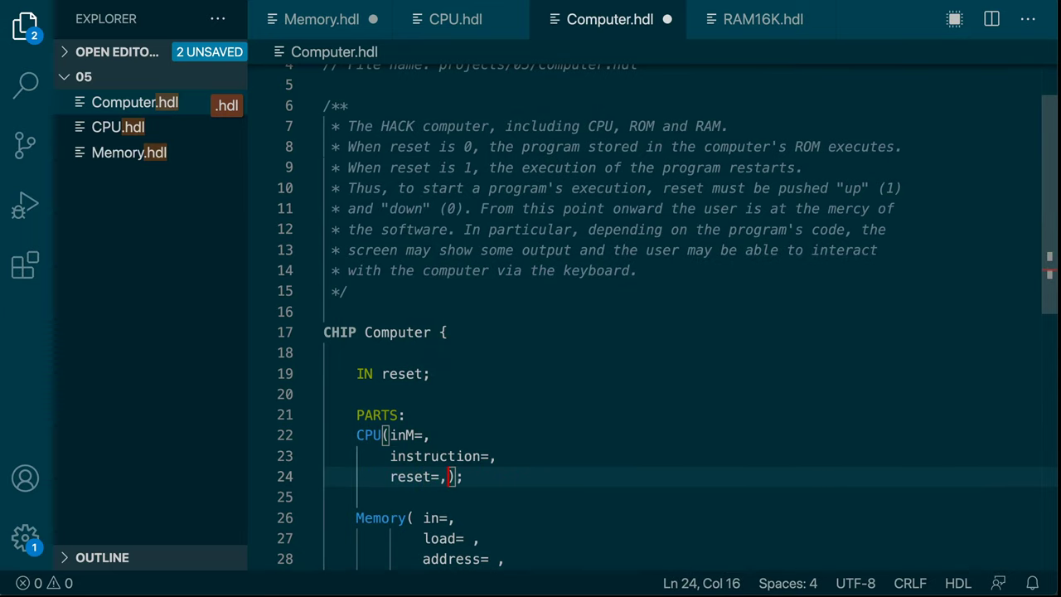
{"action": "key", "text": "Return"}
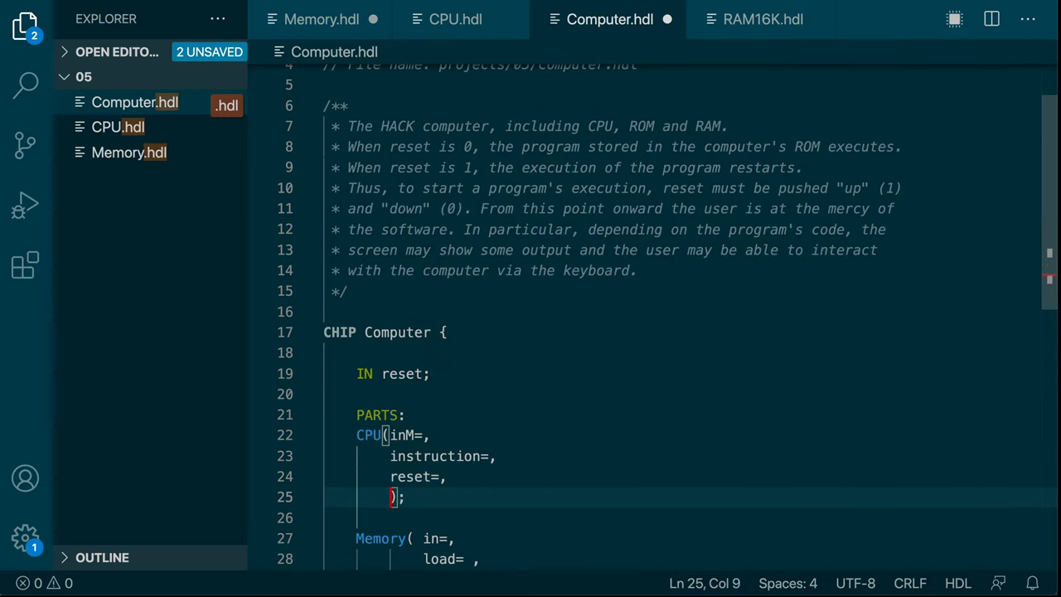
{"action": "type", "text": "outM="}
{"action": "key", "text": "Return"}
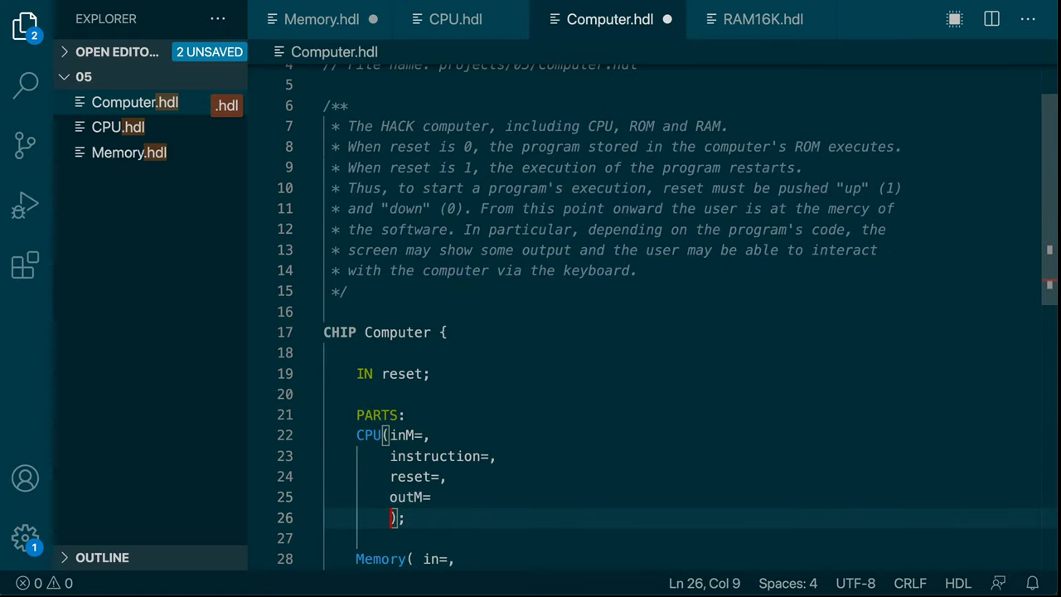
{"action": "type", "text": "writeM="}
{"action": "key", "text": "Return"}
{"action": "type", "text": "addressM="}
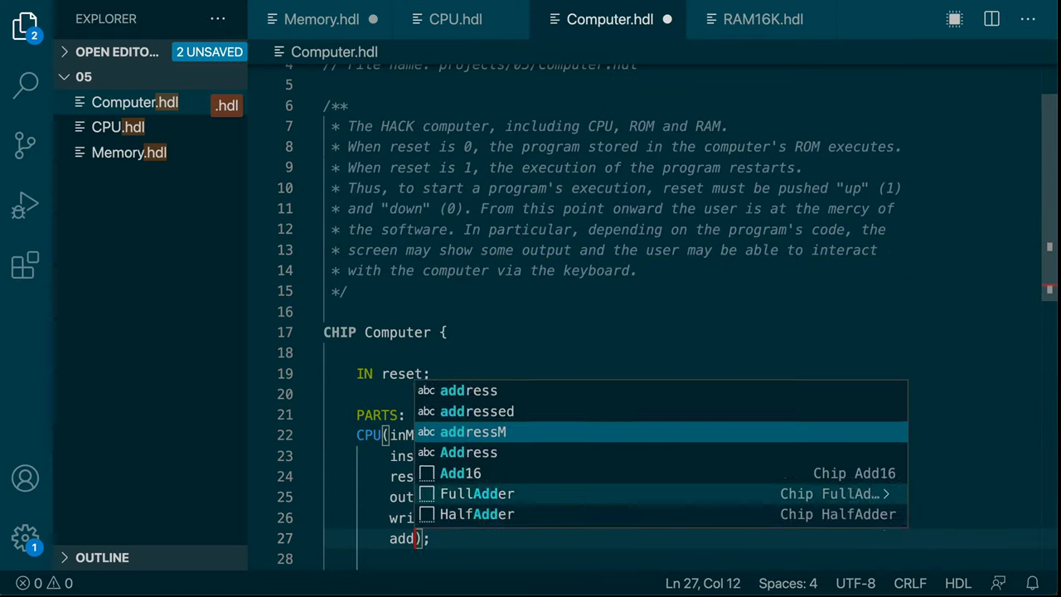
{"action": "key", "text": "Return"}
{"action": "type", "text": "pc="}
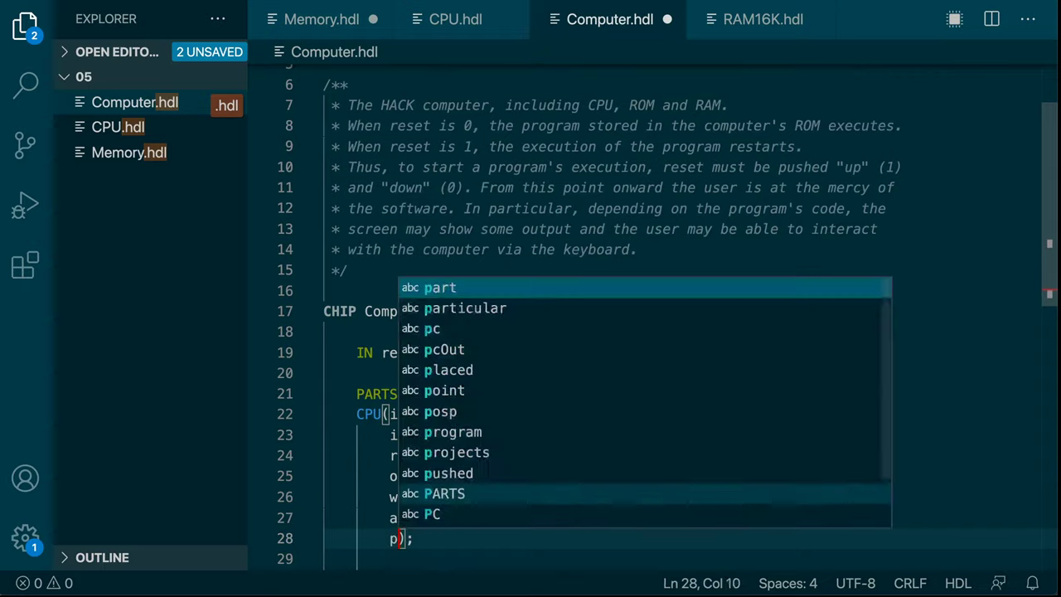
{"action": "type", "text": "pcOut"}
{"action": "key", "text": "Escape"}
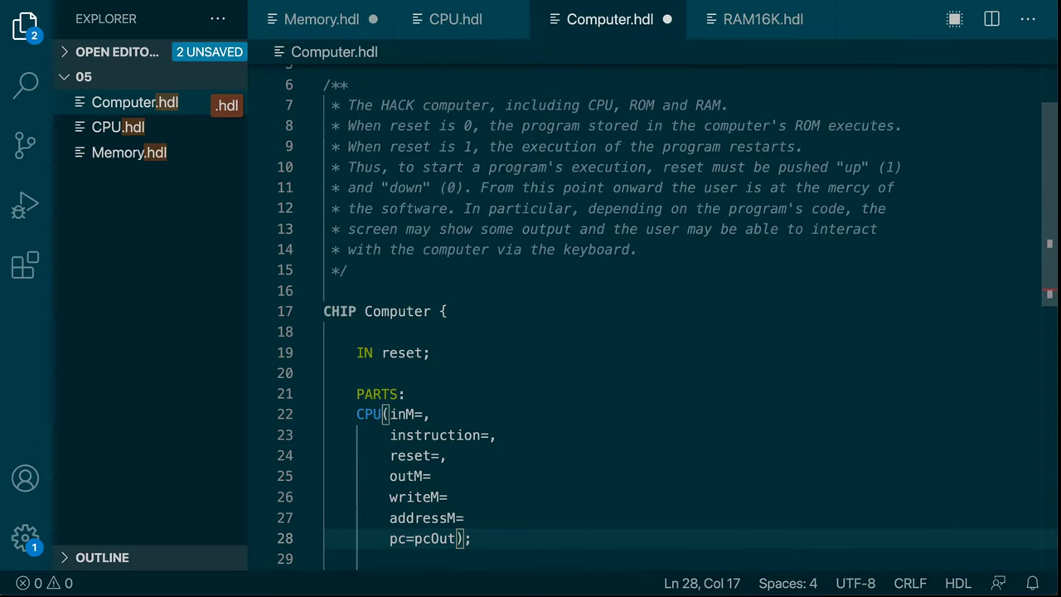
- Wire Memory's in=storeMem, load=writeMem and address=addressMem
{"action": "scroll", "coordinate": [646, 315], "scroll_direction": "down", "scroll_amount": 5}
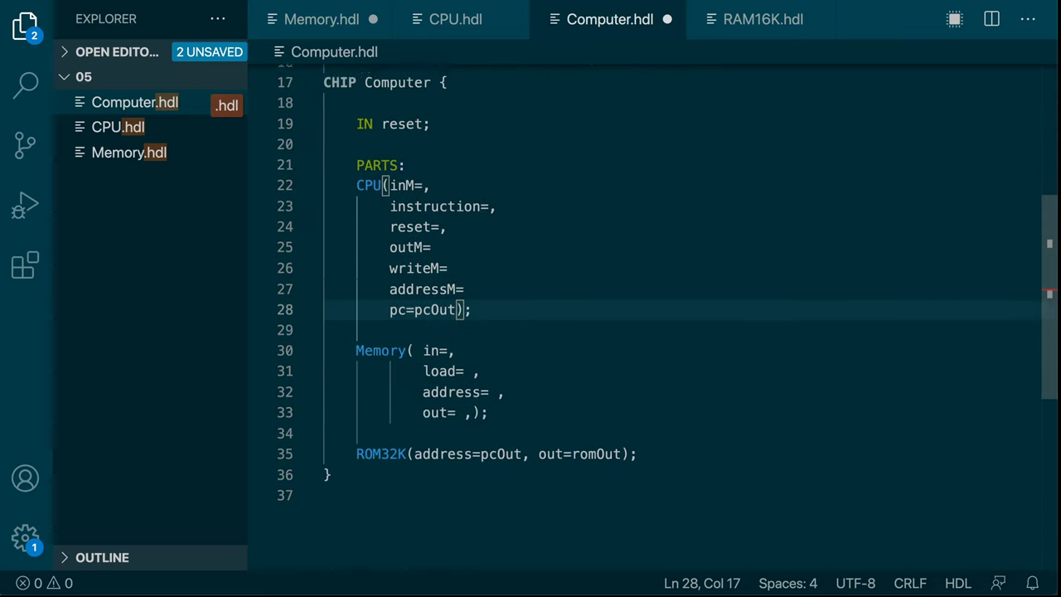
{"action": "scroll", "coordinate": [647, 315], "scroll_direction": "up", "scroll_amount": 3}
{"action": "scroll", "coordinate": [646, 315], "scroll_direction": "down", "scroll_amount": 2}
{"action": "scroll", "coordinate": [647, 315], "scroll_direction": "up", "scroll_amount": 1}
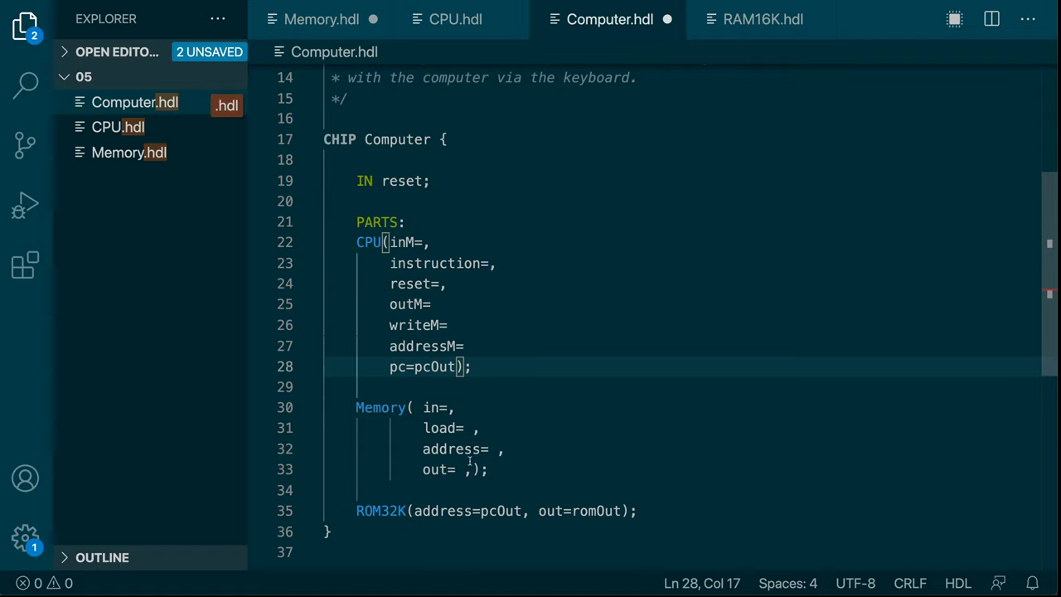
{"action": "left_click", "coordinate": [449, 407]}
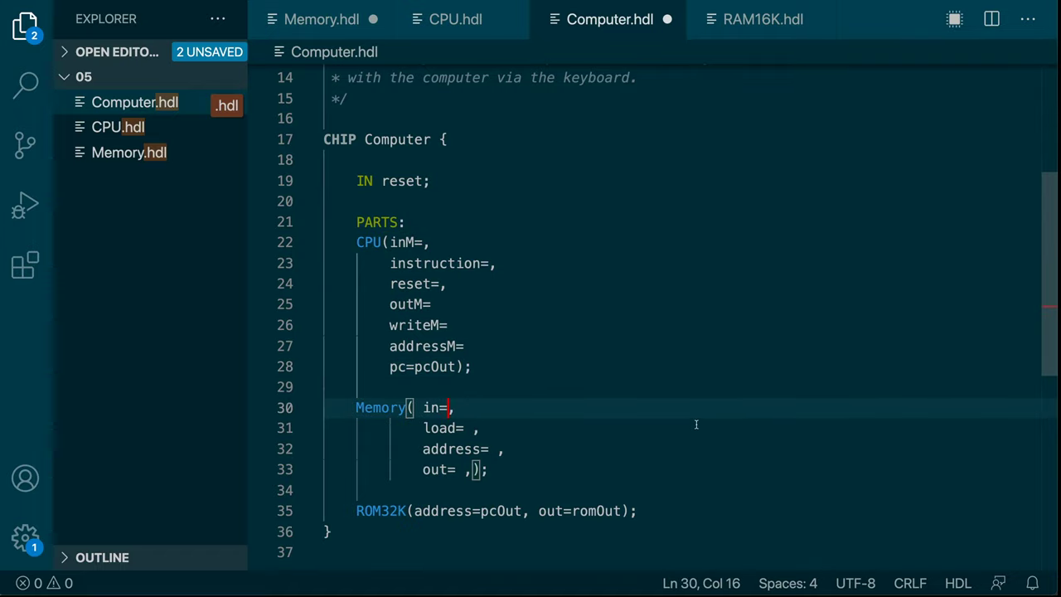
{"action": "type", "text": "store"}
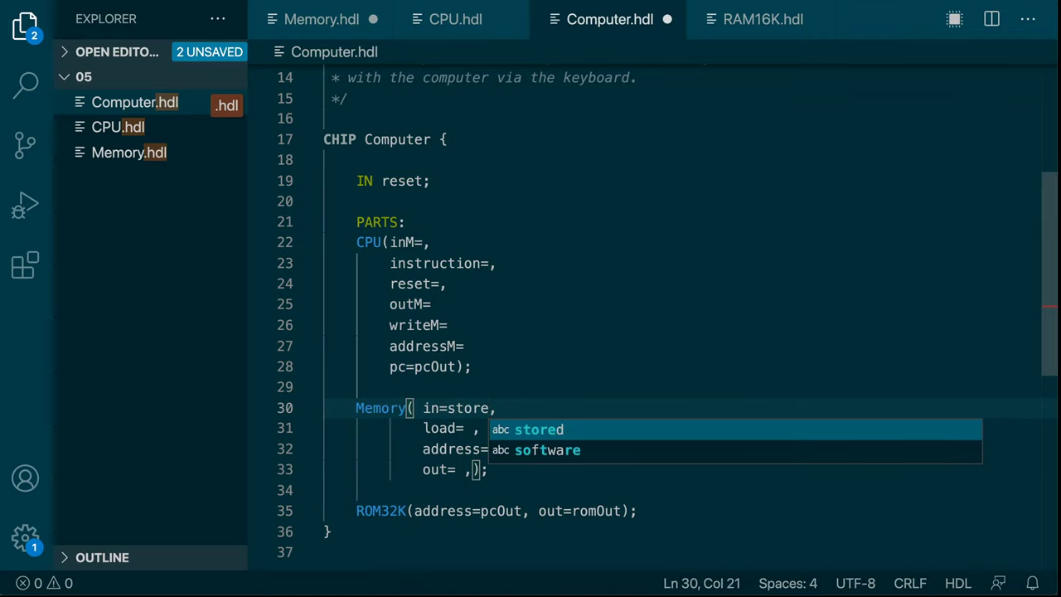
{"action": "key", "text": "Escape"}
{"action": "key", "text": "Down"}
{"action": "key", "text": "Left"}
{"action": "key", "text": "BackSpace"}
{"action": "type", "text": "write"}
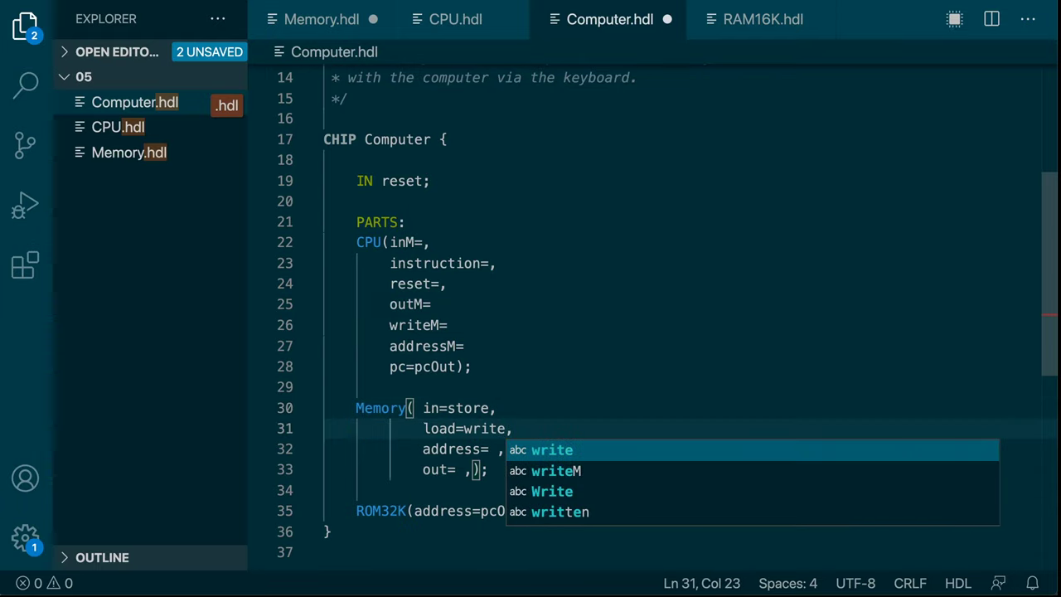
{"action": "key", "text": "Escape"}
{"action": "key", "text": "Down"}
{"action": "key", "text": "Left"}
{"action": "key", "text": "Left"}
{"action": "type", "text": "essMem"}
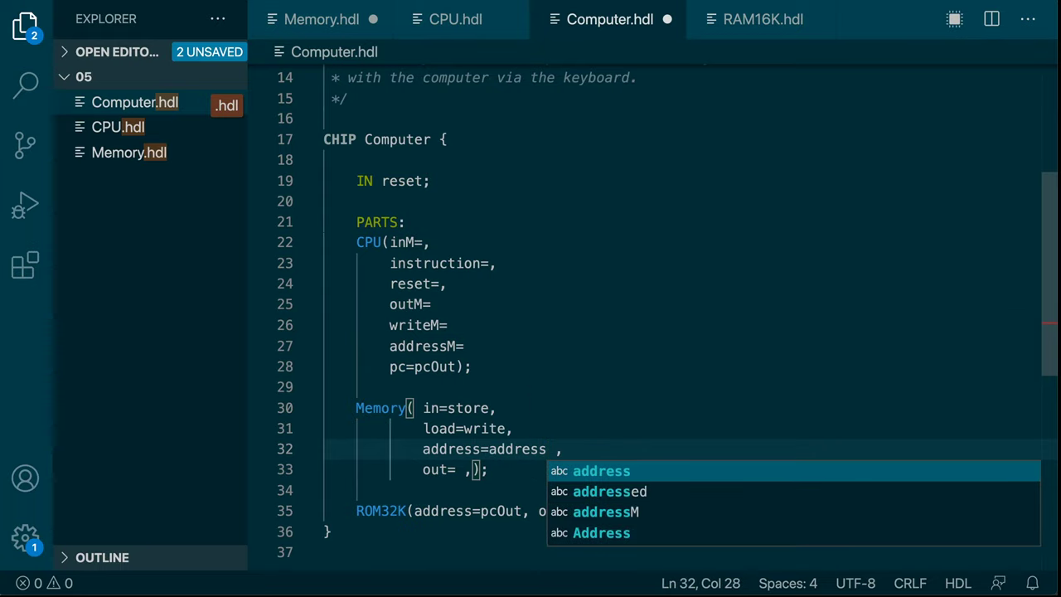
{"action": "left_click", "coordinate": [508, 428]}
{"action": "type", "text": "Mem"}
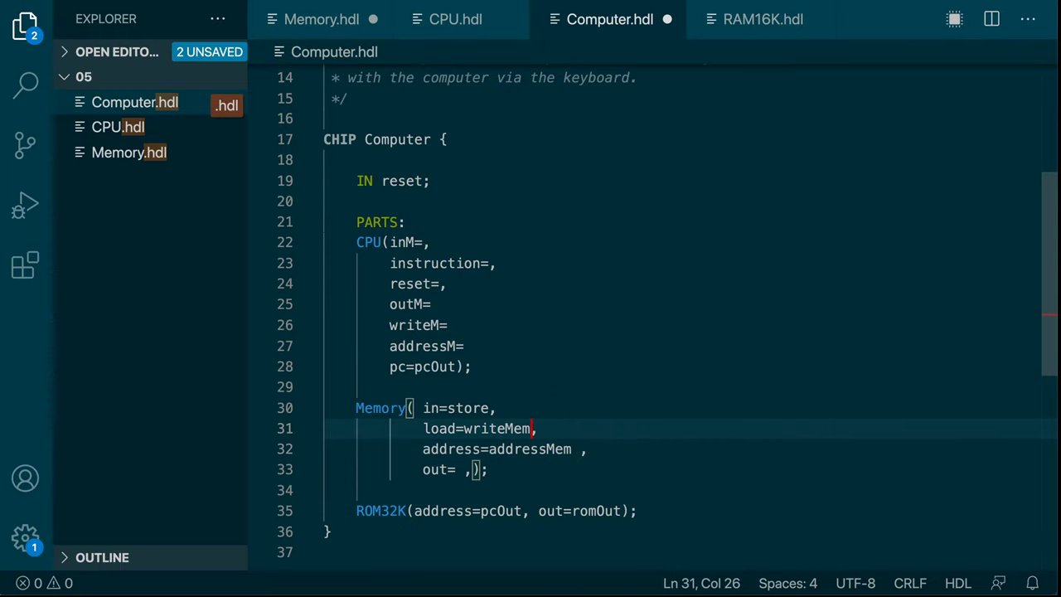
{"action": "left_click", "coordinate": [497, 408]}
{"action": "type", "text": "Mem"}
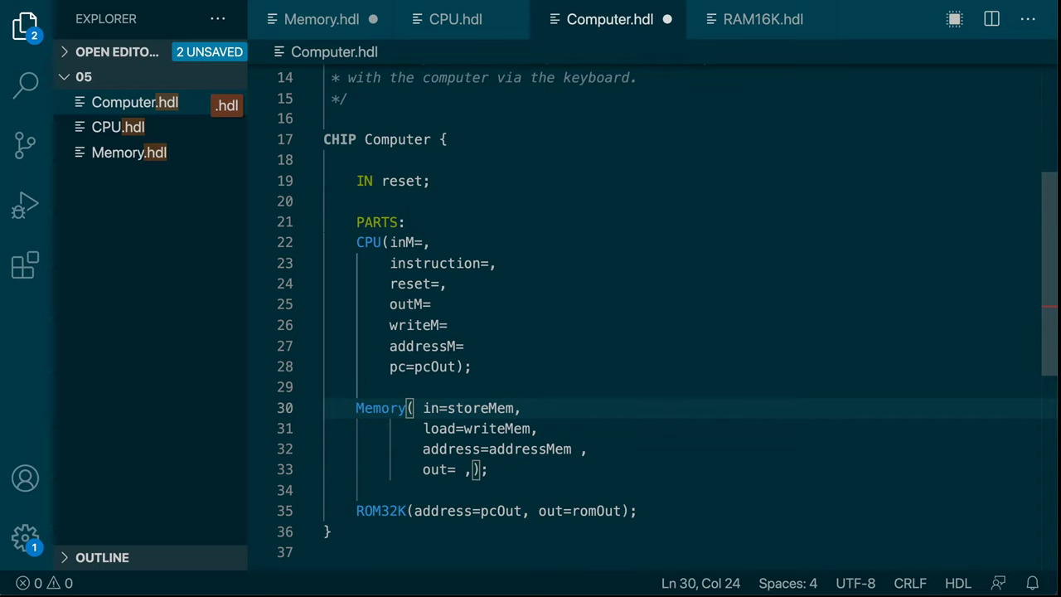
- Connect Memory's out pin to loadFromMem
{"action": "key", "text": "Down"}
{"action": "key", "text": "Down"}
{"action": "key", "text": "Down"}
{"action": "key", "text": "Down"}
{"action": "key", "text": "Up"}
{"action": "key", "text": "Left"}
{"action": "key", "text": "Left"}
{"action": "key", "text": "BackSpace"}
{"action": "key", "text": "BackSpace"}
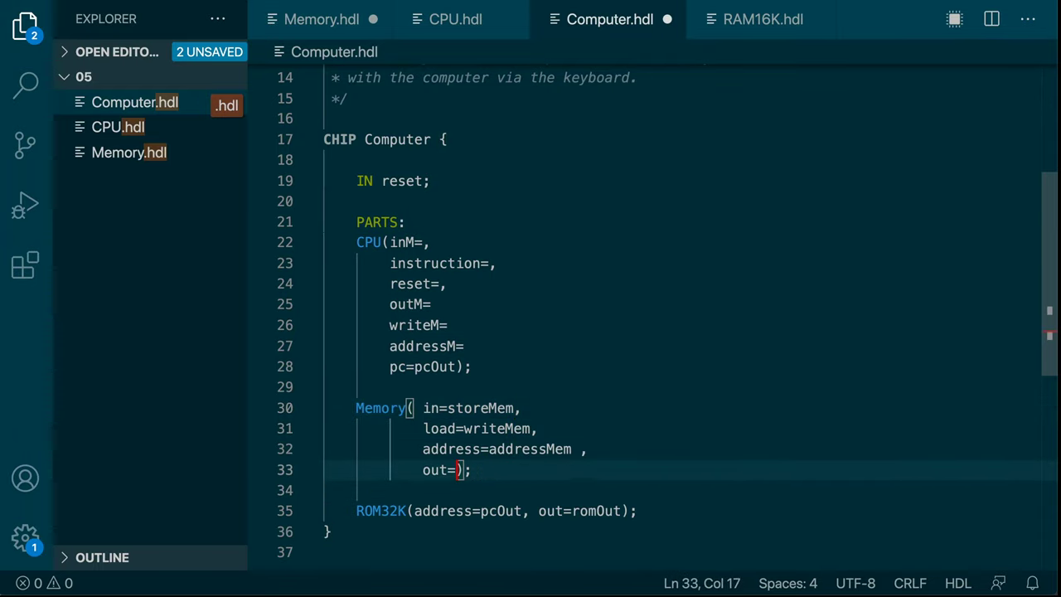
{"action": "type", "text": "loadMem"}
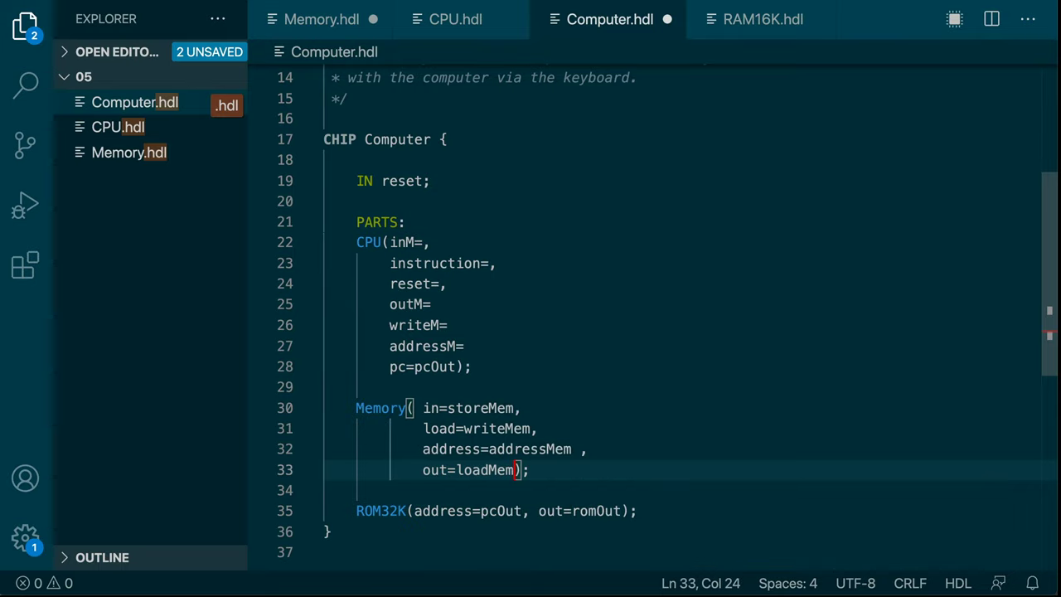
{"action": "key", "text": "Left"}
{"action": "key", "text": "Left"}
{"action": "type", "text": "From"}
{"action": "key", "text": "Right"}
{"action": "key", "text": "Right"}
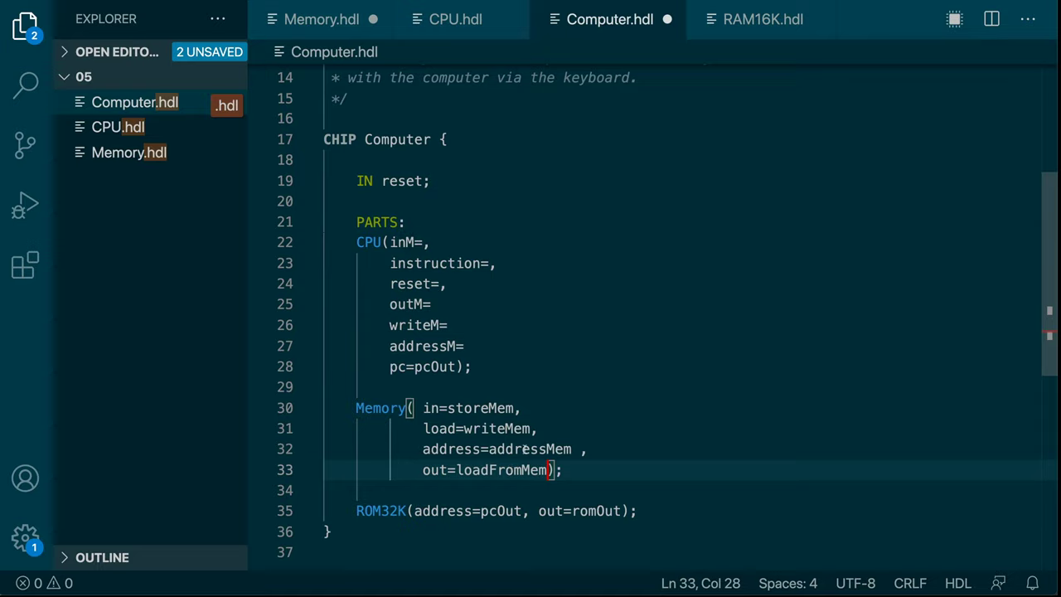
- Wire the CPU's inM=loadFromMem, instruction=romOut and reset=reset
{"action": "left_click", "coordinate": [424, 242]}
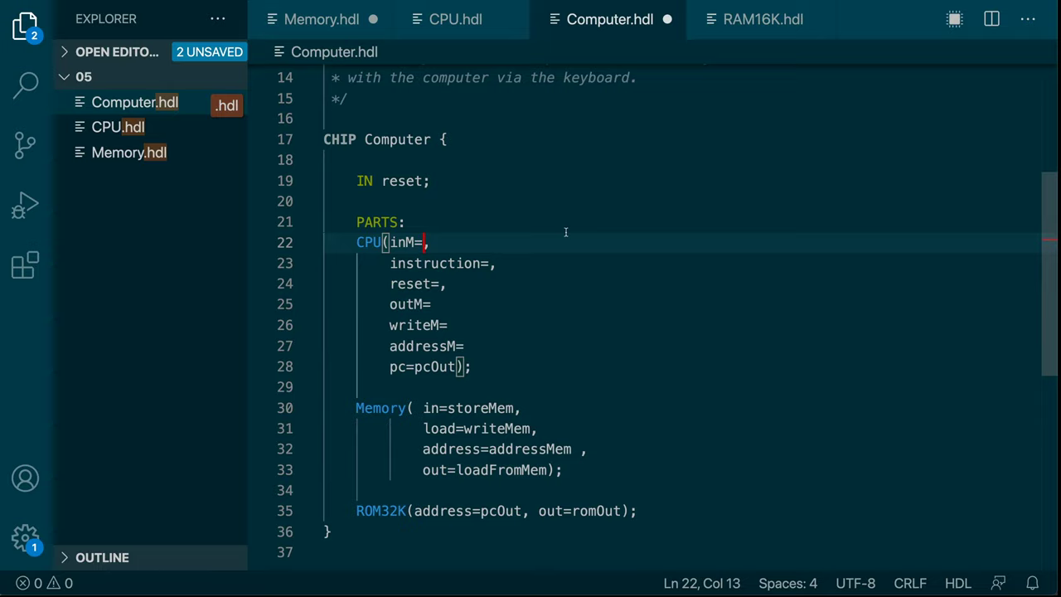
{"action": "type", "text": "load"}
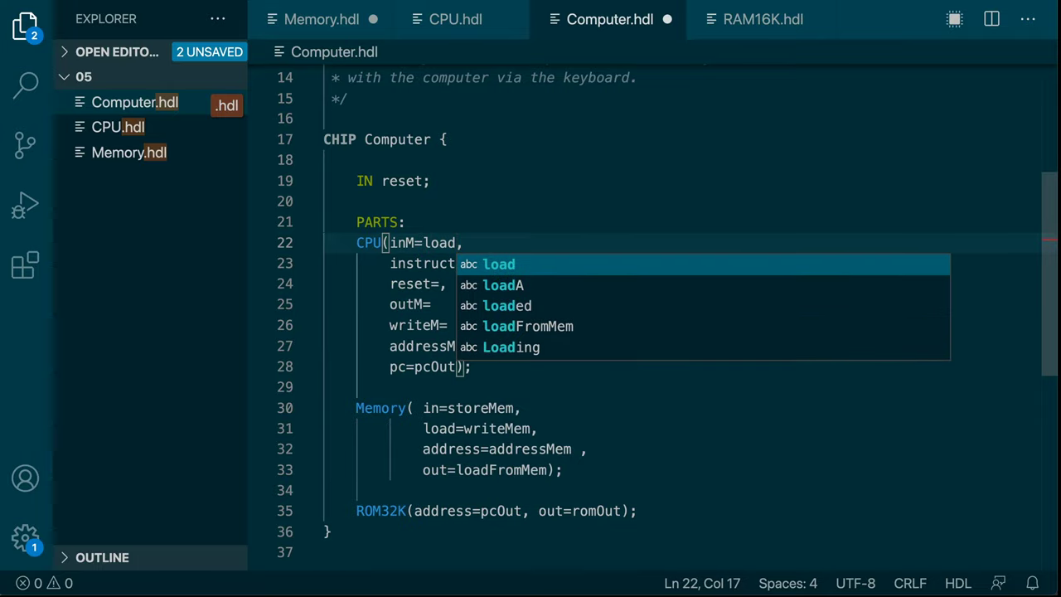
{"action": "type", "text": "FromMem"}
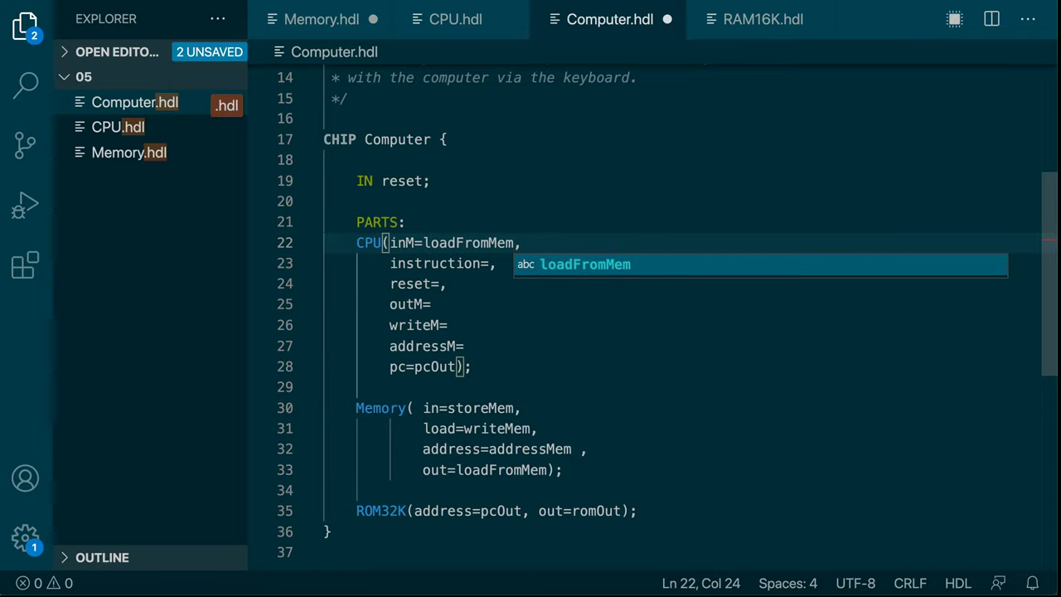
{"action": "key", "text": "Escape"}
{"action": "key", "text": "Down"}
{"action": "key", "text": "Left"}
{"action": "type", "text": "romOut"}
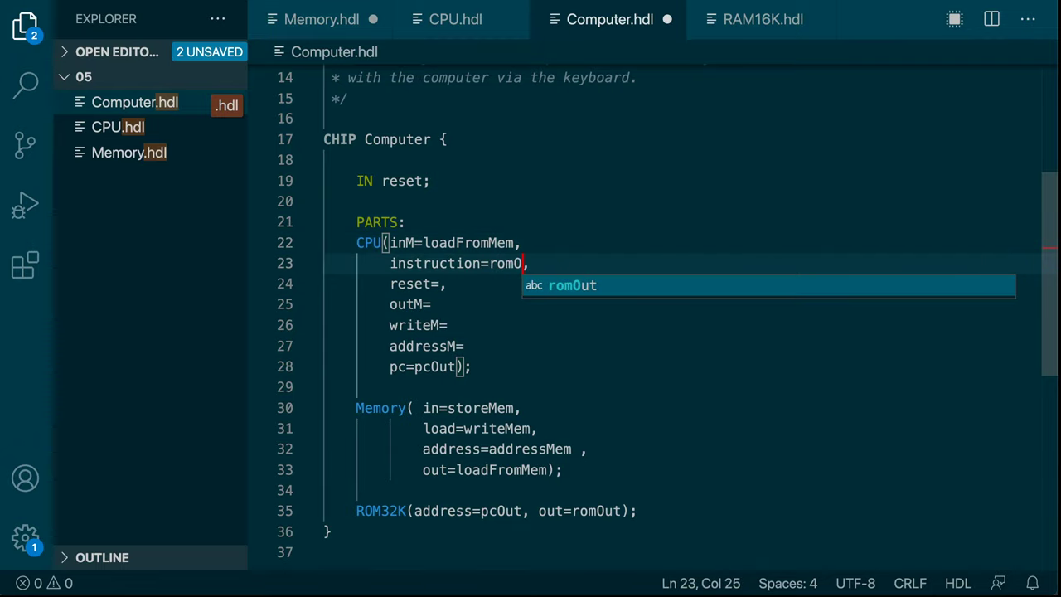
{"action": "key", "text": "Escape"}
{"action": "key", "text": "Down"}
{"action": "key", "text": "Left"}
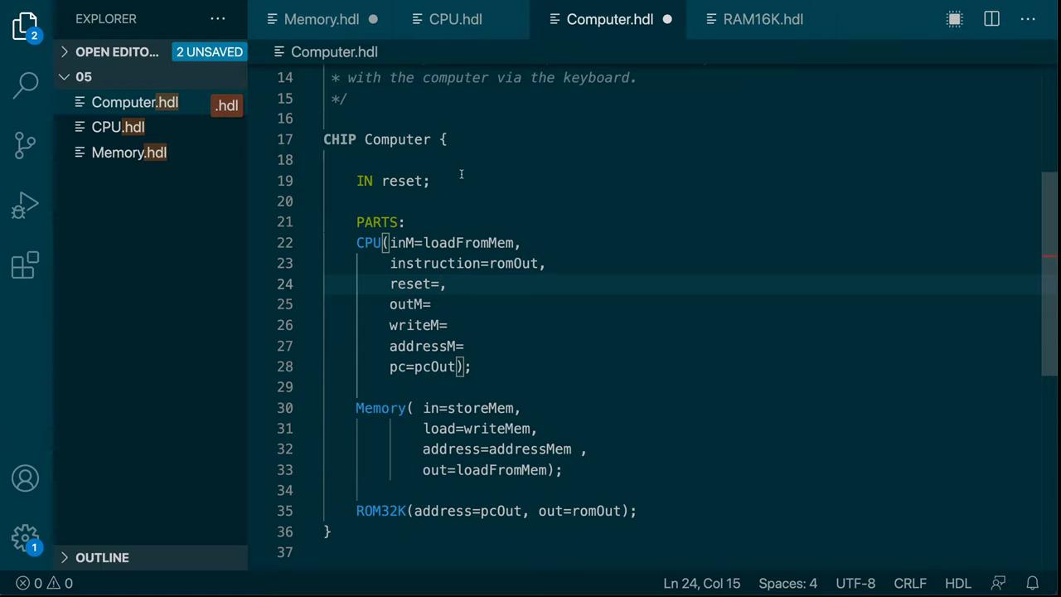
{"action": "left_click_drag", "start_coordinate": [459, 181], "coordinate": [291, 180]}
{"action": "left_click", "coordinate": [437, 284]}
{"action": "type", "text": "reset"}
{"action": "key", "text": "Escape"}
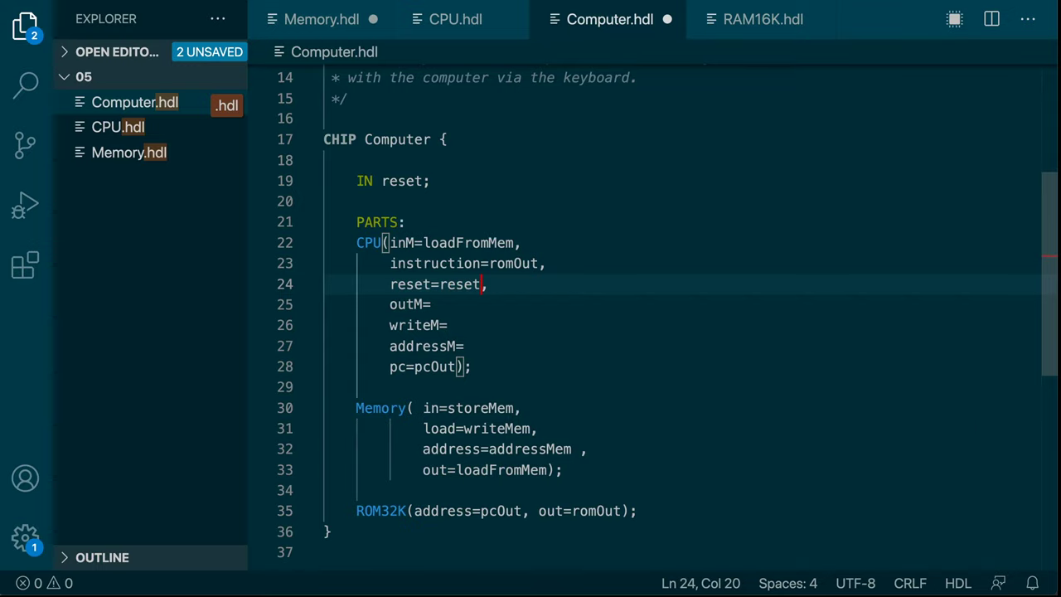
- Connect the CPU's outM, writeM and addressM to storeMem, writeMem and addressMem
{"action": "key", "text": "Down"}
{"action": "key", "text": "Left"}
{"action": "key", "text": "Right"}
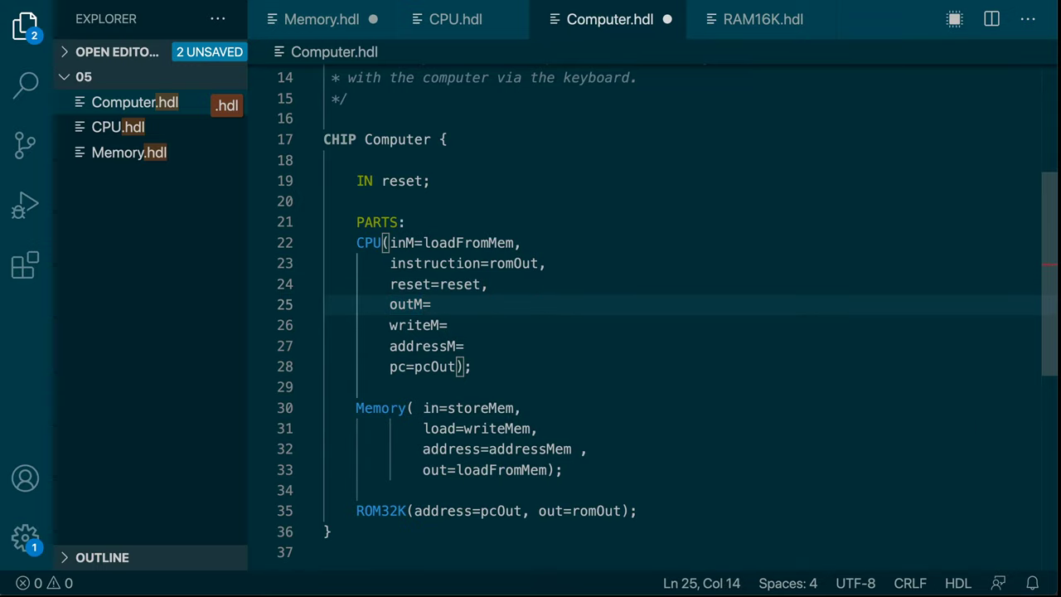
{"action": "type", "text": "stor"}
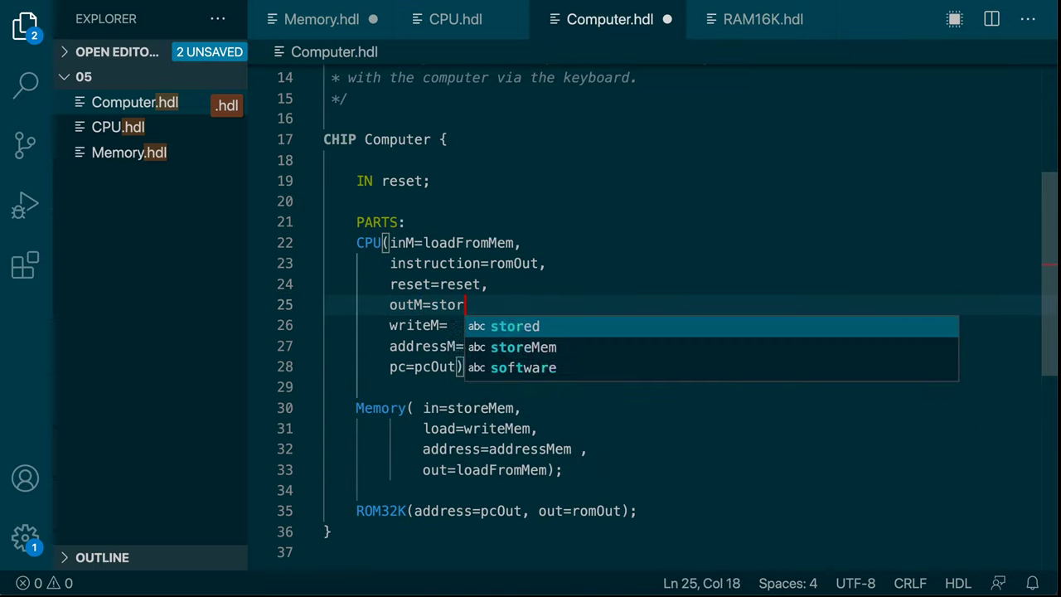
{"action": "type", "text": "eMem,"}
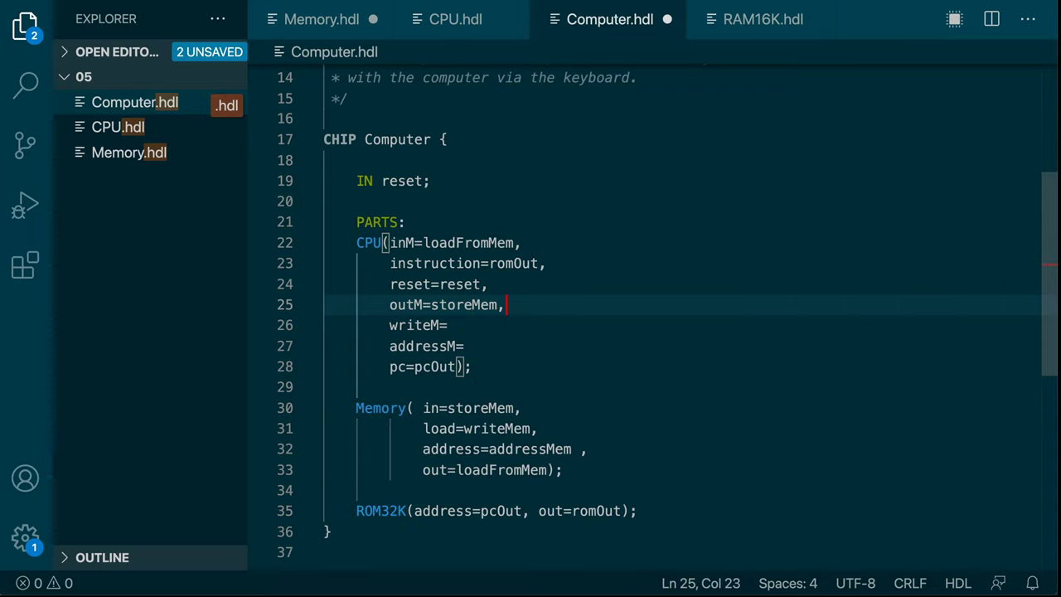
{"action": "key", "text": "Down"}
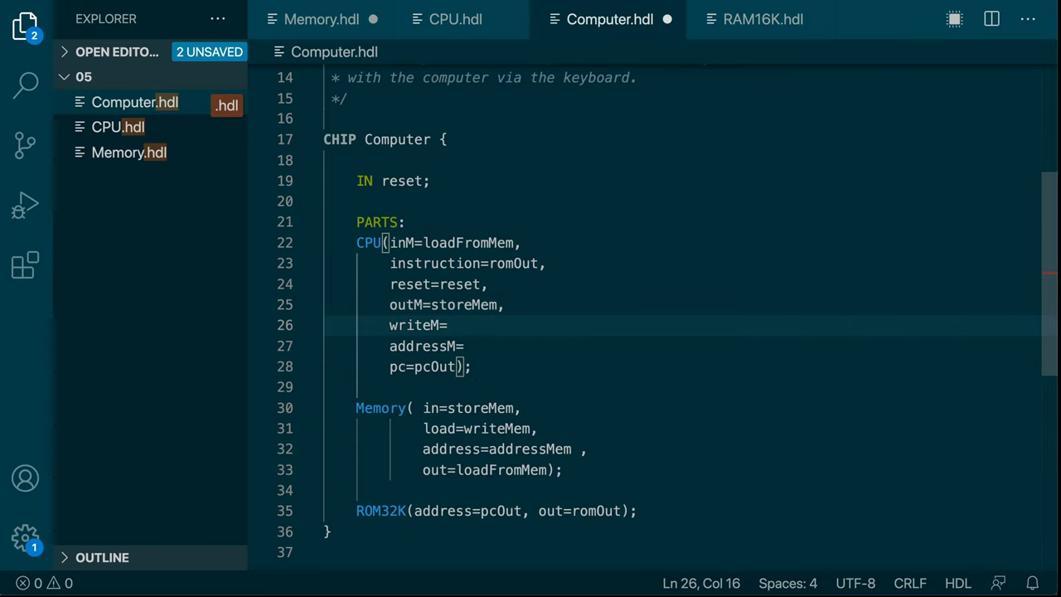
{"action": "type", "text": "writeMem,"}
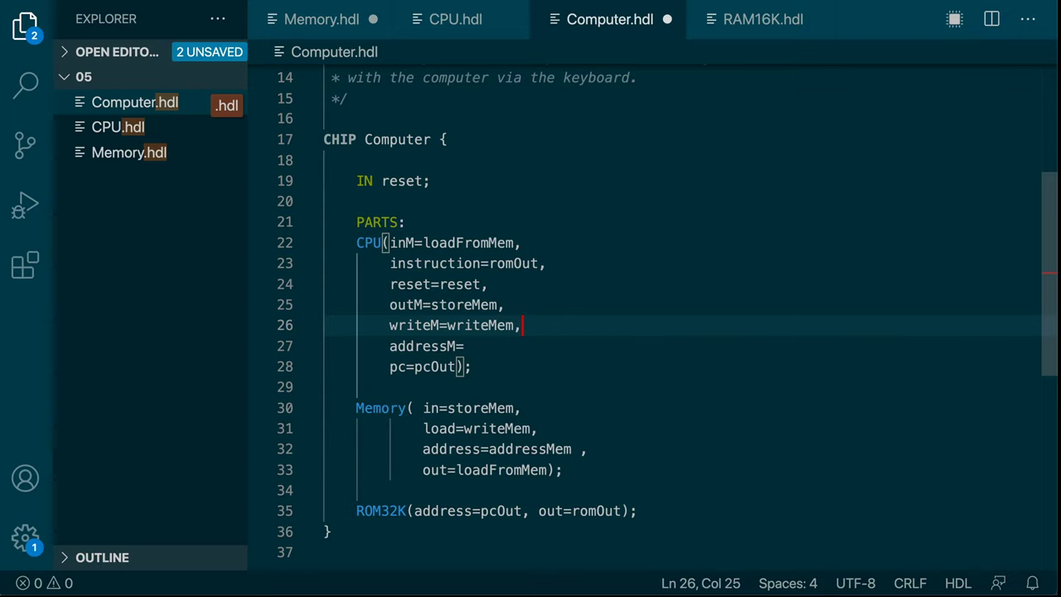
{"action": "key", "text": "Down"}
{"action": "type", "text": "addressM"}
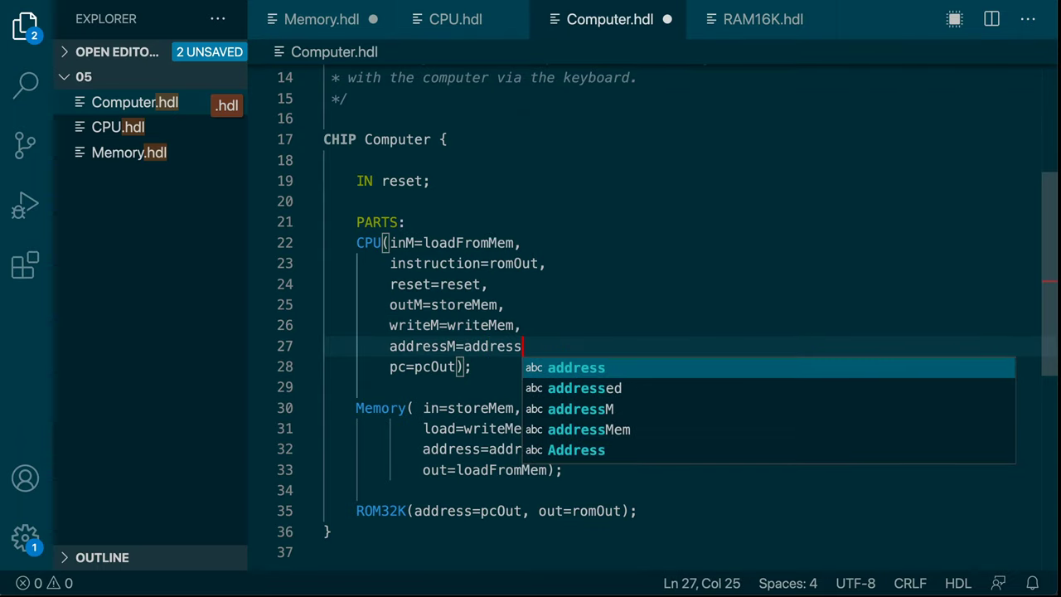
{"action": "type", "text": "em,"}
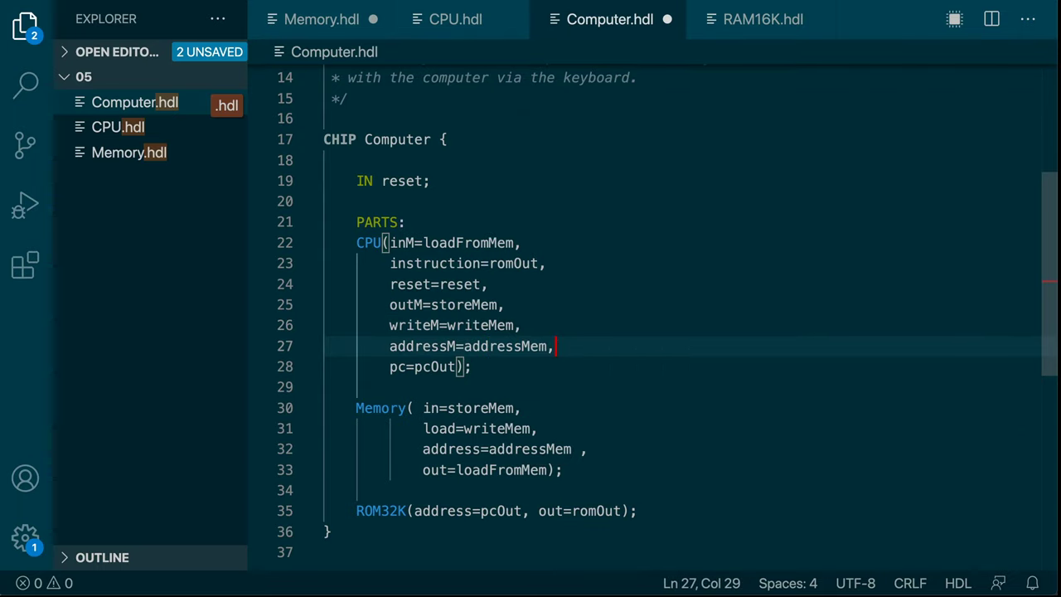
- Remove the stray space before the comma on line 32 and save Computer.hdl
{"action": "left_click", "coordinate": [580, 448]}
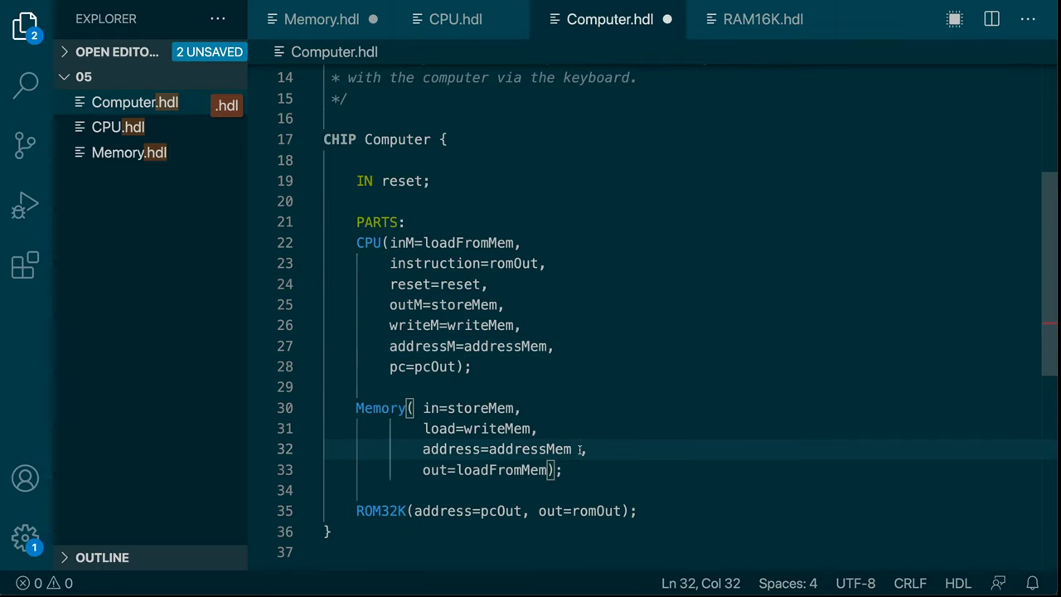
{"action": "key", "text": "BackSpace"}
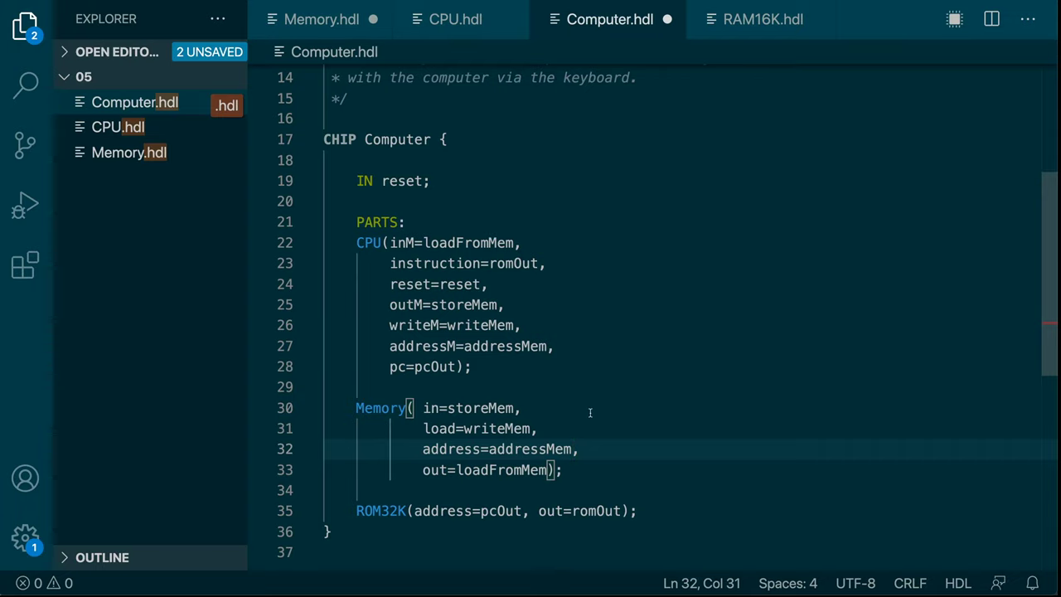
{"action": "key", "text": "ctrl+s"}
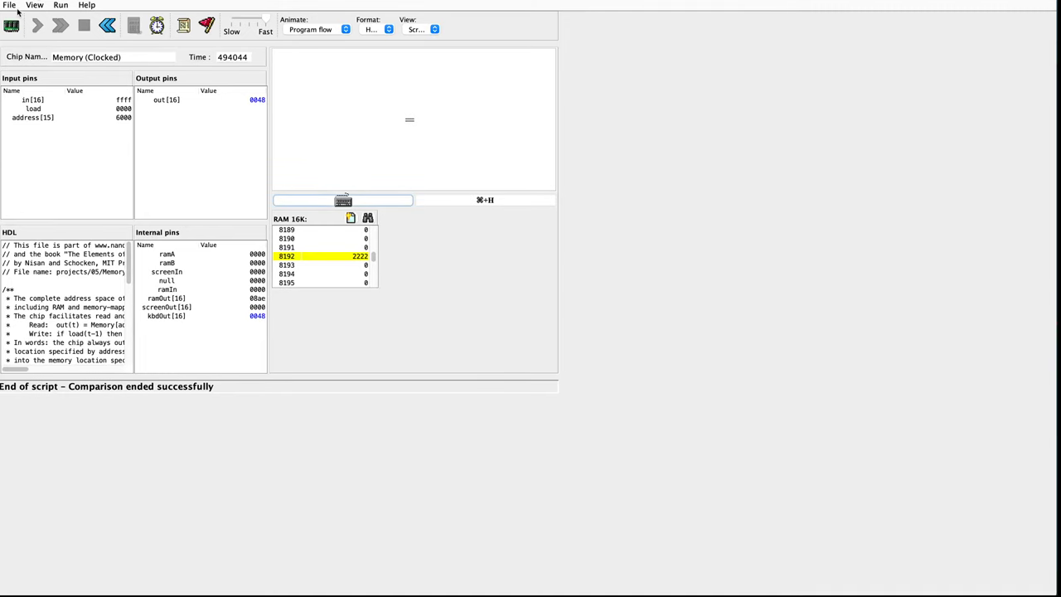
- Load Computer.hdl as the chip and ComputerAdd.tst as the test script
{"action": "left_click", "coordinate": [10, 6]}
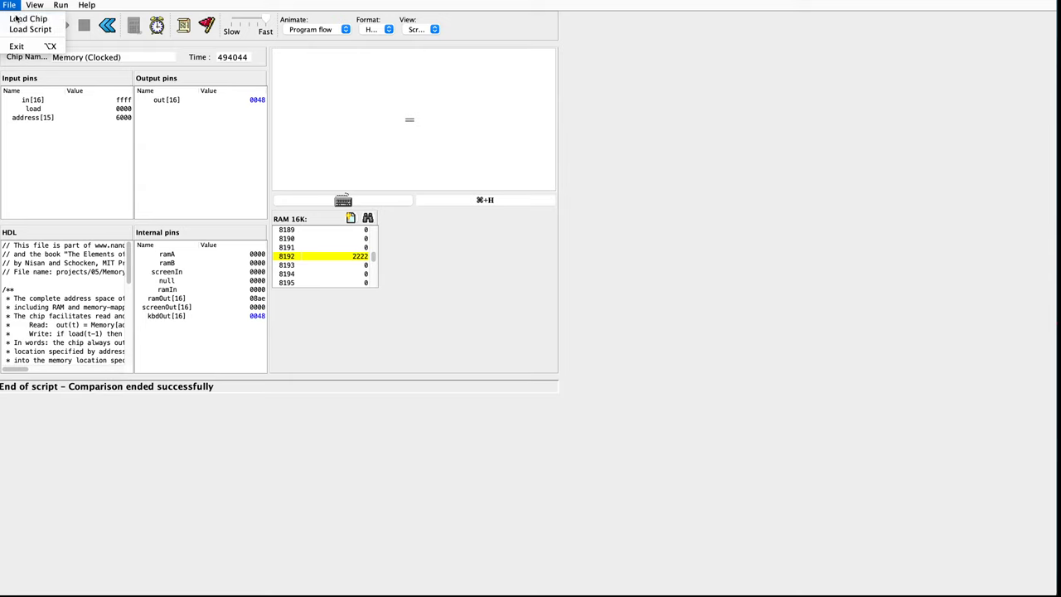
{"action": "left_click", "coordinate": [17, 18]}
{"action": "left_click", "coordinate": [429, 270]}
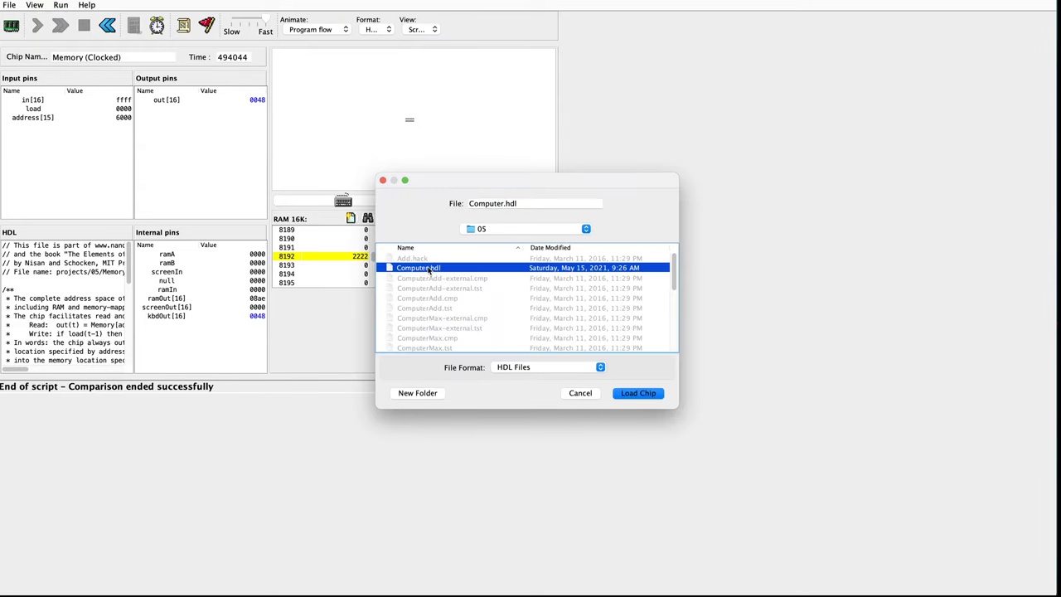
{"action": "left_click", "coordinate": [649, 396]}
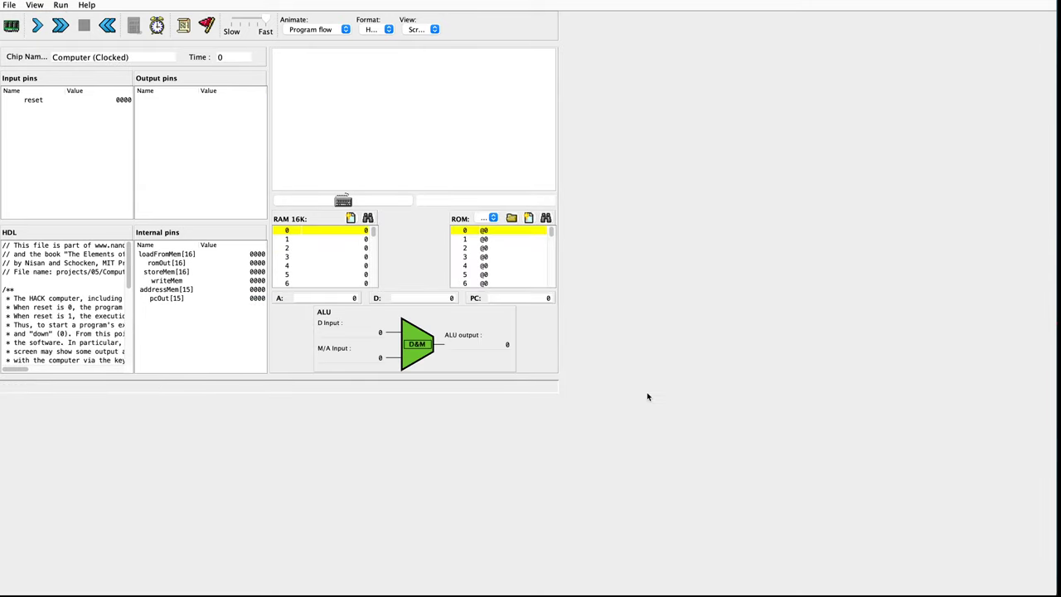
{"action": "left_click", "coordinate": [10, 5]}
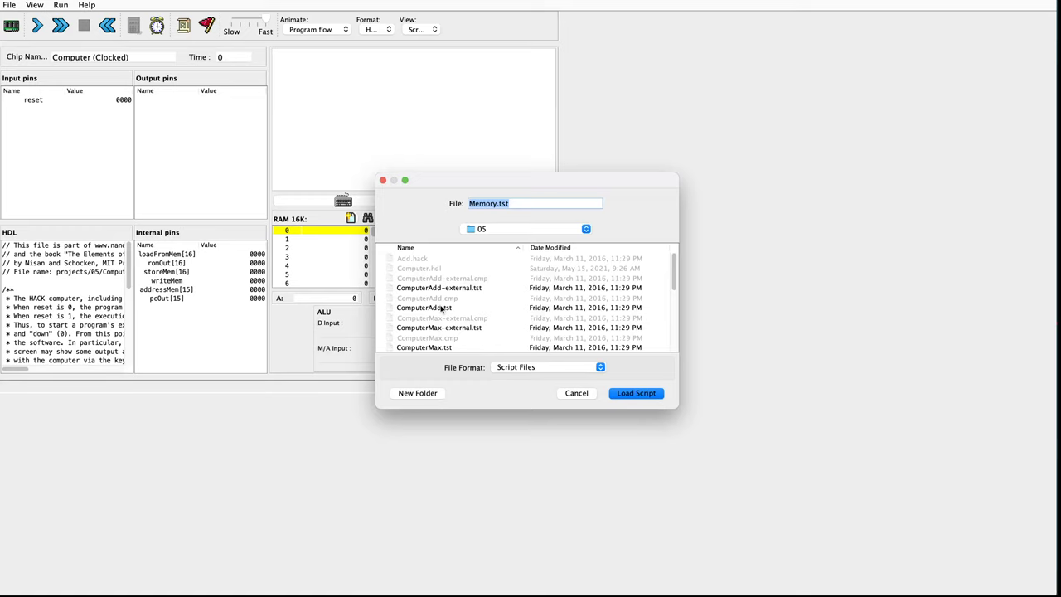
{"action": "double_click", "coordinate": [441, 308]}
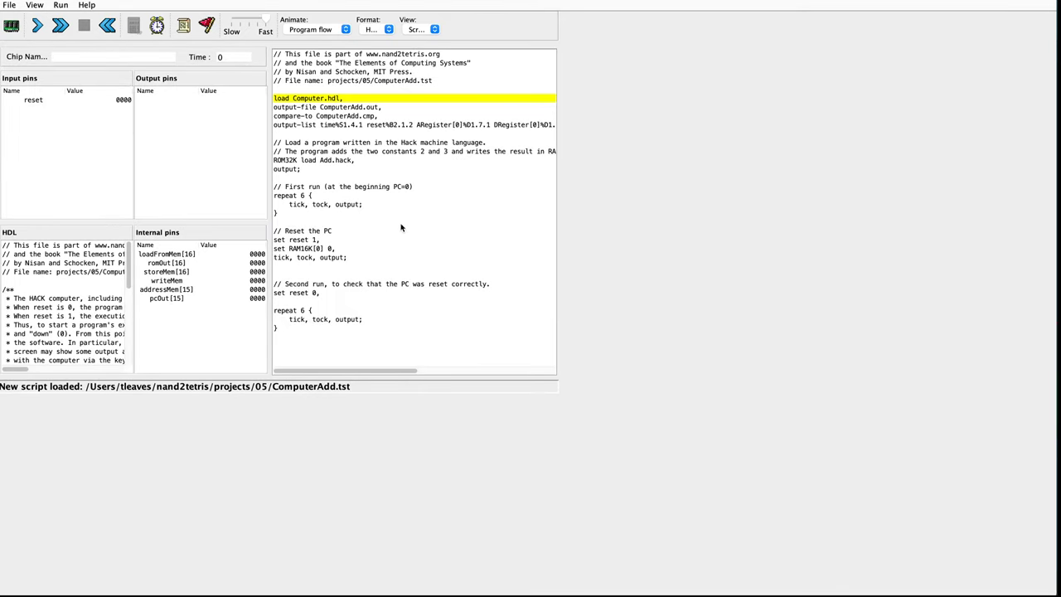
- Run the ComputerAdd.tst test, then load ComputerMax.tst and run it
{"action": "left_click", "coordinate": [62, 28]}
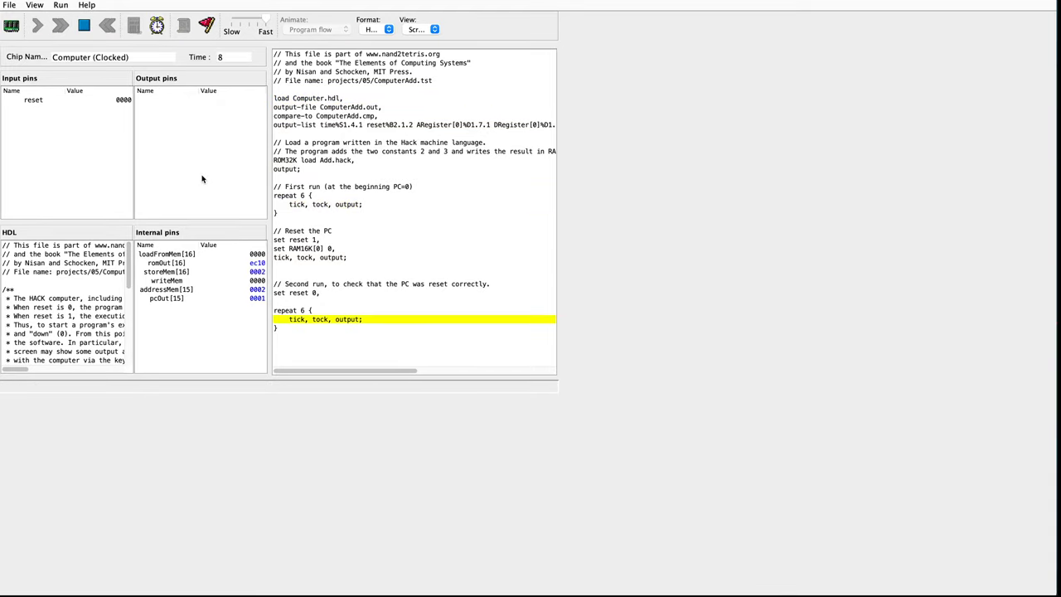
{"action": "left_click", "coordinate": [9, 5]}
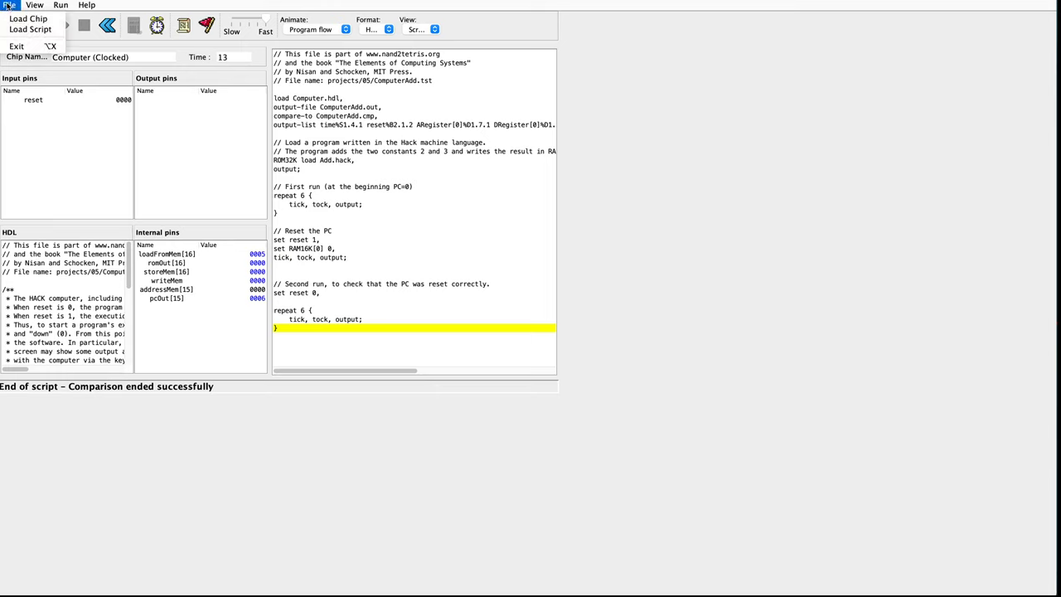
{"action": "left_click", "coordinate": [25, 30]}
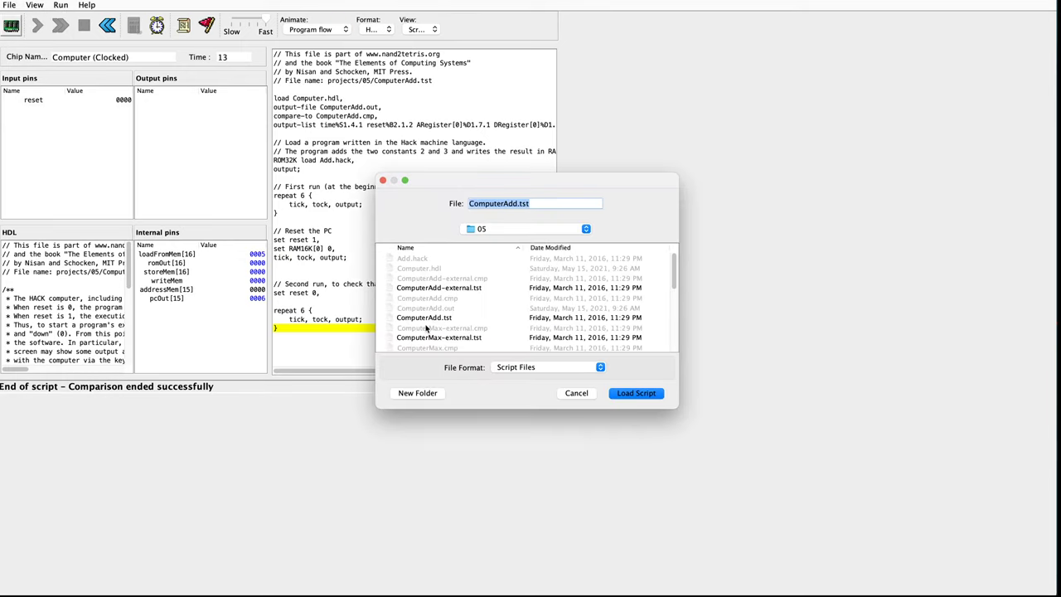
{"action": "scroll", "coordinate": [429, 324], "scroll_direction": "down", "scroll_amount": 1}
{"action": "double_click", "coordinate": [431, 337]}
{"action": "left_click", "coordinate": [61, 28]}
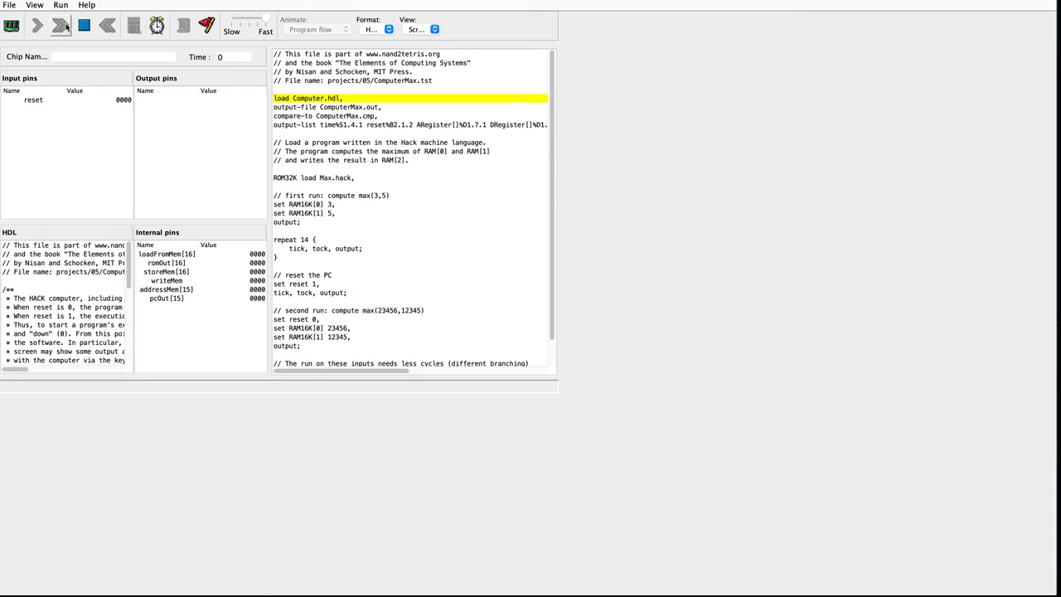
- Bring up the script loader again to pick the next Computer test
{"action": "left_click", "coordinate": [10, 5]}
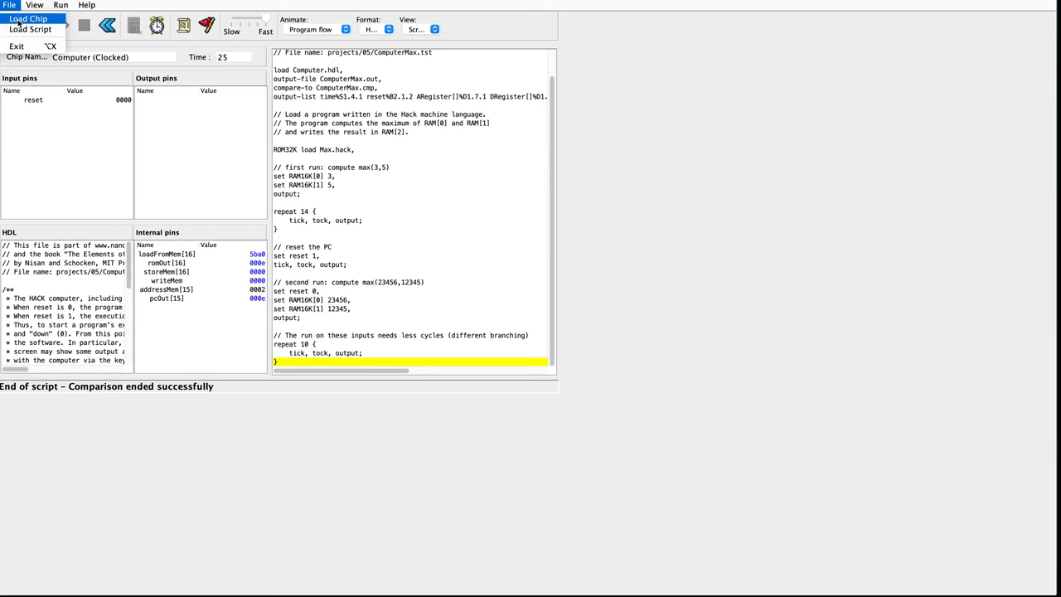
{"action": "left_click", "coordinate": [29, 28]}
{"action": "scroll", "coordinate": [473, 326], "scroll_direction": "down", "scroll_amount": 4}
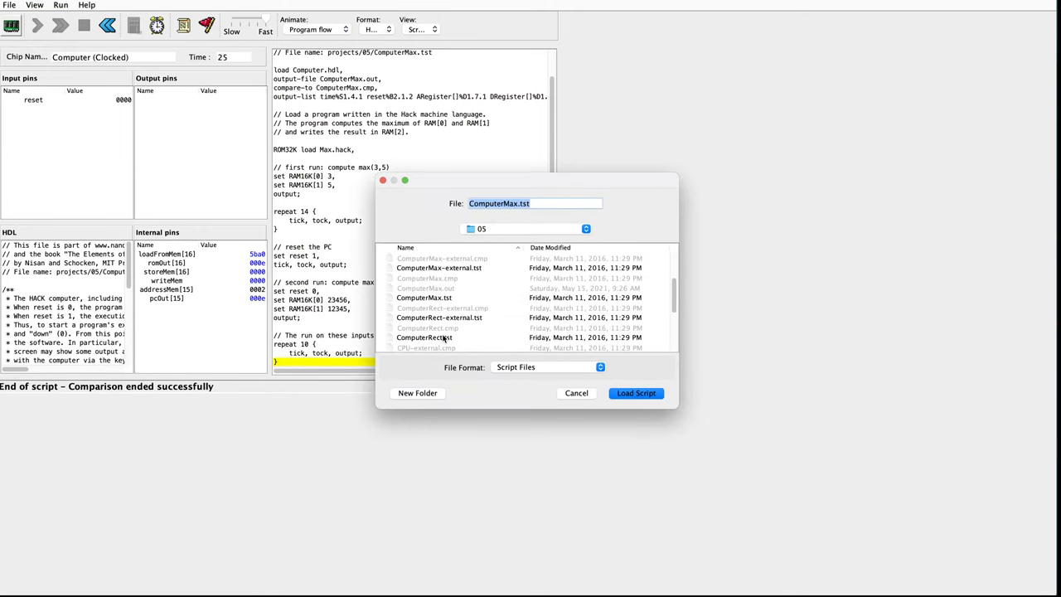
- Load ComputerRect.tst, keep Program flow animation, and run the test
{"action": "double_click", "coordinate": [444, 338]}
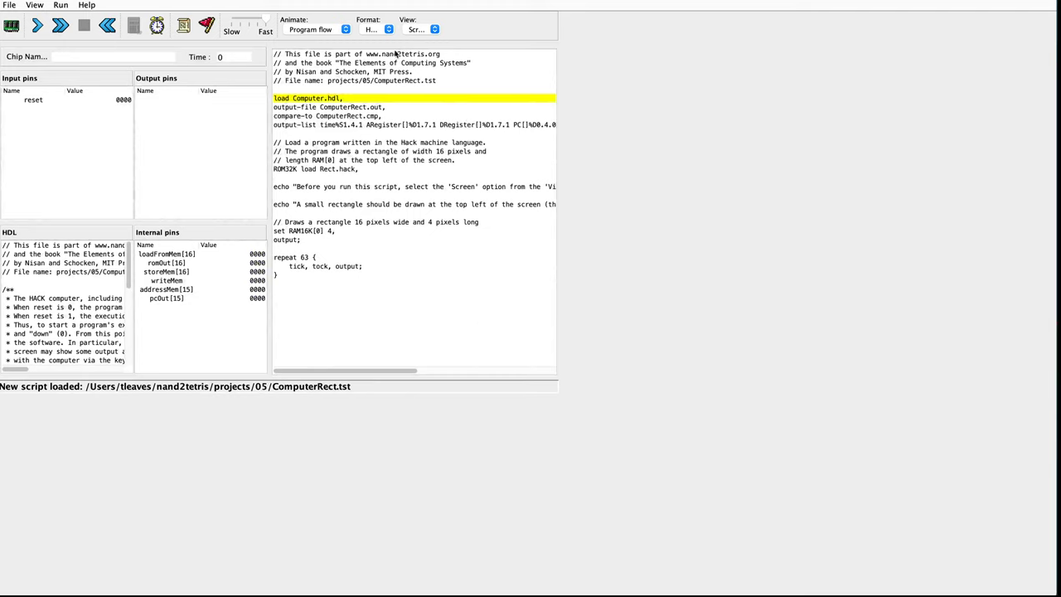
{"action": "left_click", "coordinate": [378, 30]}
{"action": "left_click", "coordinate": [560, 10]}
{"action": "left_click", "coordinate": [332, 30]}
{"action": "left_click", "coordinate": [335, 30]}
{"action": "left_click", "coordinate": [65, 27]}
- Switch the view to Screen, then reset and rerun the Rect test
{"action": "left_click", "coordinate": [423, 29]}
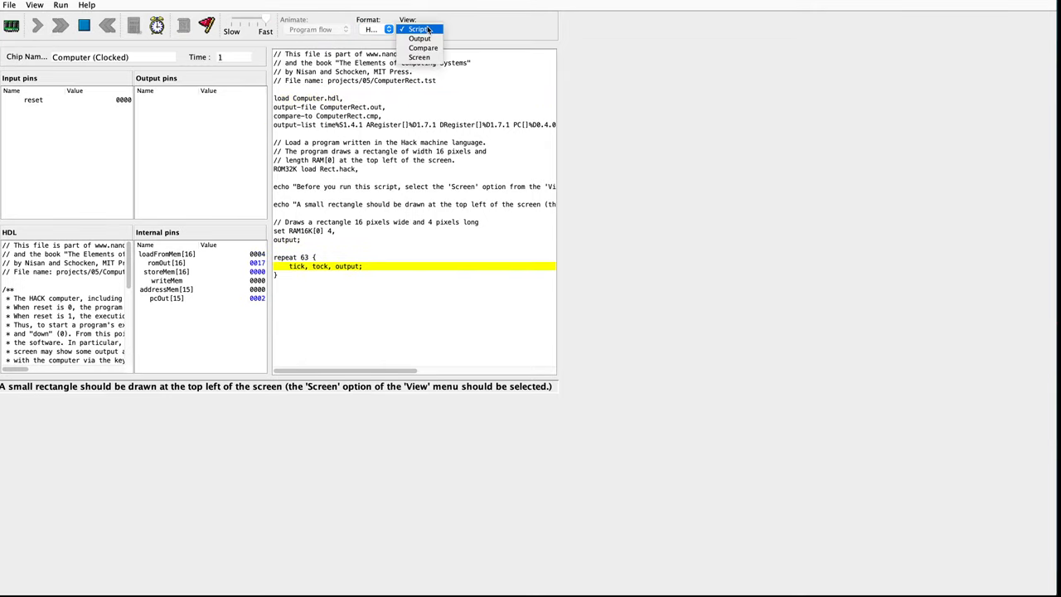
{"action": "left_click", "coordinate": [419, 57]}
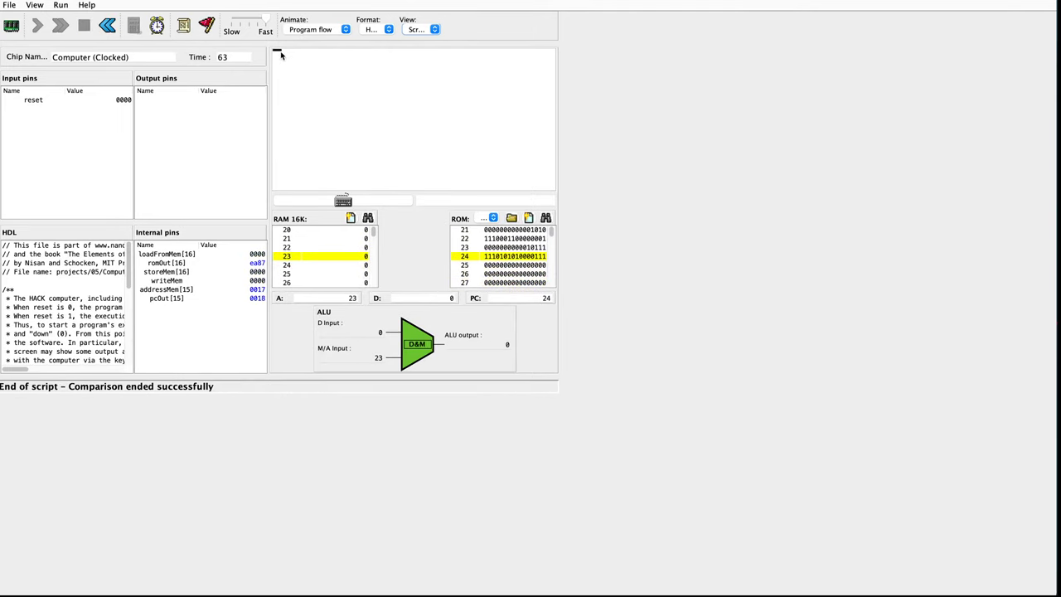
{"action": "left_click", "coordinate": [107, 25]}
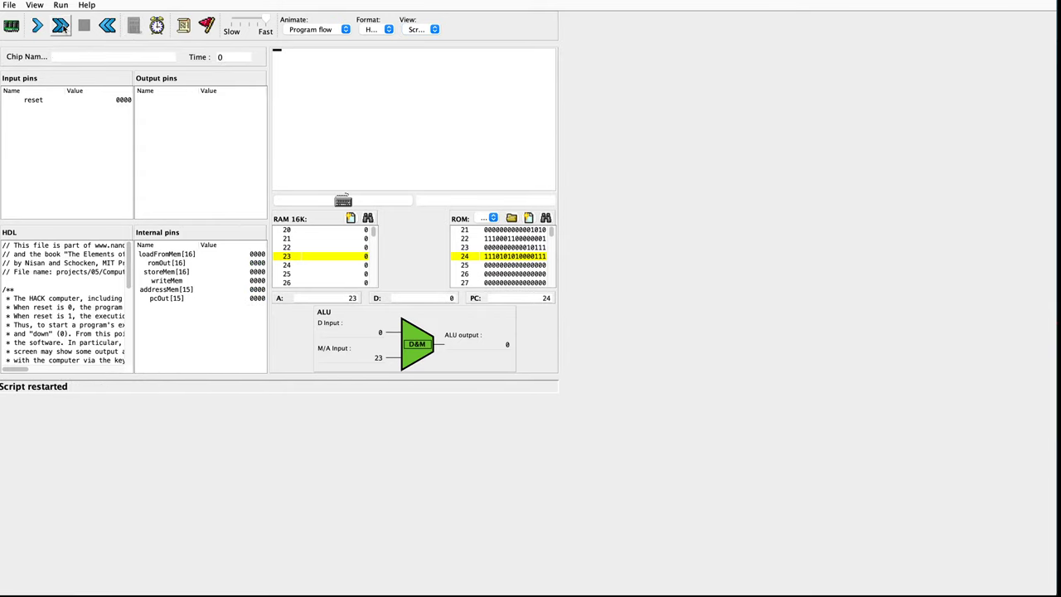
{"action": "left_click", "coordinate": [61, 26]}
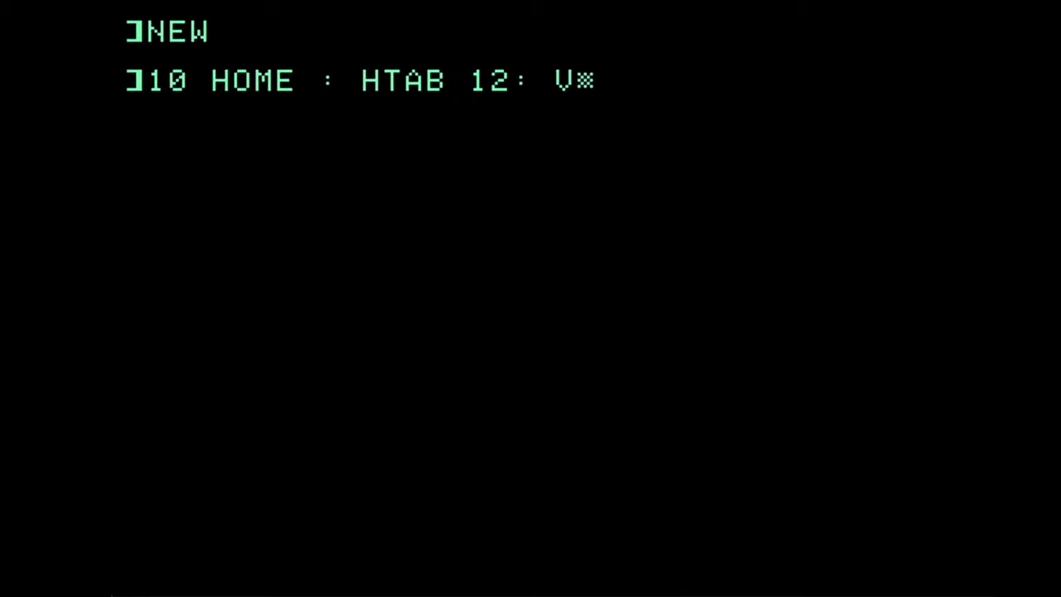
- Enter BASIC lines 10–20: clear the screen, position at HTAB 12, VTAB 10, and print the music credit
{"action": "type", "text": "TAB 10"}
{"action": "key", "text": "Return"}
{"action": "type", "text": "20 PRINT"}
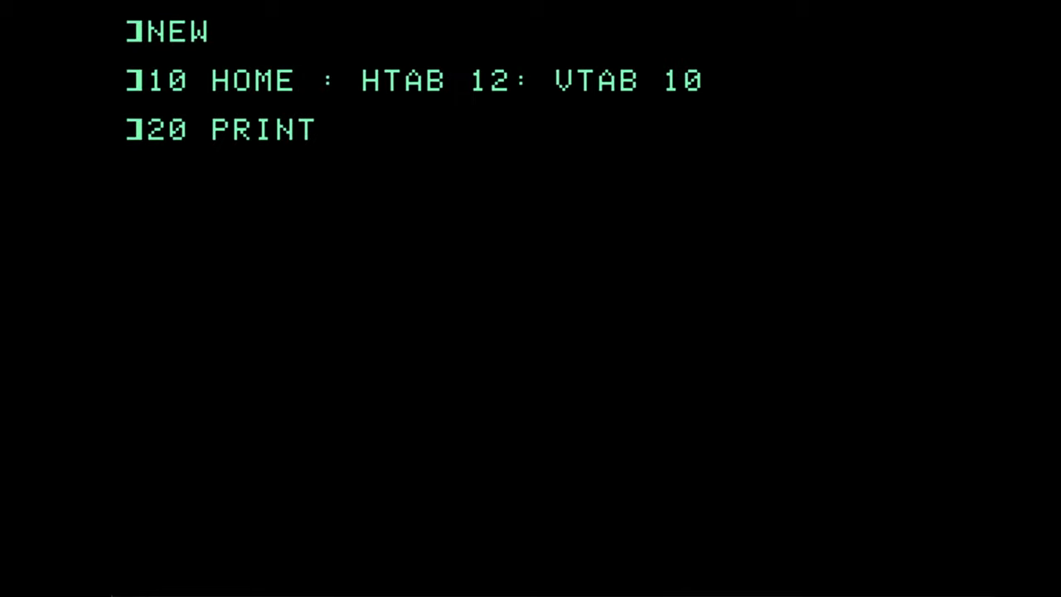
{"action": "type", "text": " \"MUSIC BY"}
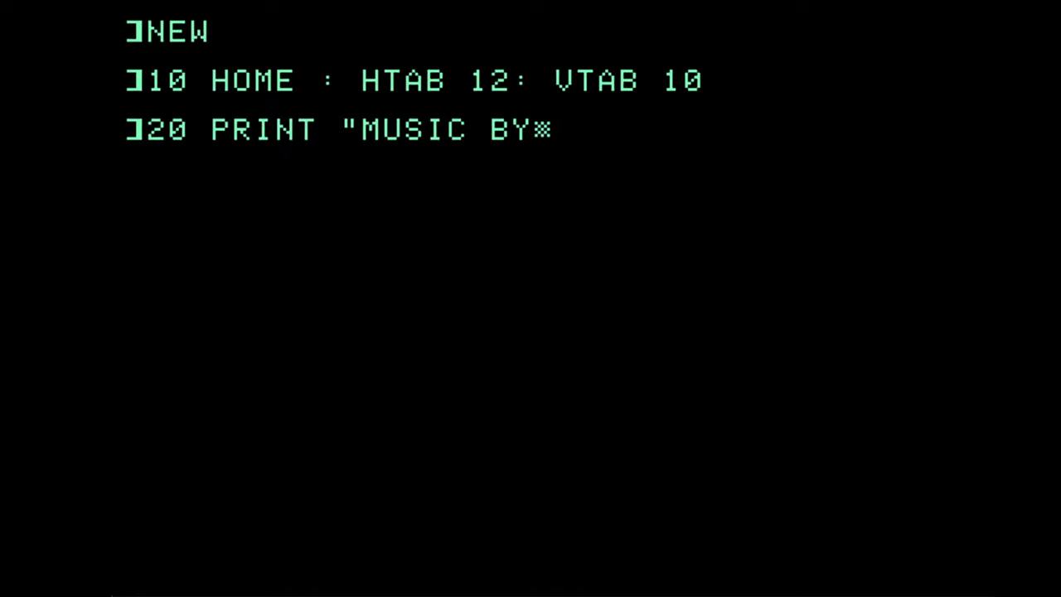
{"action": "type", "text": ": TUONI\""}
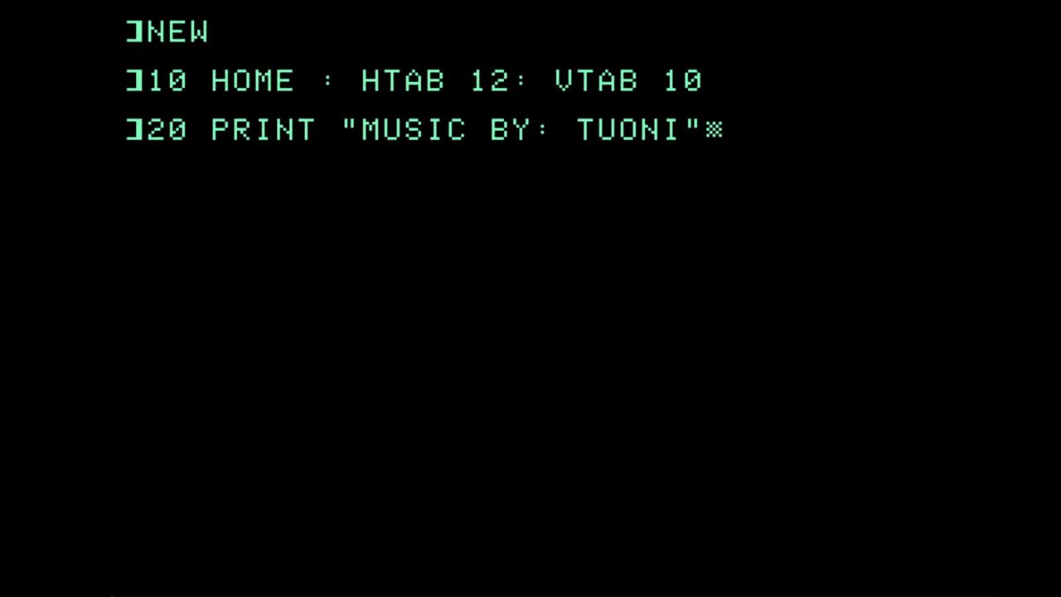
{"action": "key", "text": "Return"}
- Add lines 30–45 printing PLEASE, inverse "LIKE AND SUBSCRIBE!", then NORMAL with VTAB 20
{"action": "type", "text": "30 VTAB 15"}
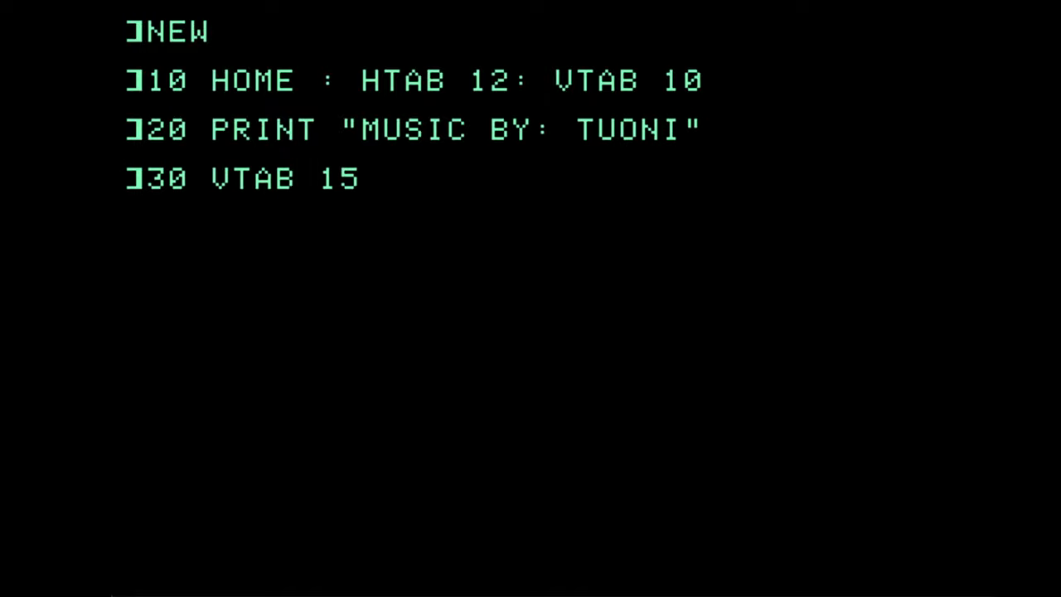
{"action": "type", "text": ": HTAB 7: PRINT \"PLEASE"}
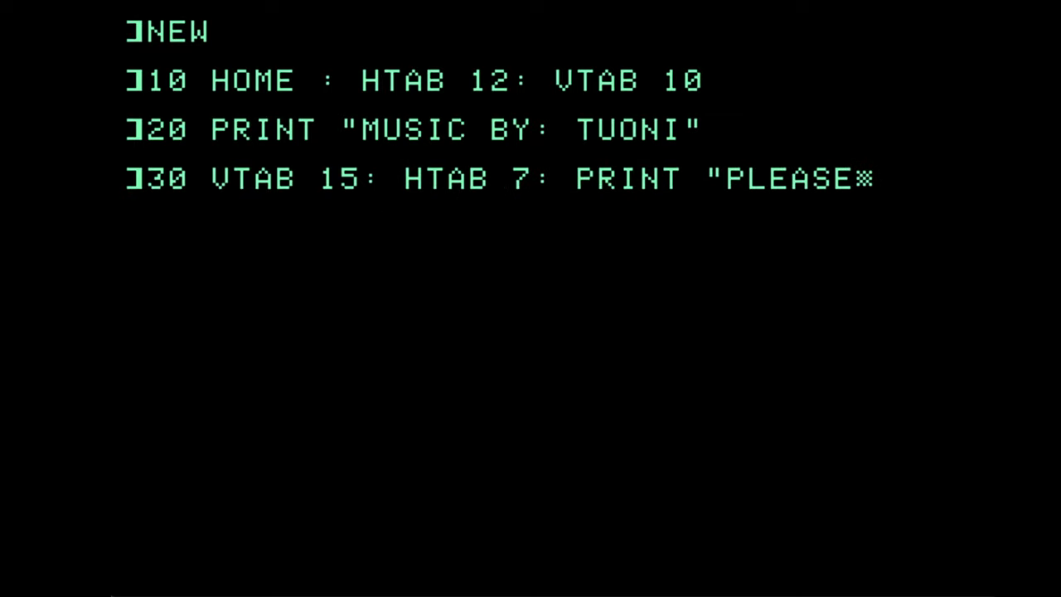
{"action": "type", "text": " \";"}
{"action": "key", "text": "Return"}
{"action": "type", "text": "40 INVERSE : "}
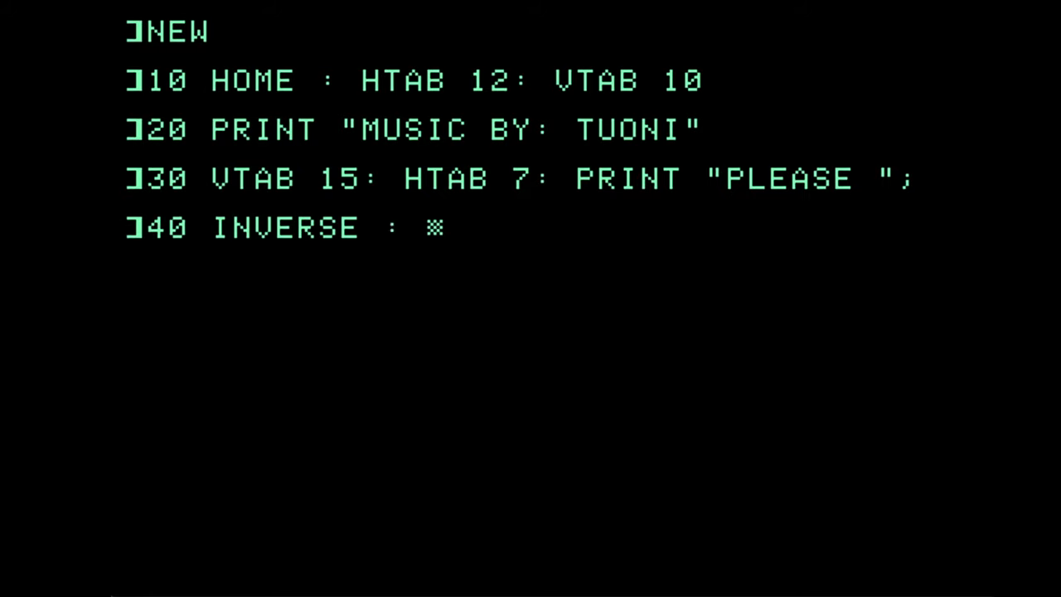
{"action": "type", "text": "PRINT \"LIKE AND SUB"}
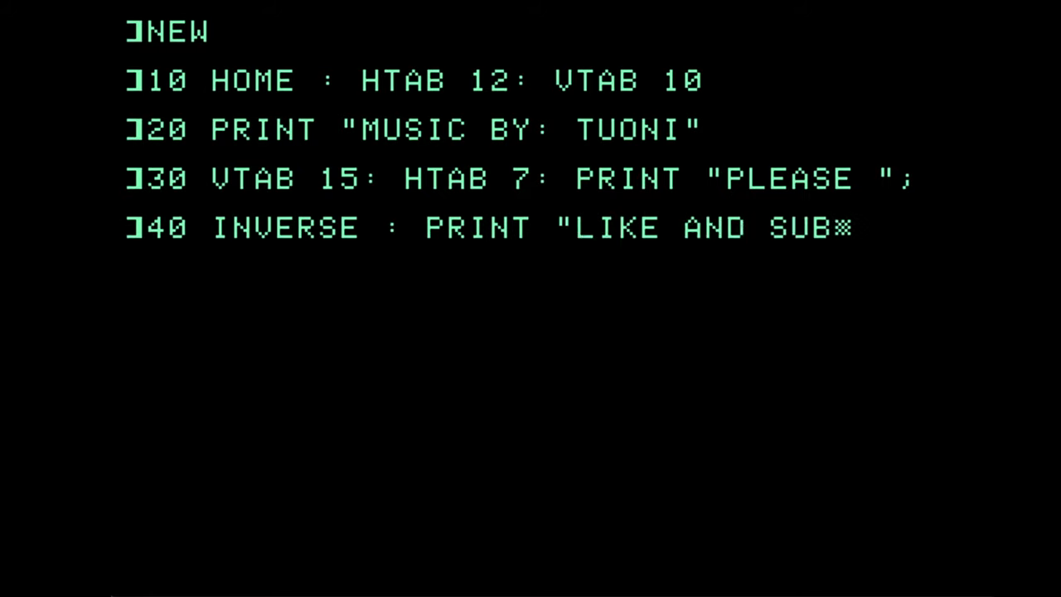
{"action": "type", "text": "SCRIBE!\""}
{"action": "key", "text": "Return"}
{"action": "type", "text": "45 NORMAL : VTAB 2"}
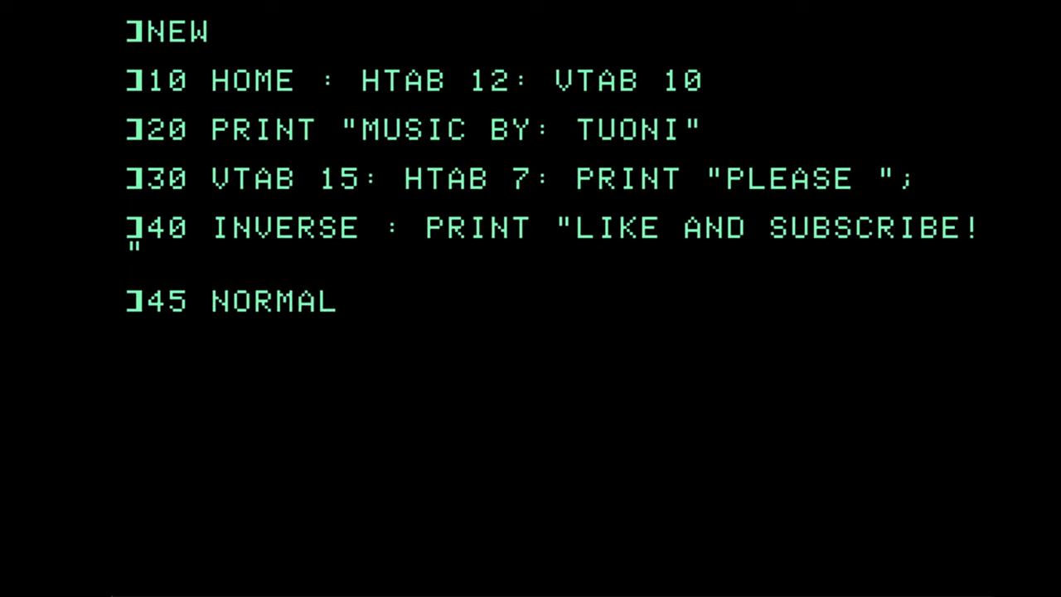